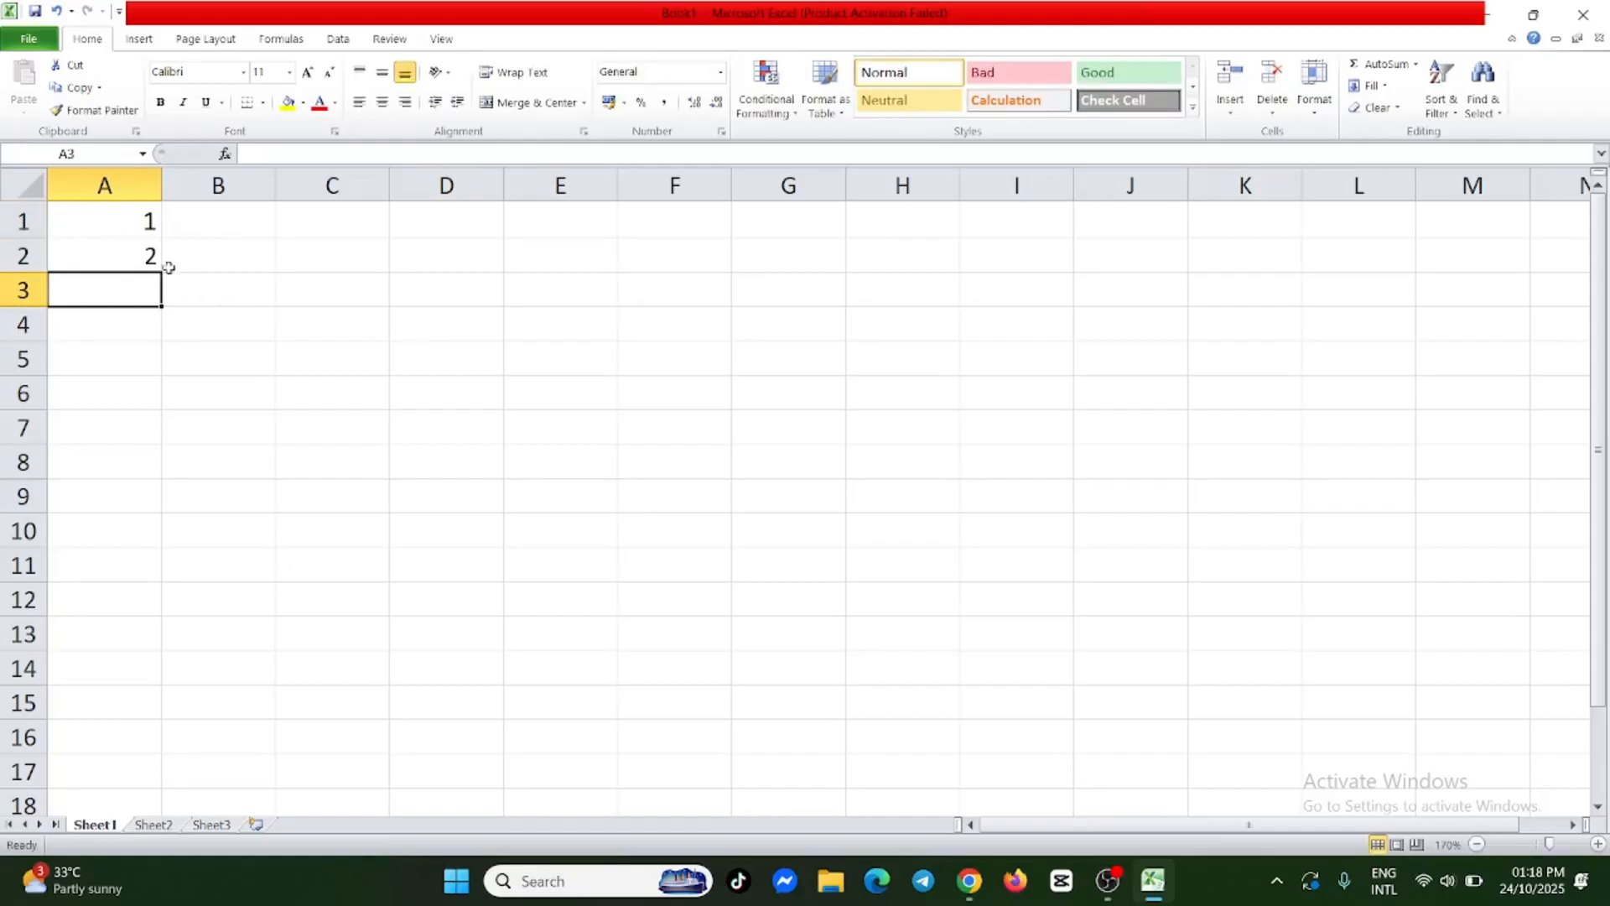
# Extend the number series from A1:A2 down to A12 so column A counts from 1 to 12.
pyautogui.moveTo(147, 222); pyautogui.dragTo(151, 250)
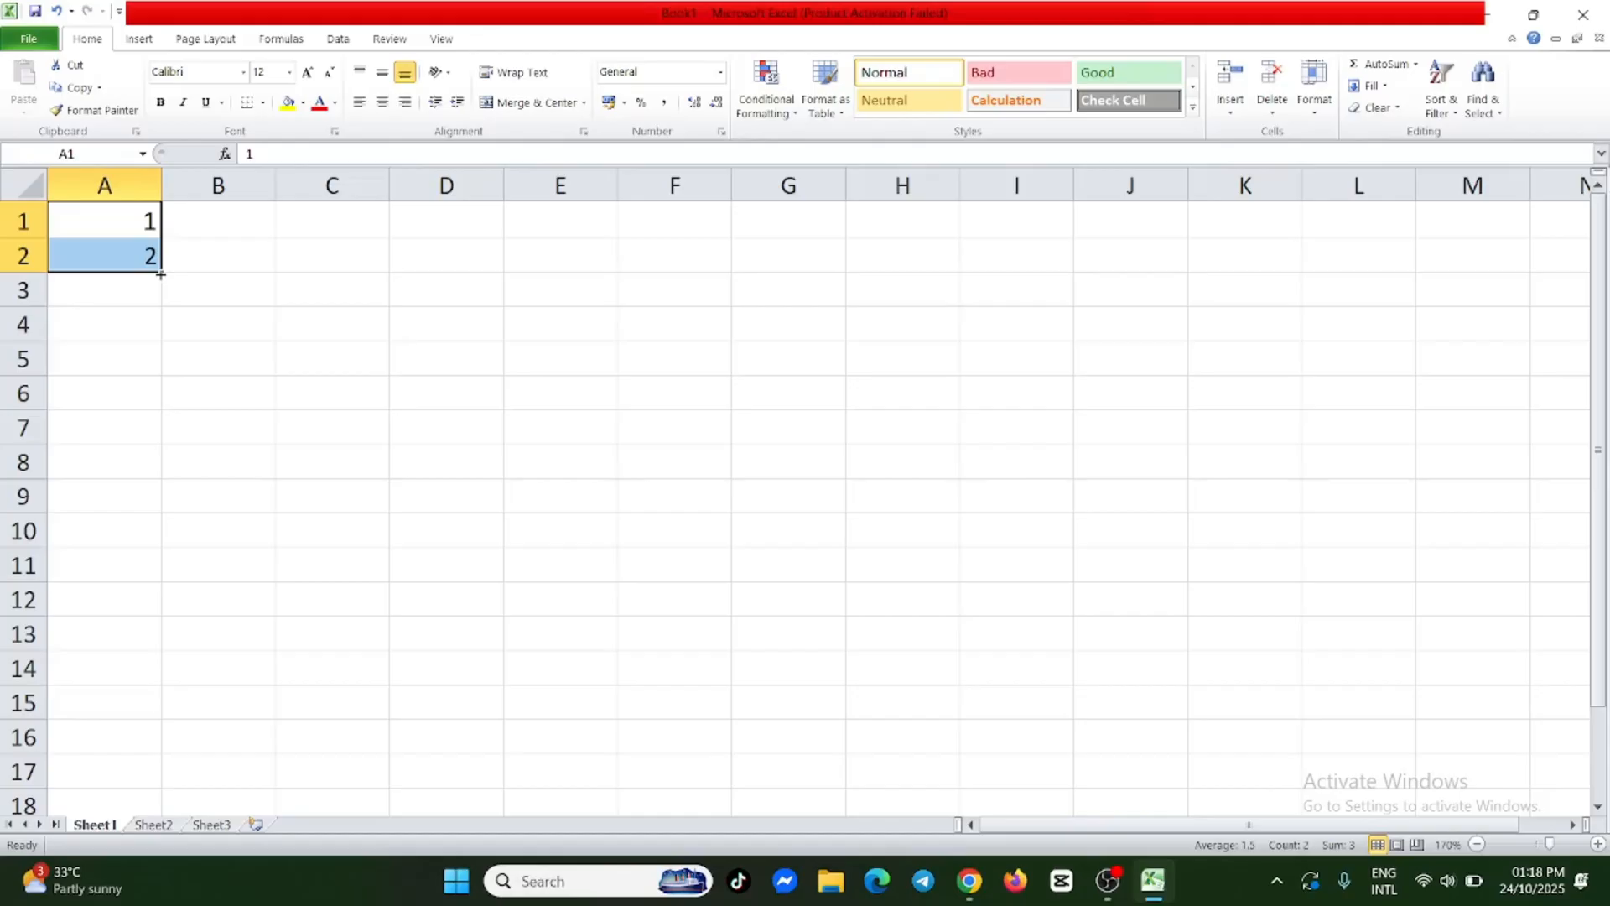
pyautogui.moveTo(160, 274); pyautogui.dragTo(160, 633)
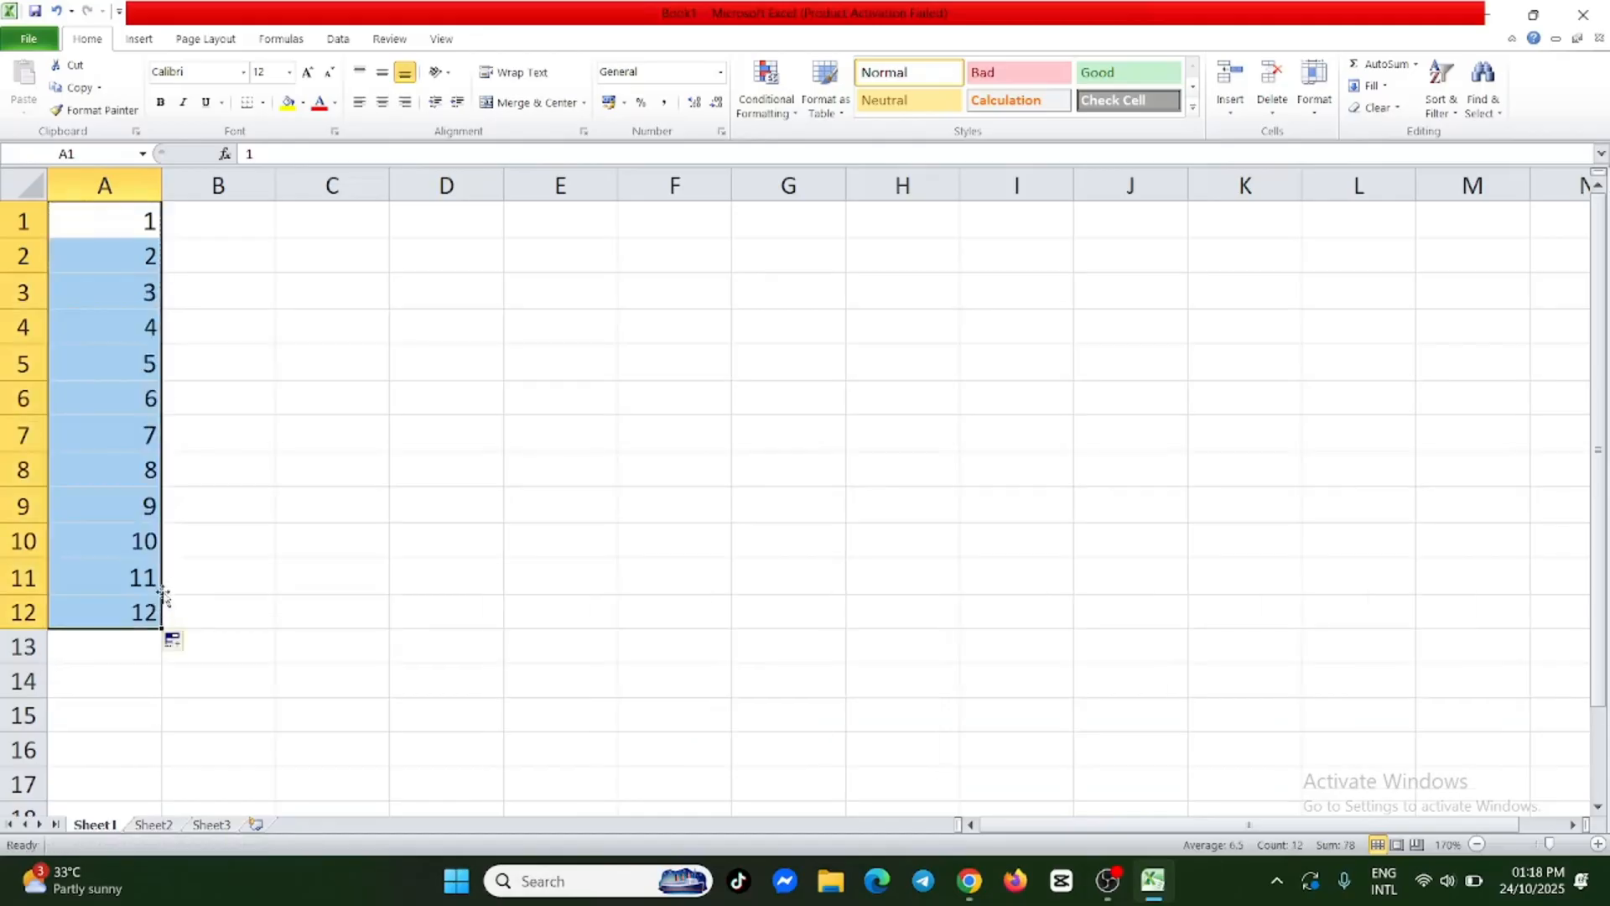
pyautogui.click(205, 278)
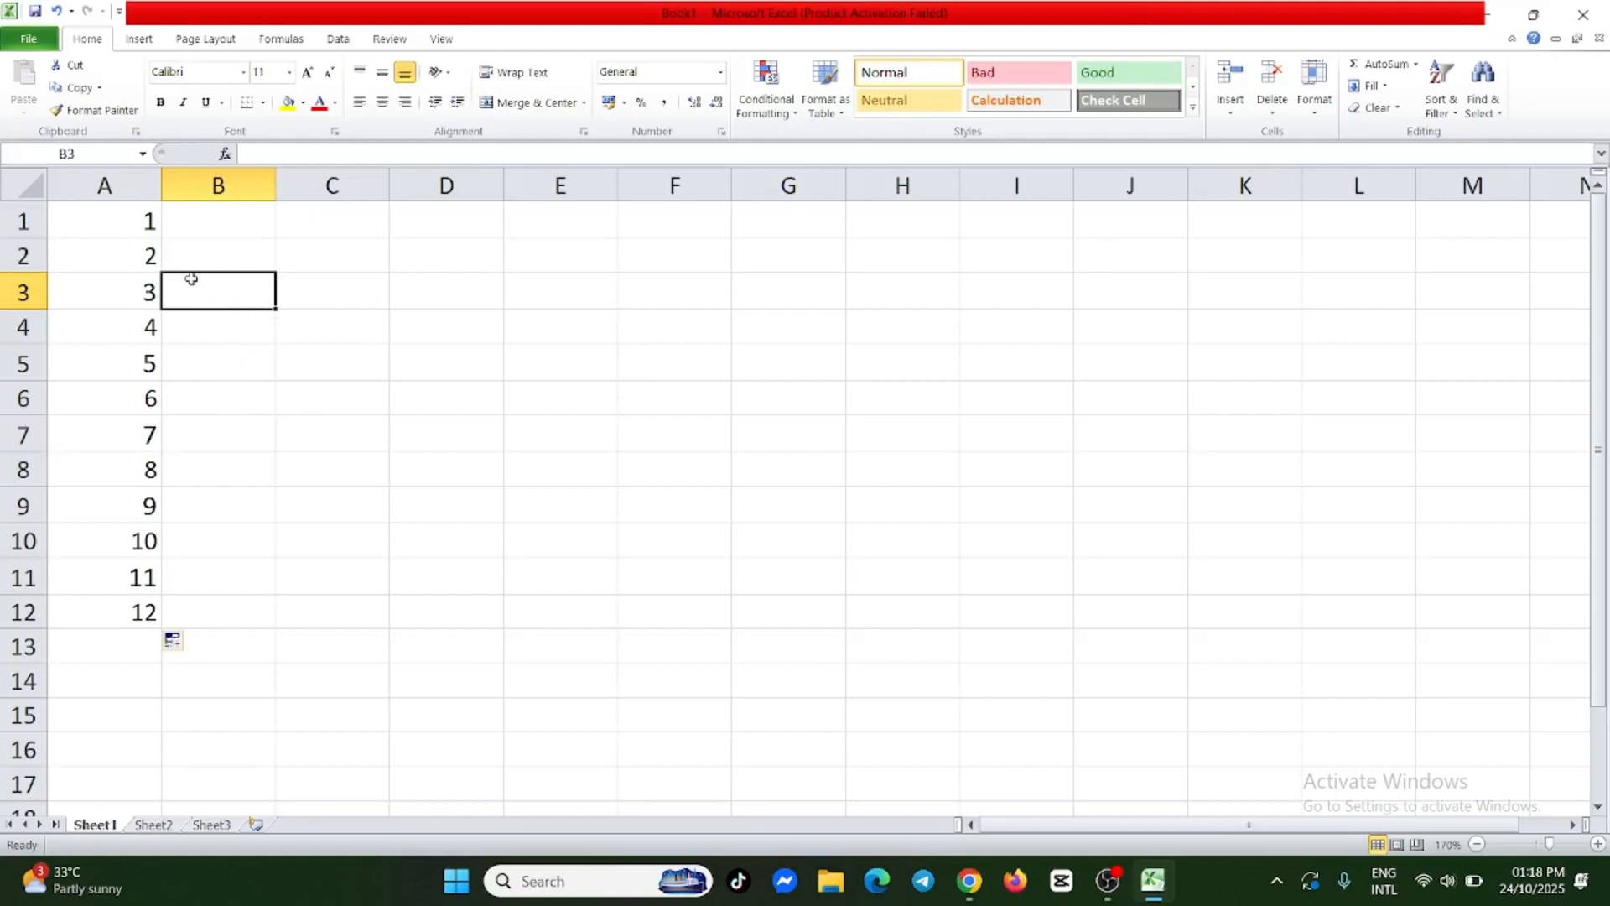
# Enter Sunday in B1 and fill the weekday series down to B12.
pyautogui.doubleClick(232, 215)
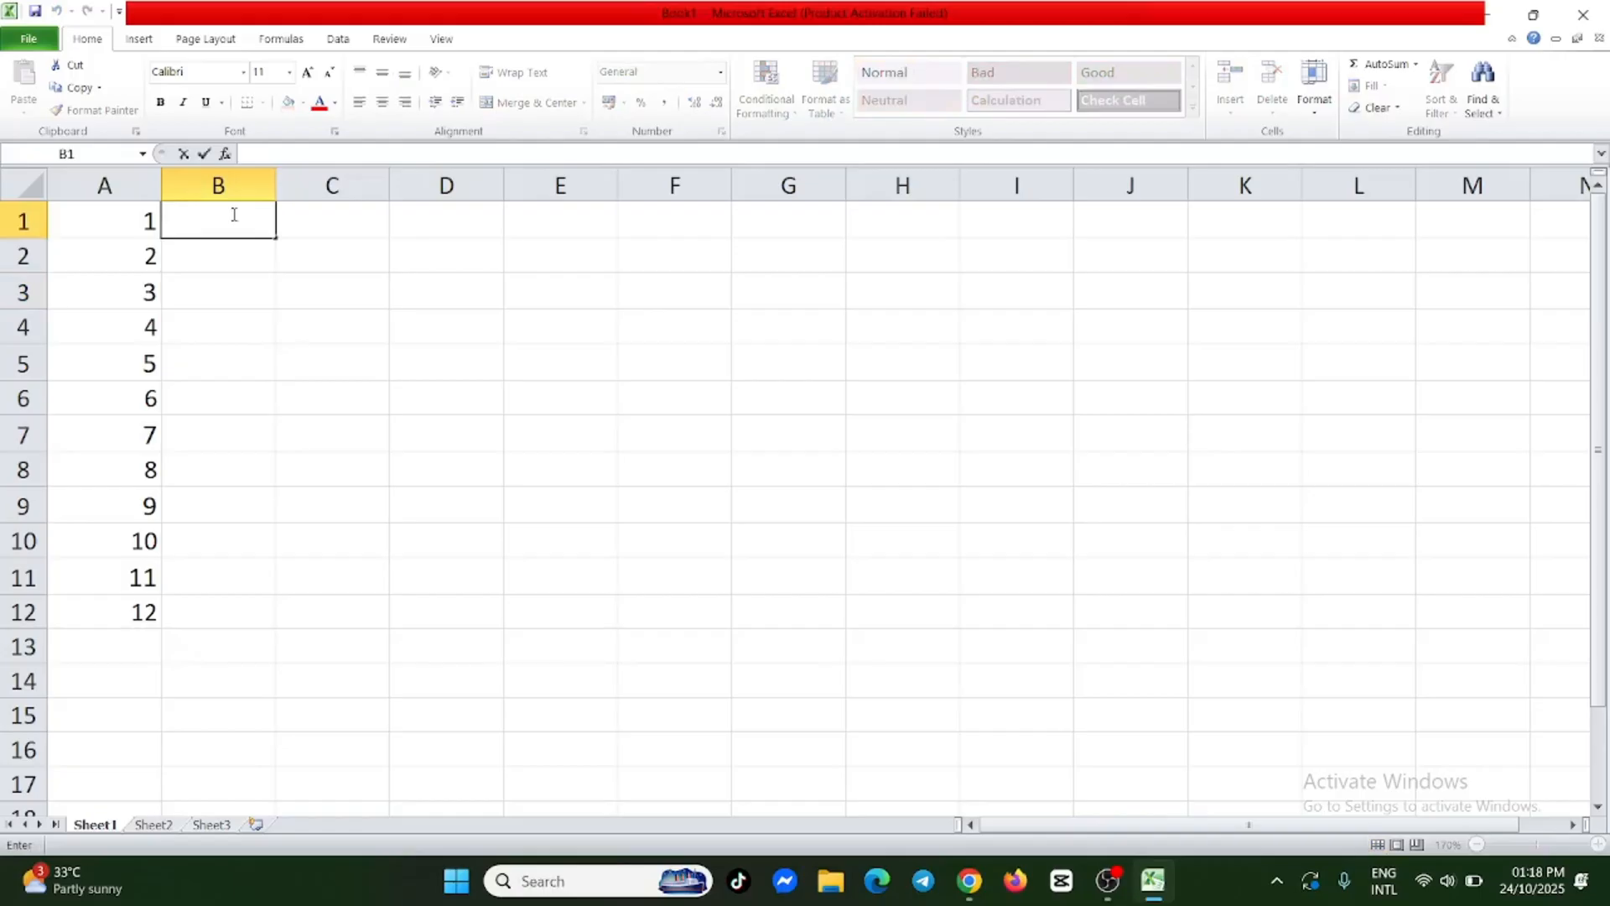
pyautogui.write('sunday')
pyautogui.moveTo(273, 241); pyautogui.dragTo(282, 614)
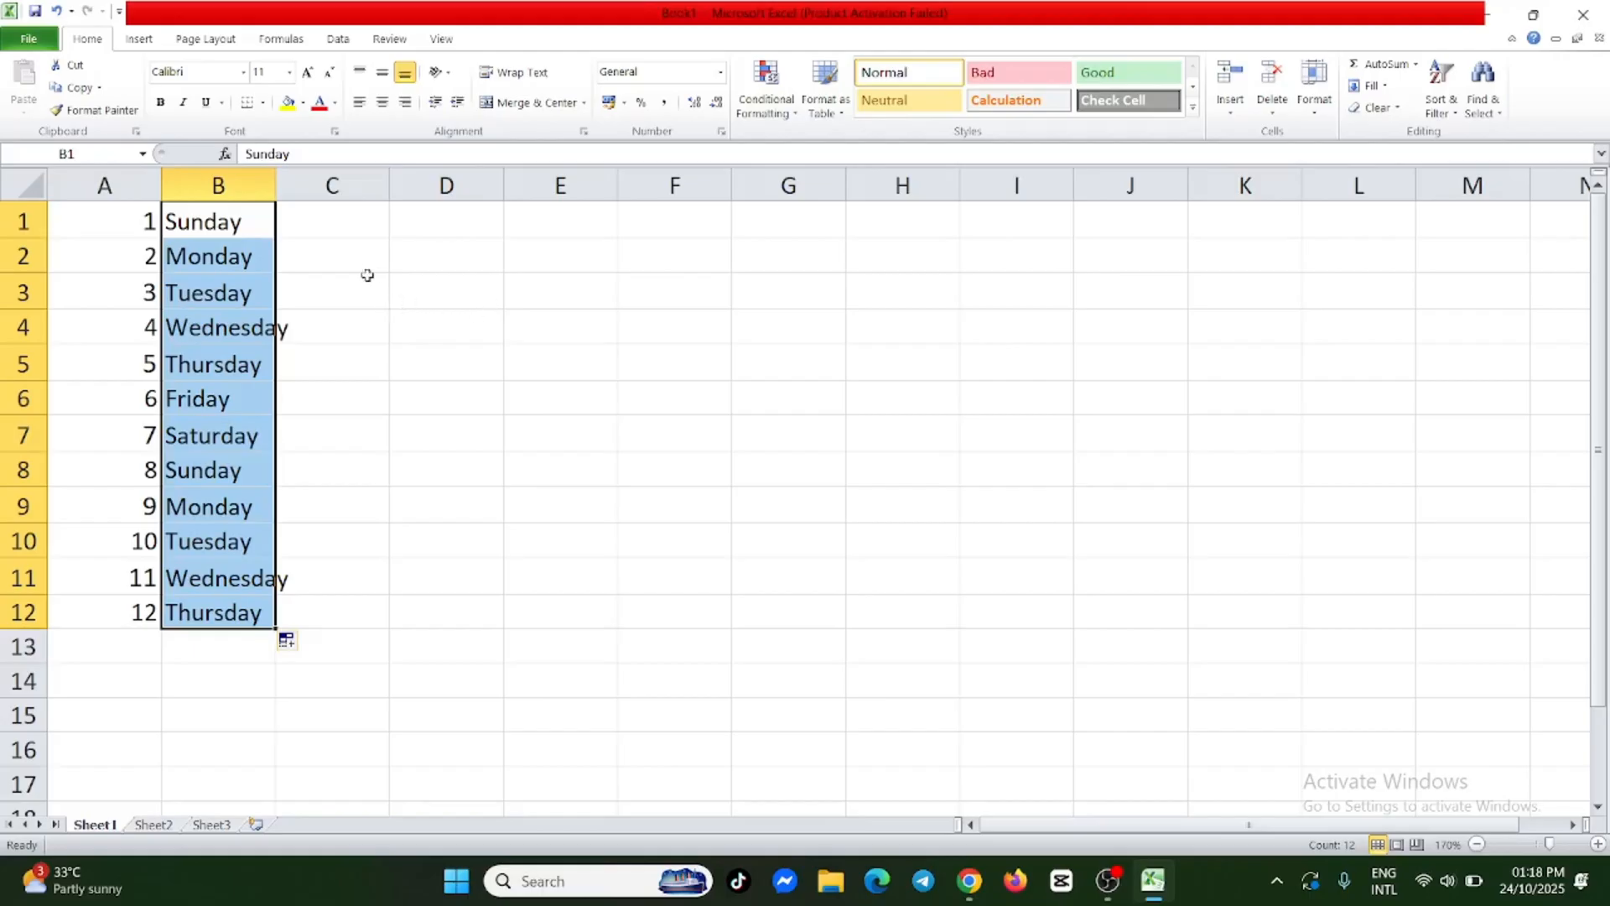
# Enter January in C1 and fill the month series down to C12.
pyautogui.doubleClick(341, 231)
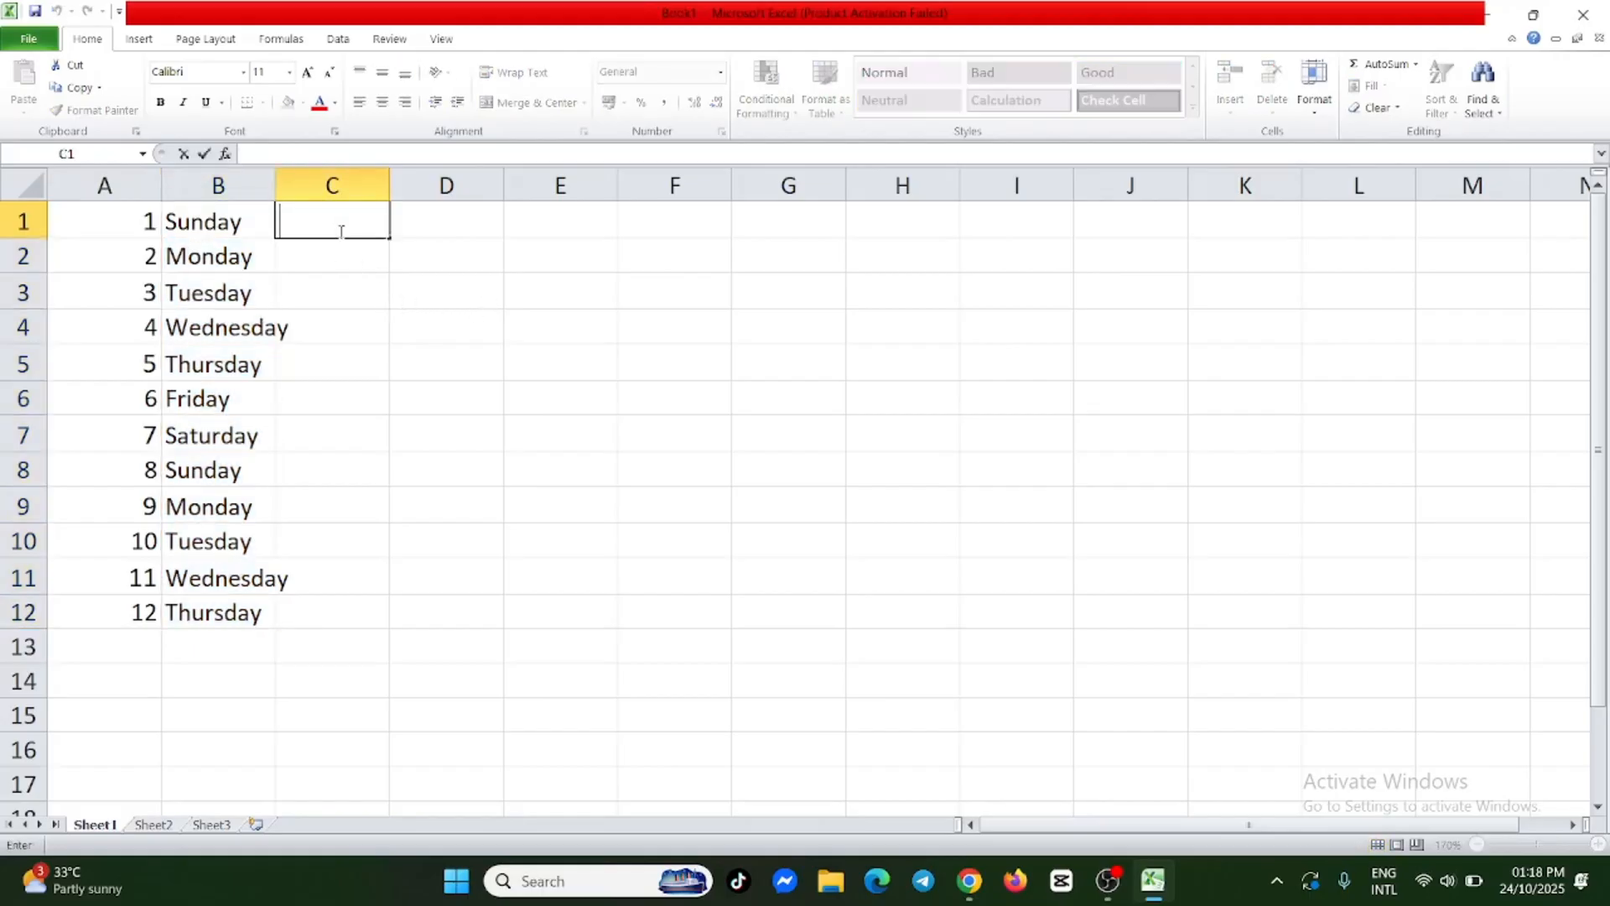
pyautogui.write('January')
pyautogui.moveTo(392, 238); pyautogui.dragTo(410, 616)
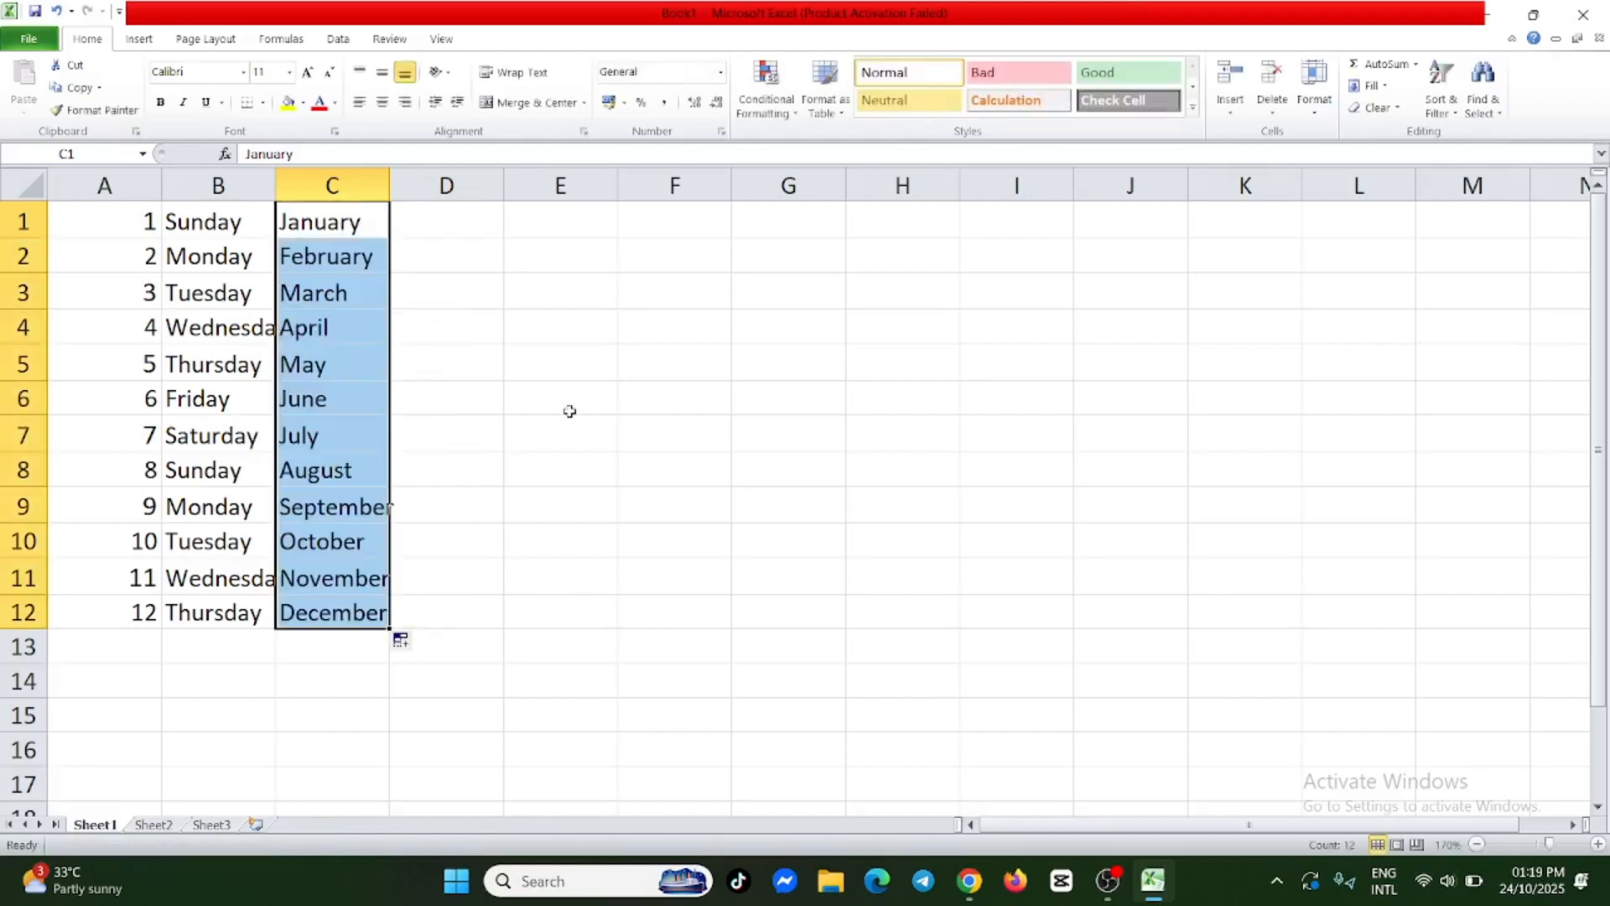
# Enter 2024 in D1 and 2025 in D2, and fill the year series down to D12.
pyautogui.doubleClick(456, 219)
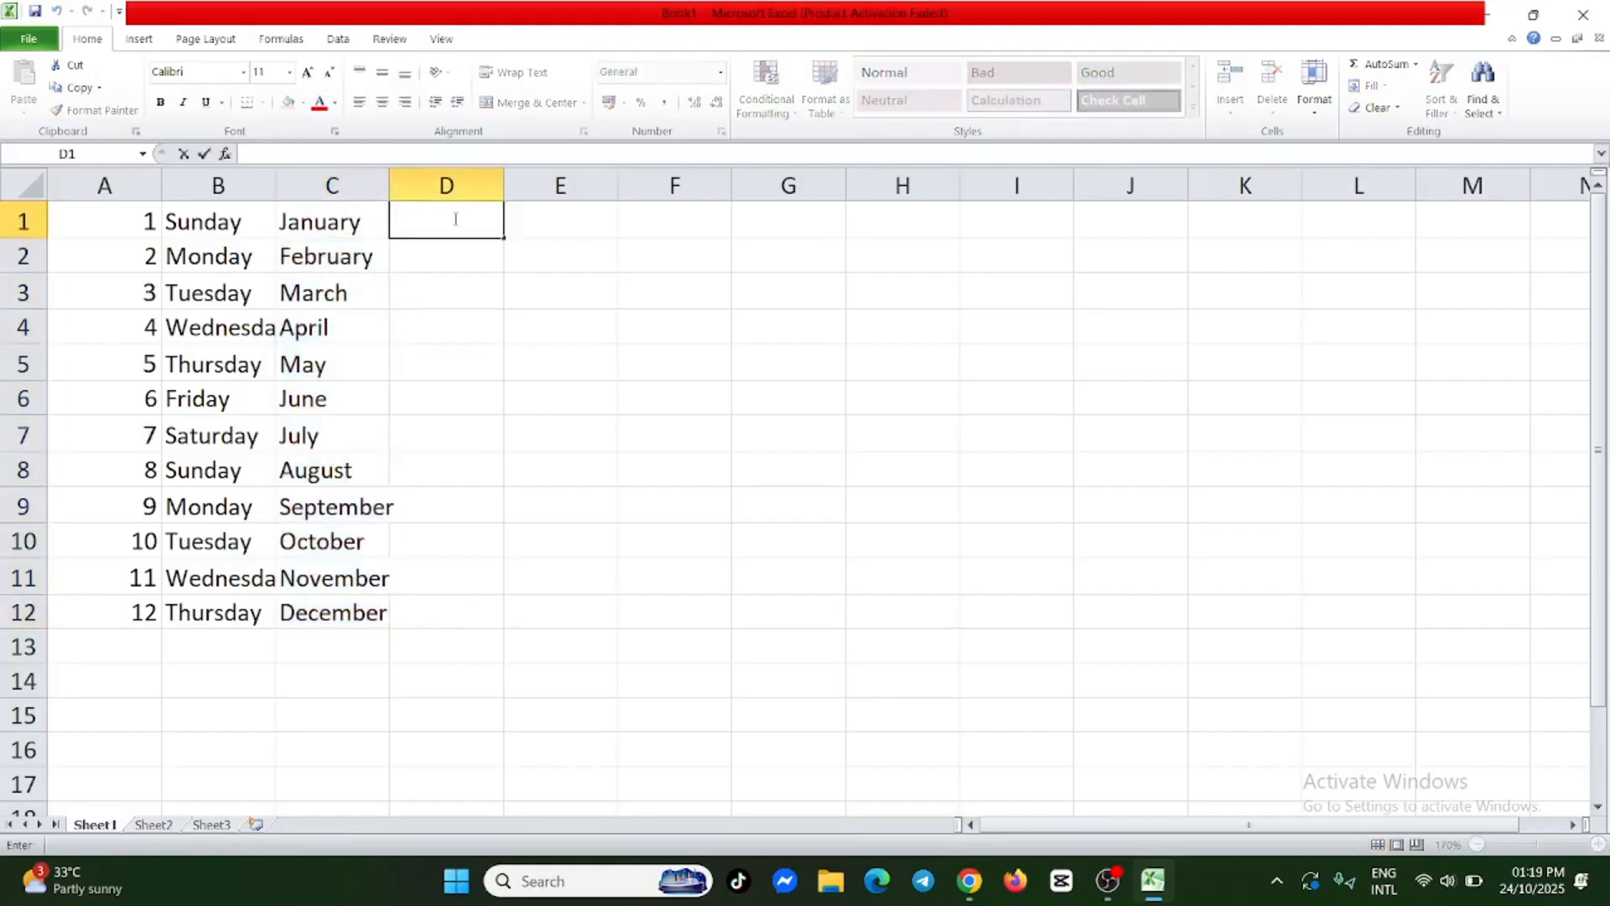
pyautogui.write('2024')
pyautogui.doubleClick(436, 258)
pyautogui.write('2025')
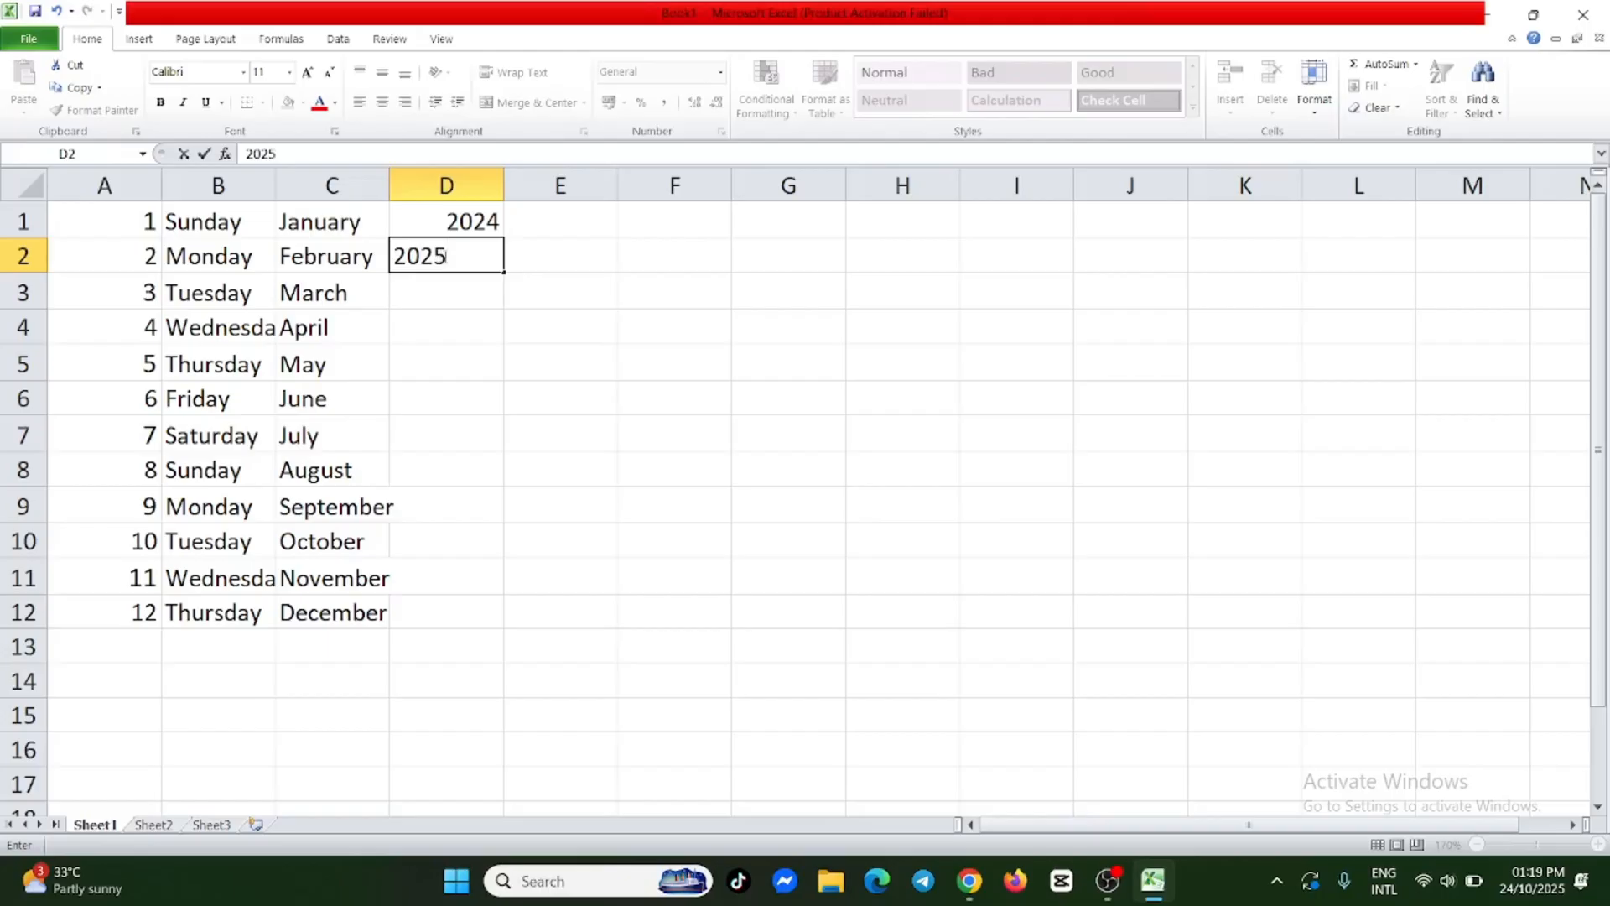
pyautogui.click(443, 299)
pyautogui.moveTo(488, 222); pyautogui.dragTo(488, 250)
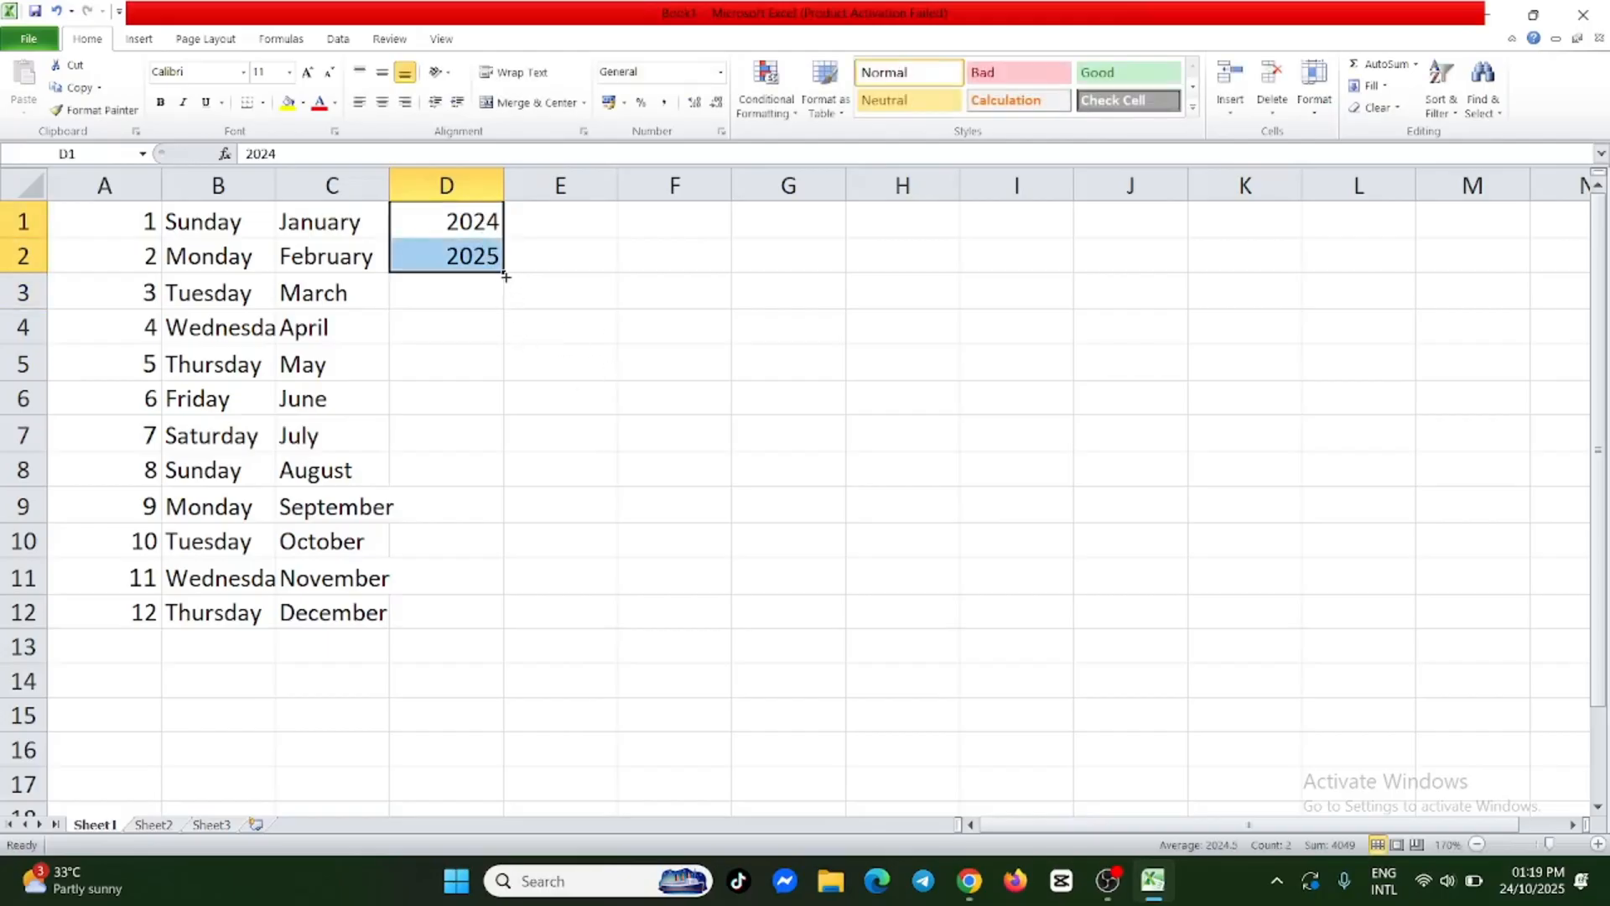
pyautogui.moveTo(504, 273); pyautogui.dragTo(503, 626)
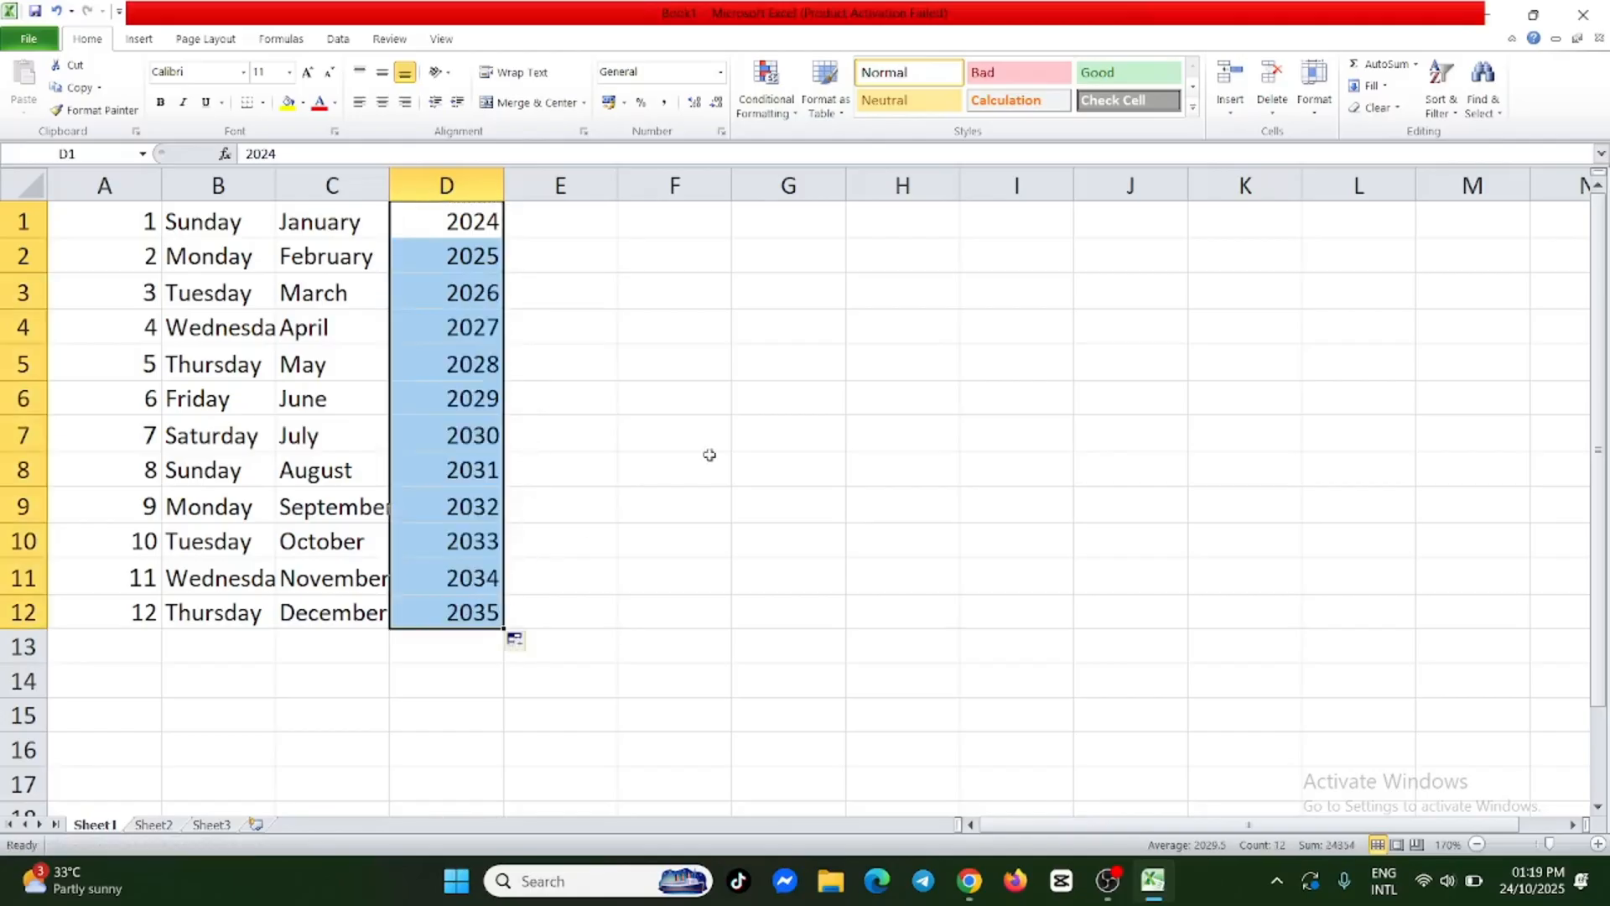
pyautogui.click(594, 332)
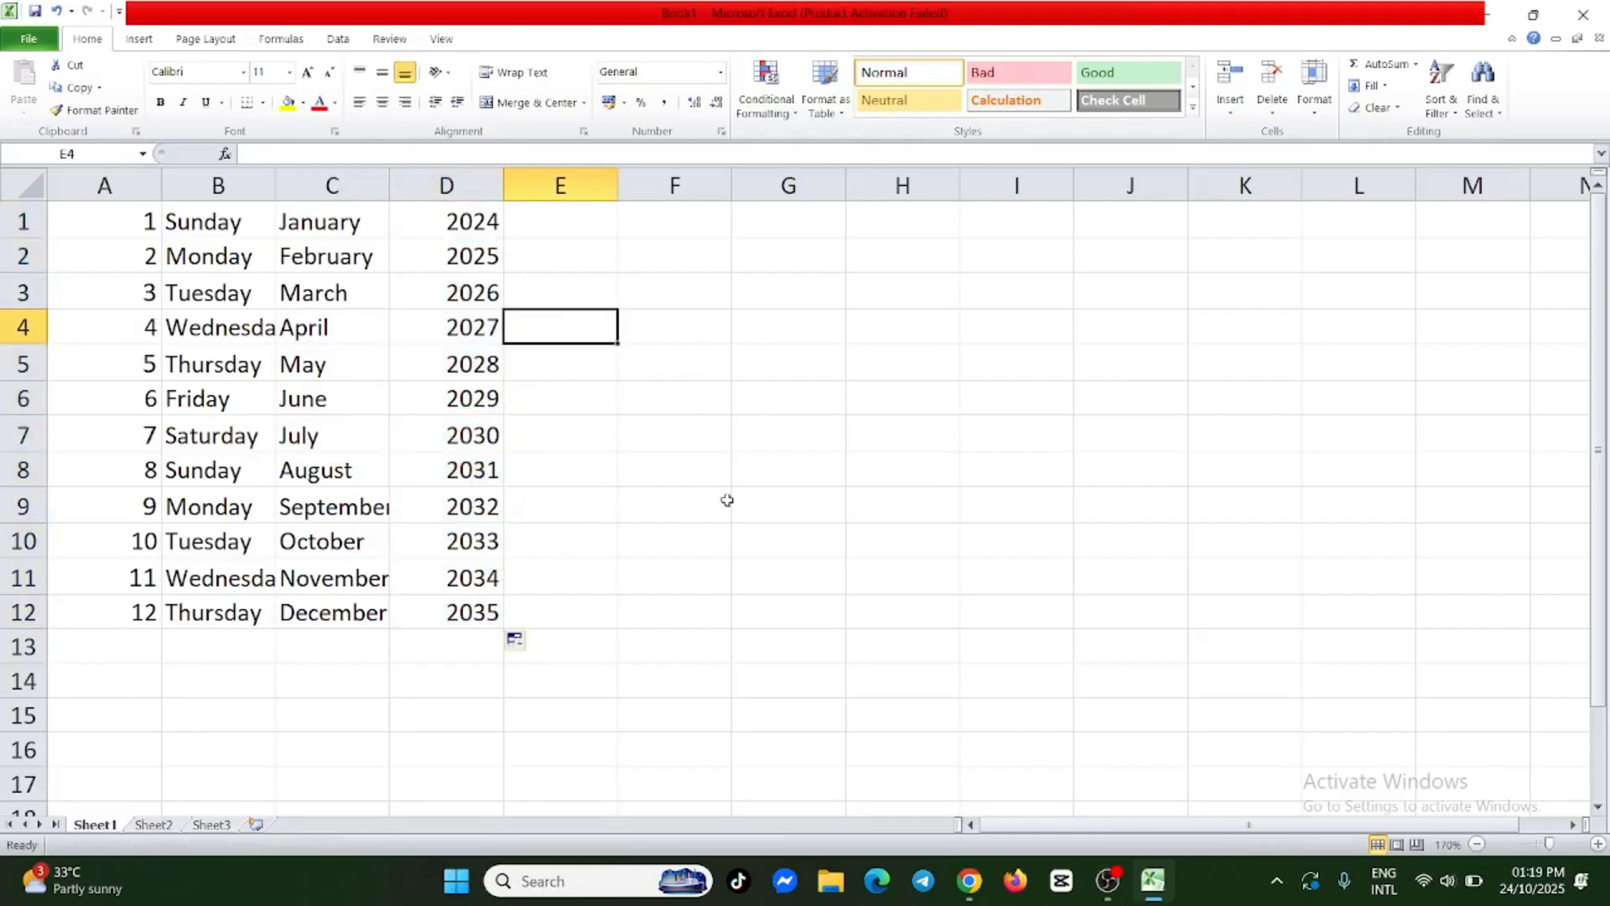
# Enter the numbers 34, 35 and 55 in cells F1 to F3.
pyautogui.doubleClick(680, 221)
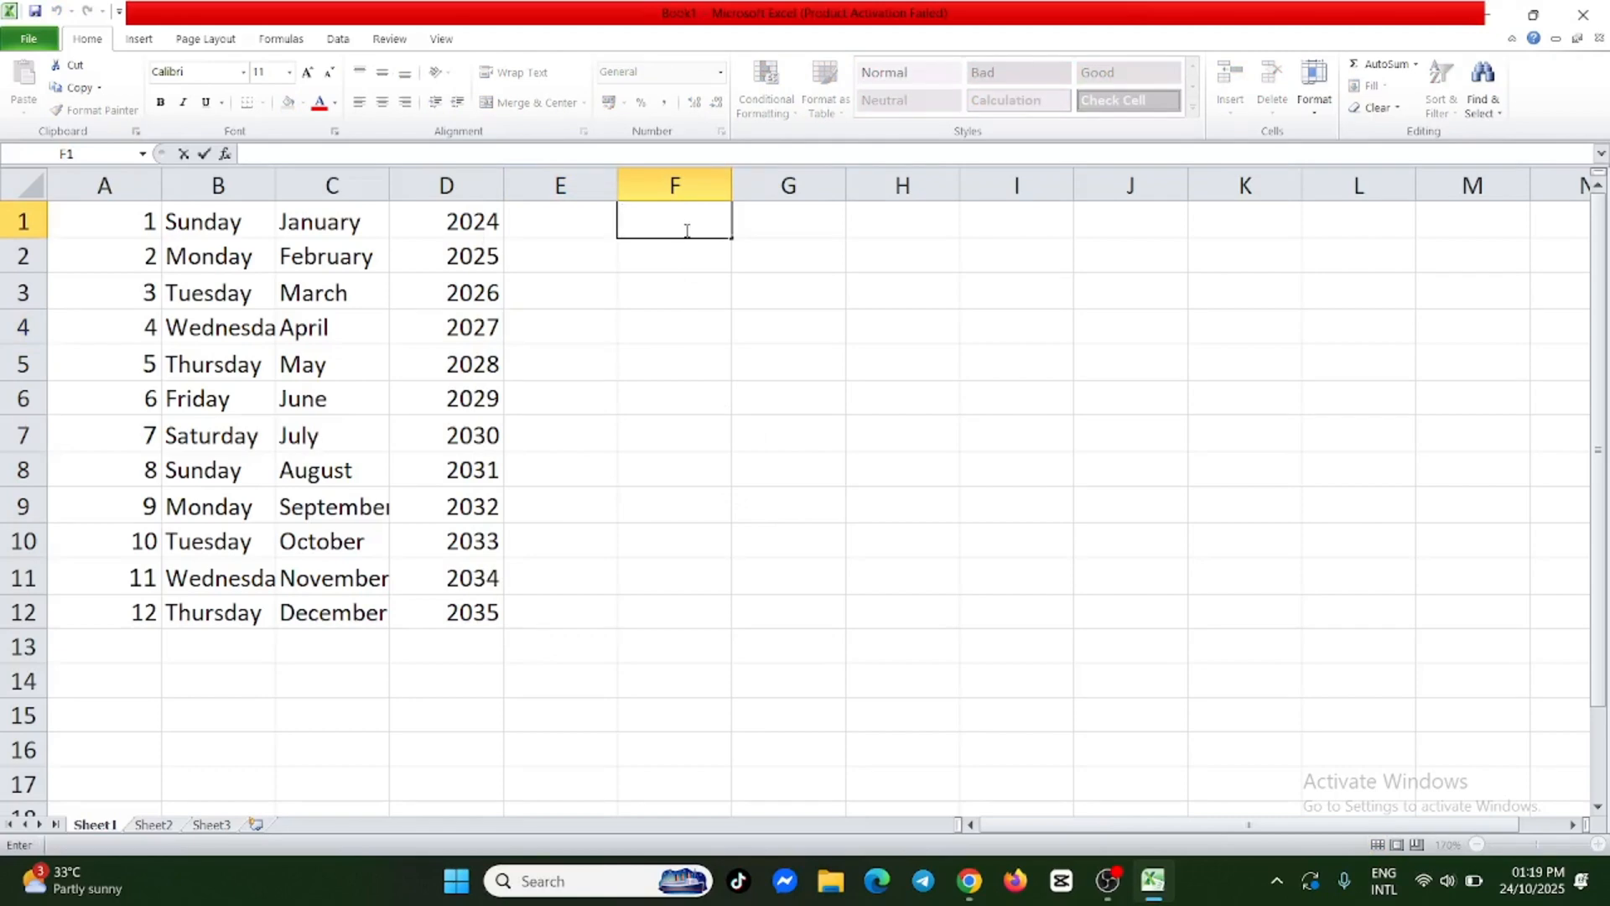
pyautogui.write('34')
pyautogui.press('Return')
pyautogui.doubleClick(673, 261)
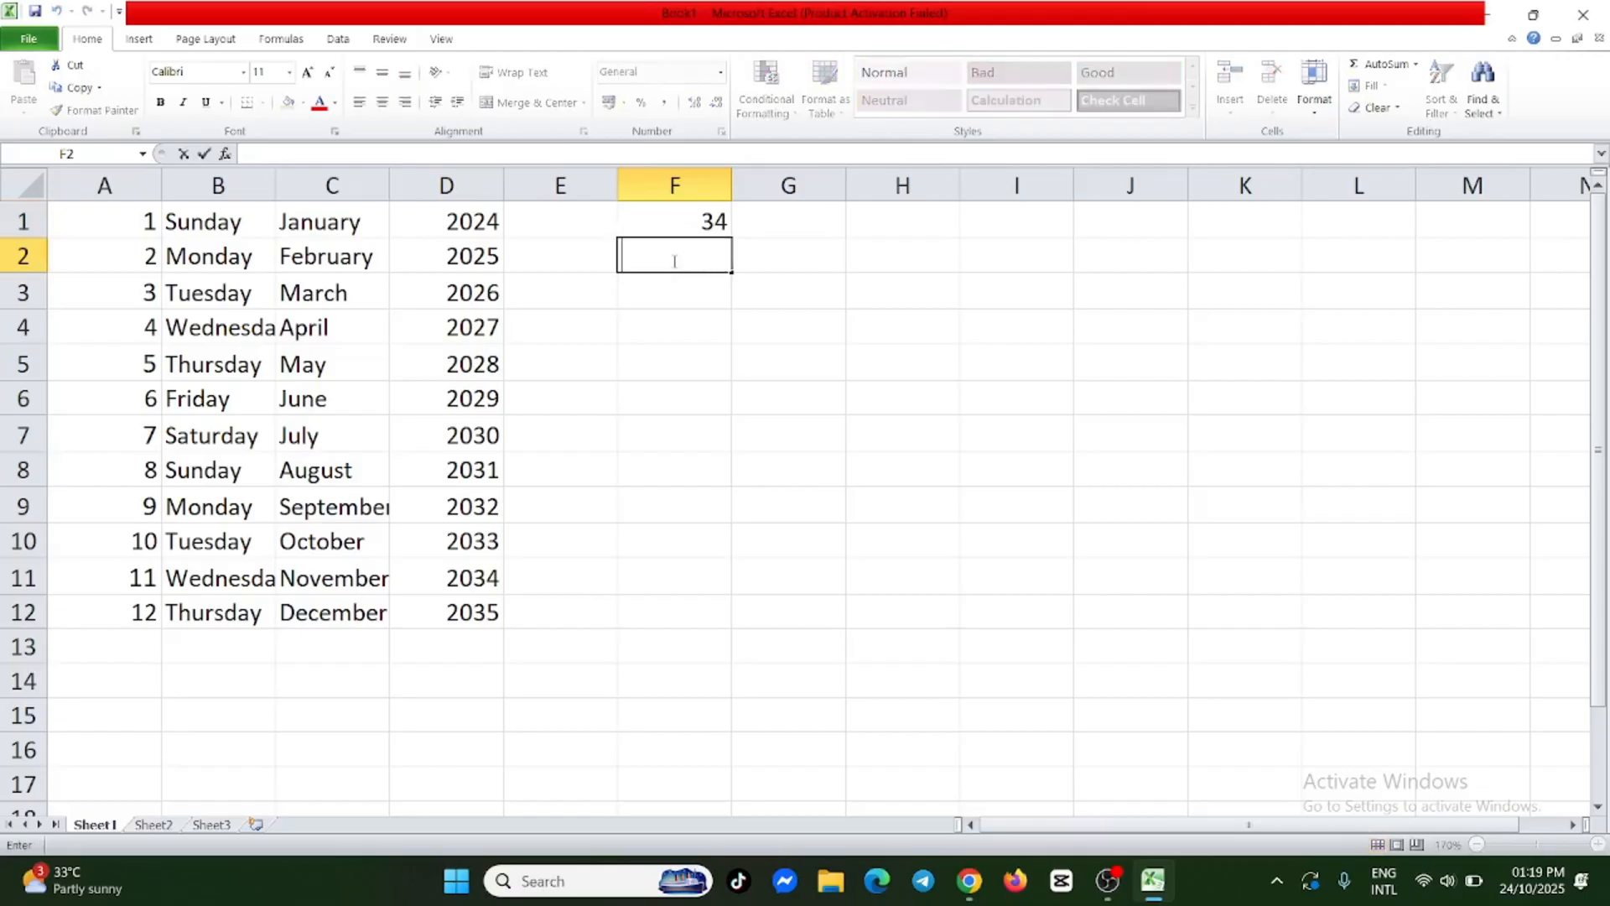
pyautogui.write('35')
pyautogui.doubleClick(658, 292)
pyautogui.write('55')
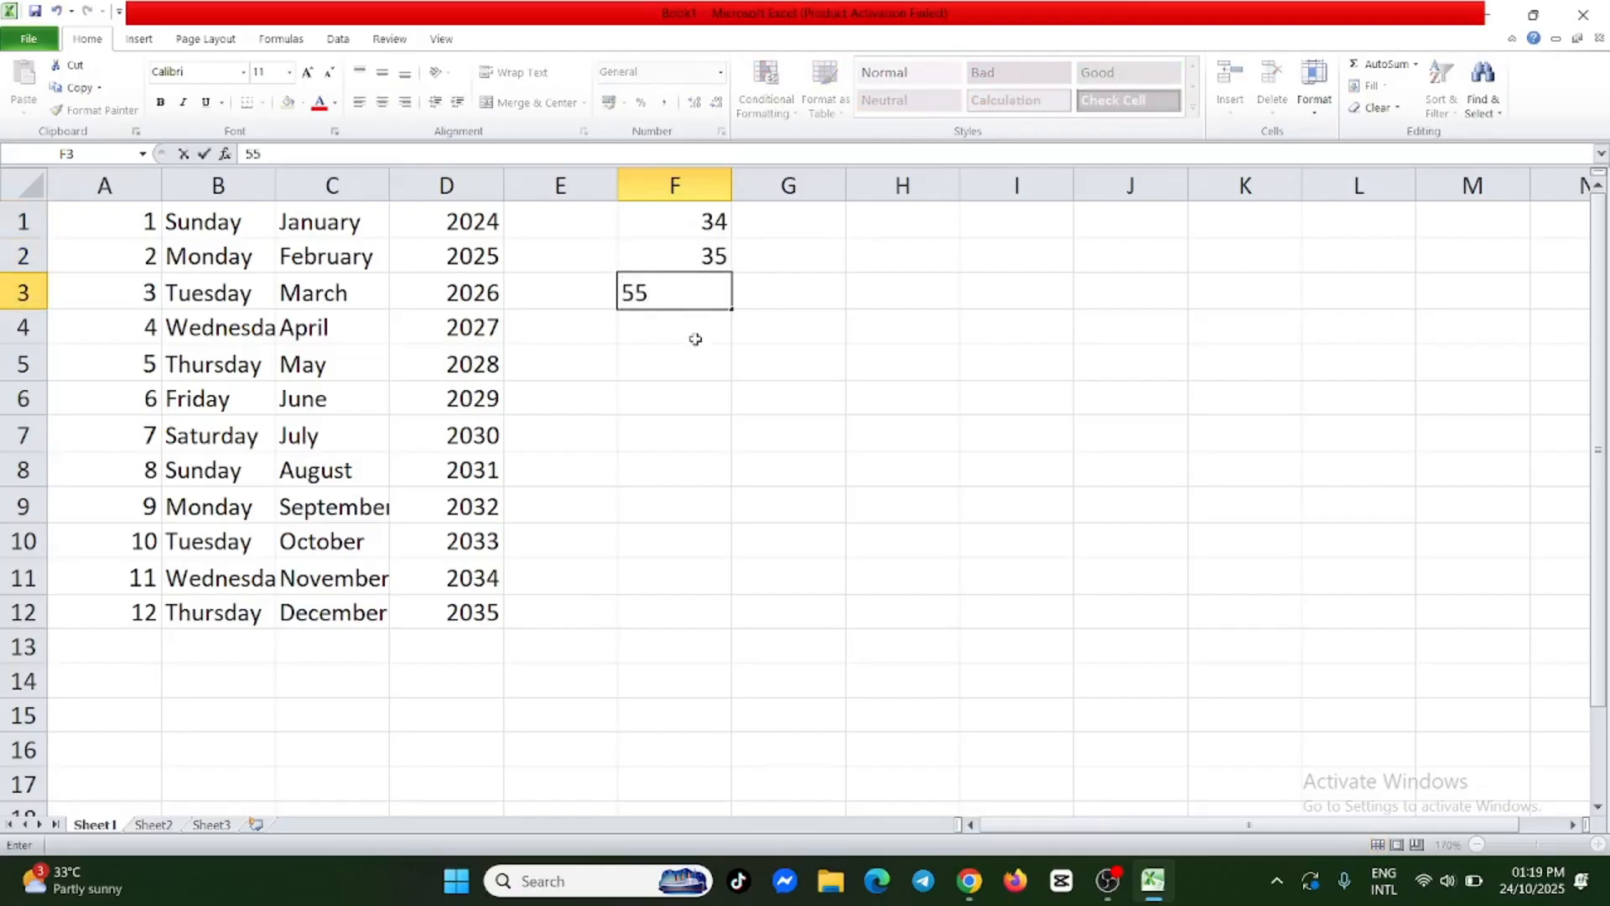
pyautogui.press('Return')
# Enter the numbers 67, 78 and 89 in cells F4 to F6.
pyautogui.write('67')
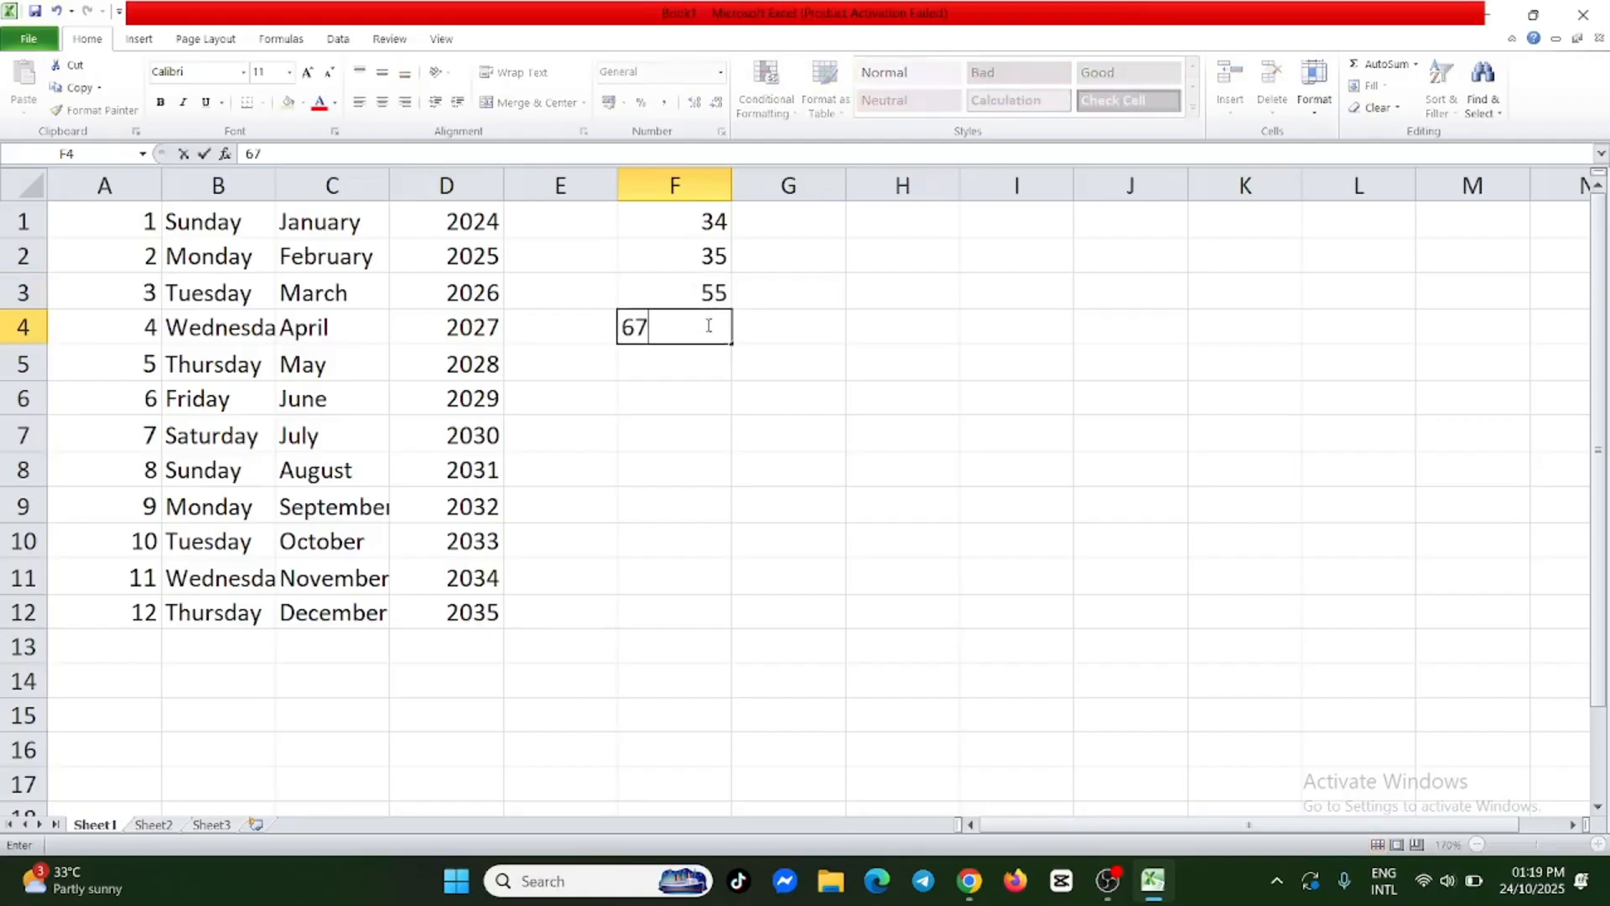
pyautogui.press('Return')
pyautogui.doubleClick(691, 369)
pyautogui.write('78')
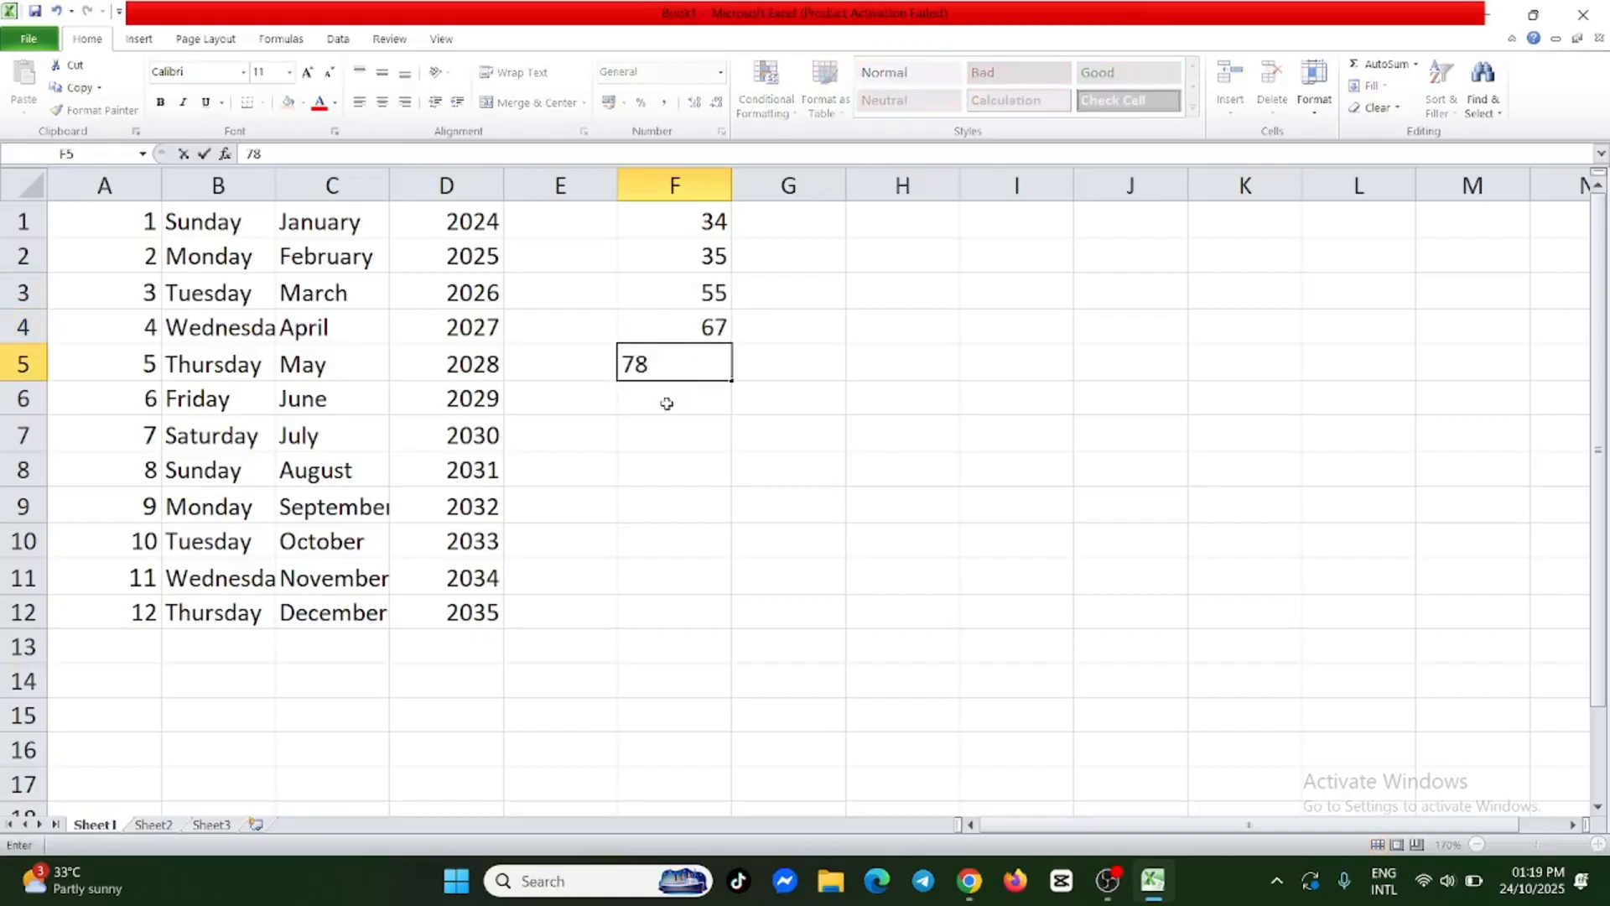
pyautogui.press('Return')
pyautogui.doubleClick(675, 396)
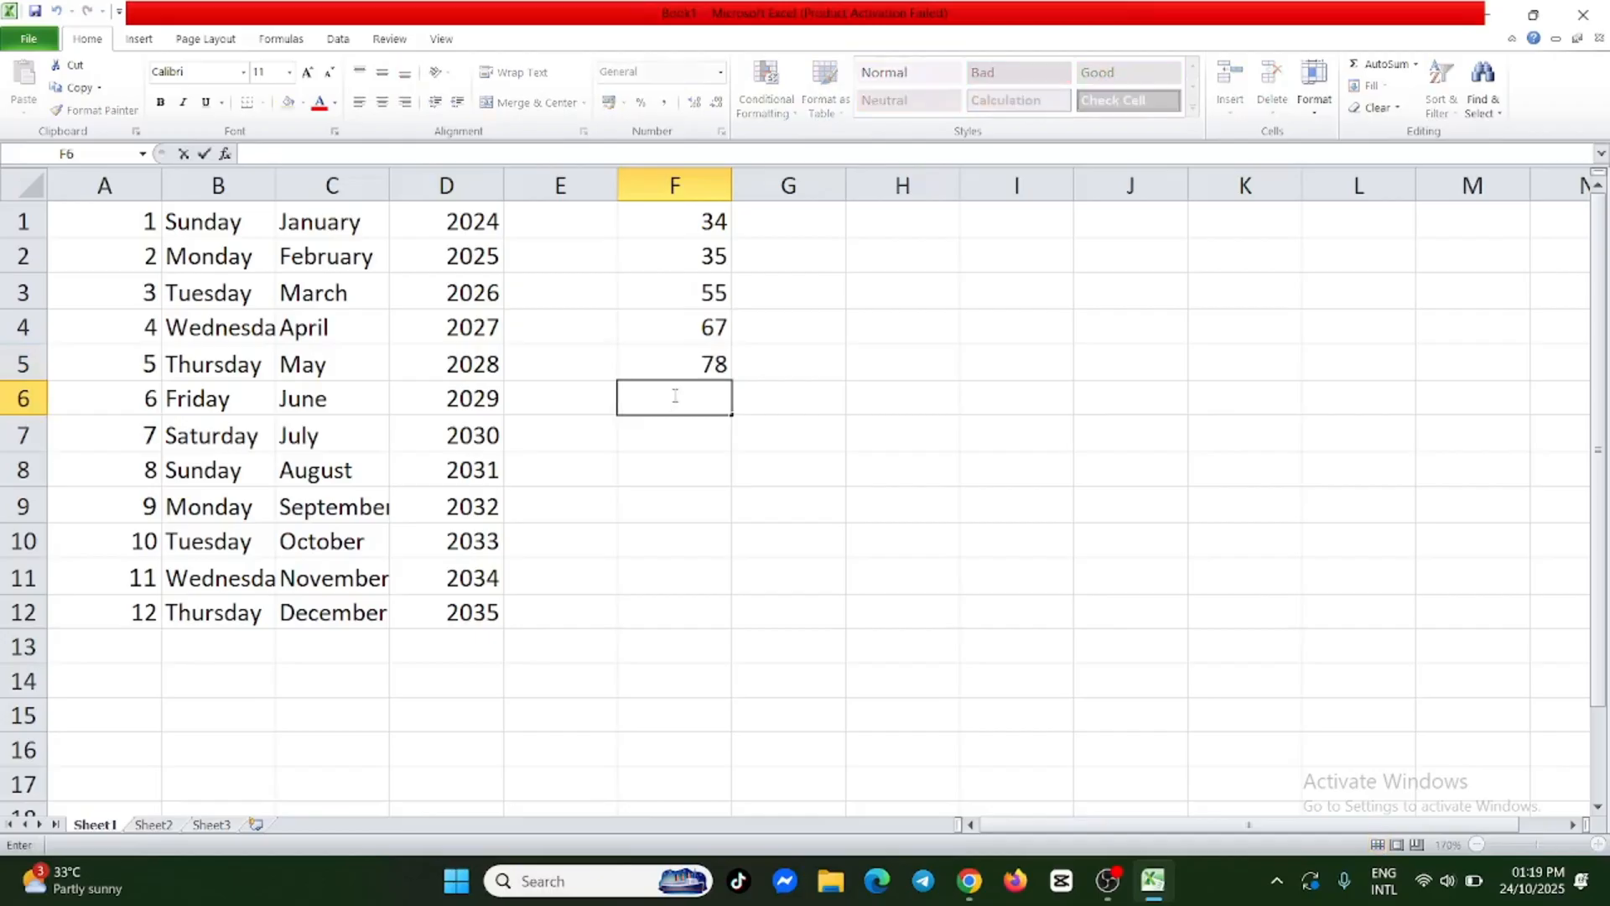
pyautogui.write('89')
pyautogui.press('Return')
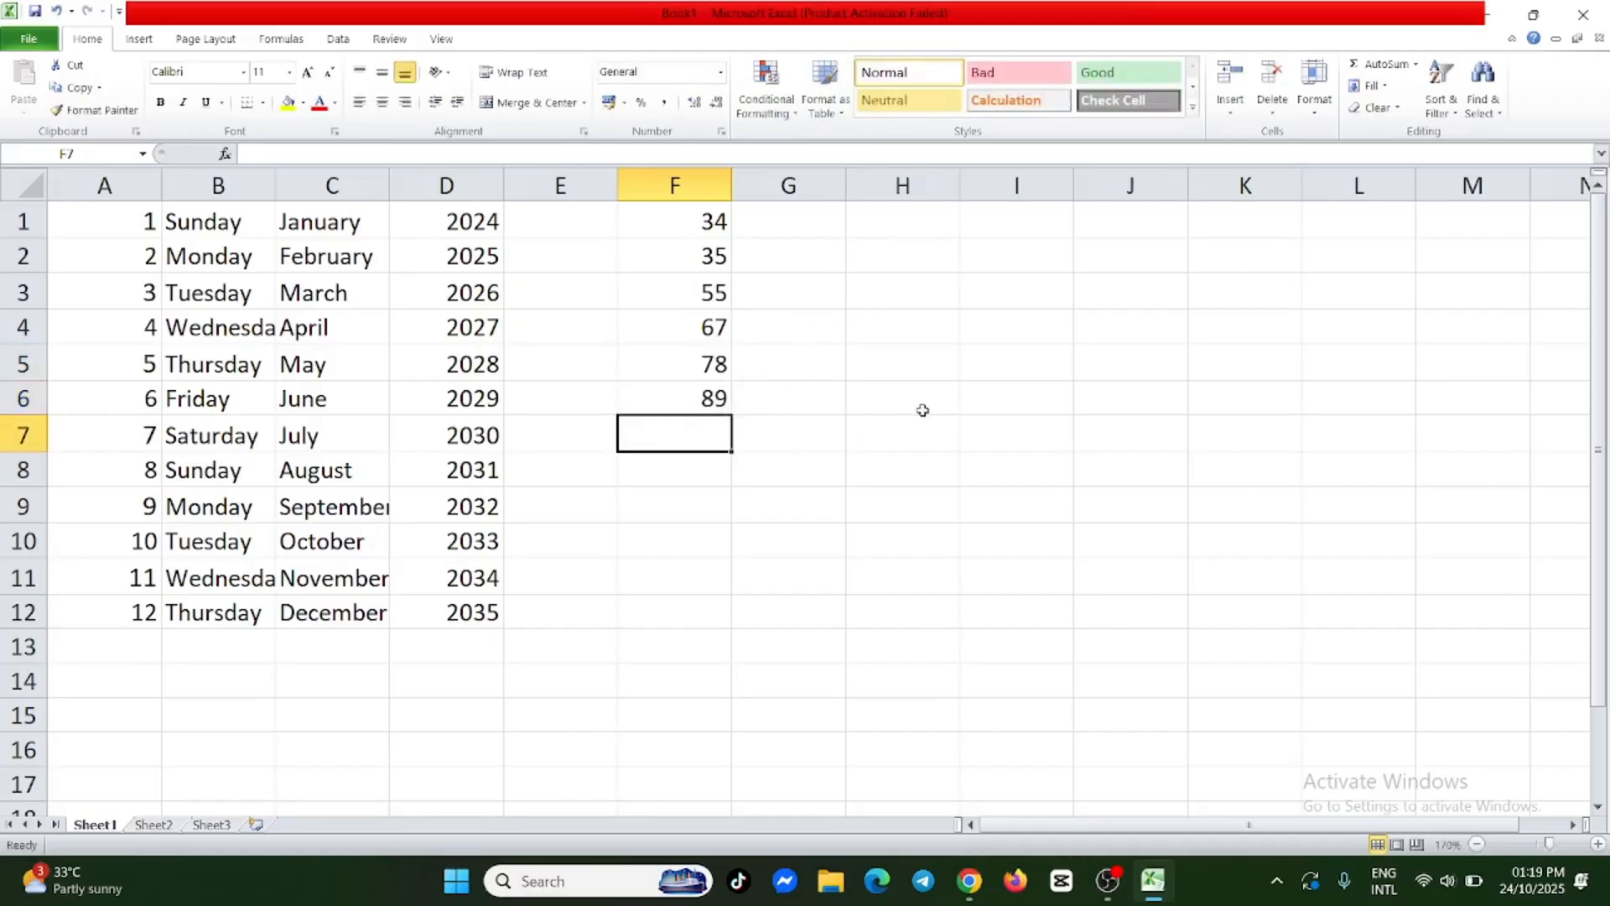
# Total the numbers in column F by entering the formula =sum(F1:F6) in F7.
pyautogui.doubleClick(678, 431)
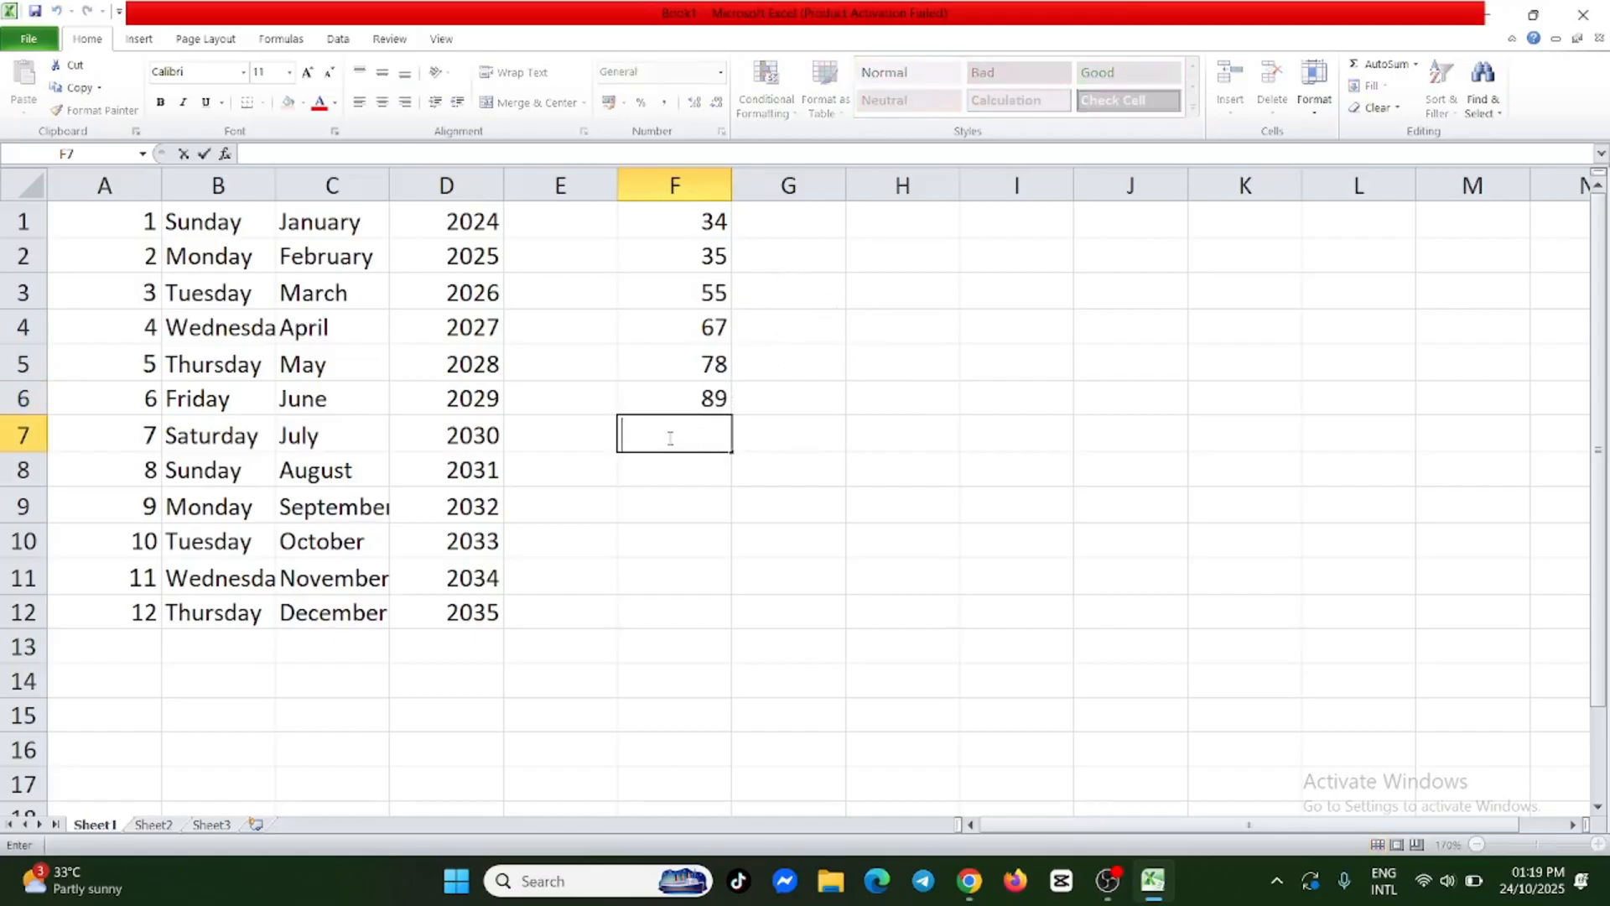
pyautogui.write('=')
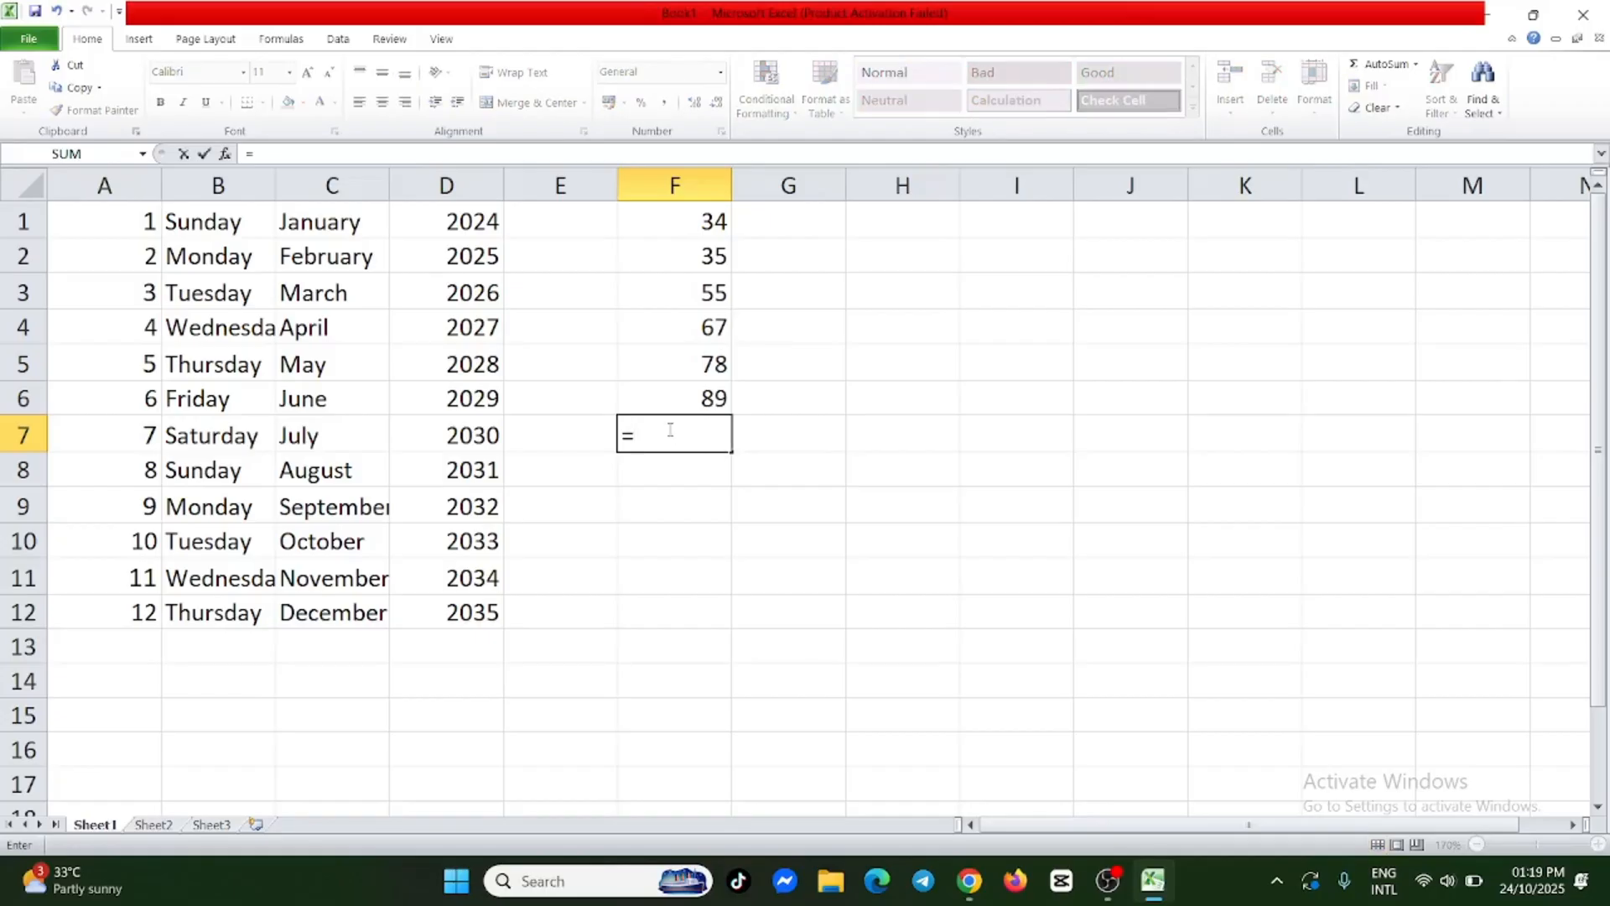
pyautogui.write('sum')
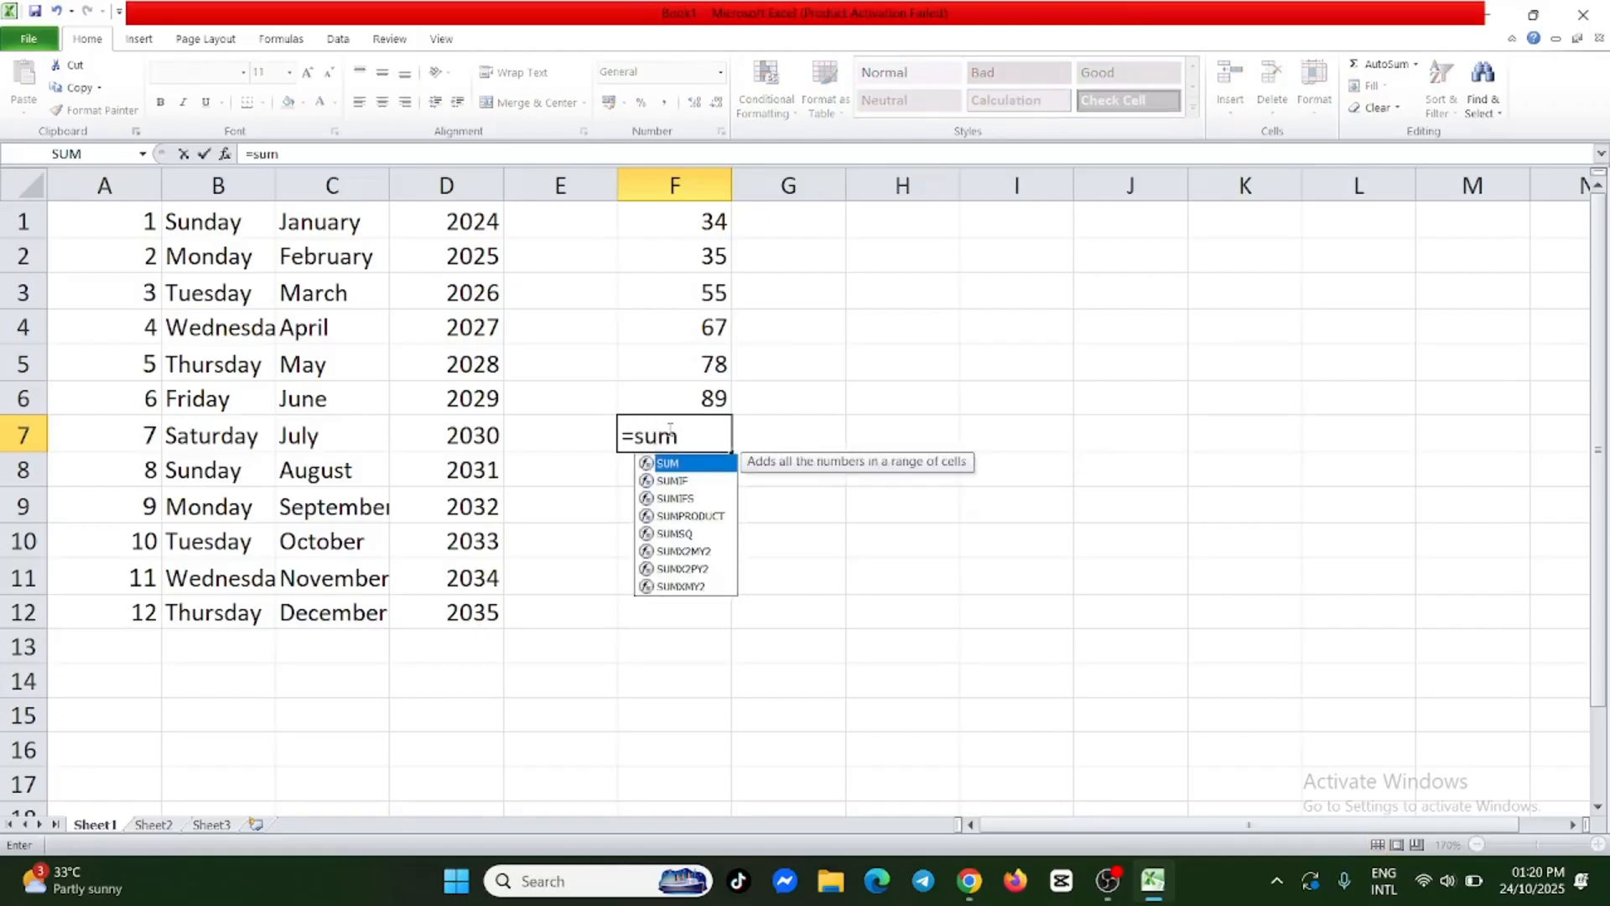
pyautogui.write('(')
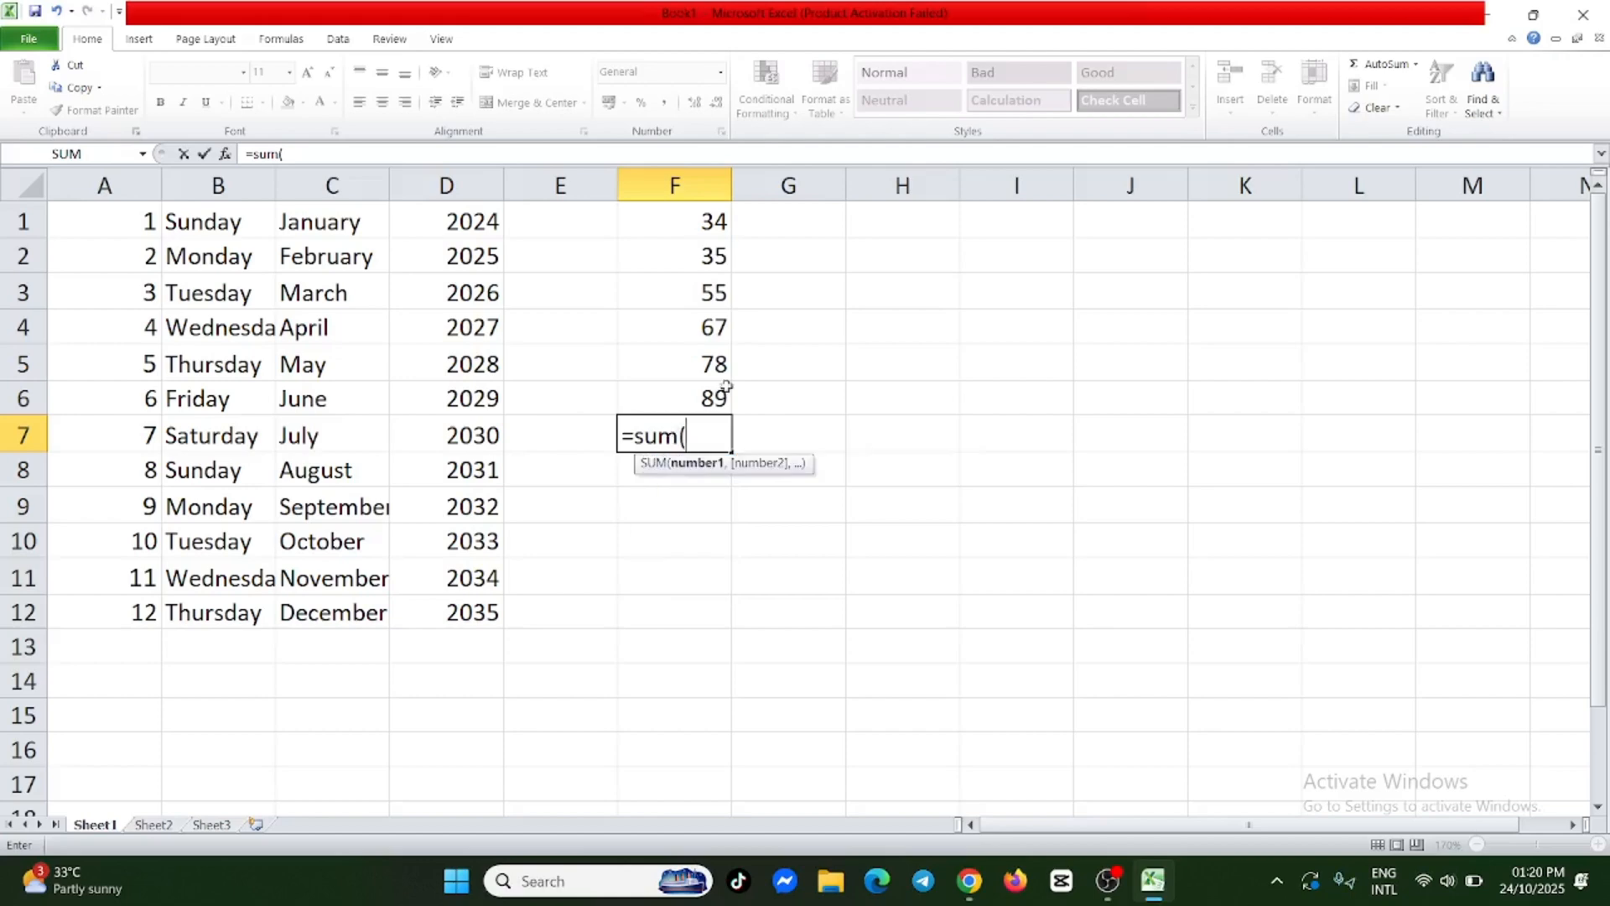
pyautogui.click(714, 221)
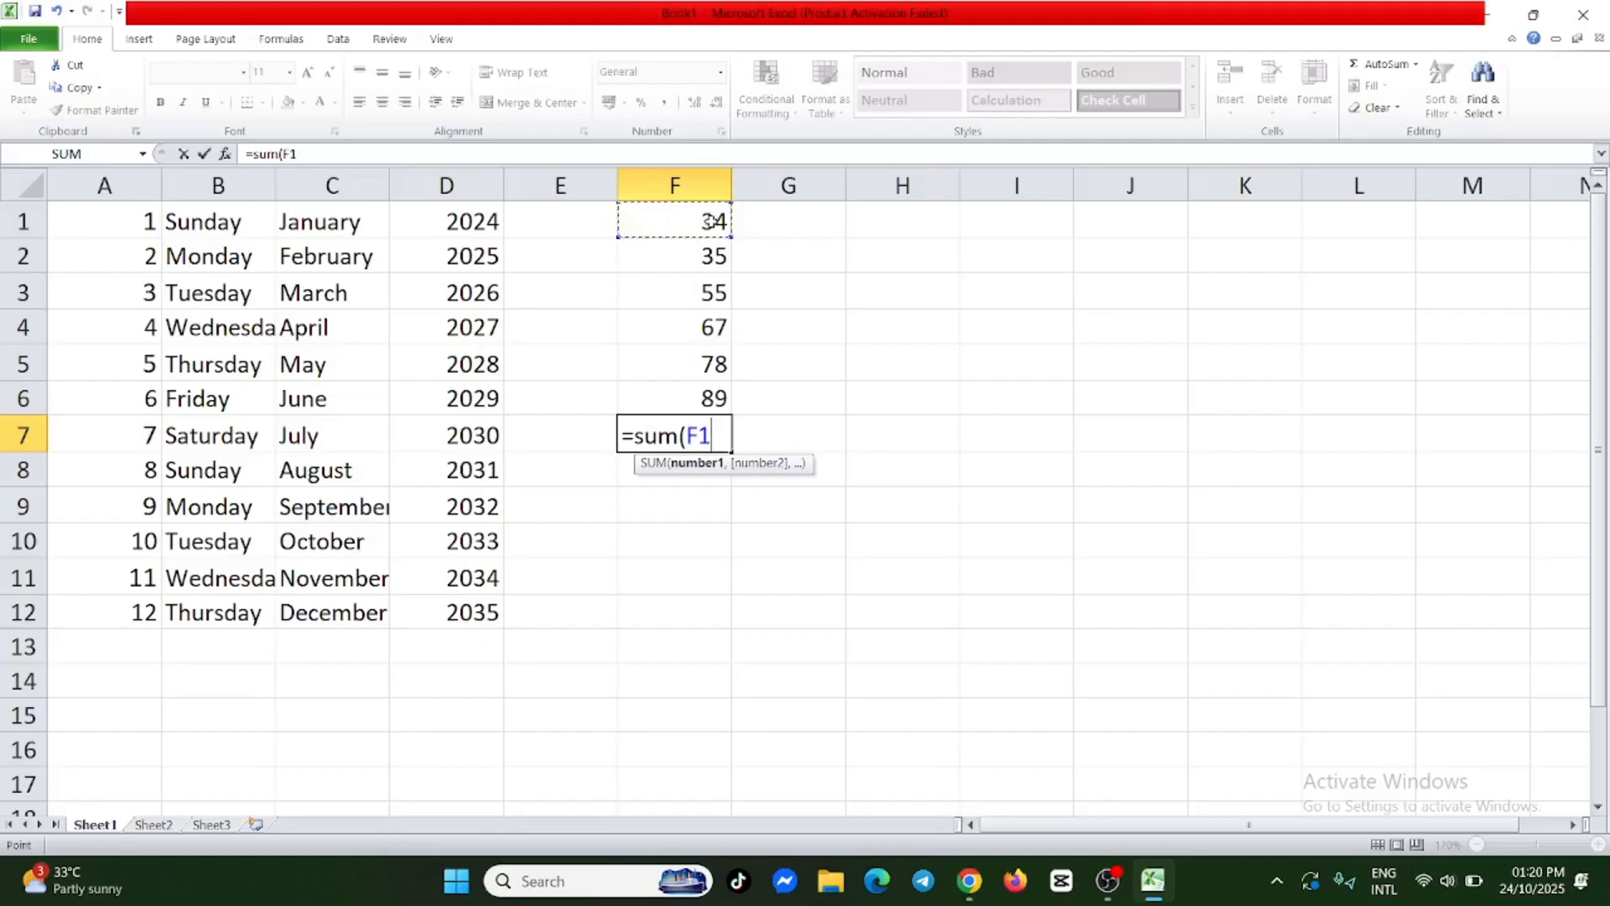
pyautogui.press('F8')
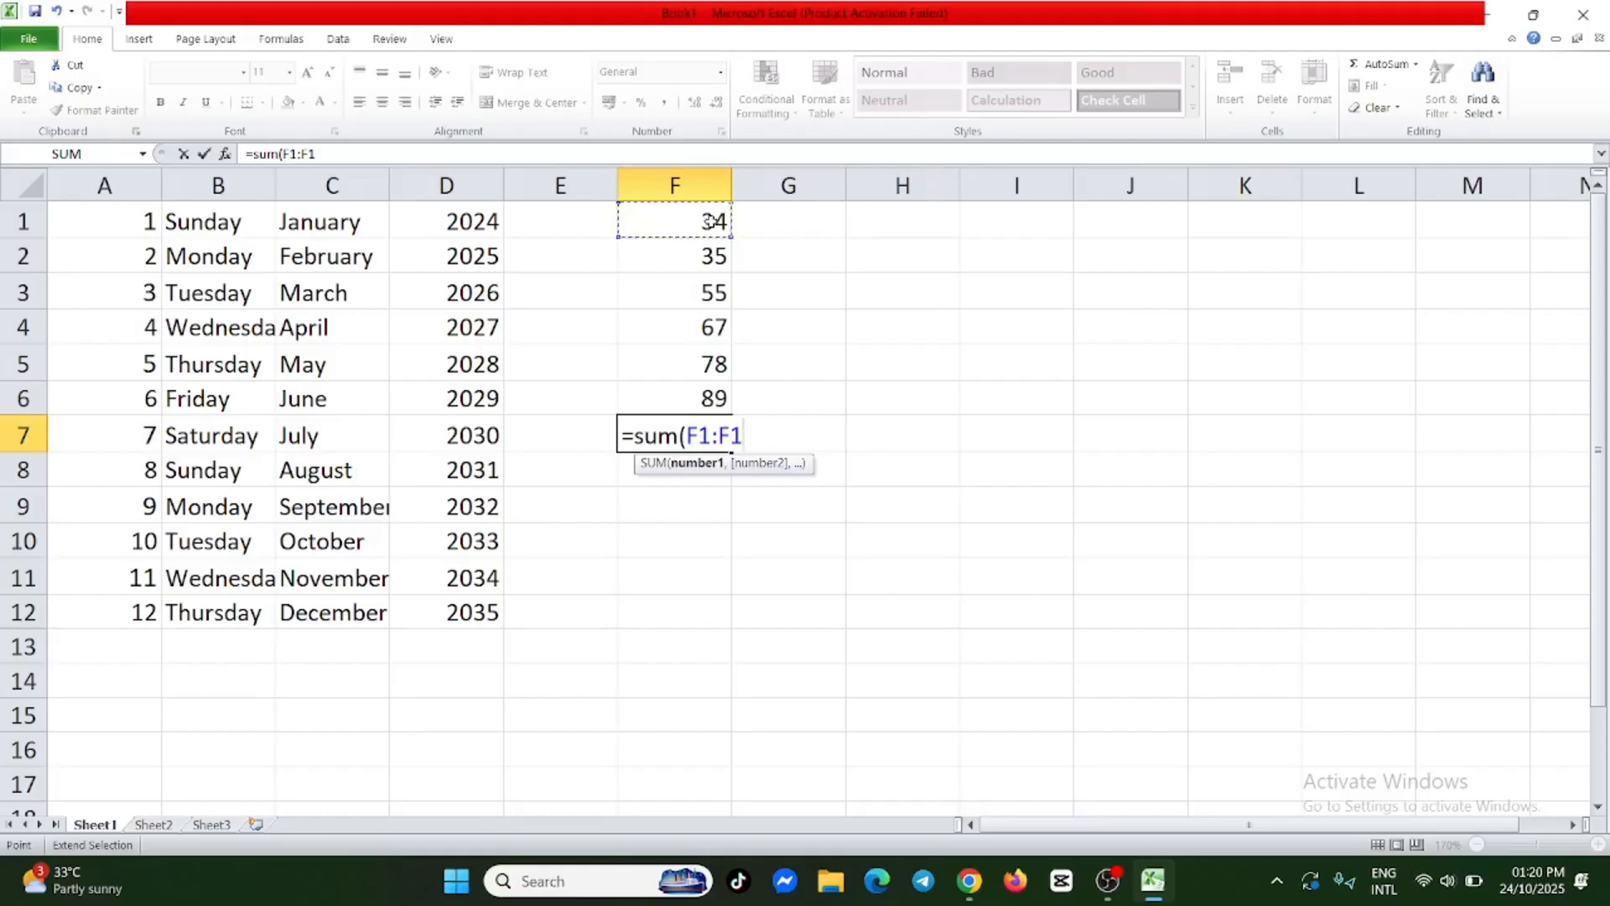
pyautogui.press('BackSpace')
pyautogui.press('BackSpace')
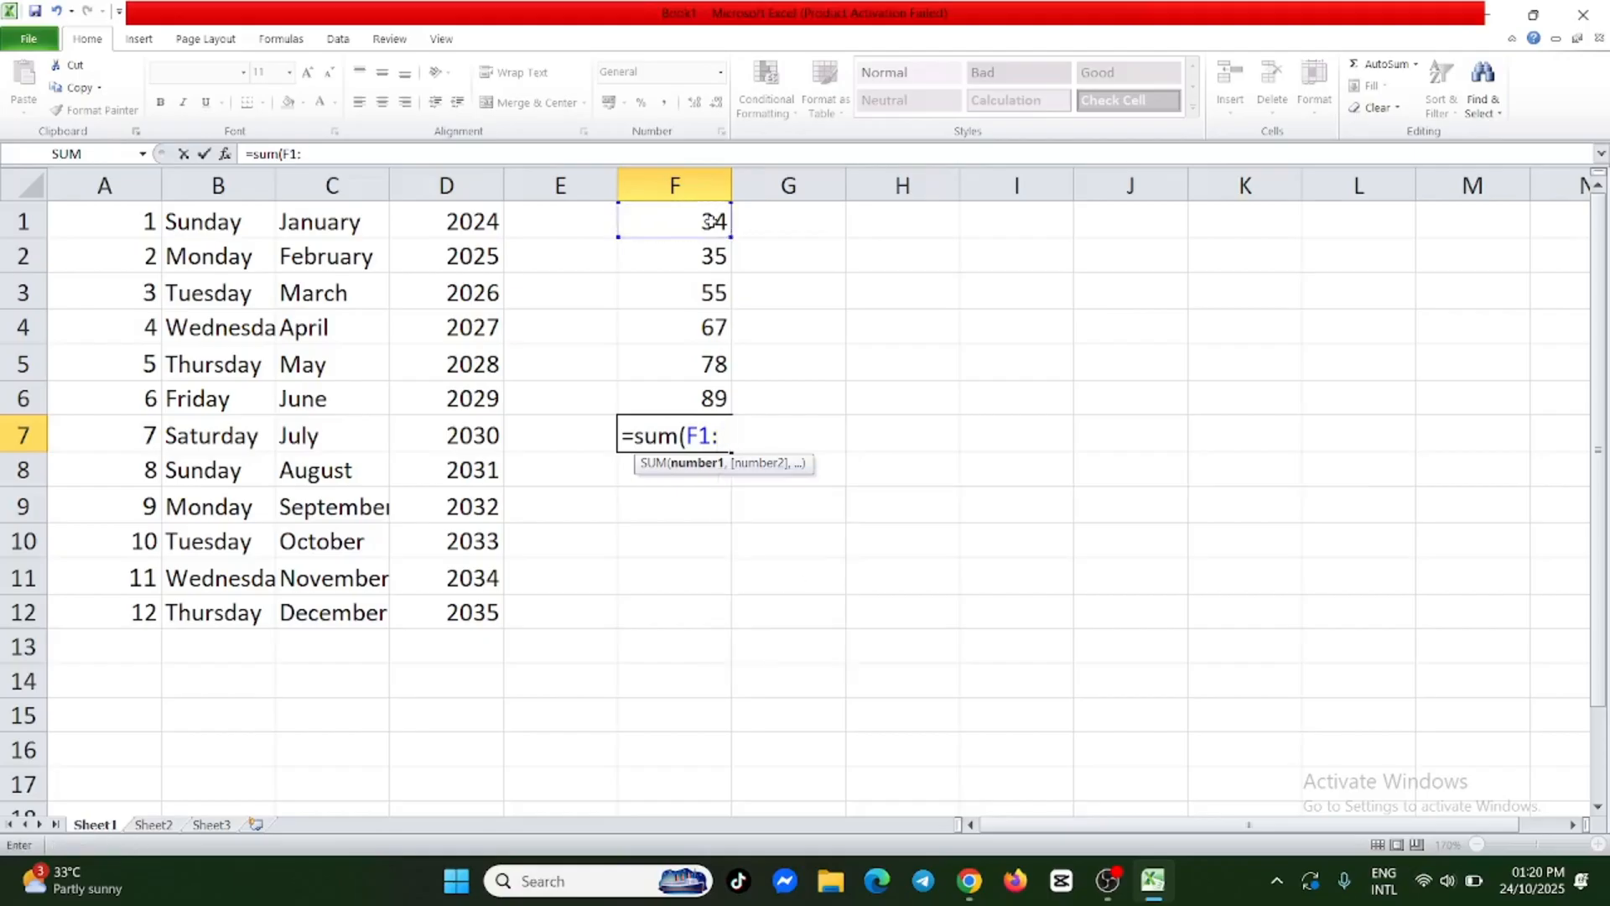
pyautogui.click(717, 400)
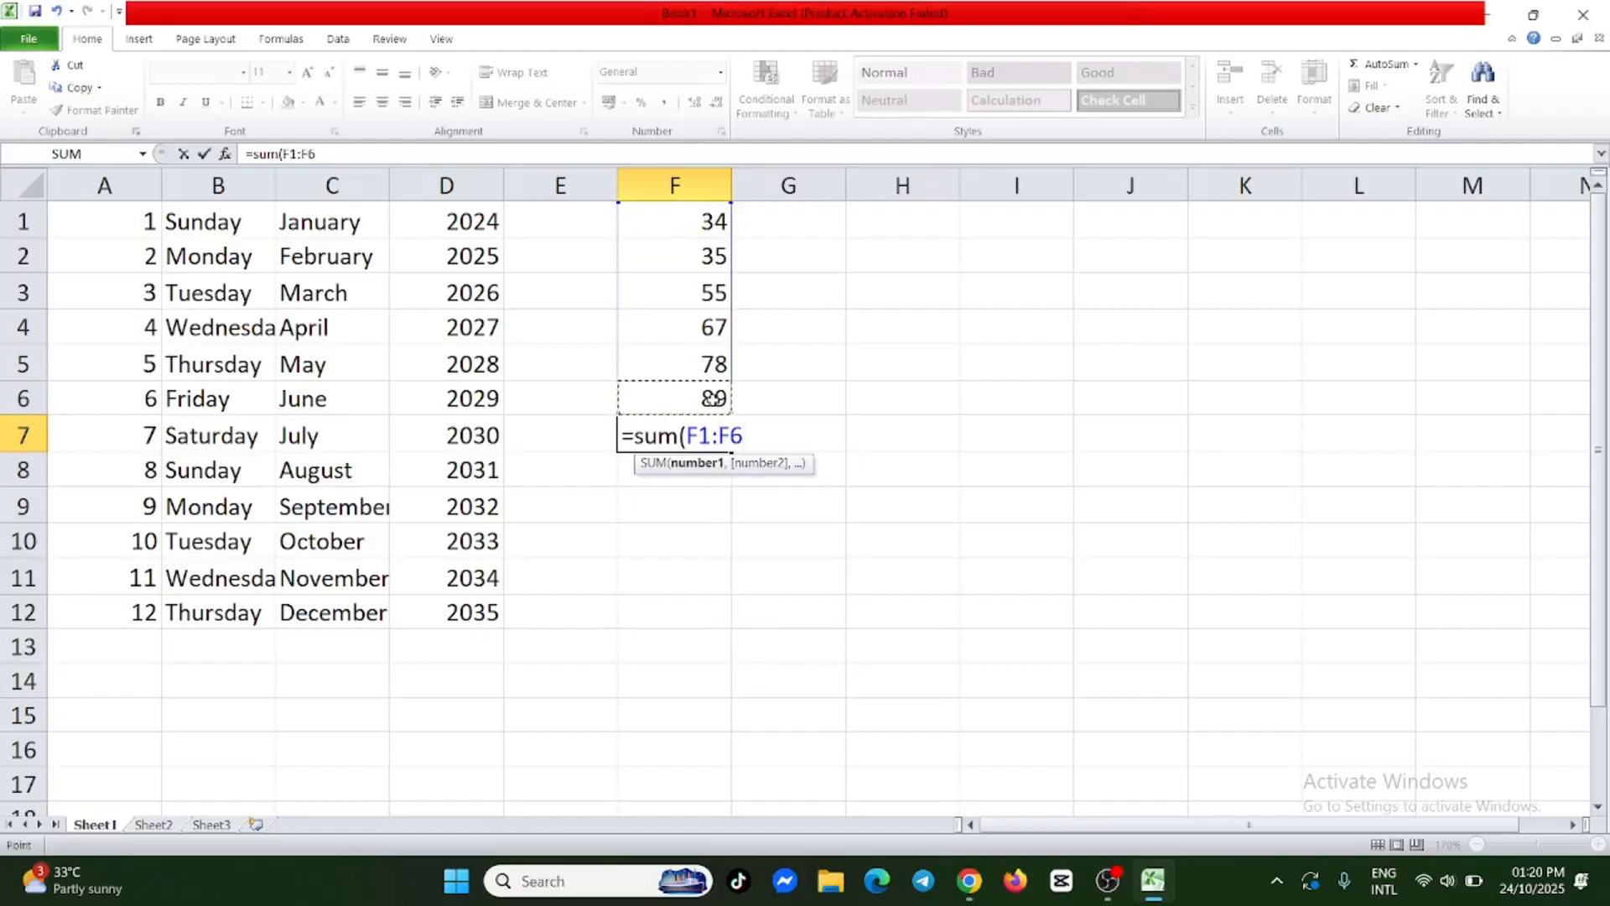
pyautogui.write(')')
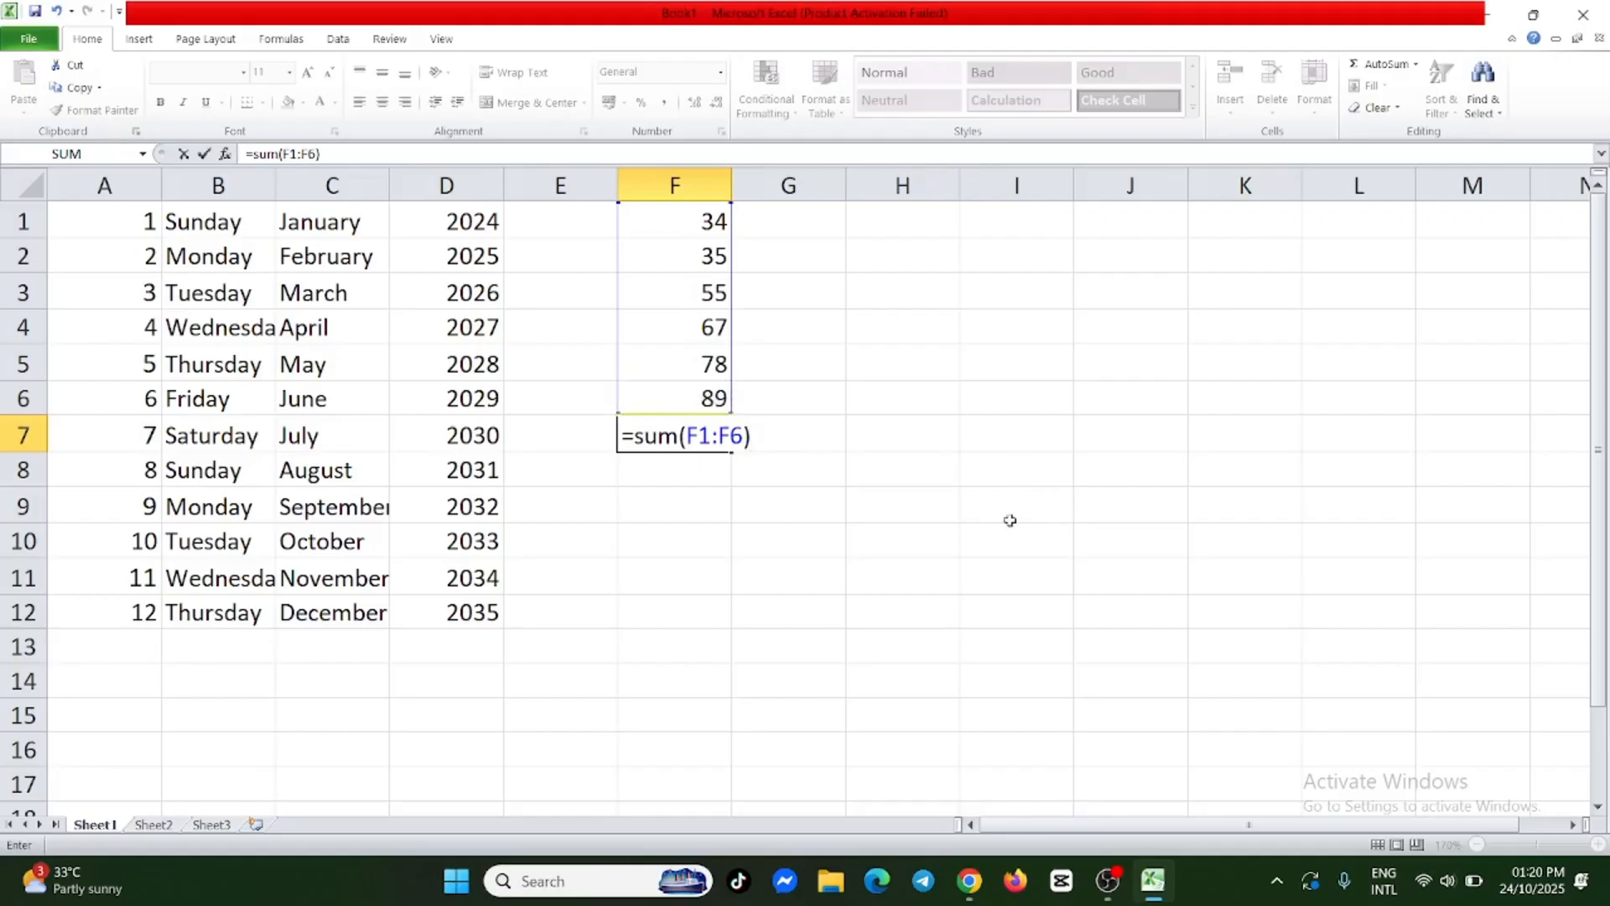
pyautogui.press('Return')
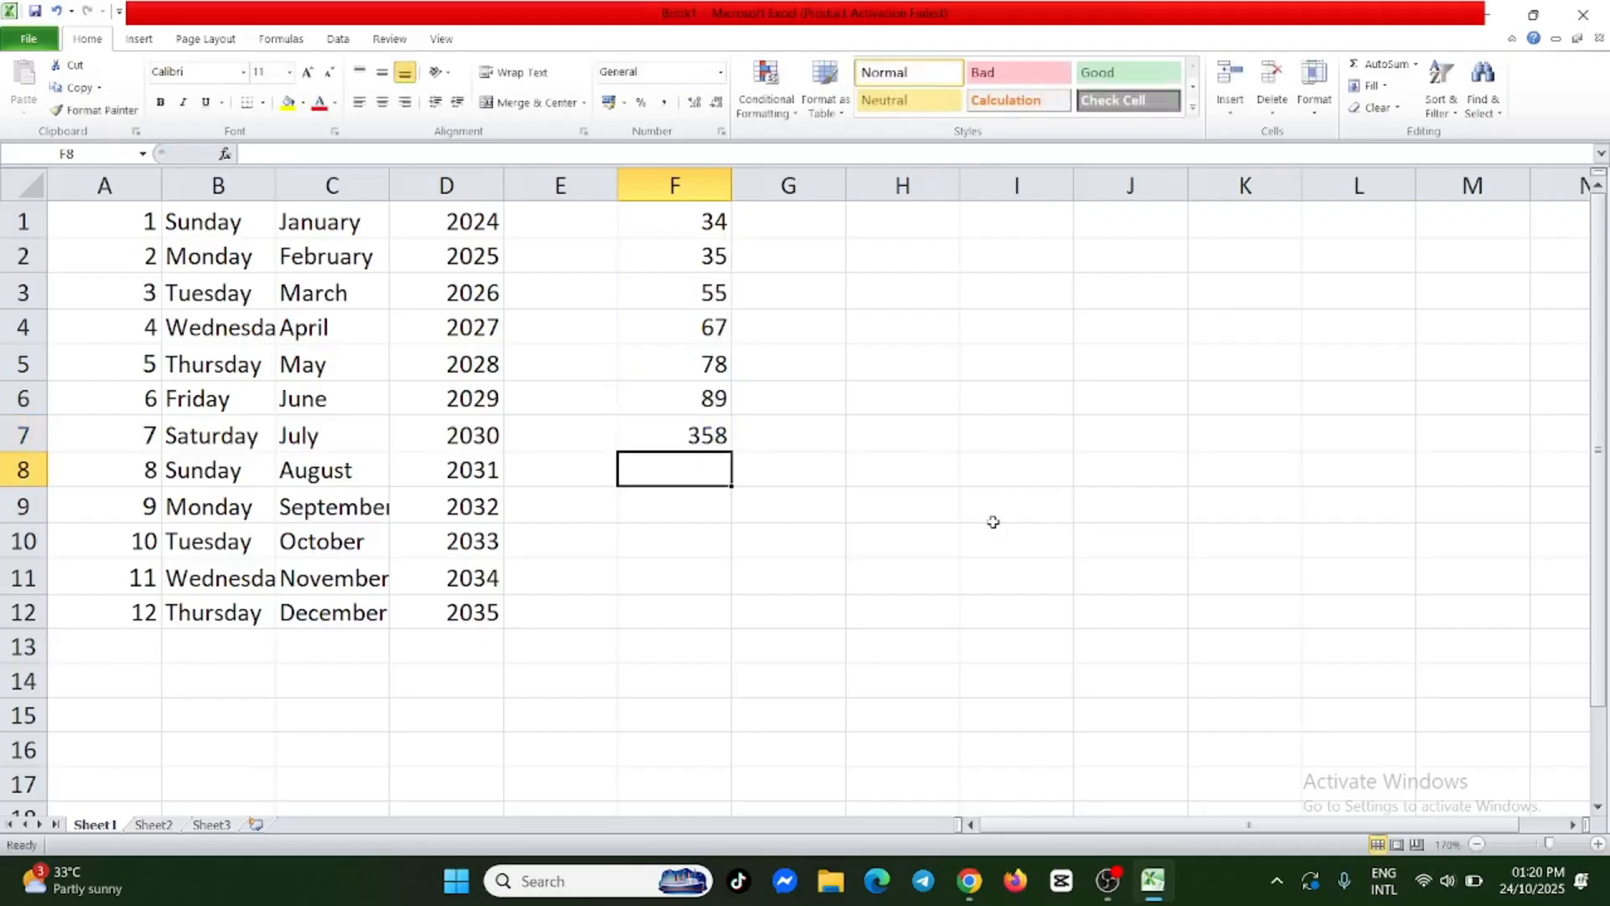
pyautogui.click(727, 437)
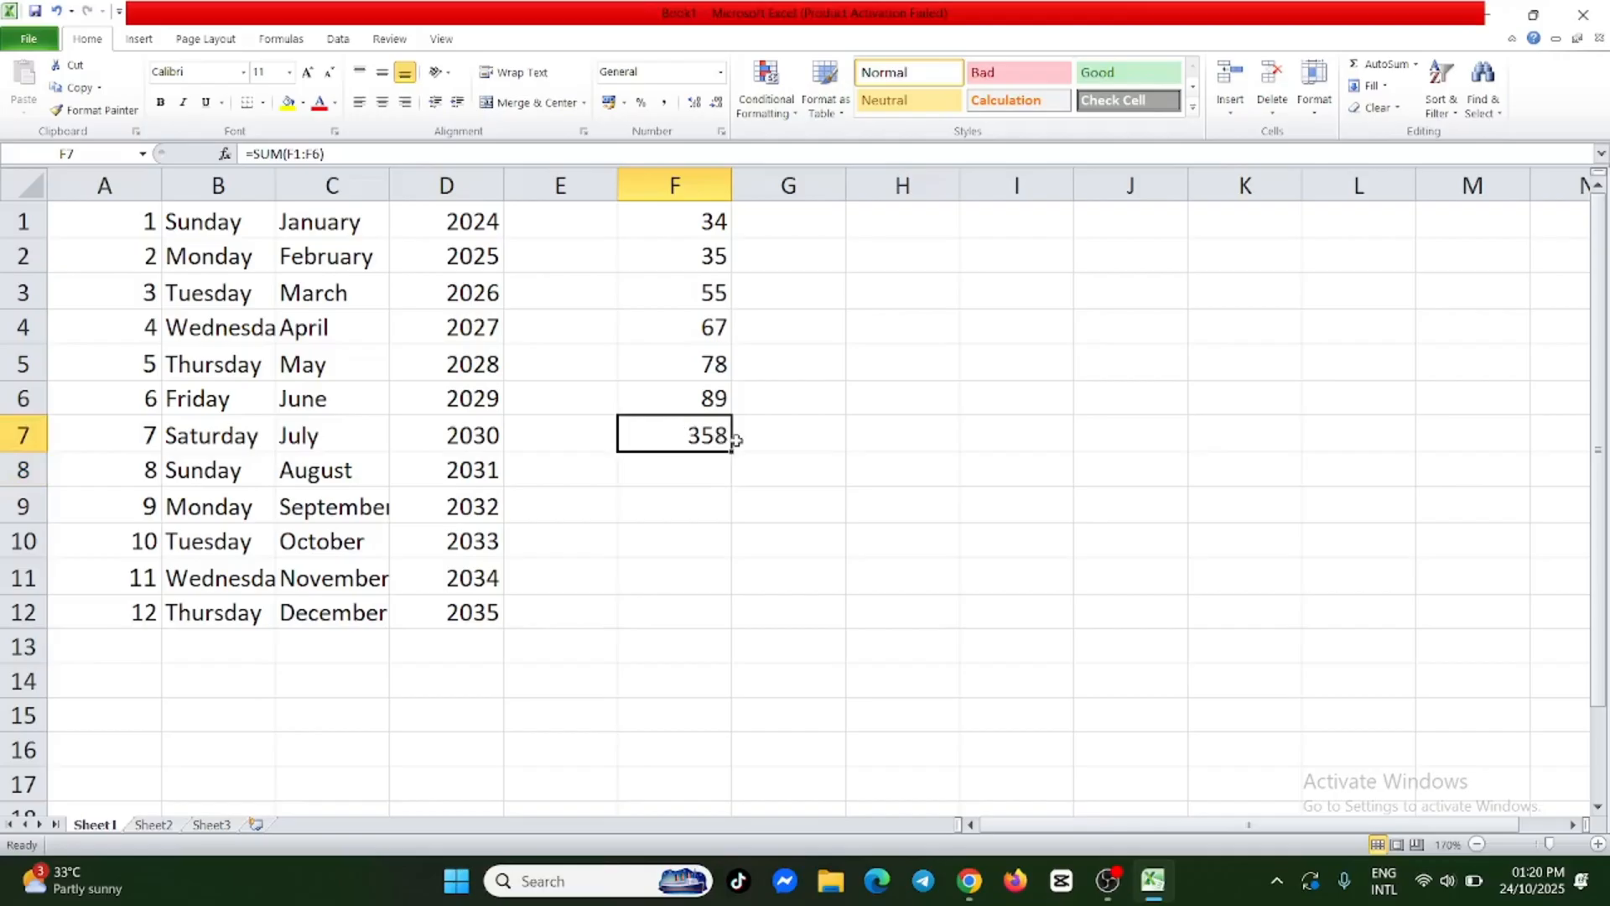
# Subtract F1 from F4 by entering the formula =sum(F4-F1) in F8.
pyautogui.click(698, 468)
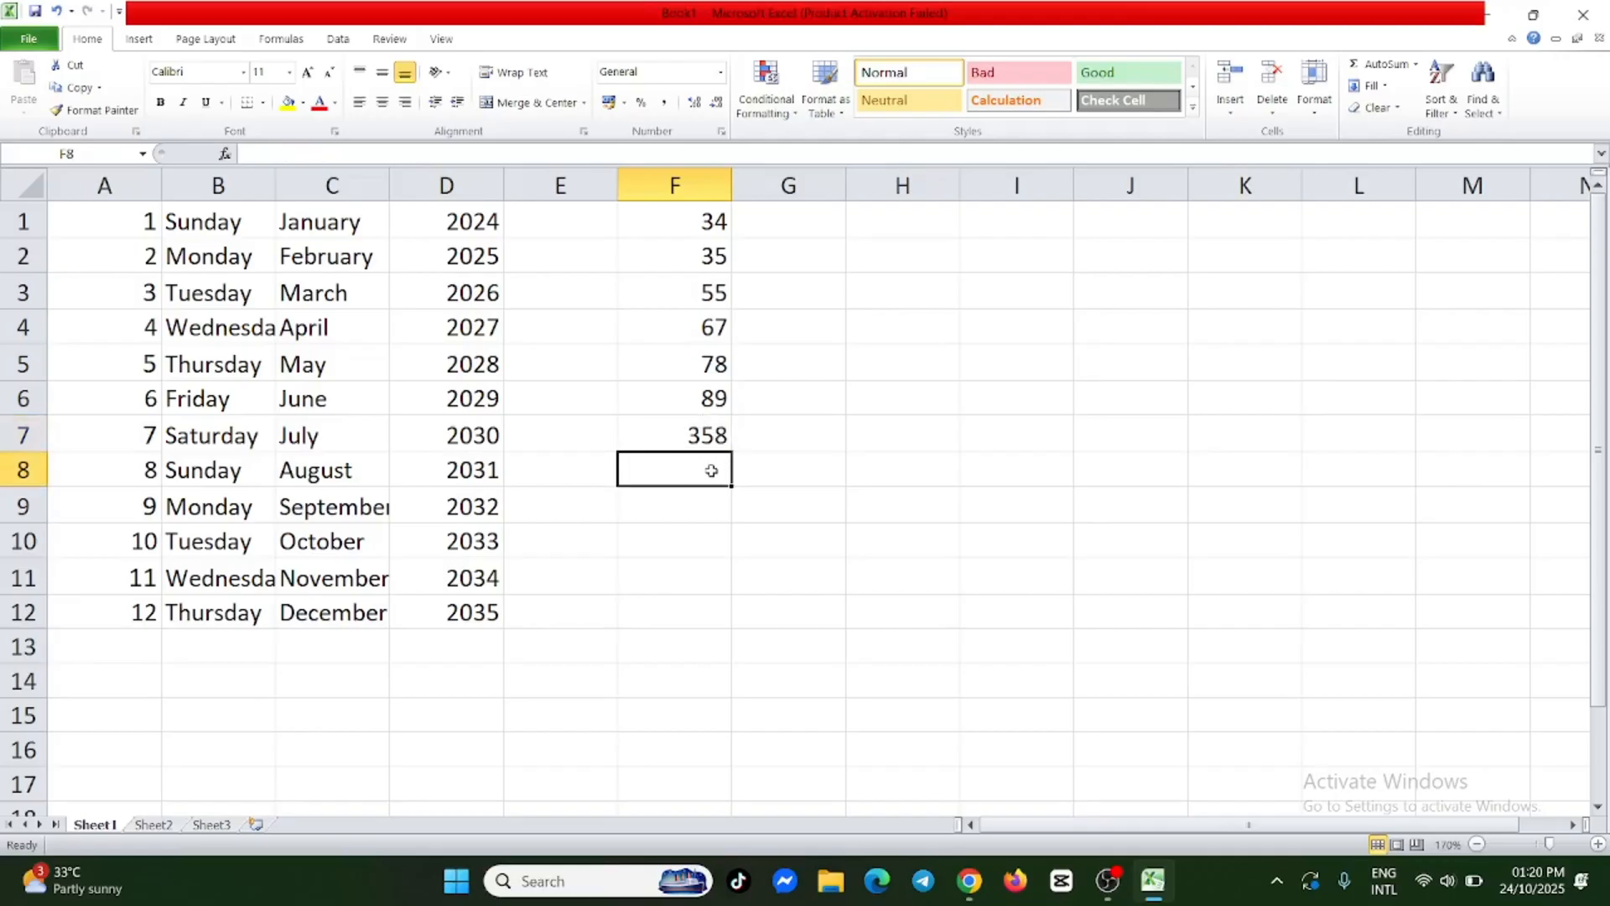
pyautogui.doubleClick(697, 473)
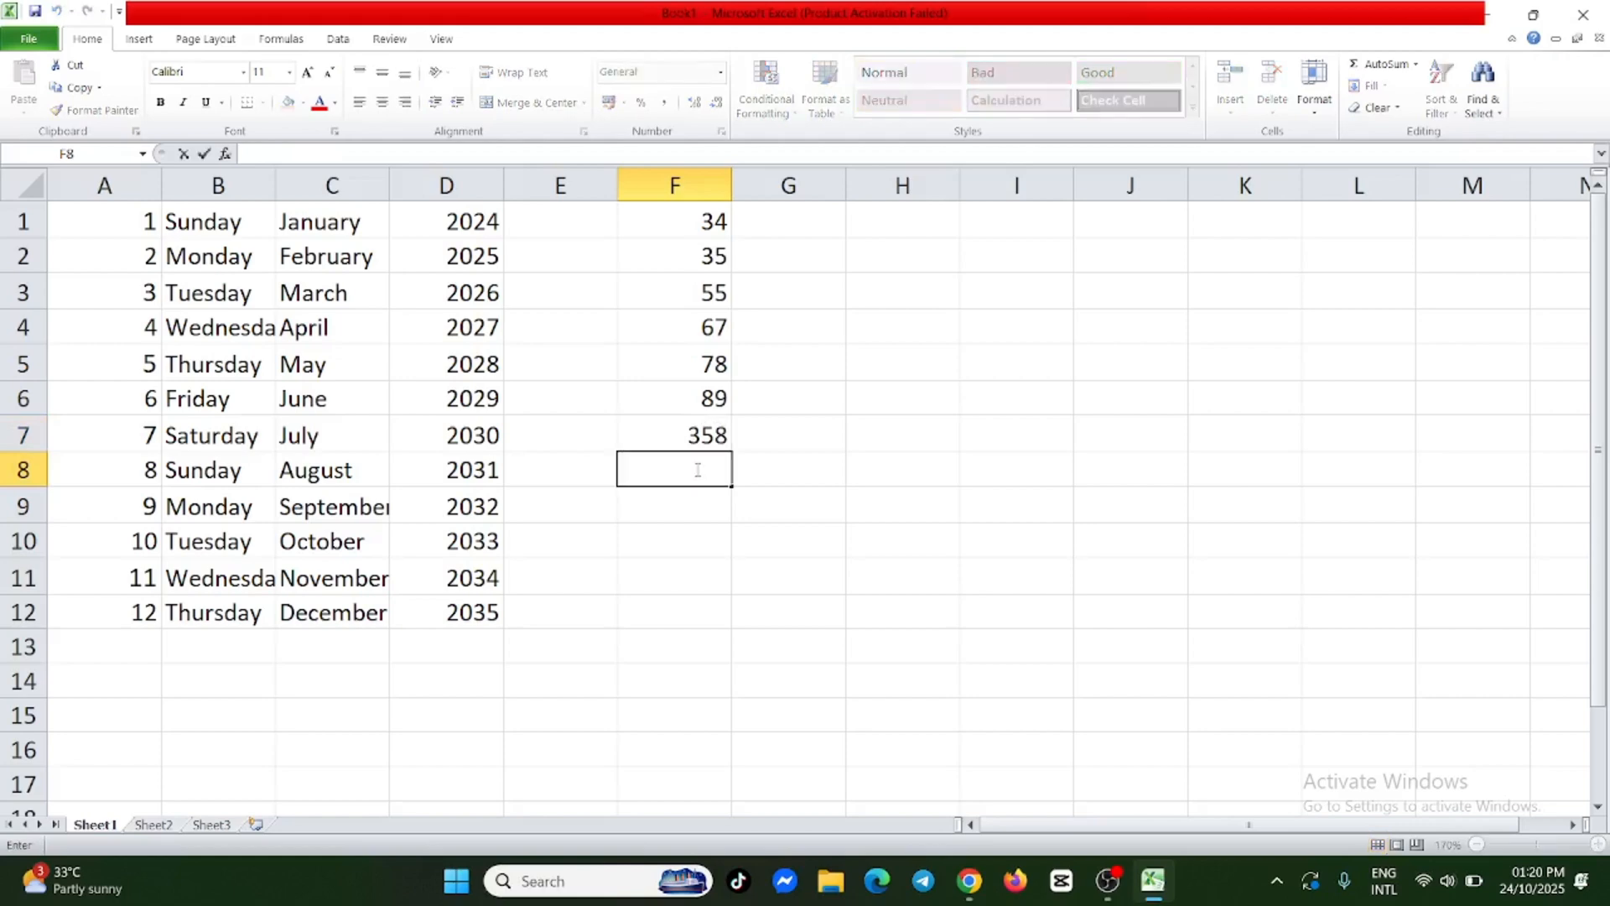
pyautogui.write('=')
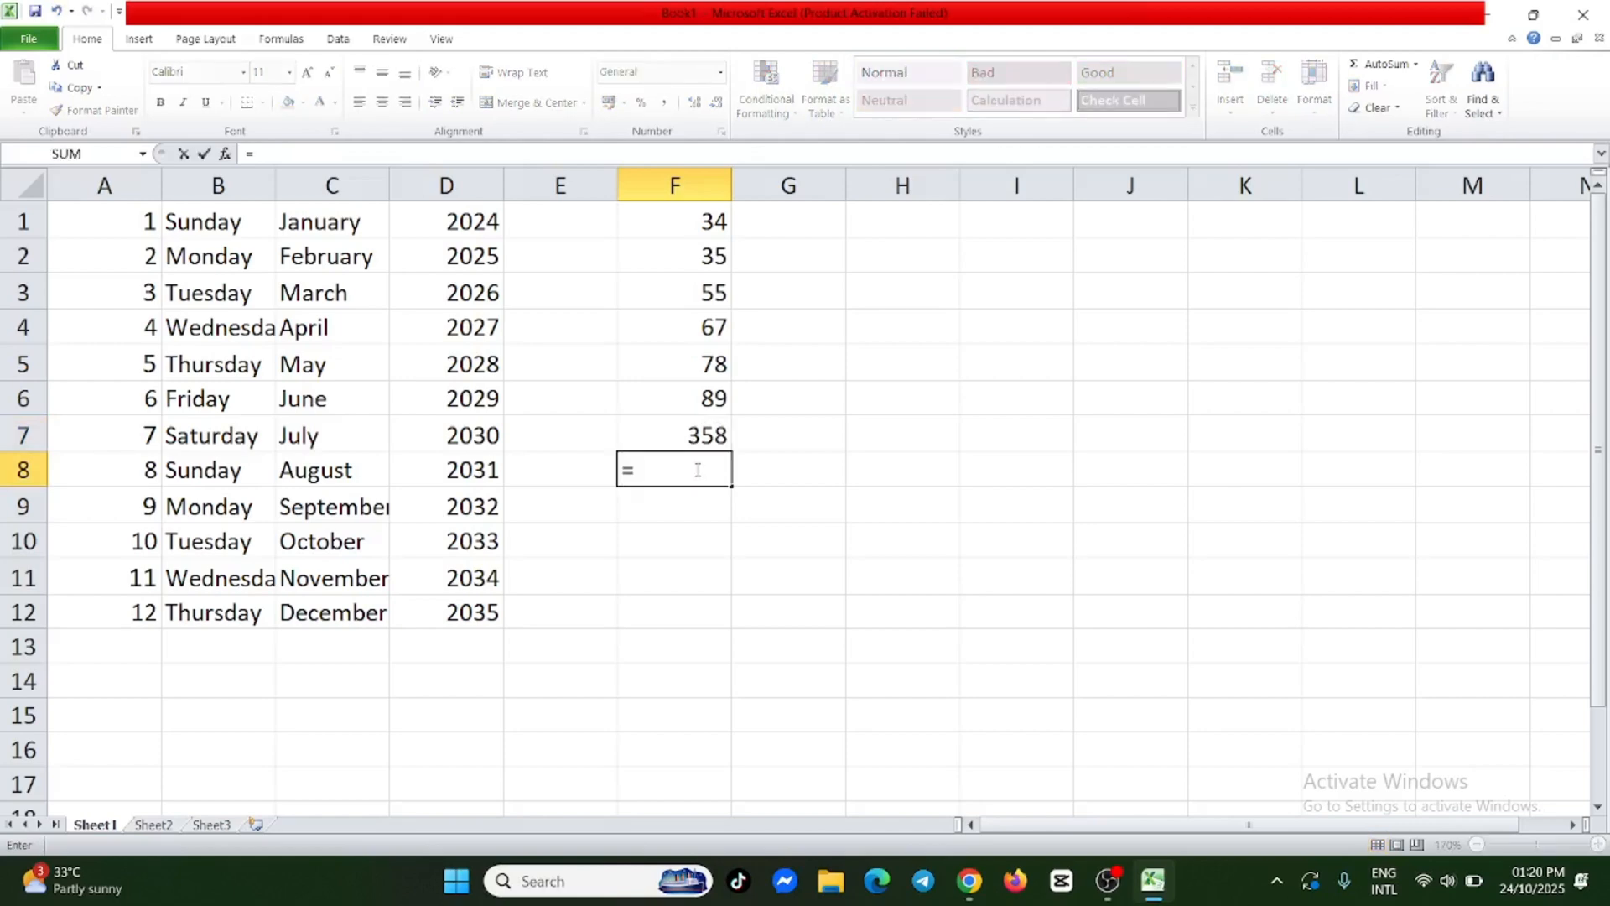
pyautogui.write('sum')
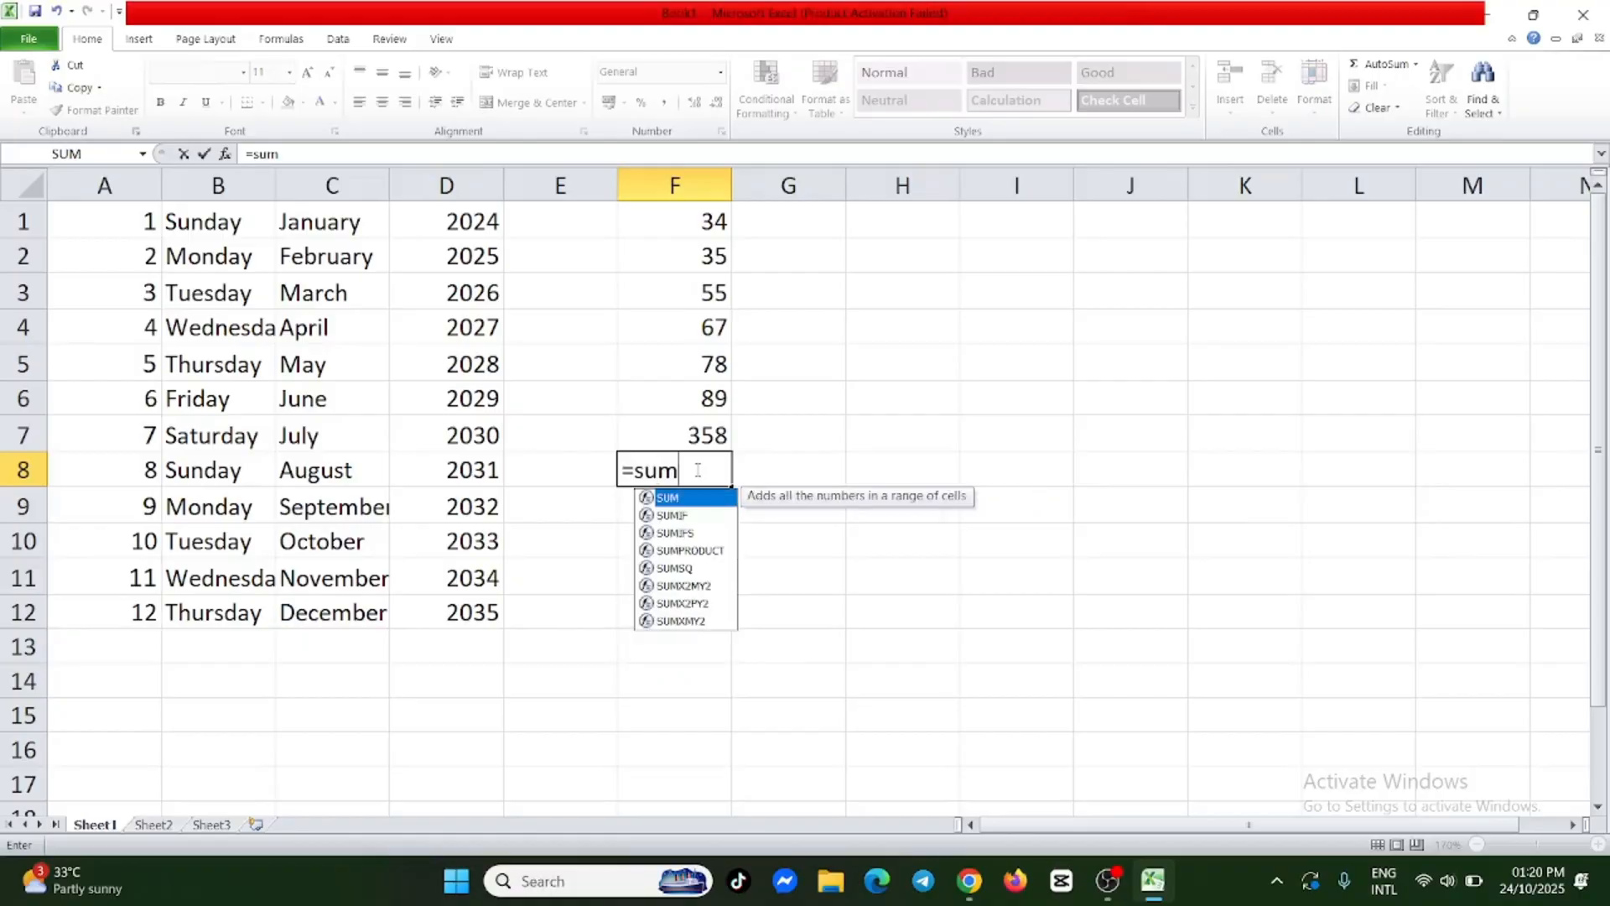
pyautogui.write('(')
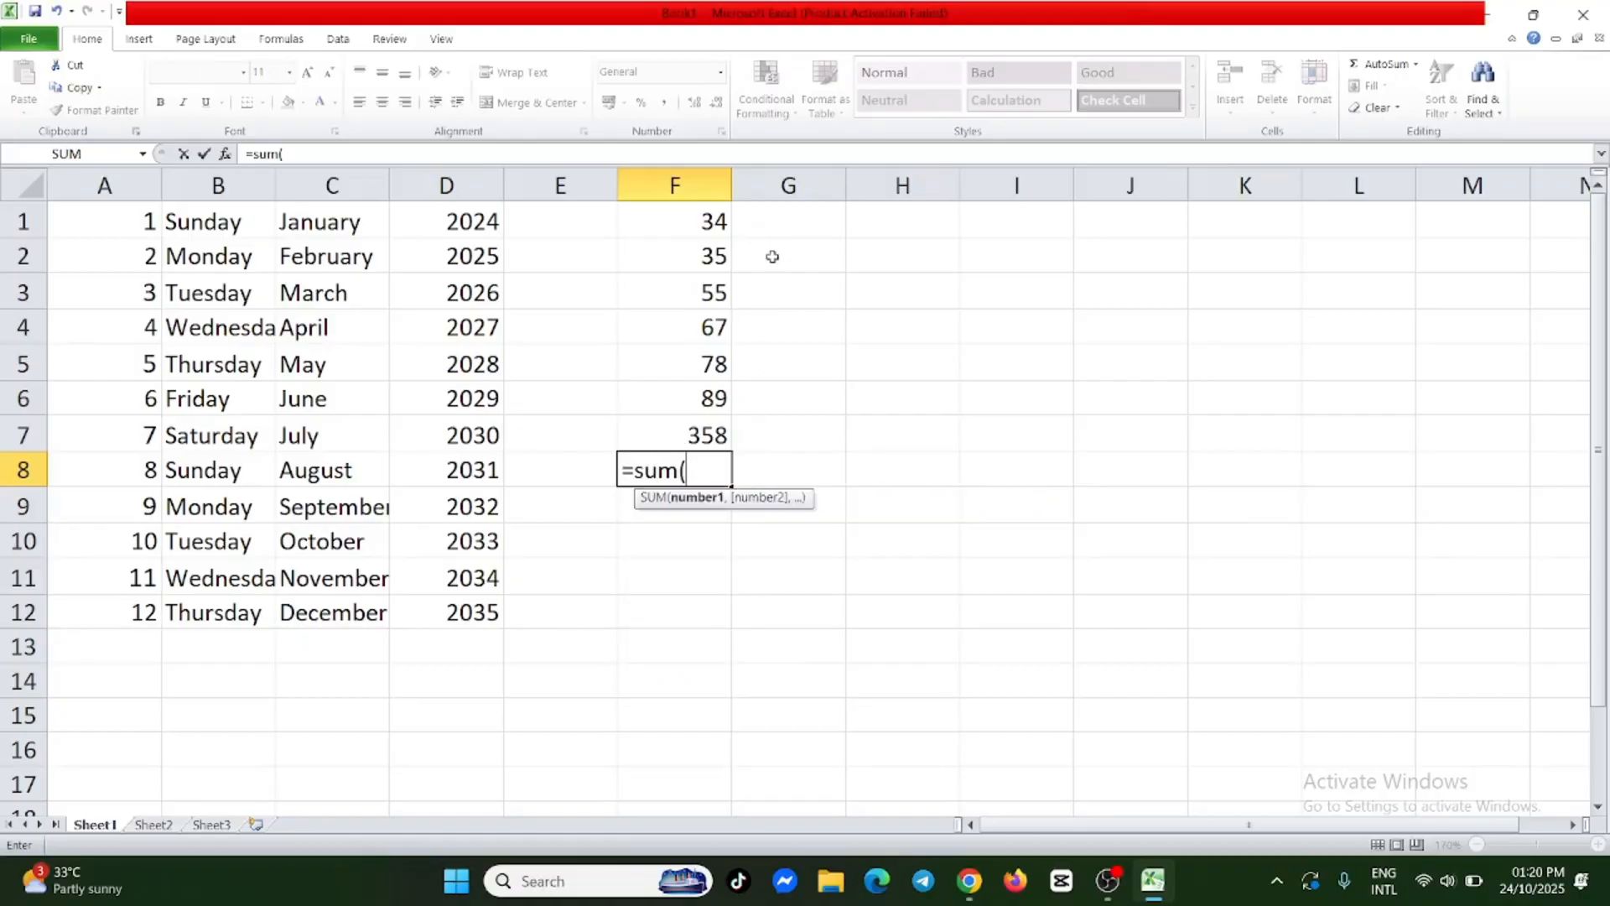
pyautogui.click(719, 327)
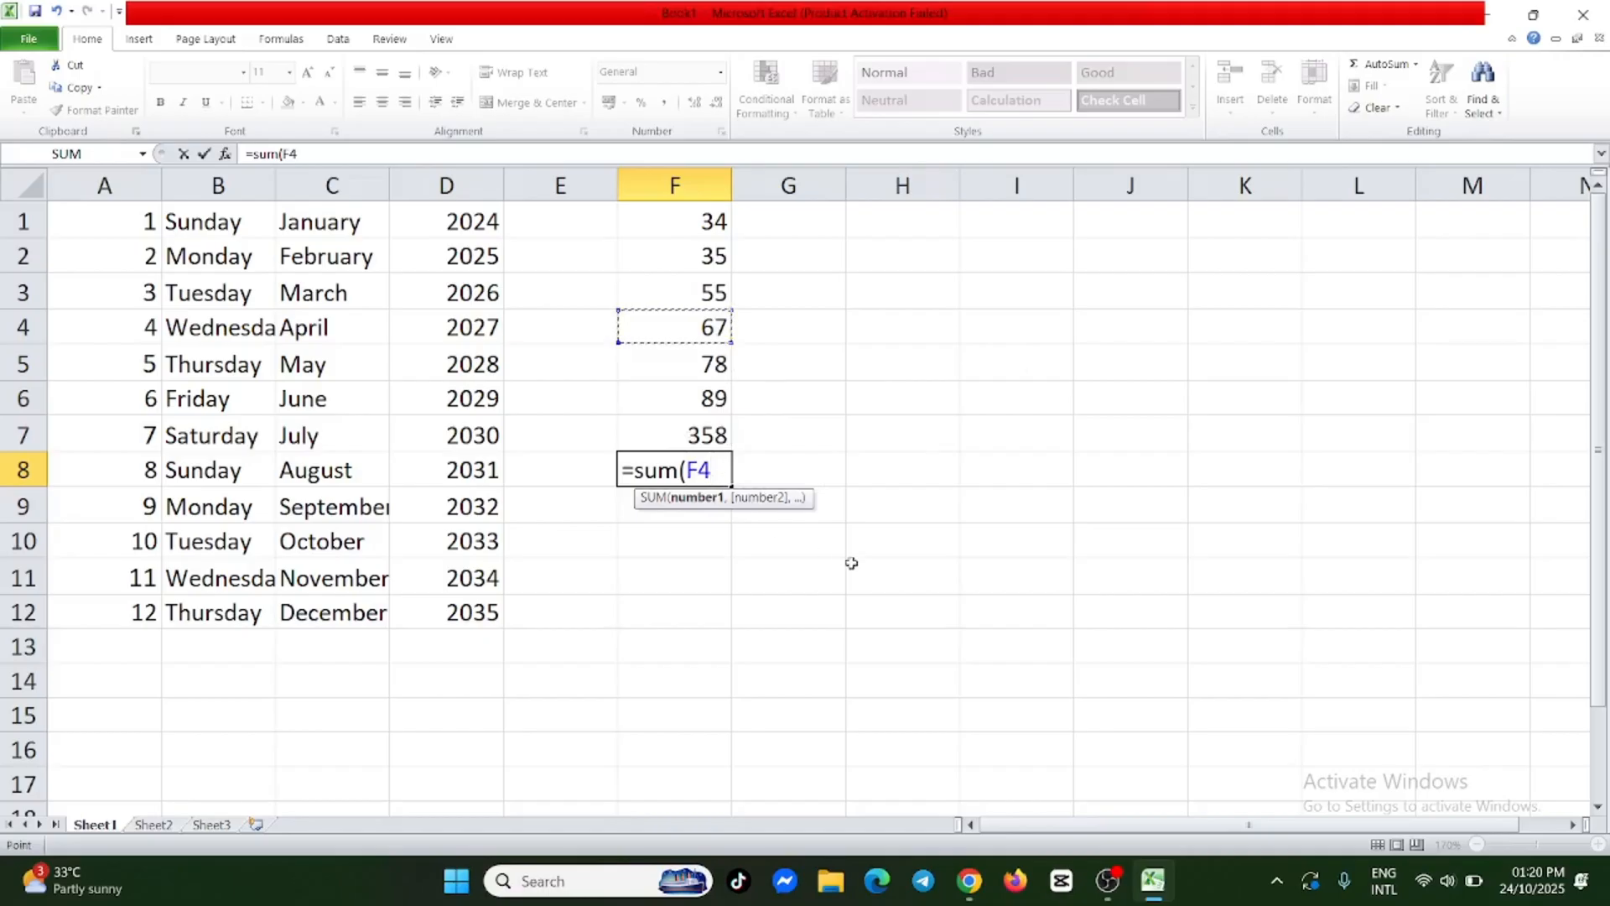
pyautogui.write('-')
pyautogui.click(708, 220)
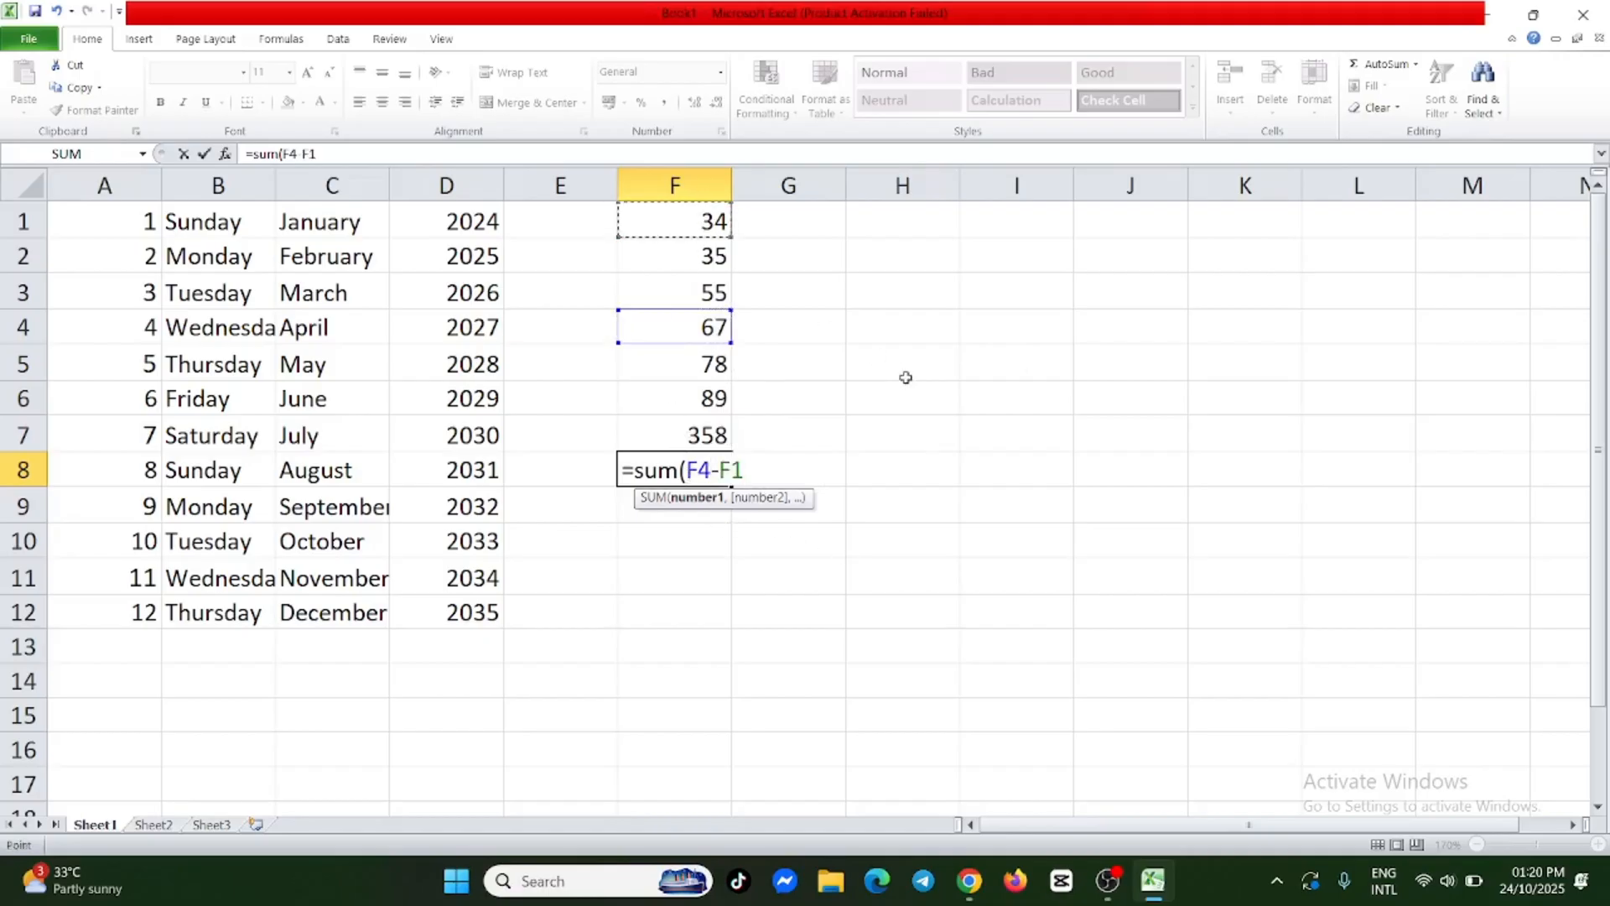
pyautogui.write(')')
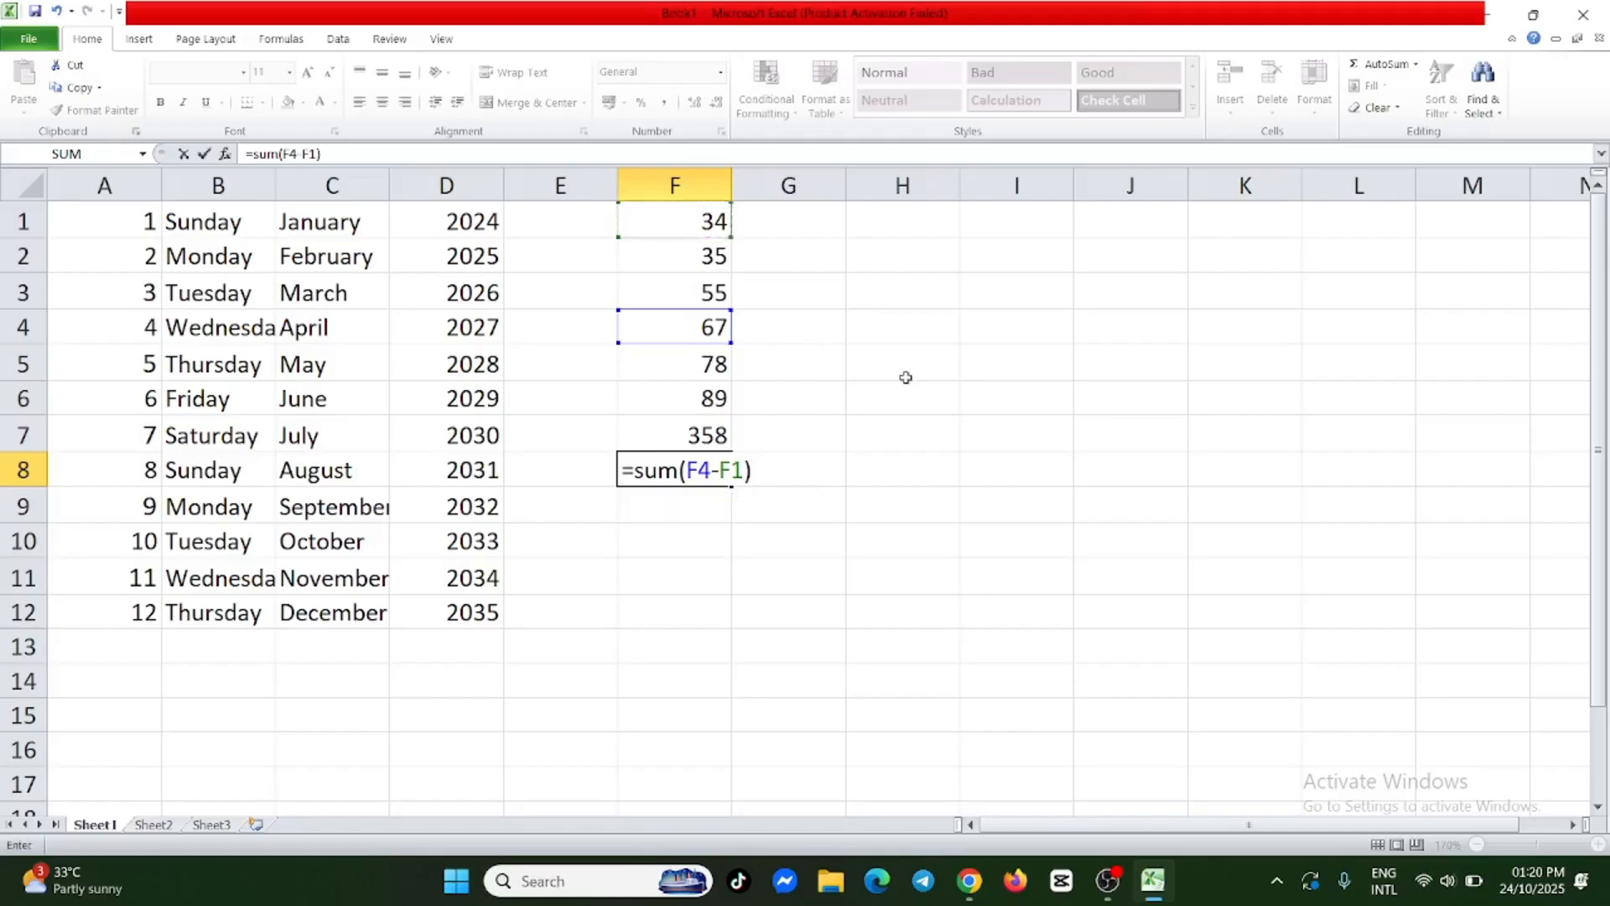
pyautogui.press('Return')
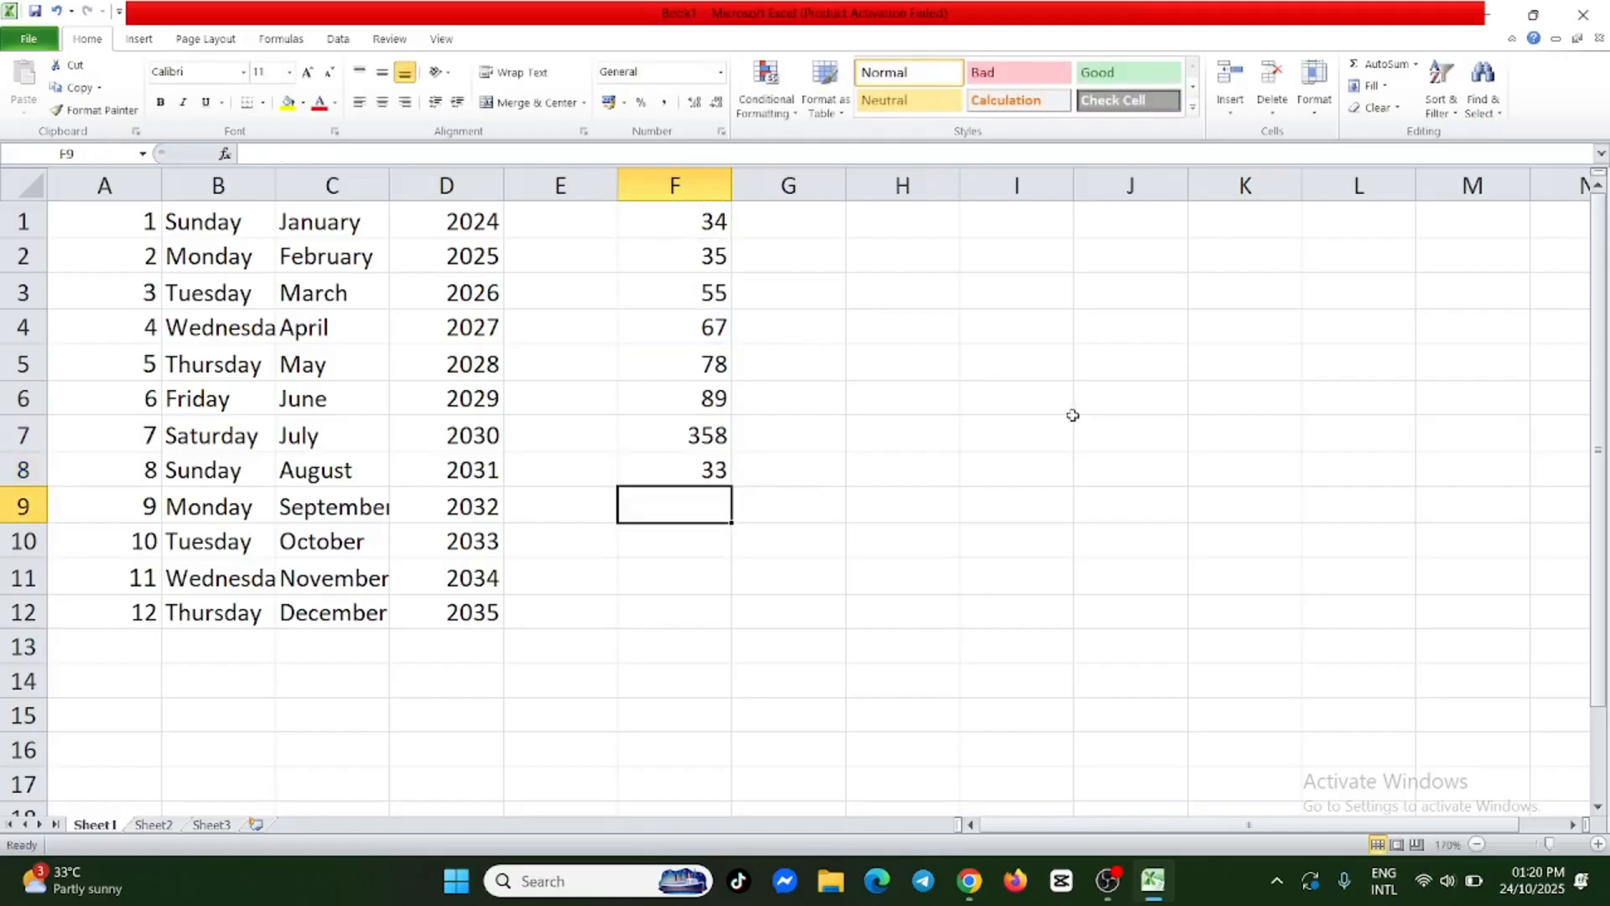
pyautogui.click(709, 470)
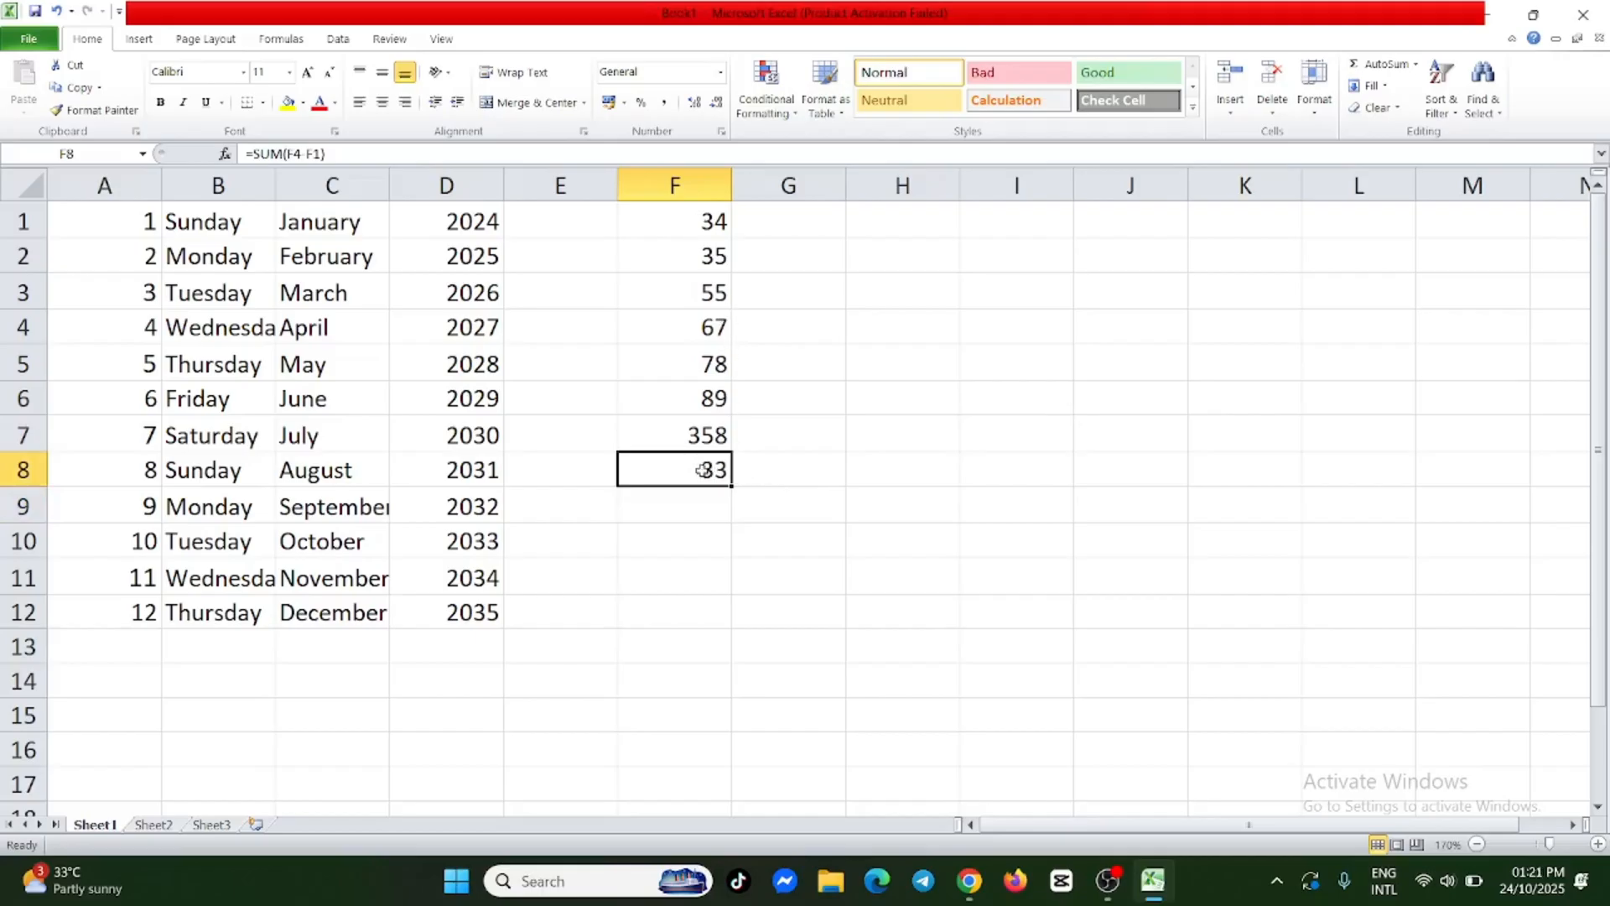
# Multiply the first three numbers in column F by entering the formula =sum(F1*F2*F3) in F9.
pyautogui.doubleClick(702, 507)
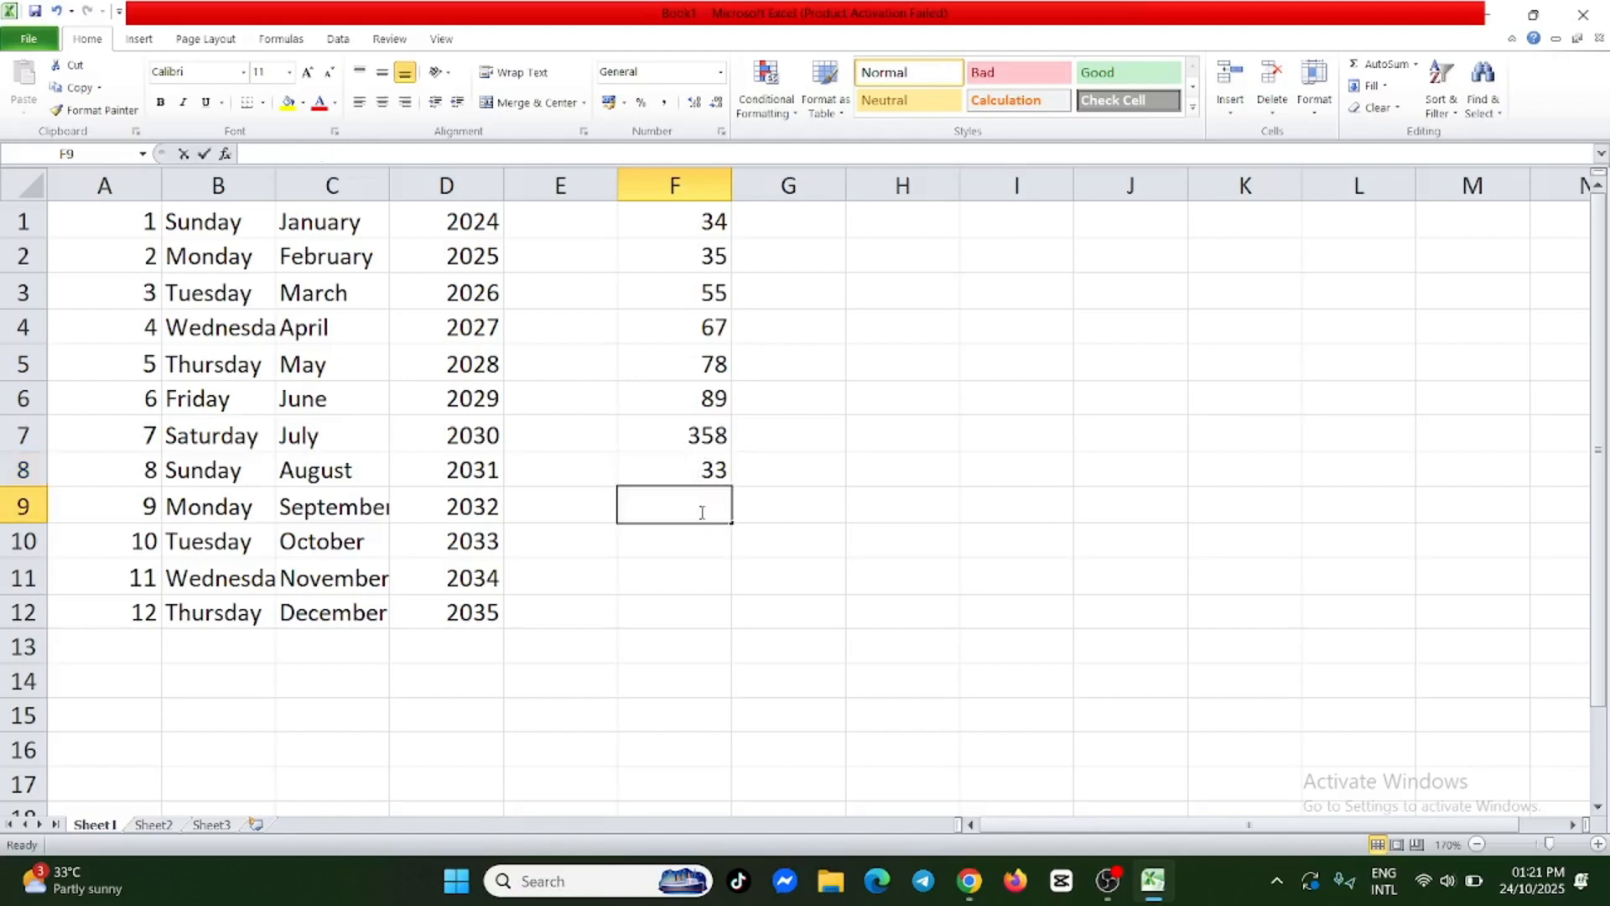
pyautogui.write('=')
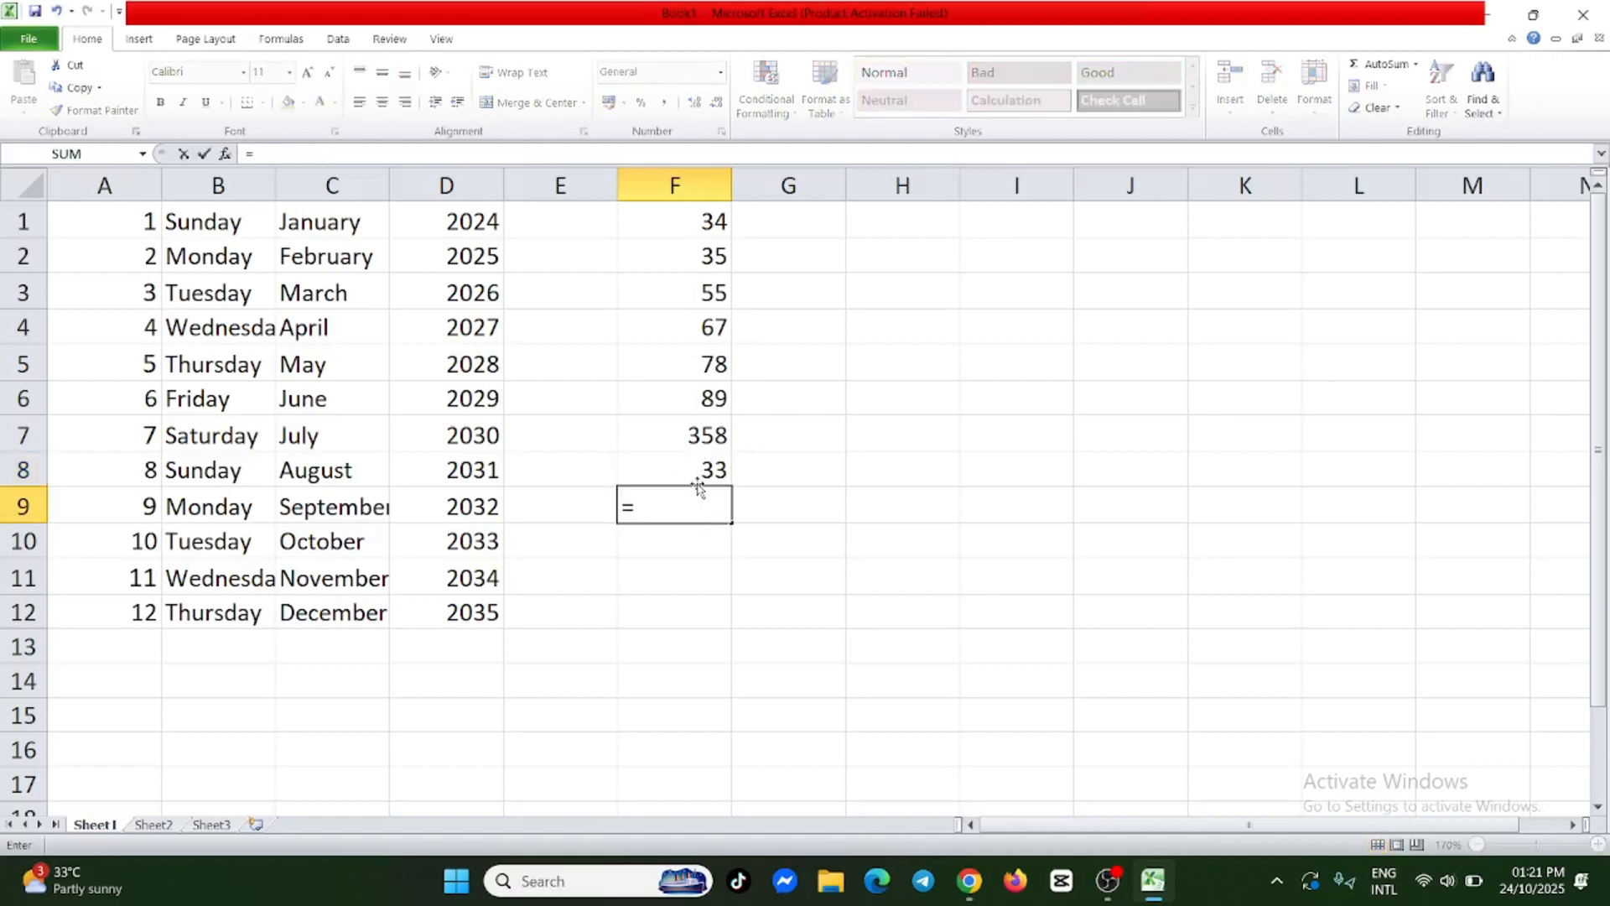
pyautogui.write('sum')
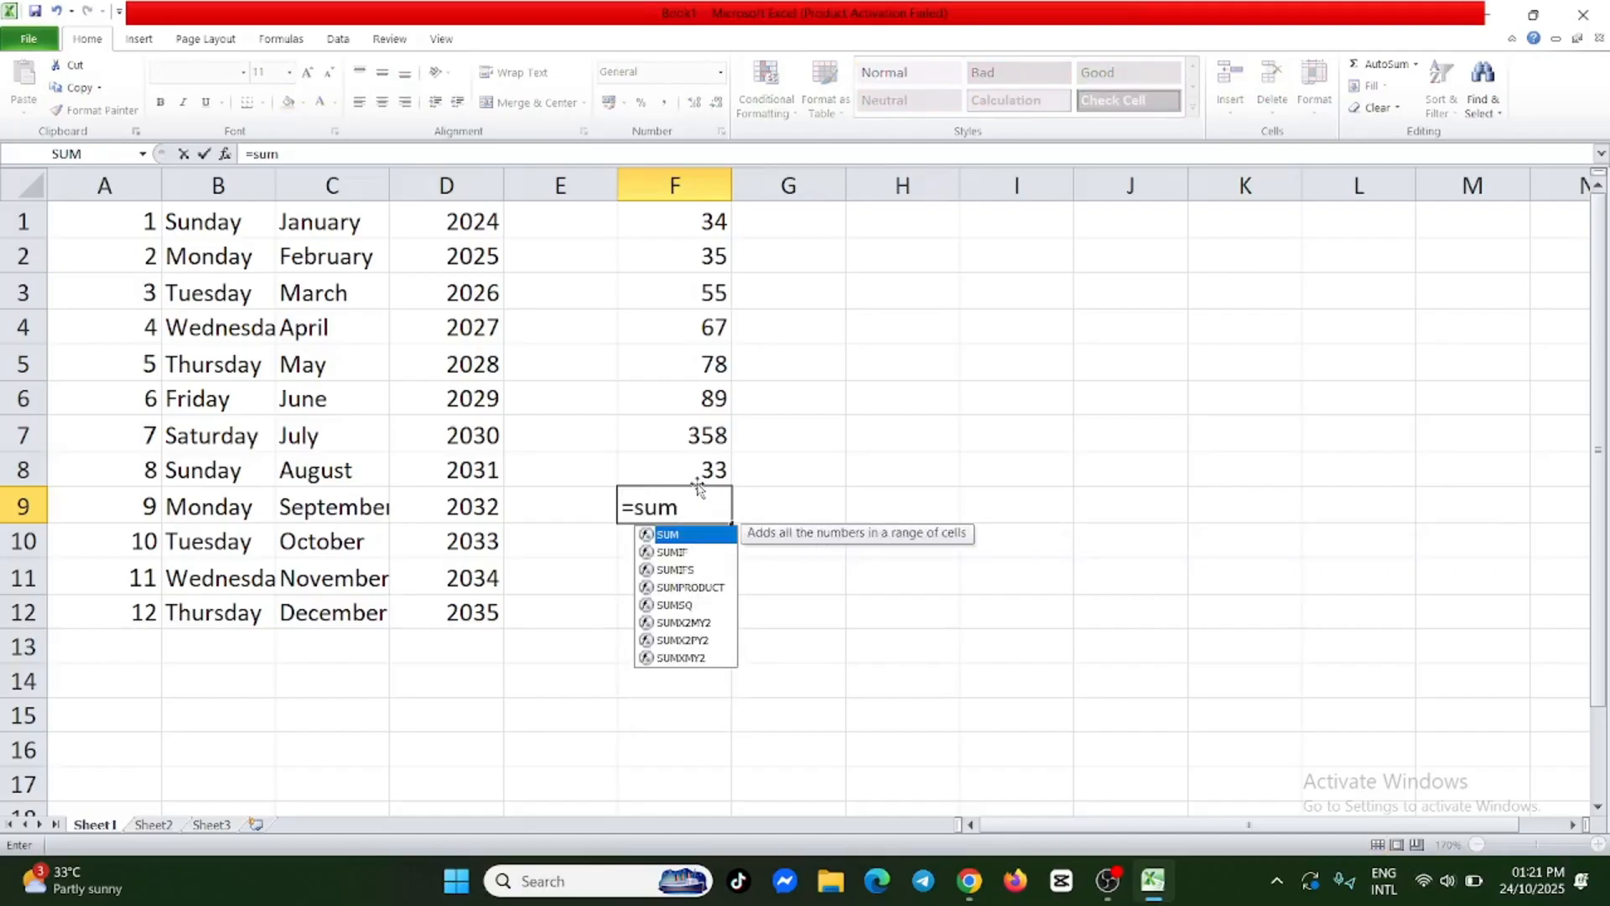
pyautogui.write('(')
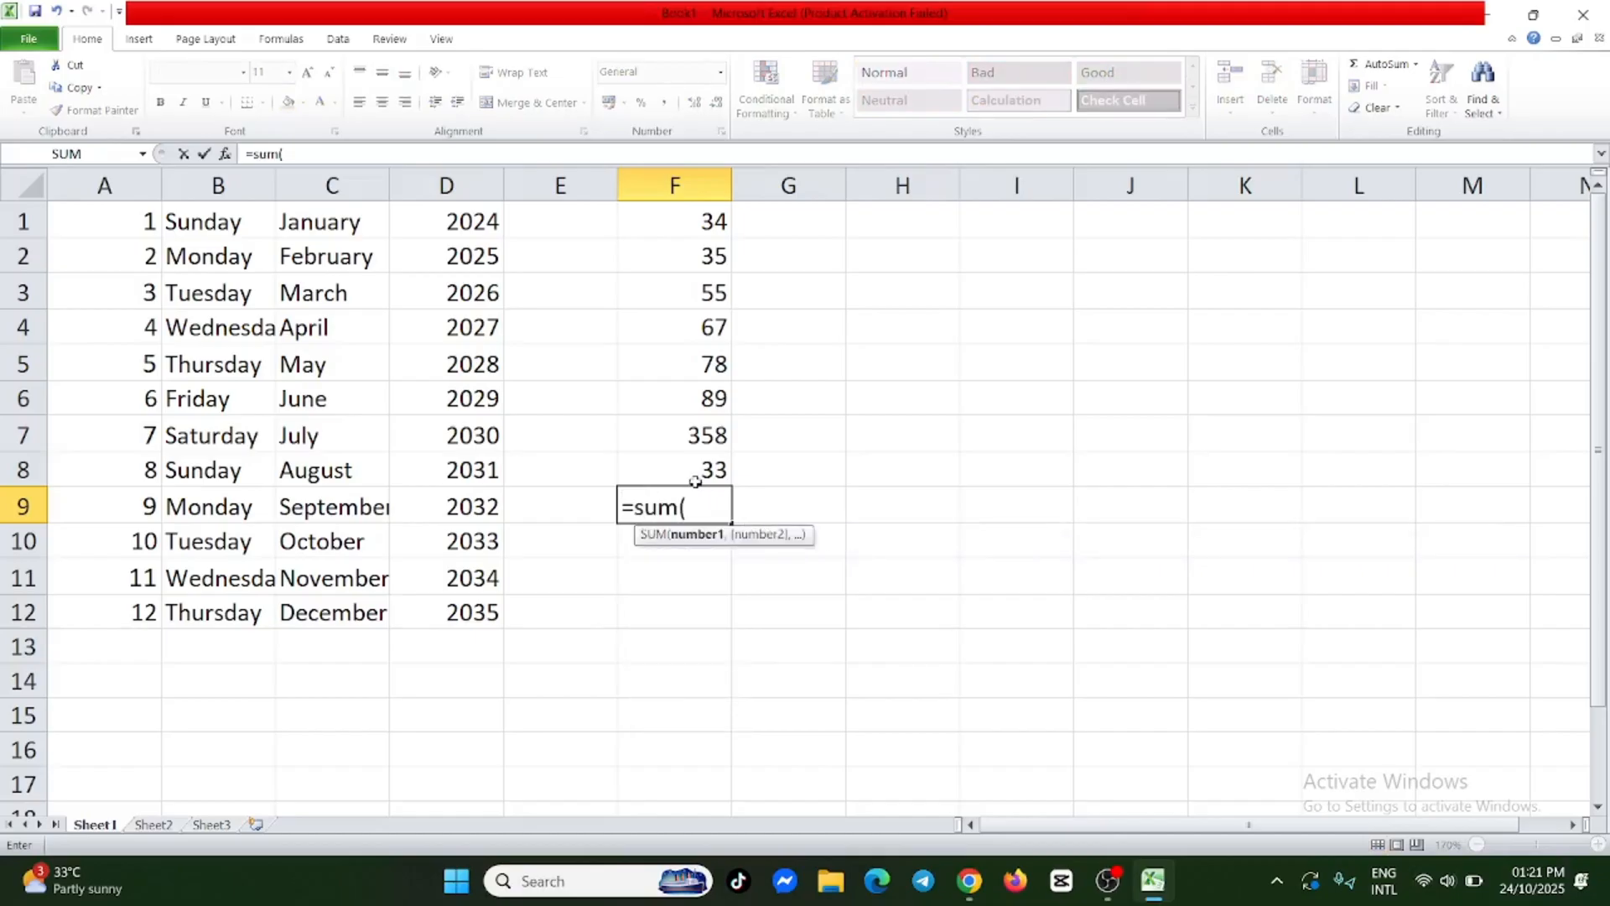
pyautogui.click(688, 218)
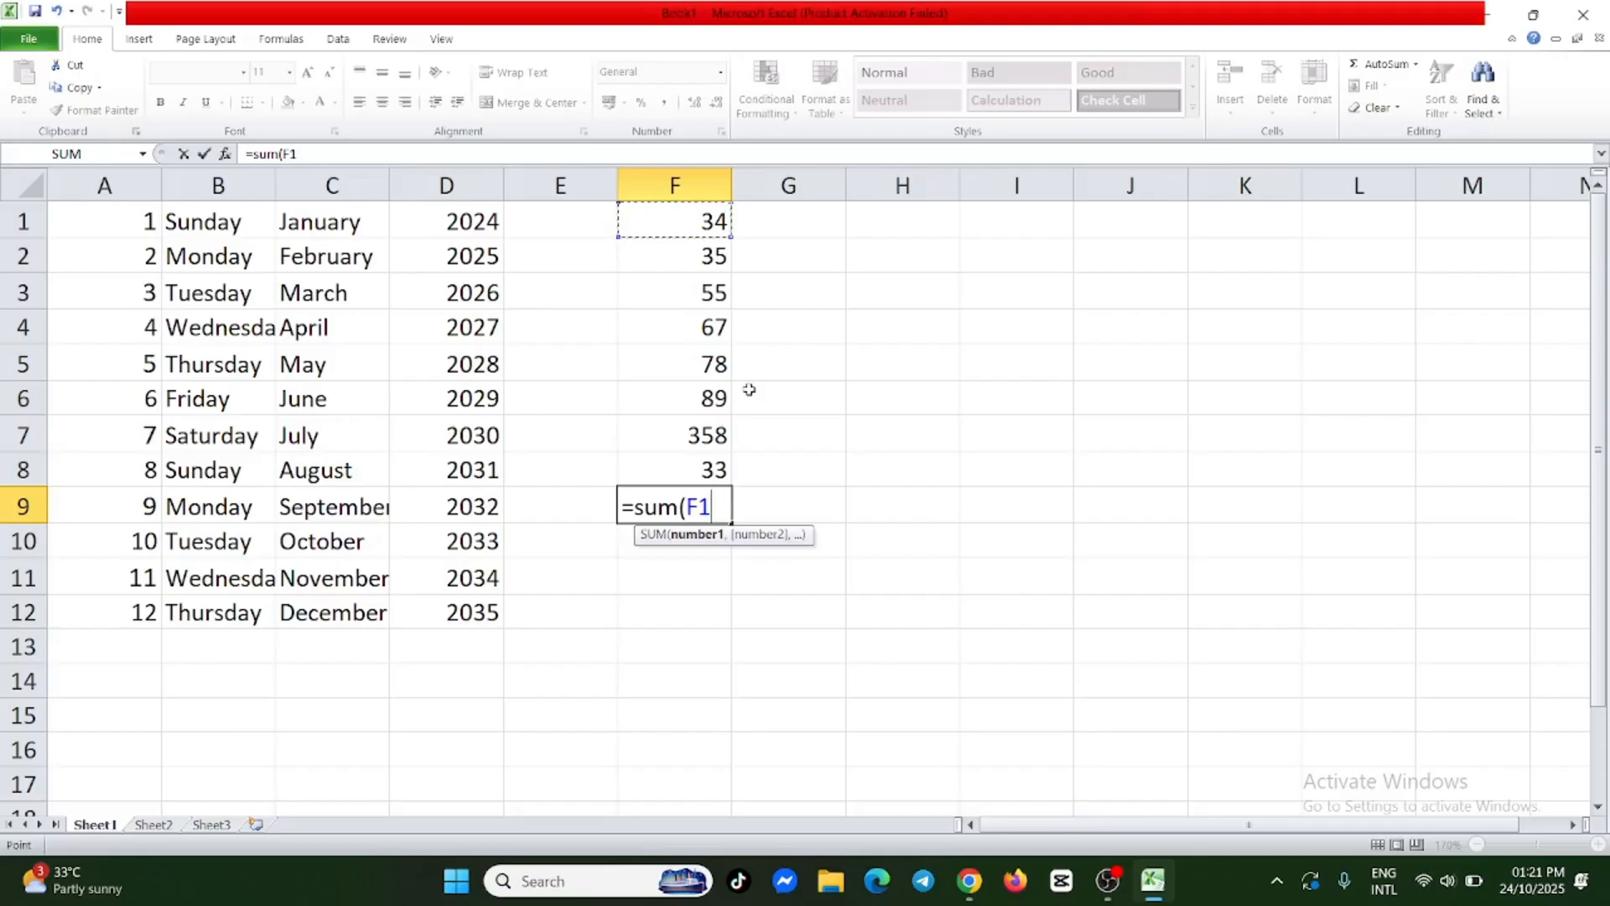
pyautogui.write('*')
pyautogui.click(727, 257)
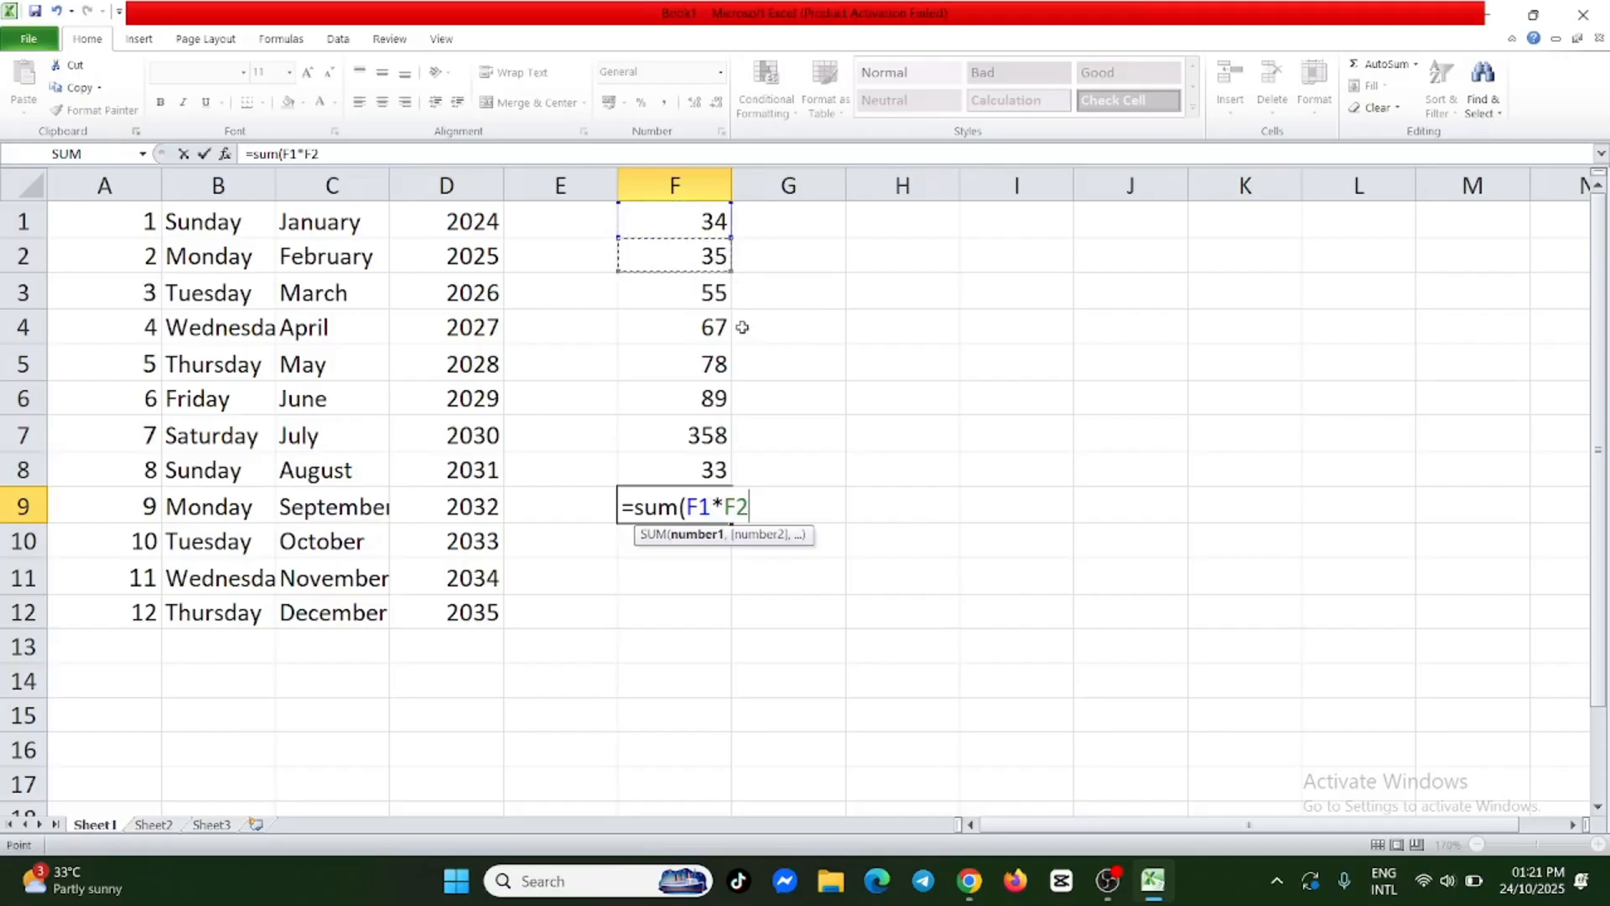
pyautogui.write('*')
pyautogui.click(711, 293)
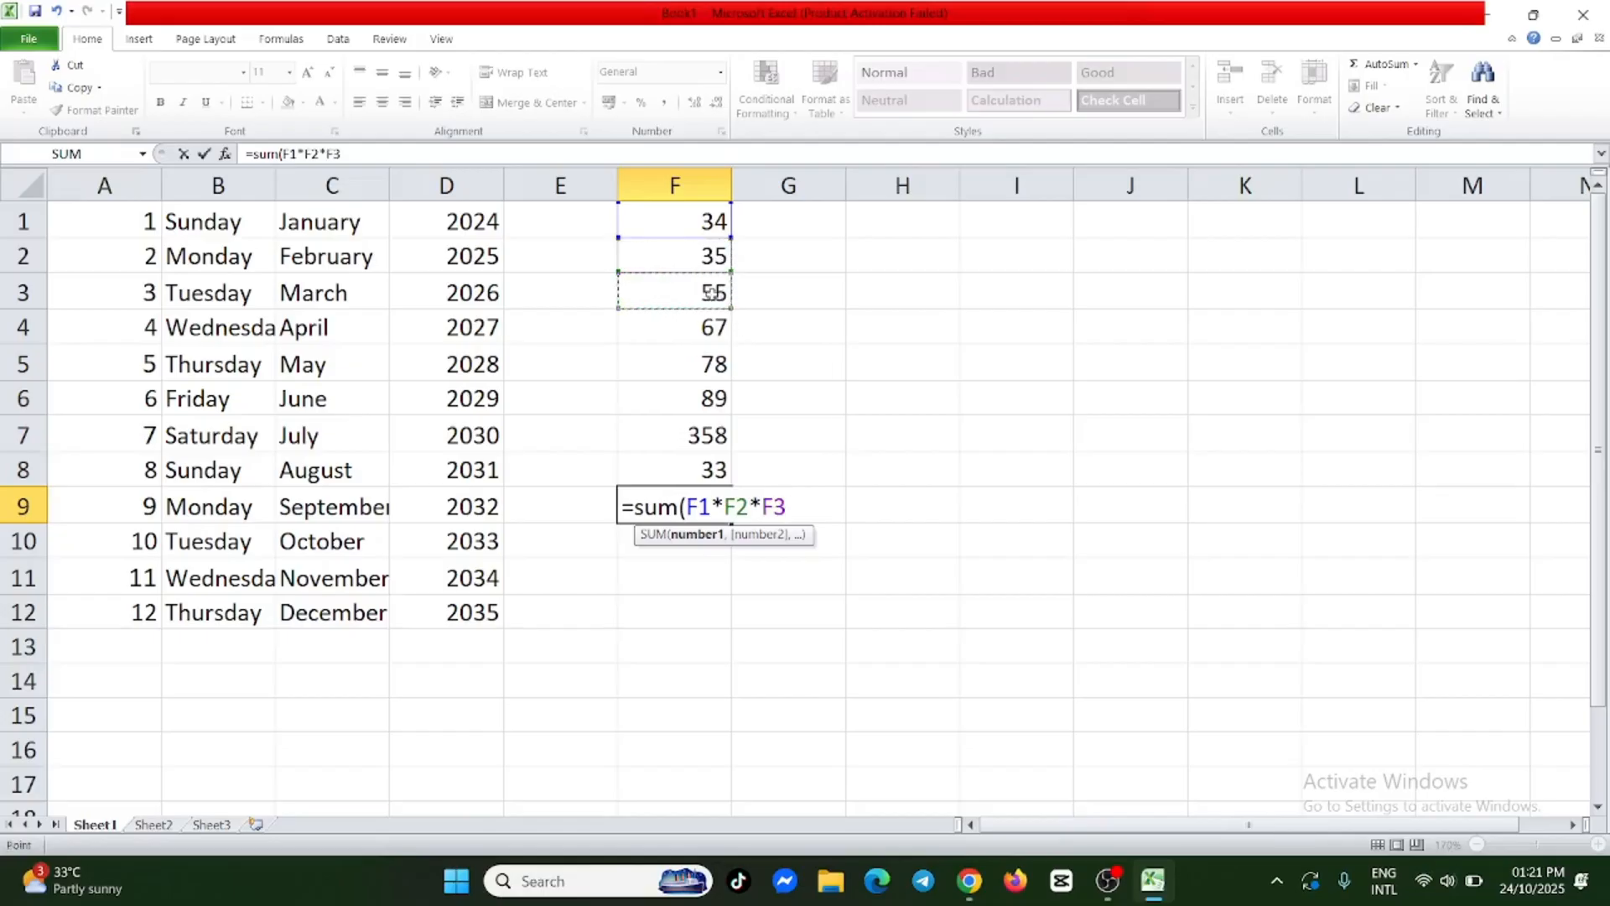
pyautogui.write(')')
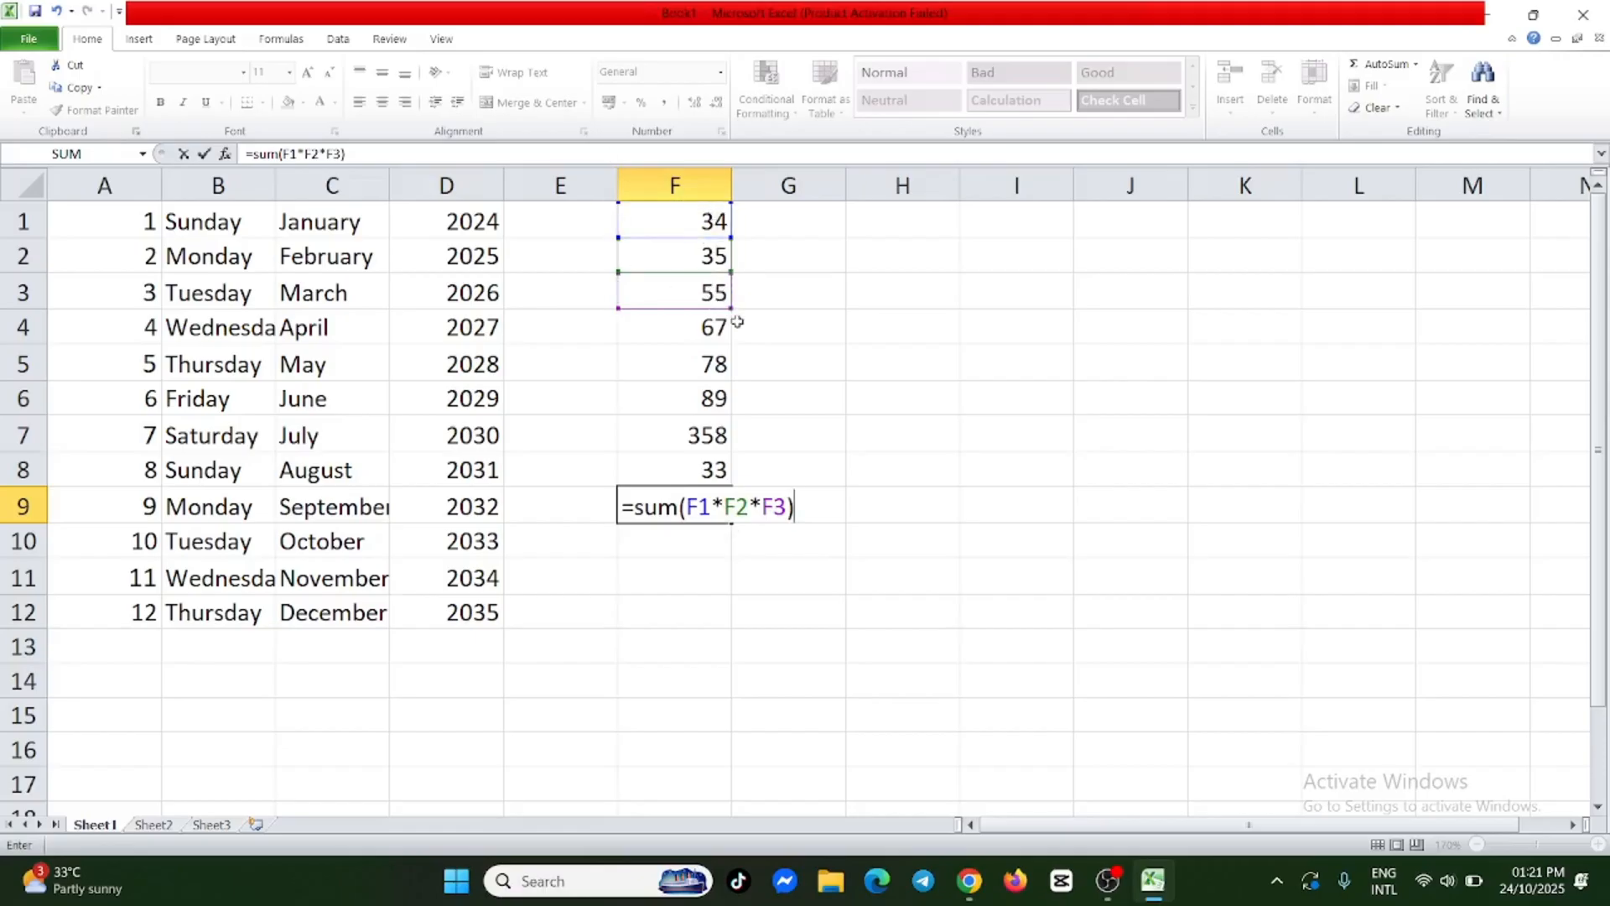
pyautogui.press('Return')
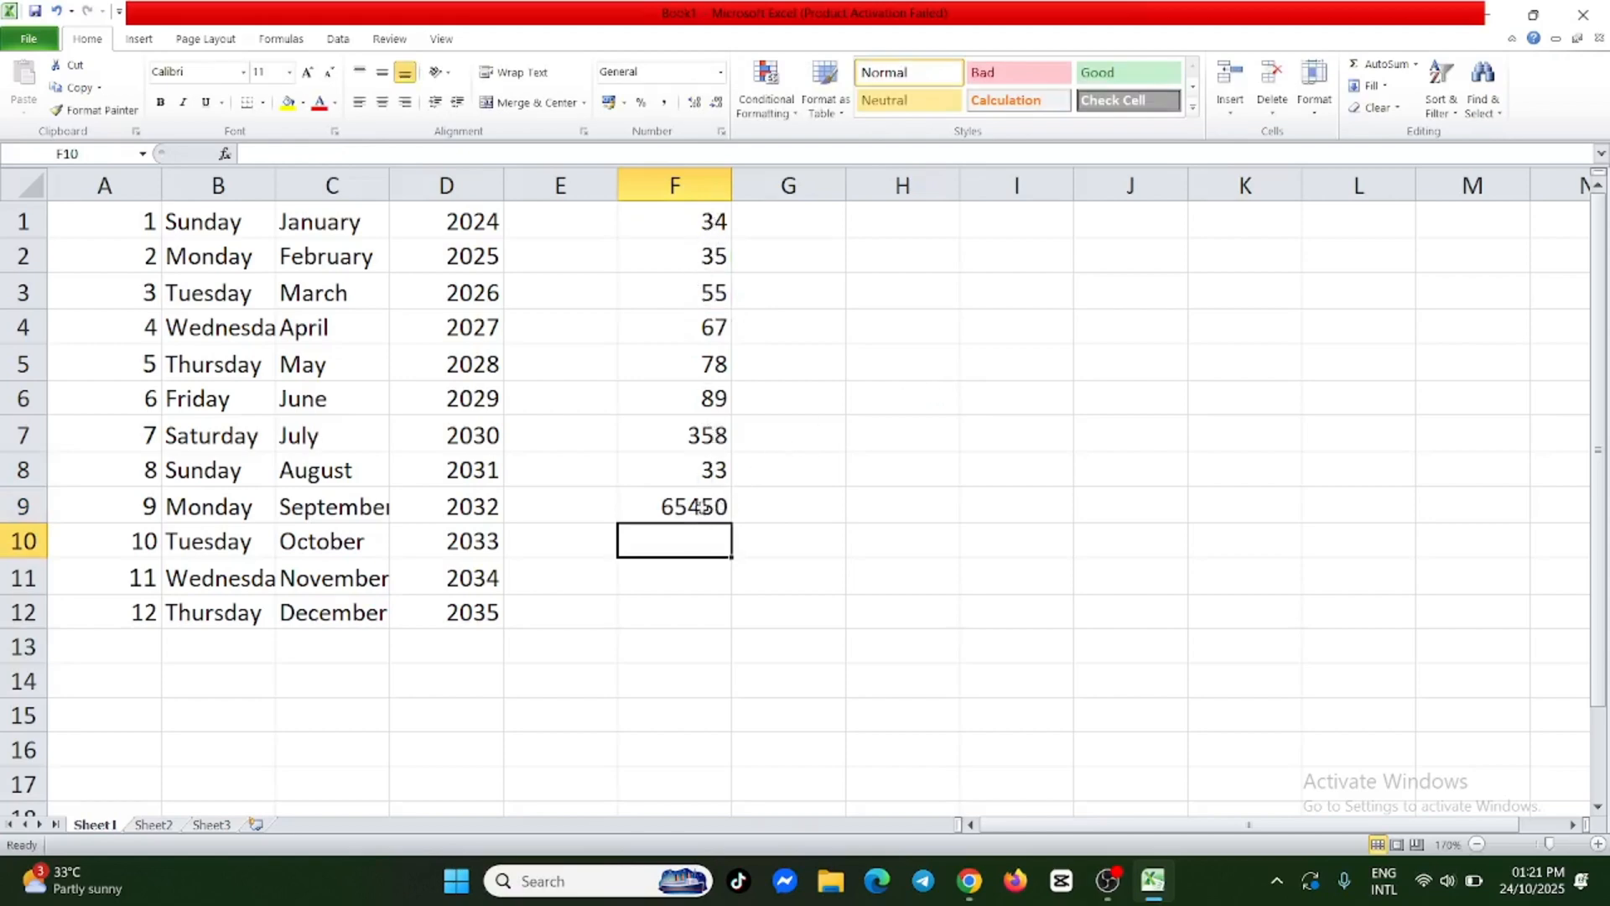
# Delete the multiplication formula from F9, leaving the cell empty.
pyautogui.click(700, 507)
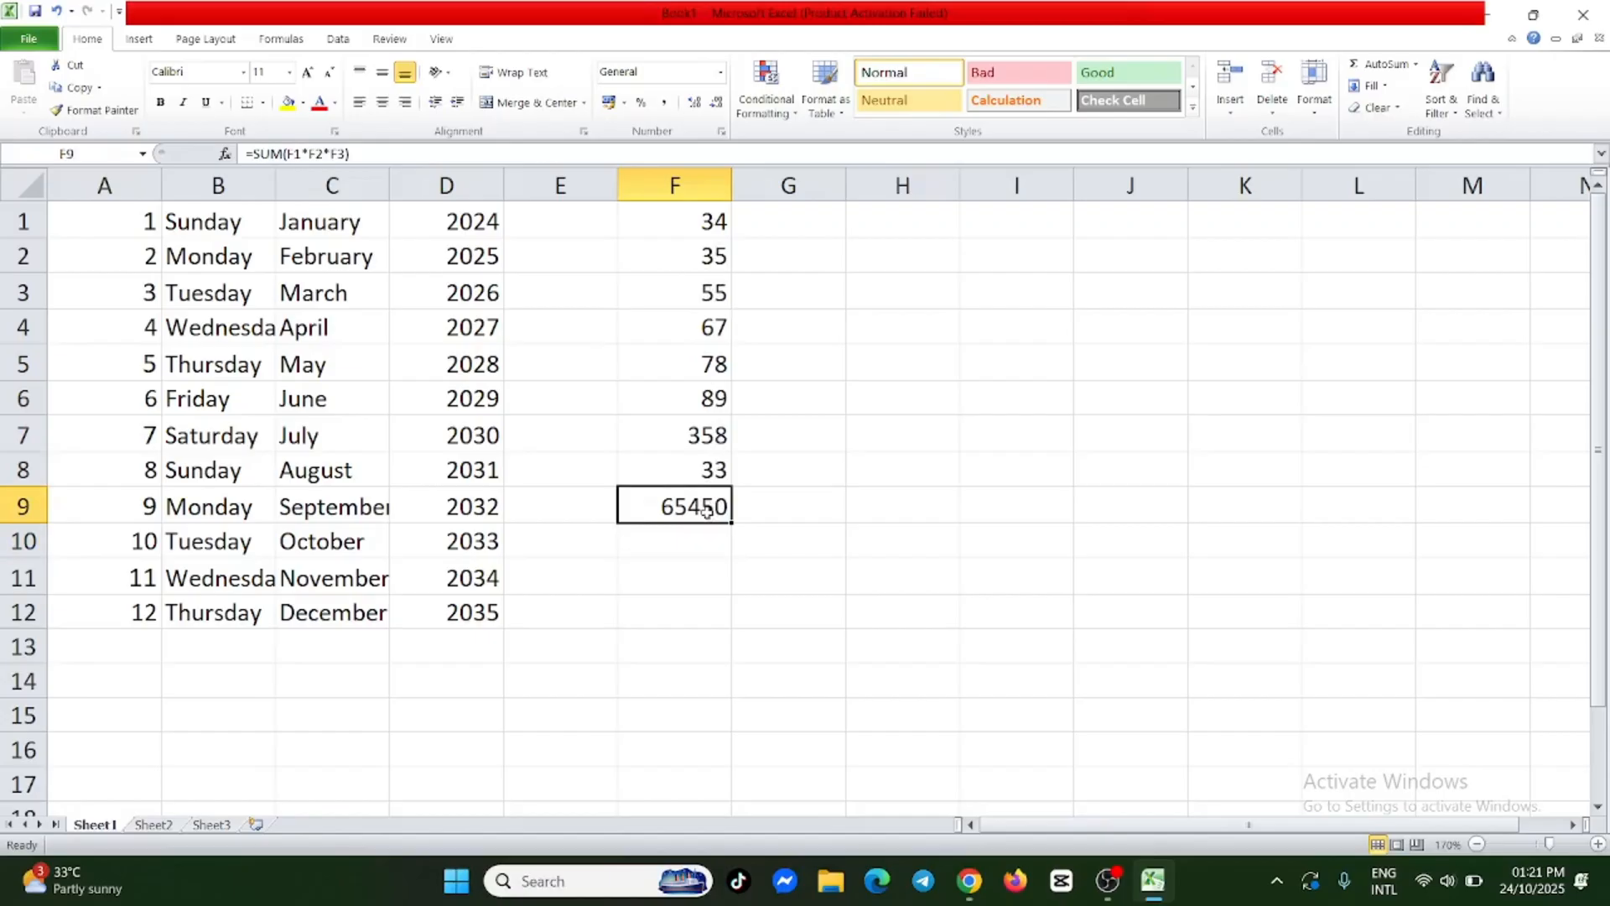
pyautogui.doubleClick(706, 508)
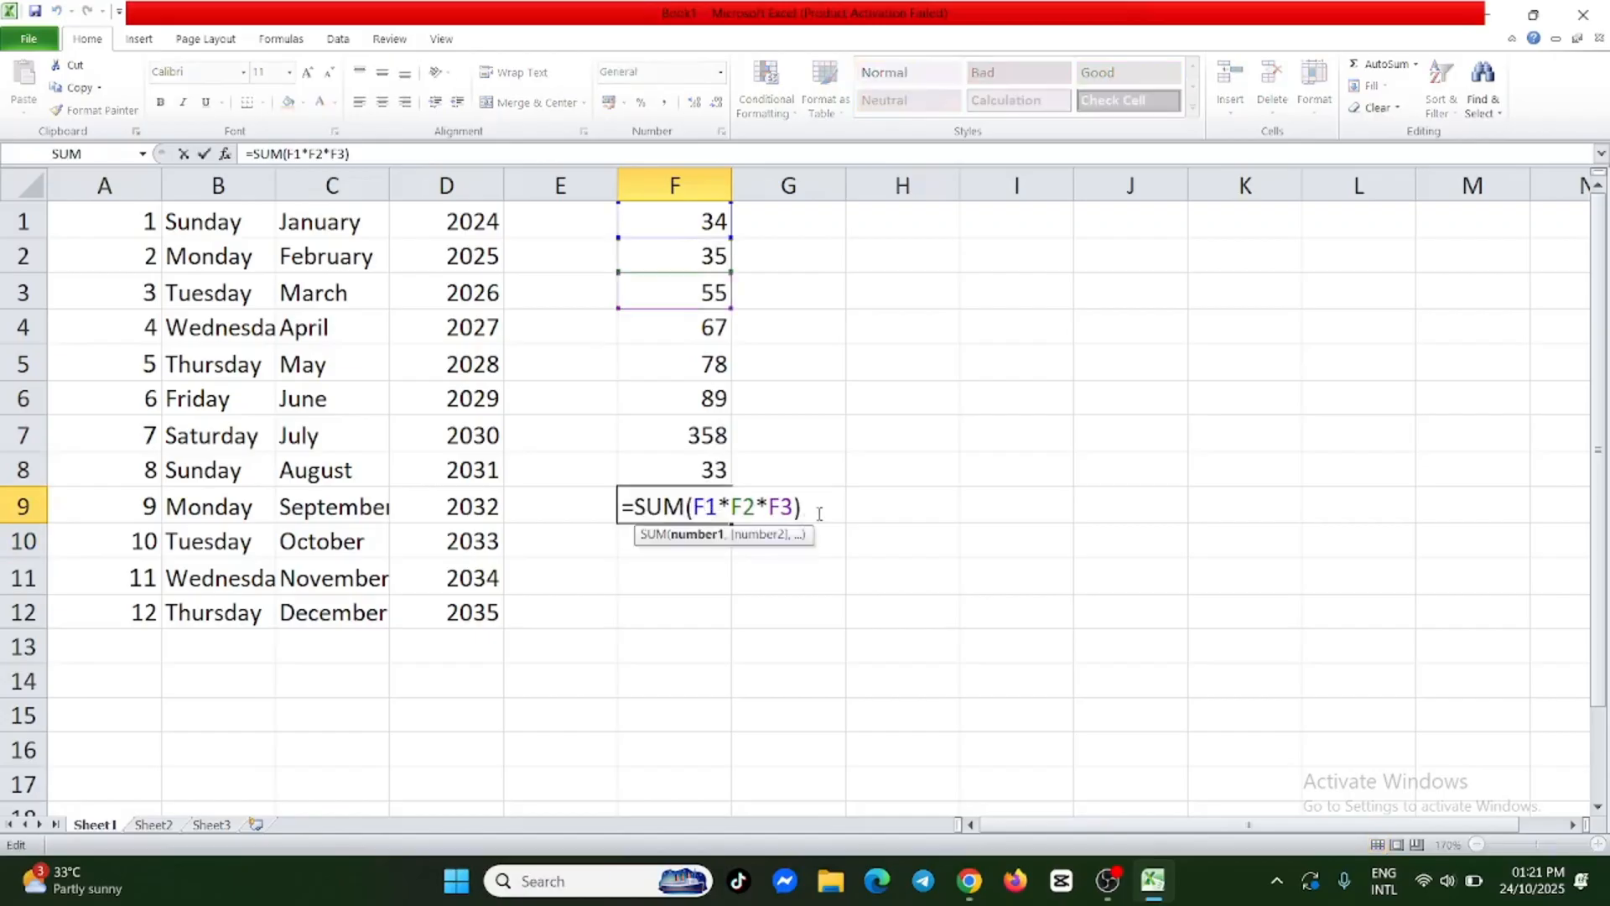
pyautogui.moveTo(818, 508); pyautogui.dragTo(621, 507)
pyautogui.press('BackSpace')
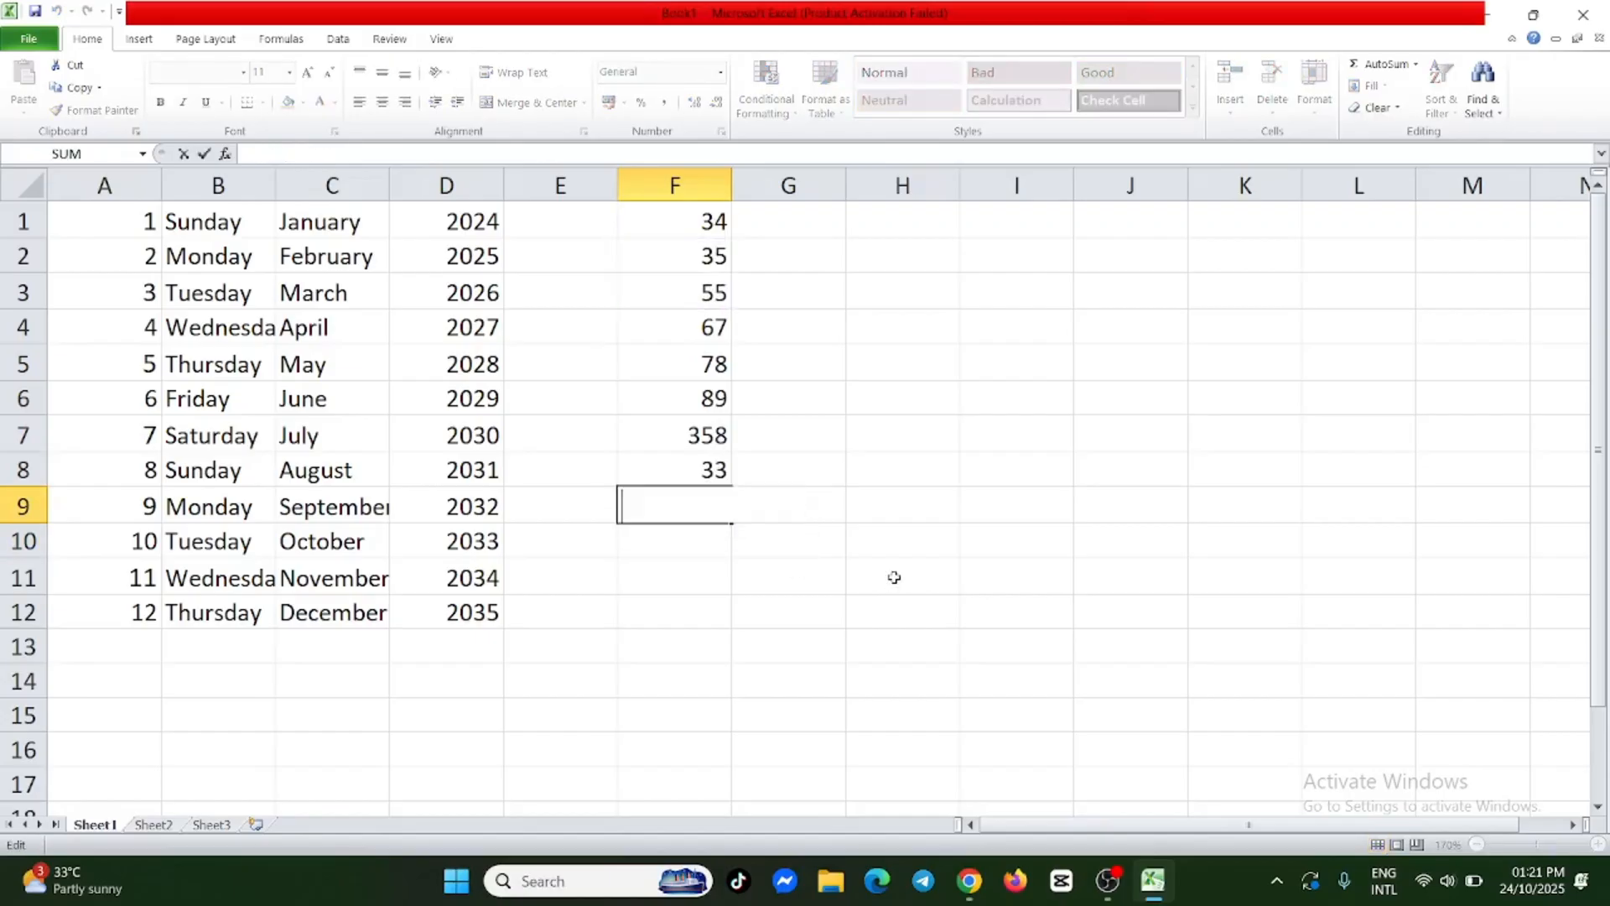
pyautogui.click(797, 460)
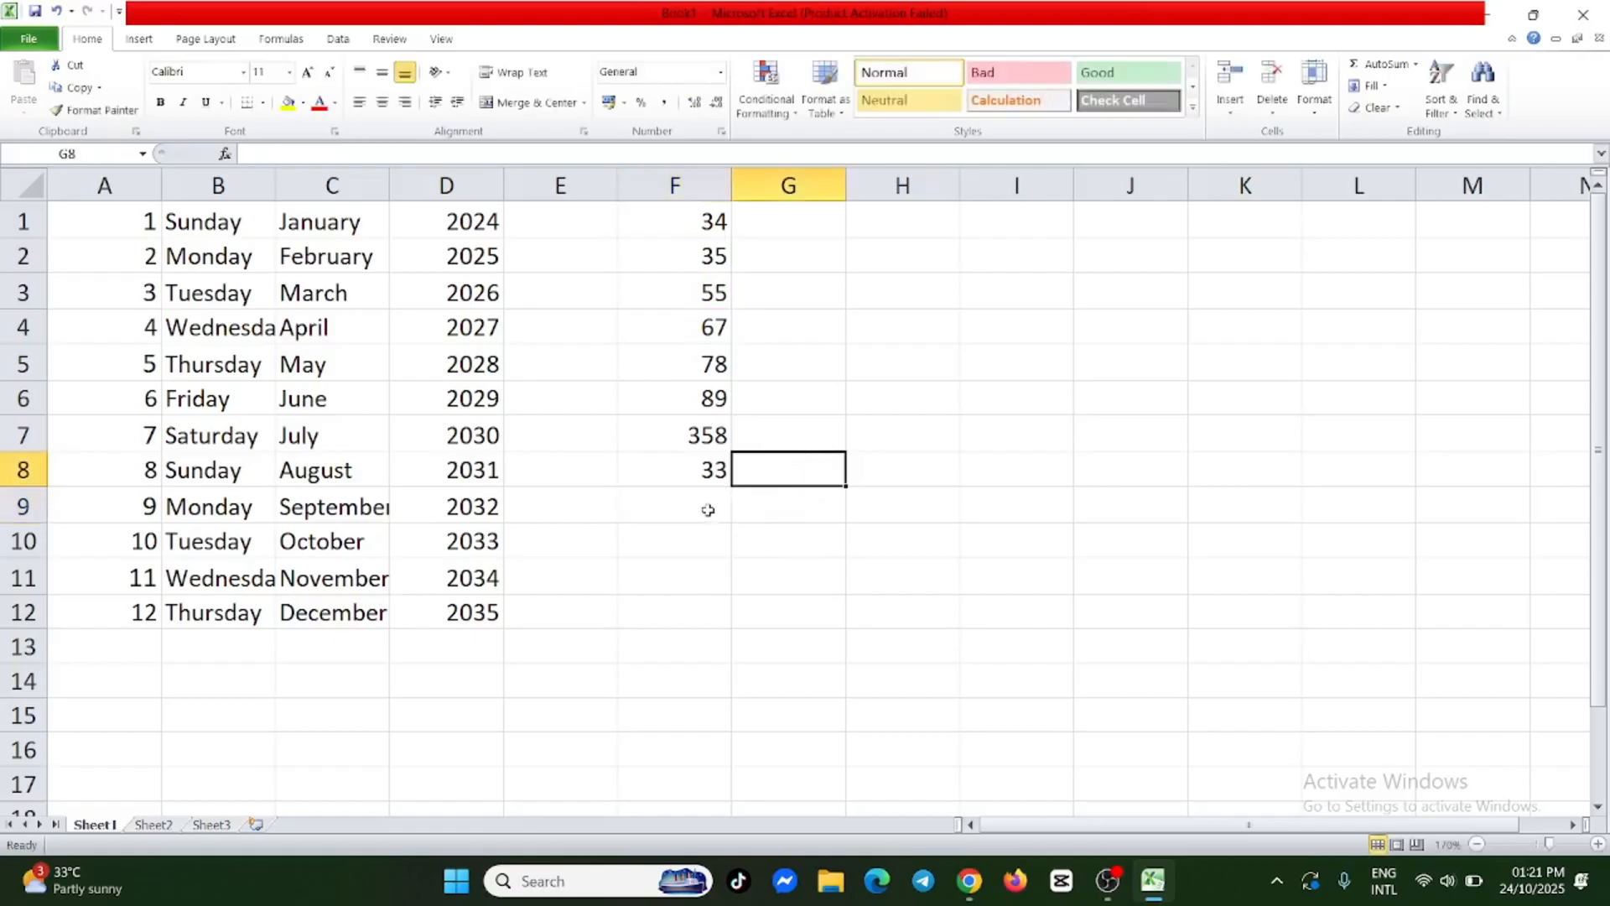
# Divide F7 by F1 by entering the formula =sum(F7/F1) in F9.
pyautogui.doubleClick(708, 507)
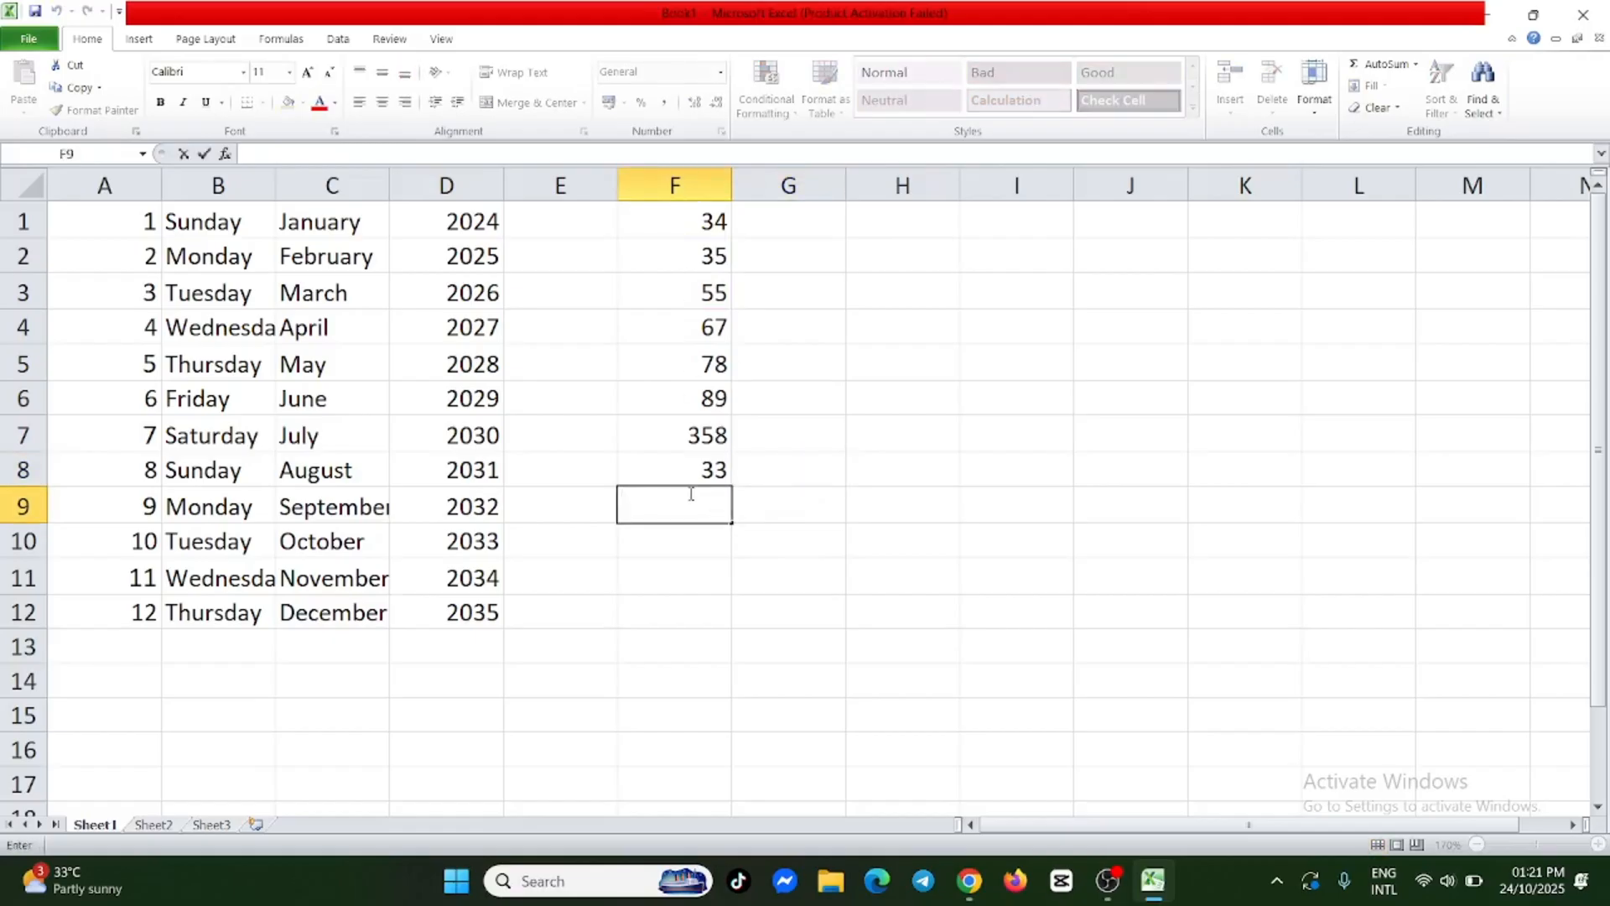
pyautogui.write('=')
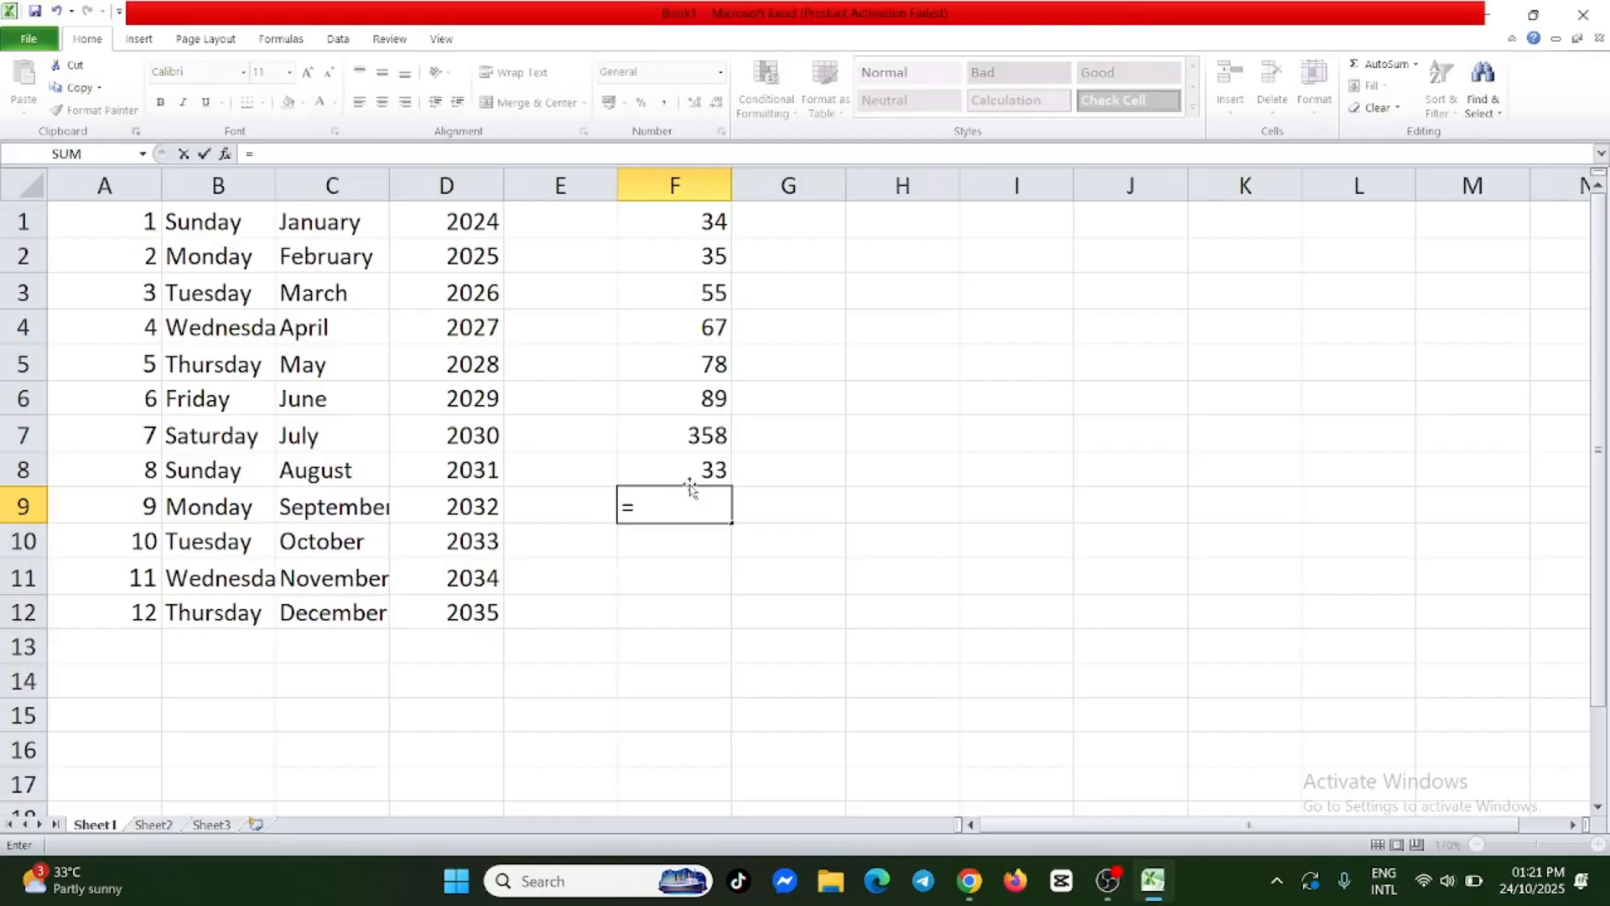
pyautogui.write('sum')
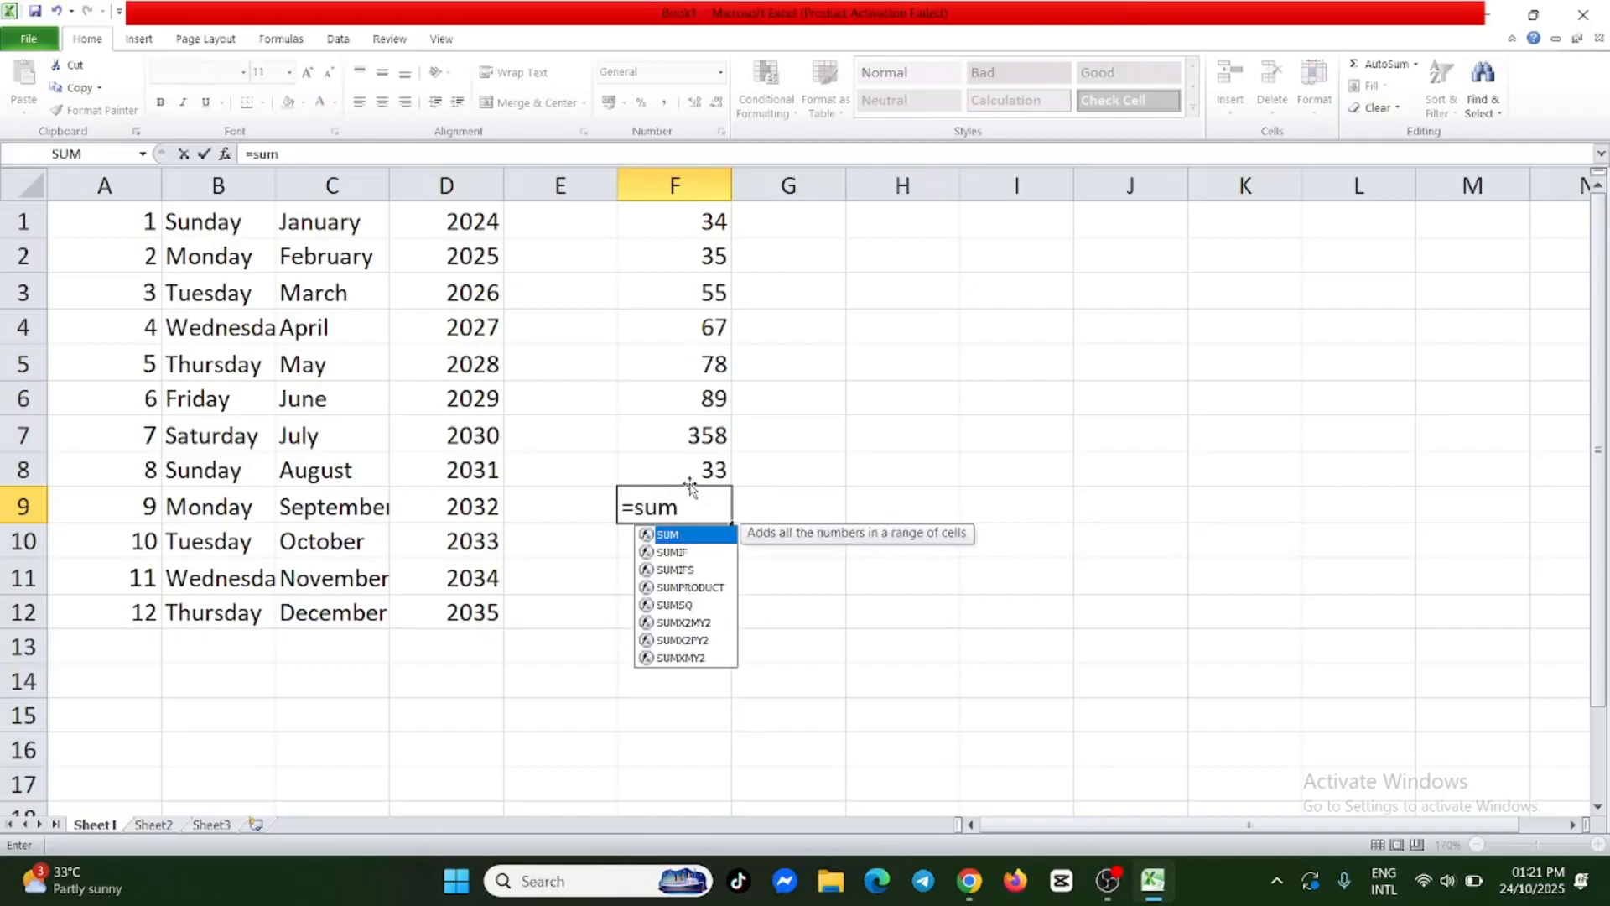
pyautogui.write('(')
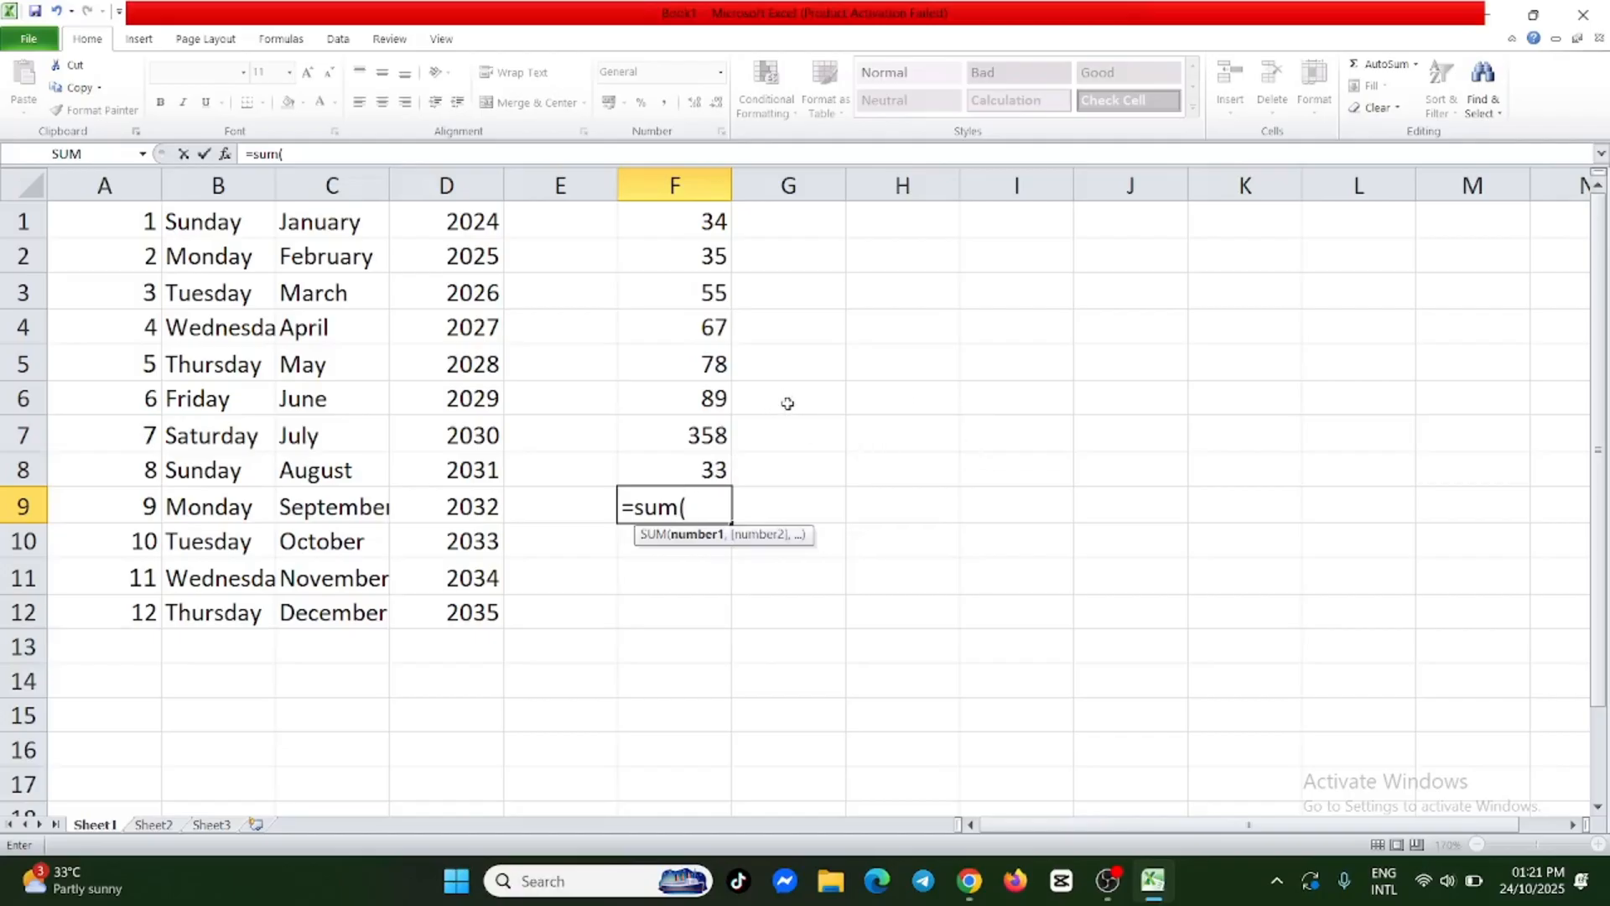
pyautogui.click(707, 437)
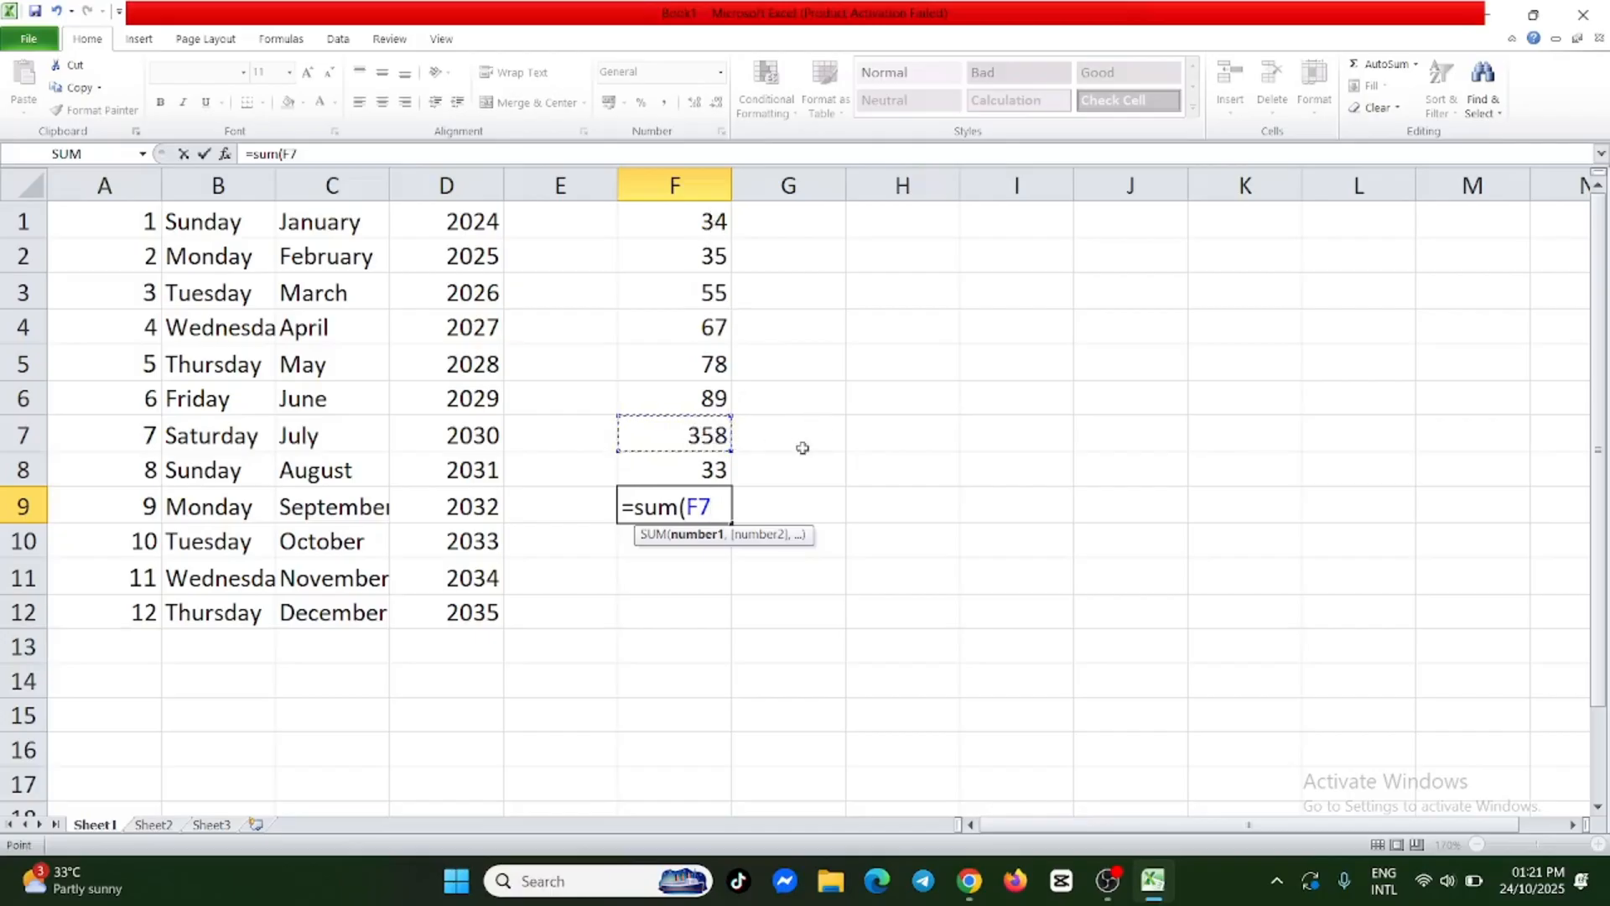
pyautogui.write('/')
pyautogui.click(721, 230)
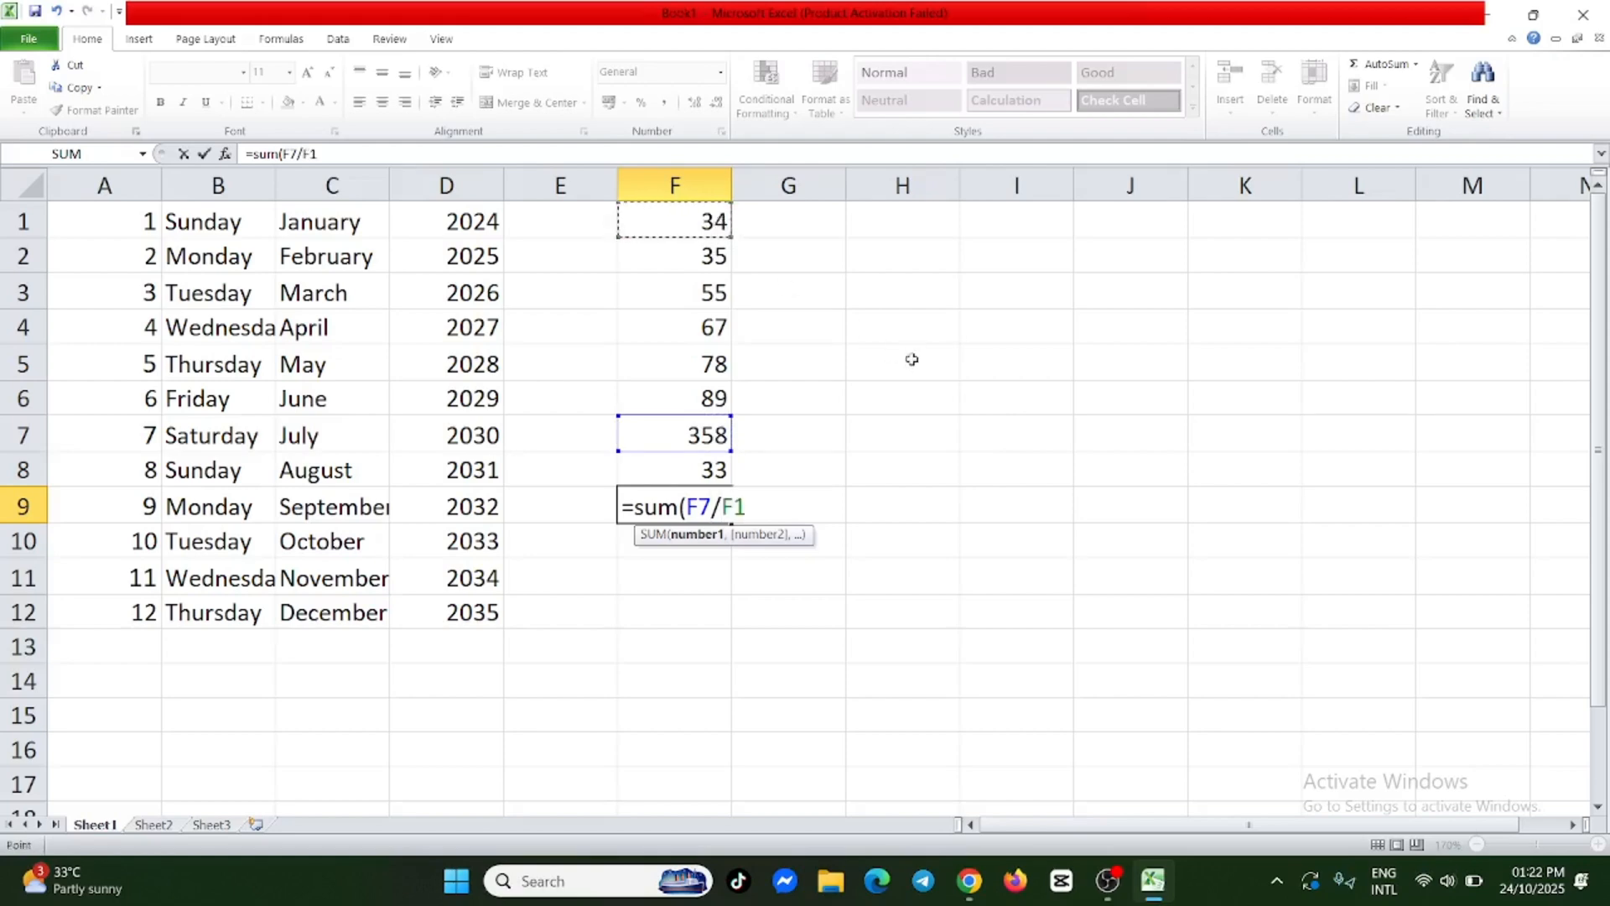
pyautogui.write(')')
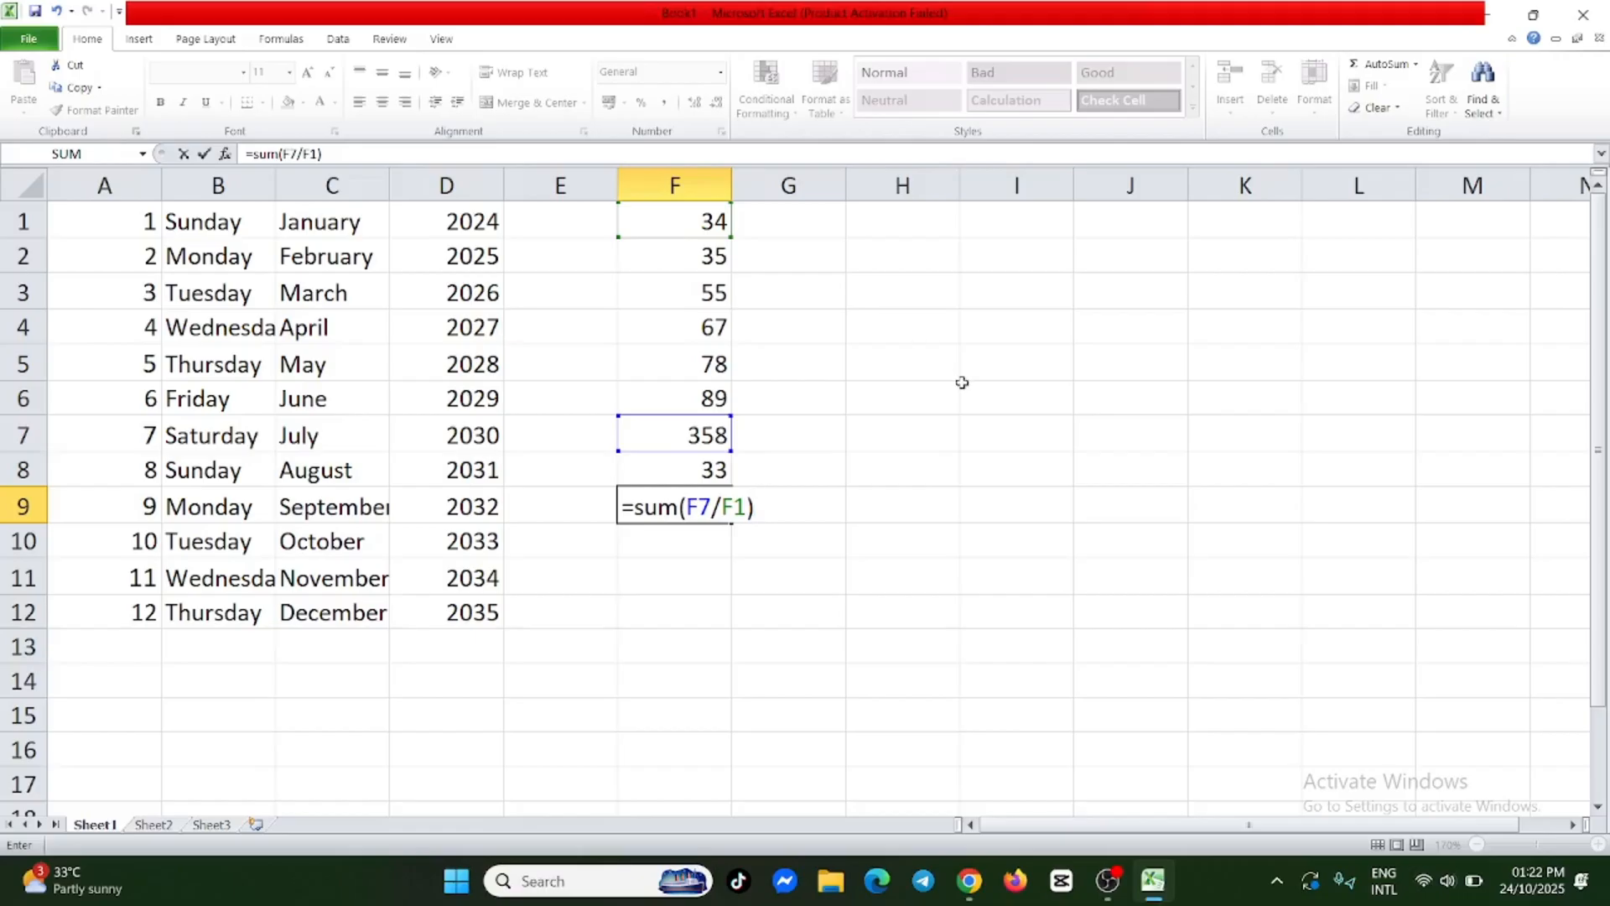
pyautogui.press('Return')
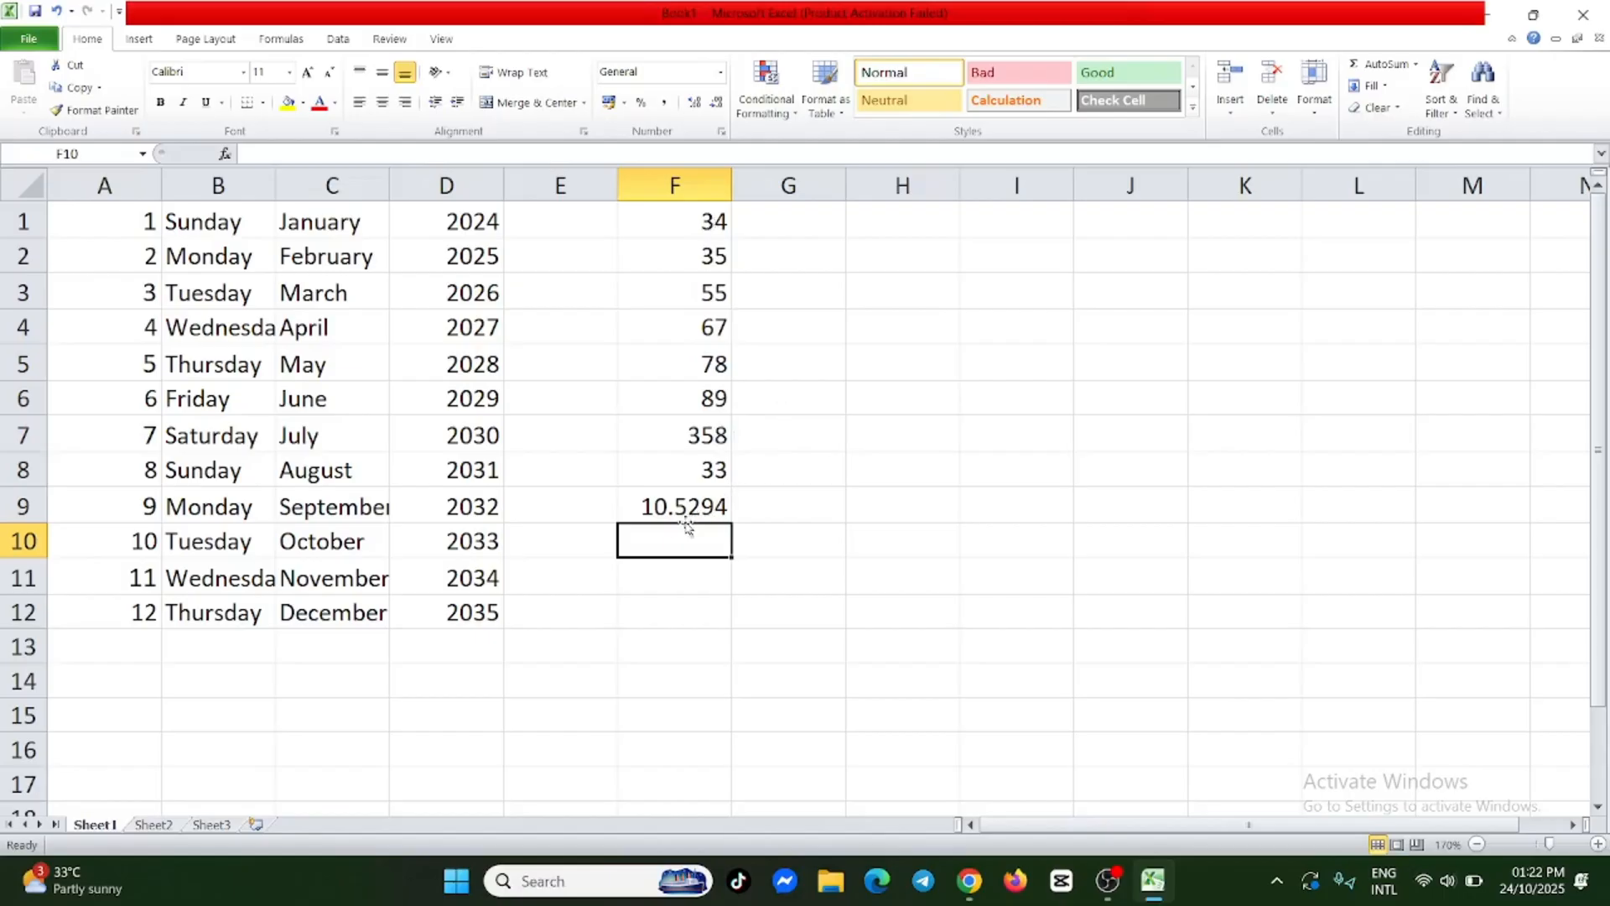
# Delete the division formula from F9.
pyautogui.click(710, 504)
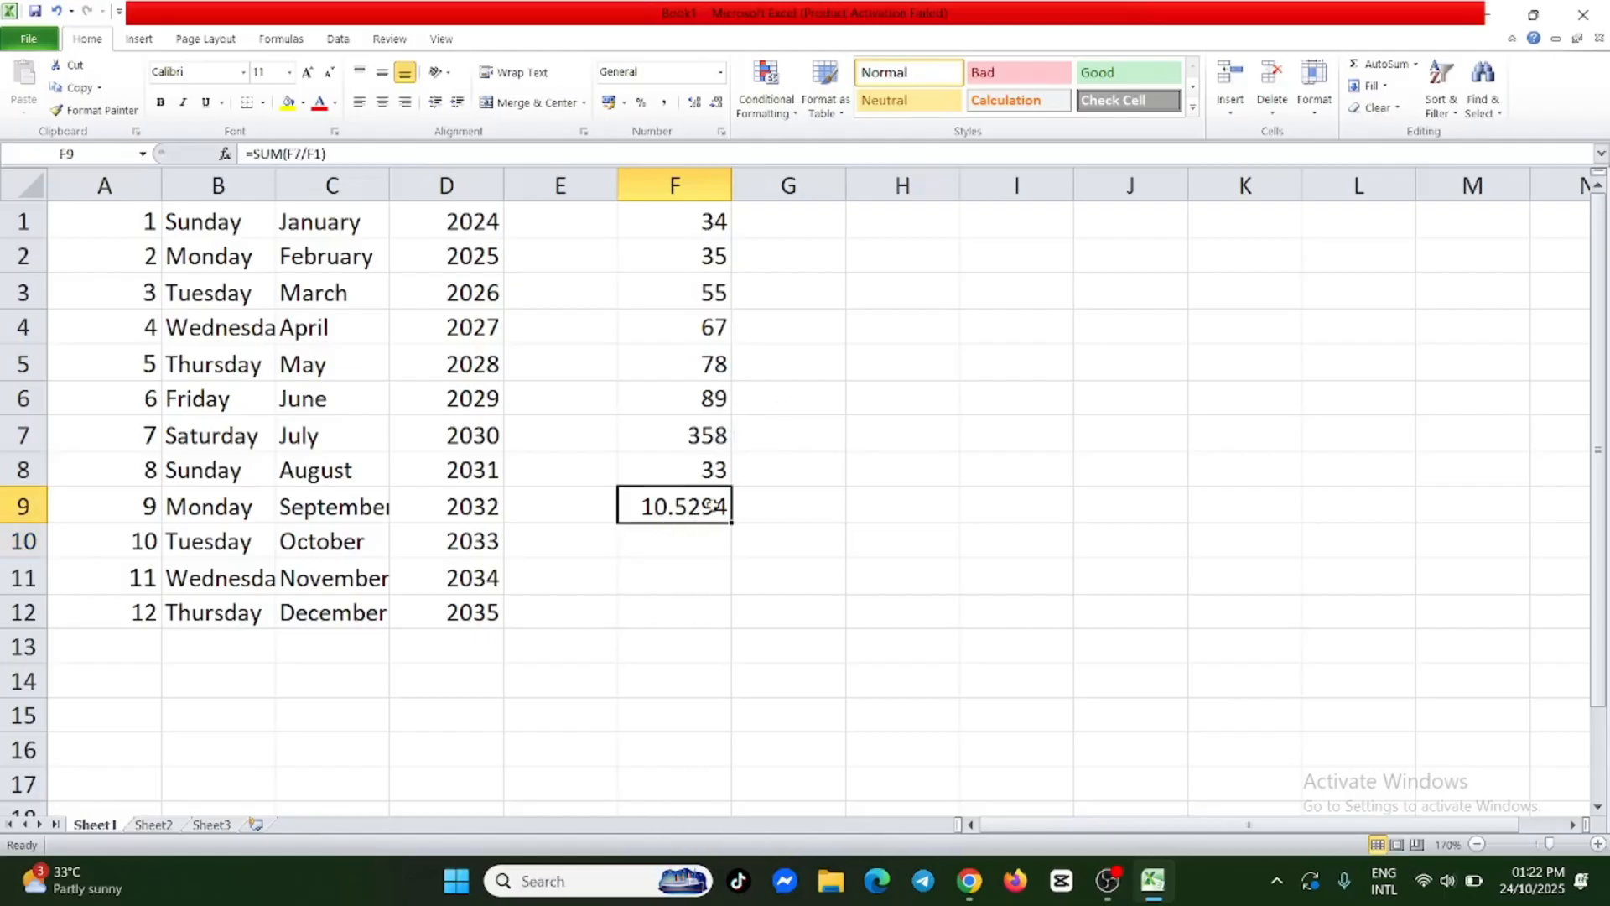
pyautogui.doubleClick(719, 511)
pyautogui.moveTo(760, 507); pyautogui.dragTo(609, 502)
pyautogui.press('BackSpace')
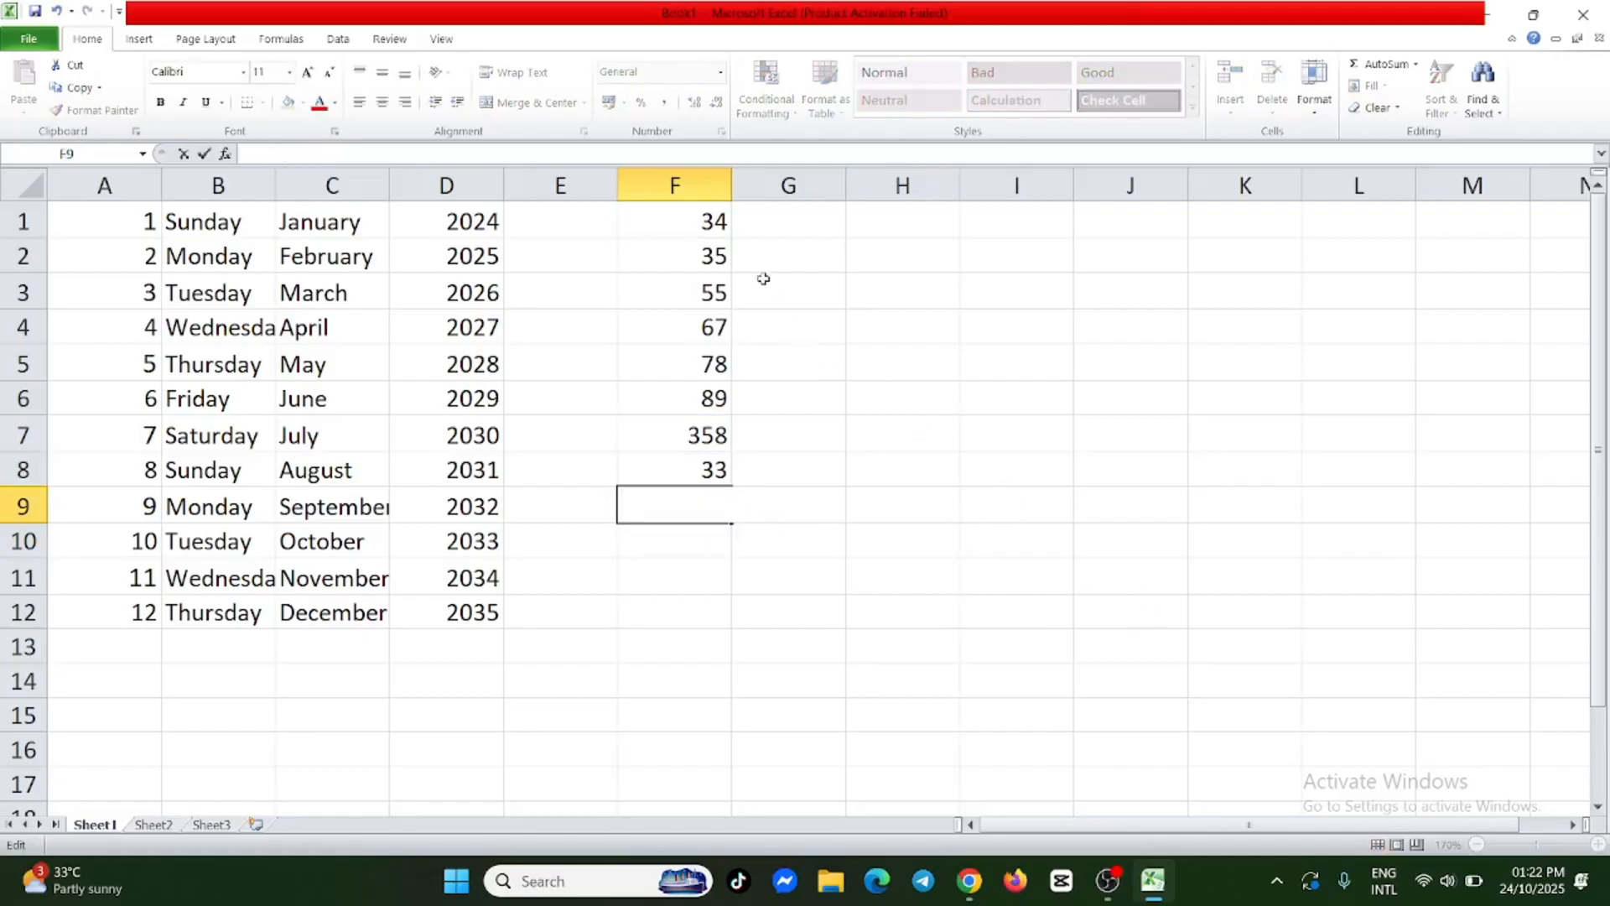
# Calculate the average of F1:F8 in F9 with AutoSum's Average function and check the resulting formula.
pyautogui.moveTo(705, 221); pyautogui.dragTo(716, 332)
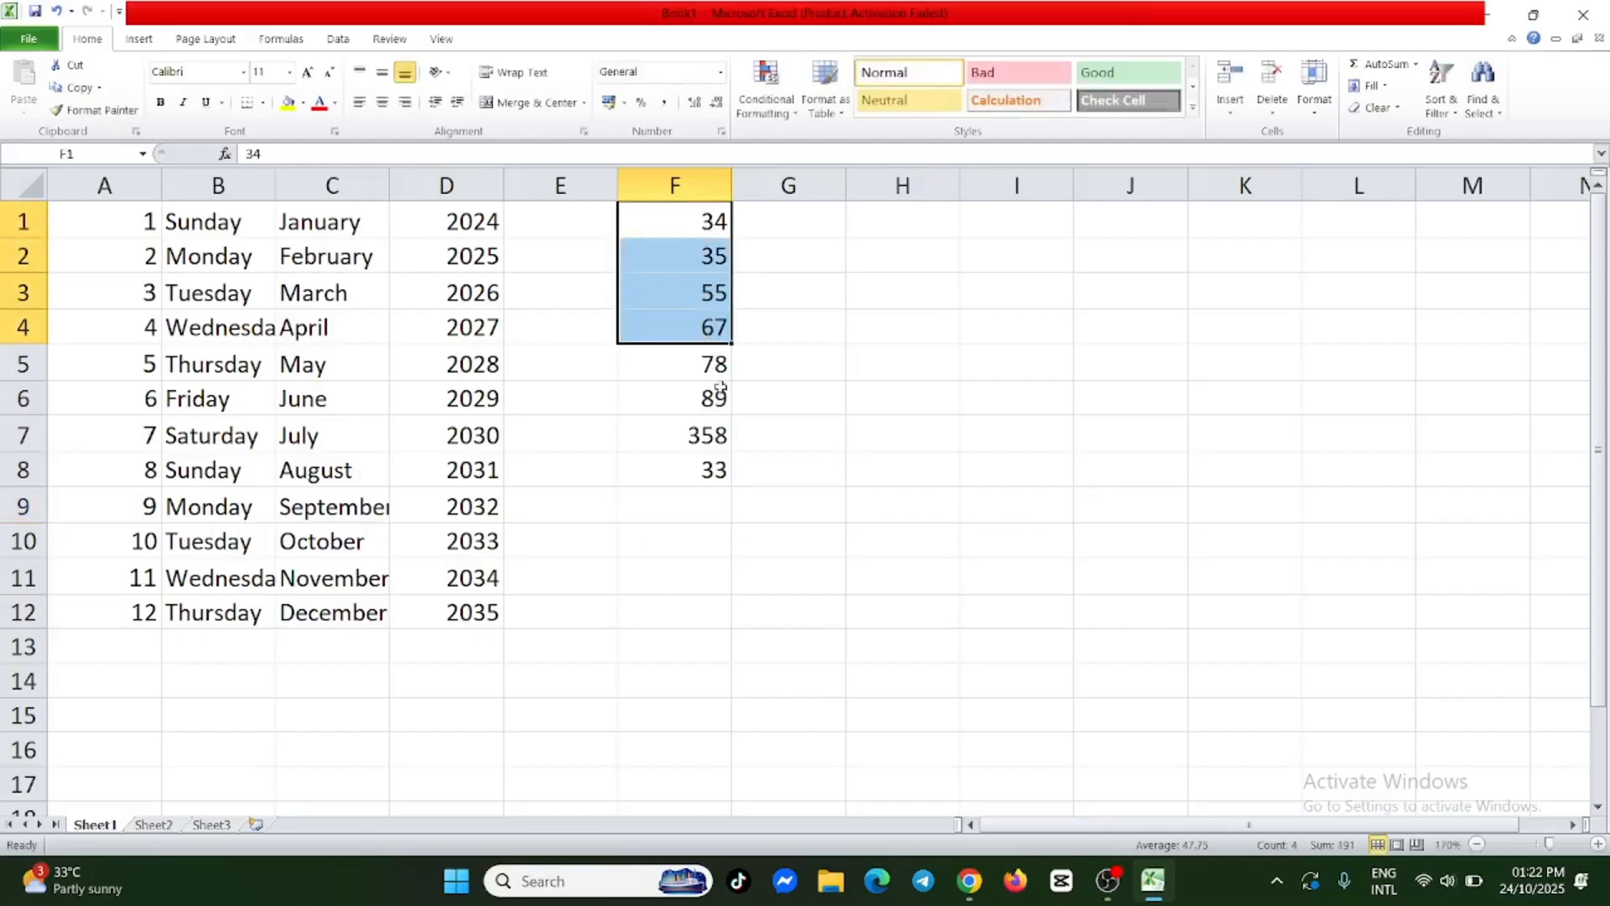
pyautogui.click(791, 357)
pyautogui.moveTo(700, 221); pyautogui.dragTo(722, 465)
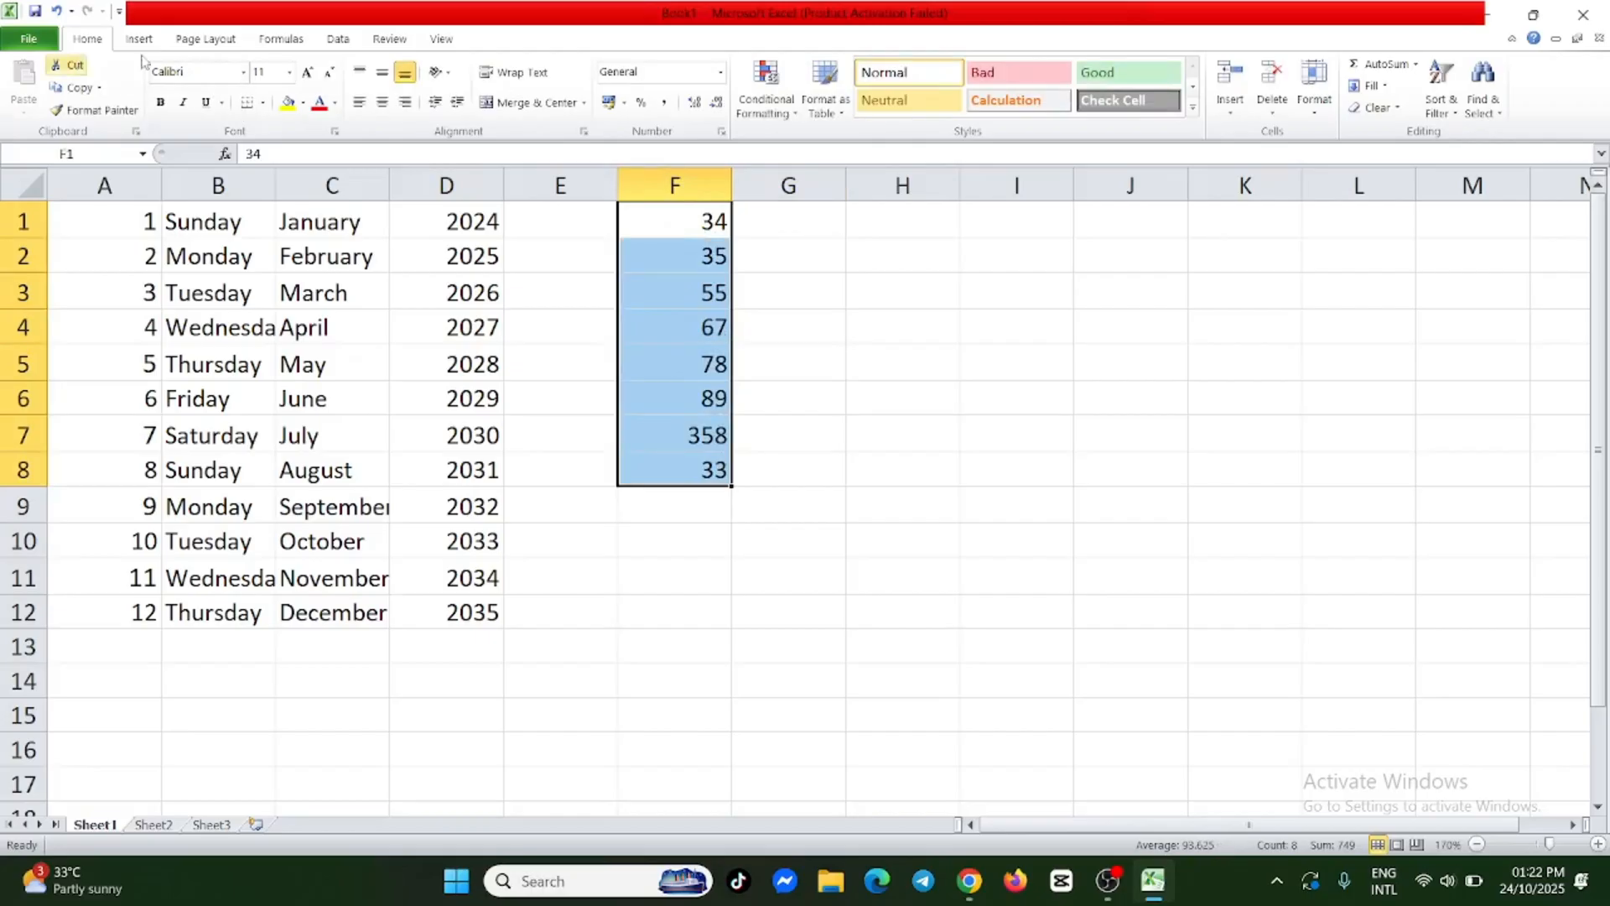
pyautogui.click(1416, 67)
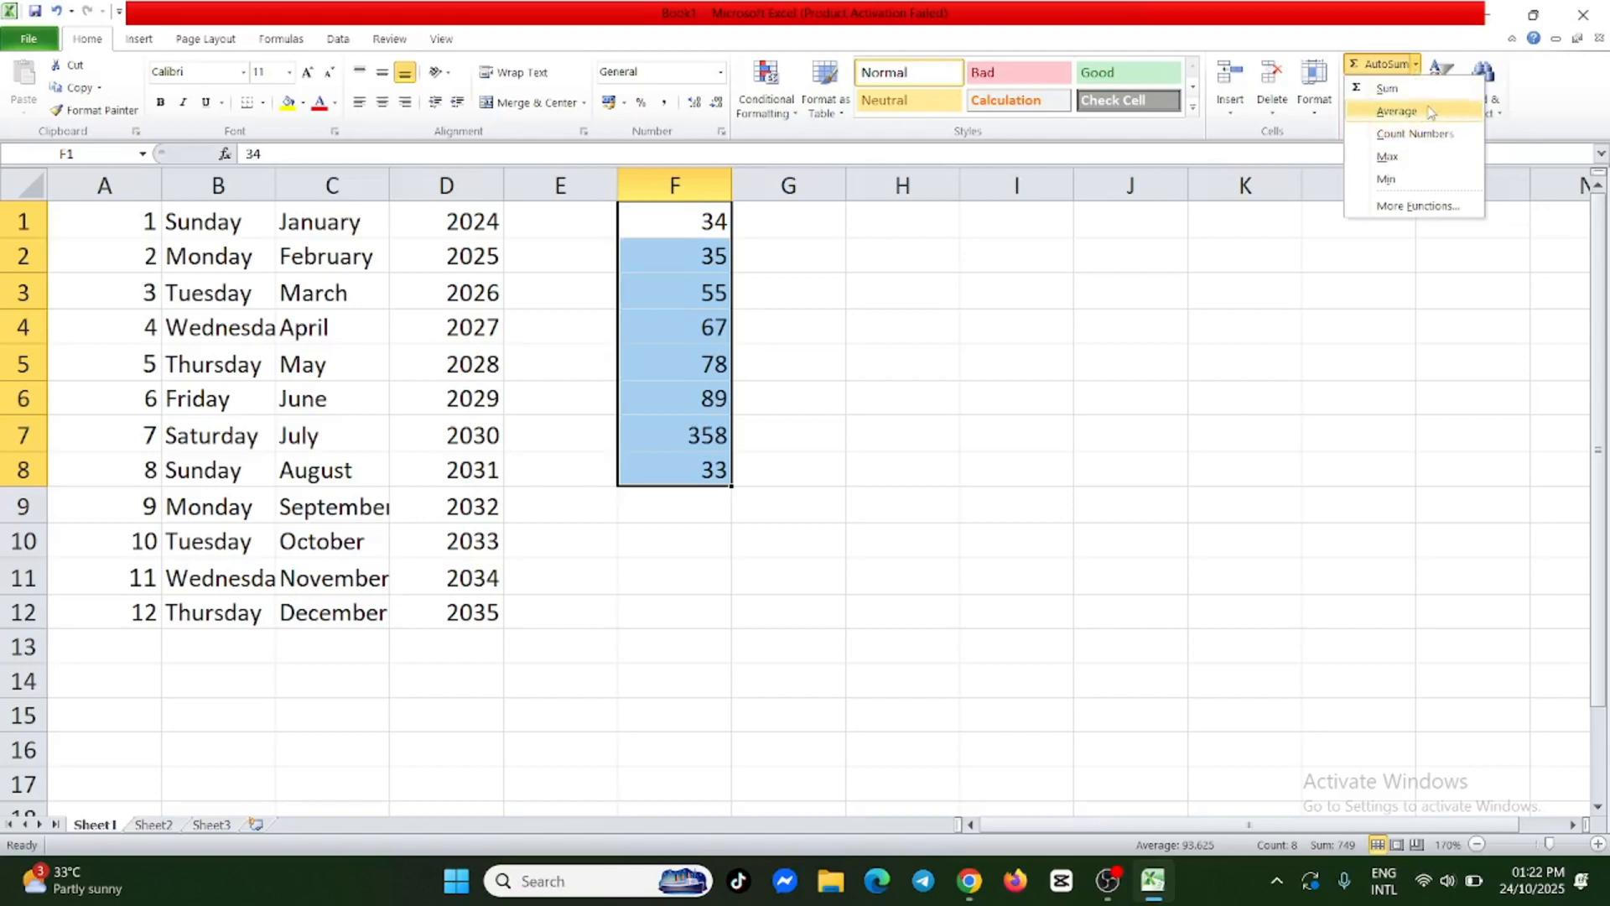
pyautogui.click(1397, 111)
pyautogui.click(866, 444)
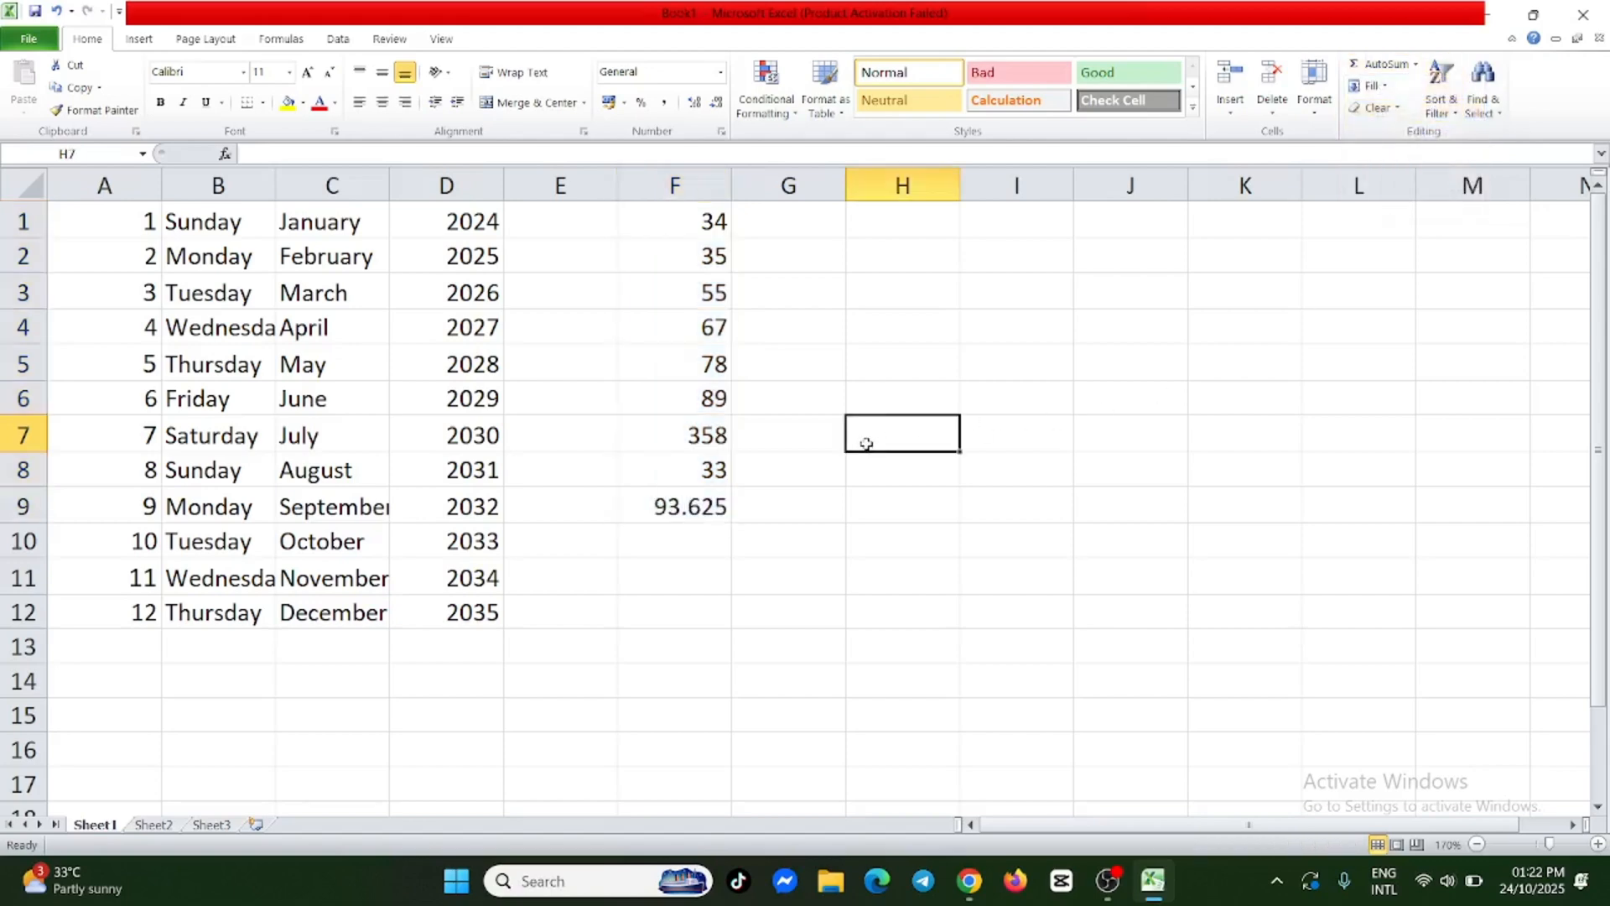
pyautogui.click(679, 509)
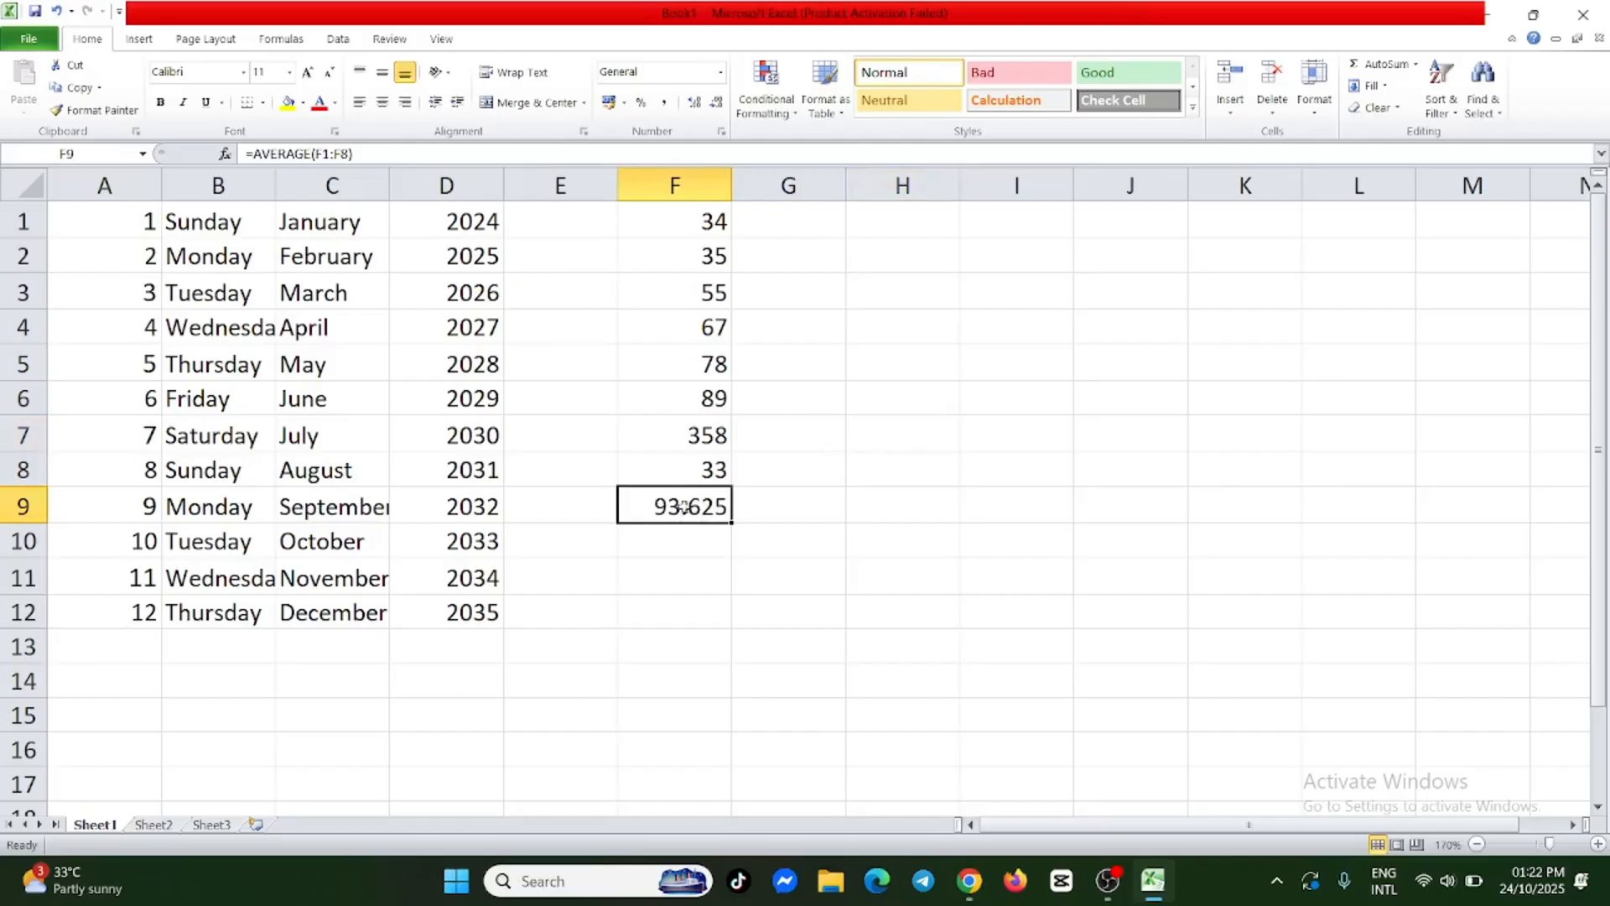
pyautogui.click(708, 550)
pyautogui.doubleClick(711, 501)
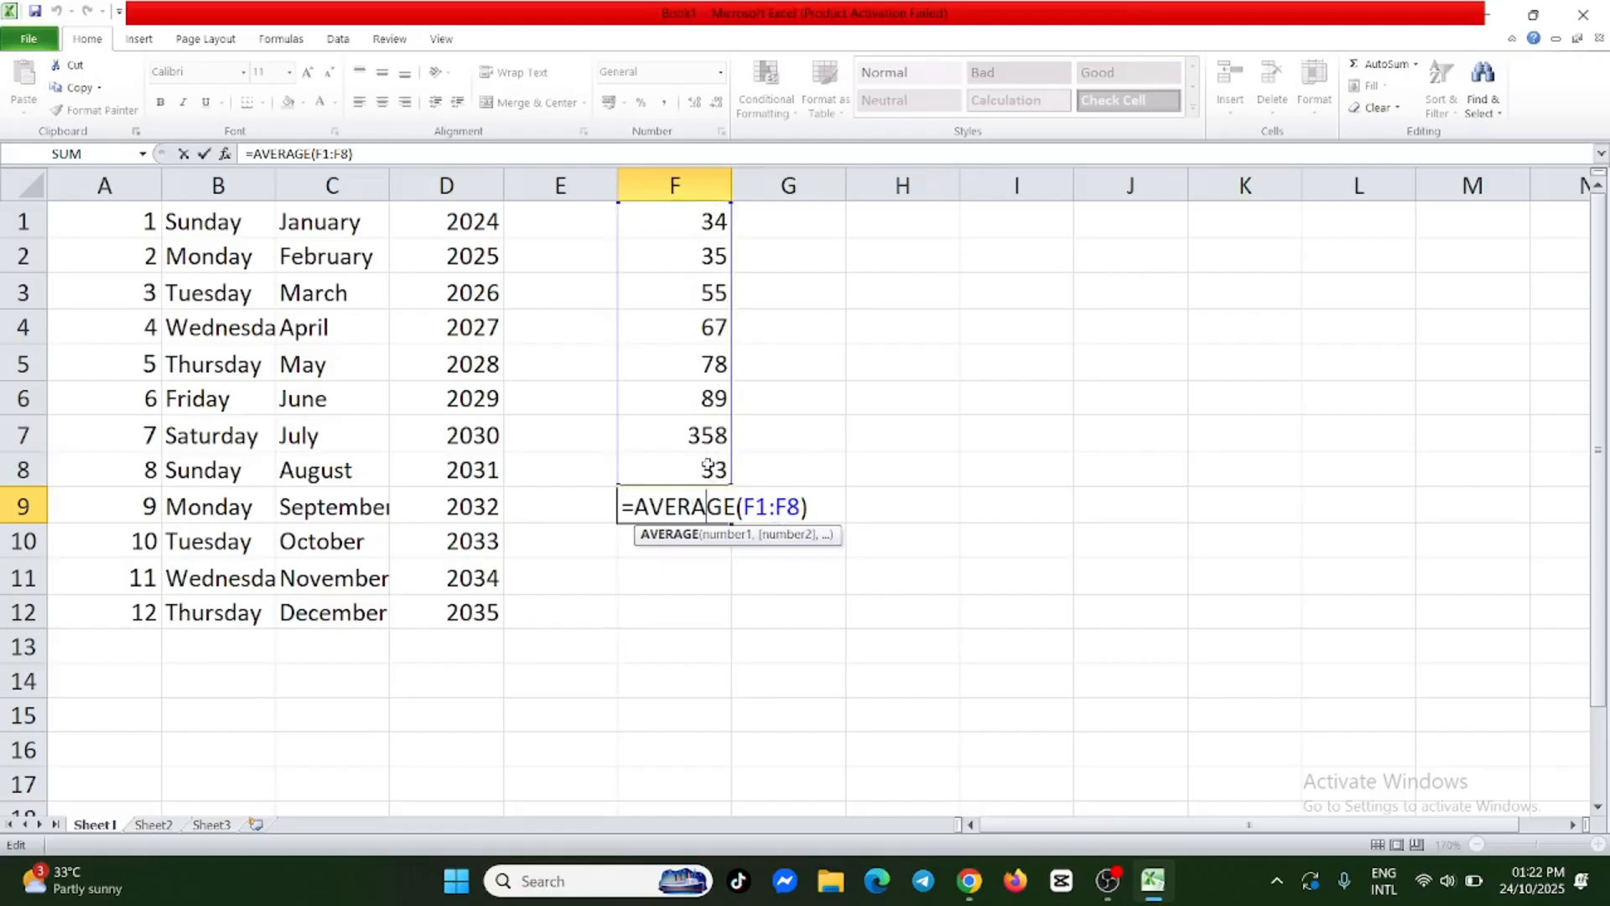
pyautogui.click(765, 587)
# Delete the AVERAGE formula from F9, leaving the cell empty.
pyautogui.click(711, 522)
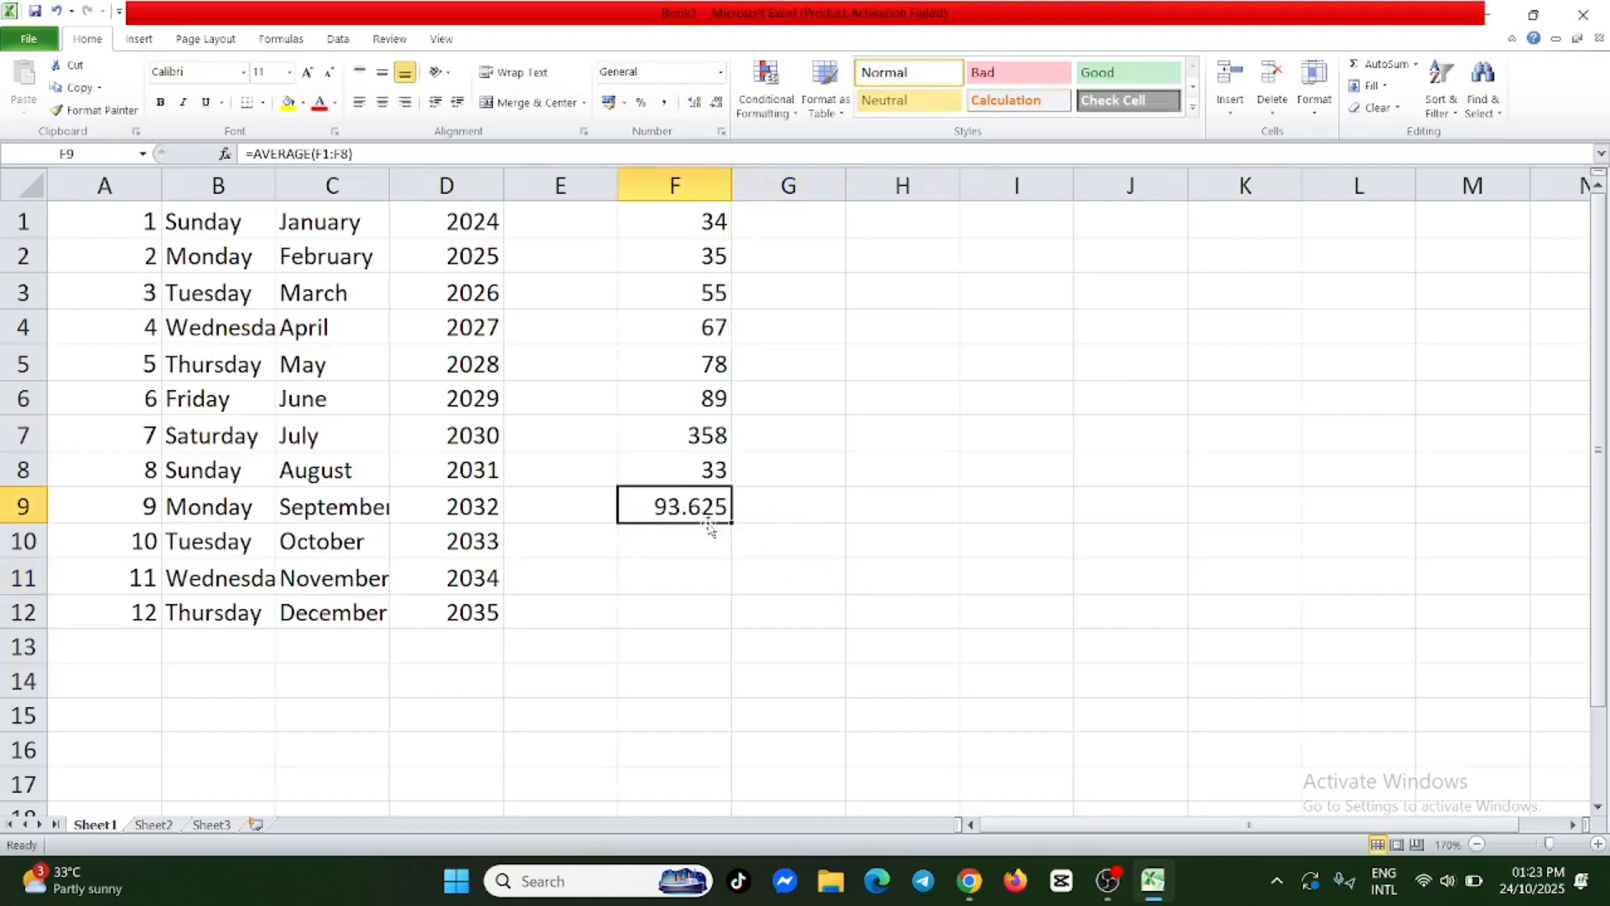
pyautogui.doubleClick(727, 506)
pyautogui.moveTo(811, 506); pyautogui.dragTo(611, 513)
pyautogui.press('BackSpace')
pyautogui.click(789, 639)
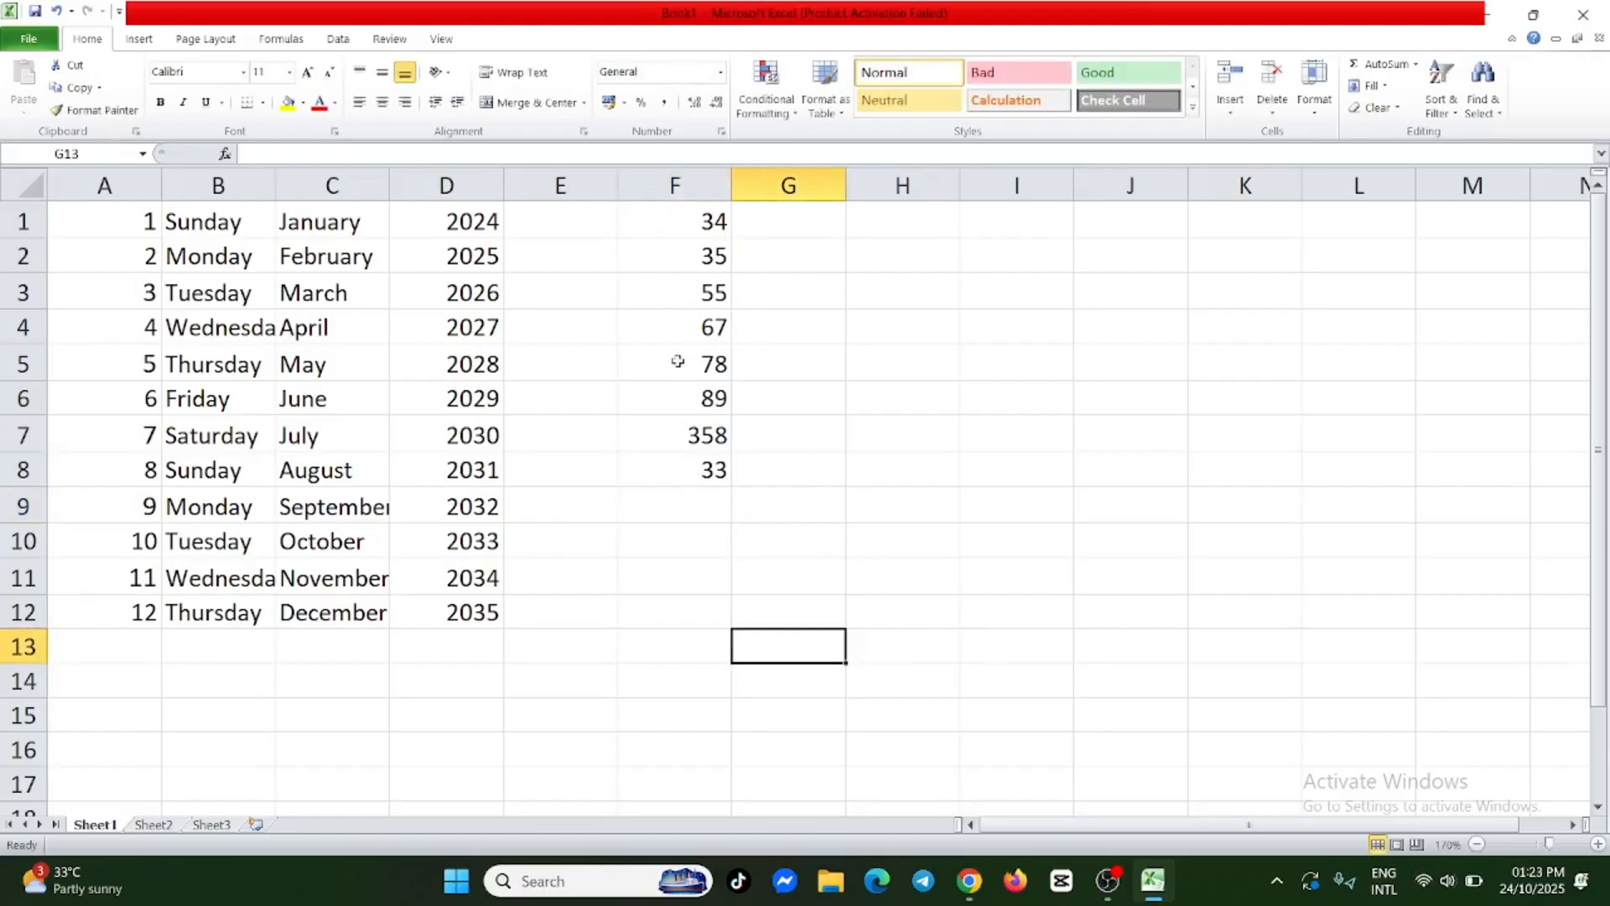
# Find the smallest number in column F by entering the formula =MIN(F1:F8) in F9.
pyautogui.doubleClick(718, 505)
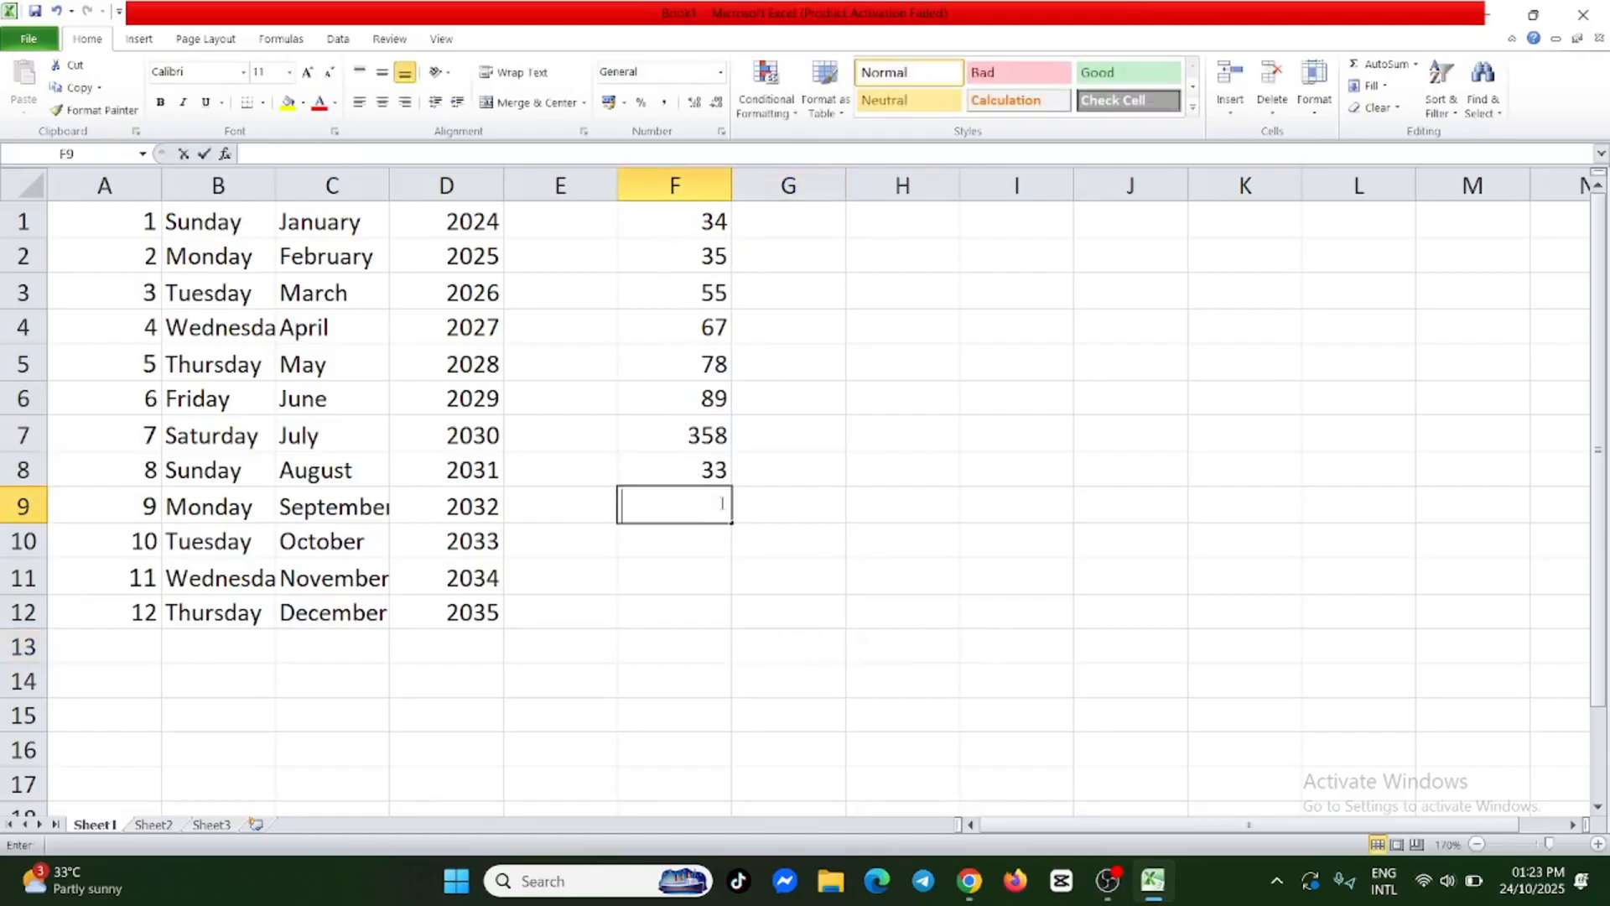
pyautogui.write('=')
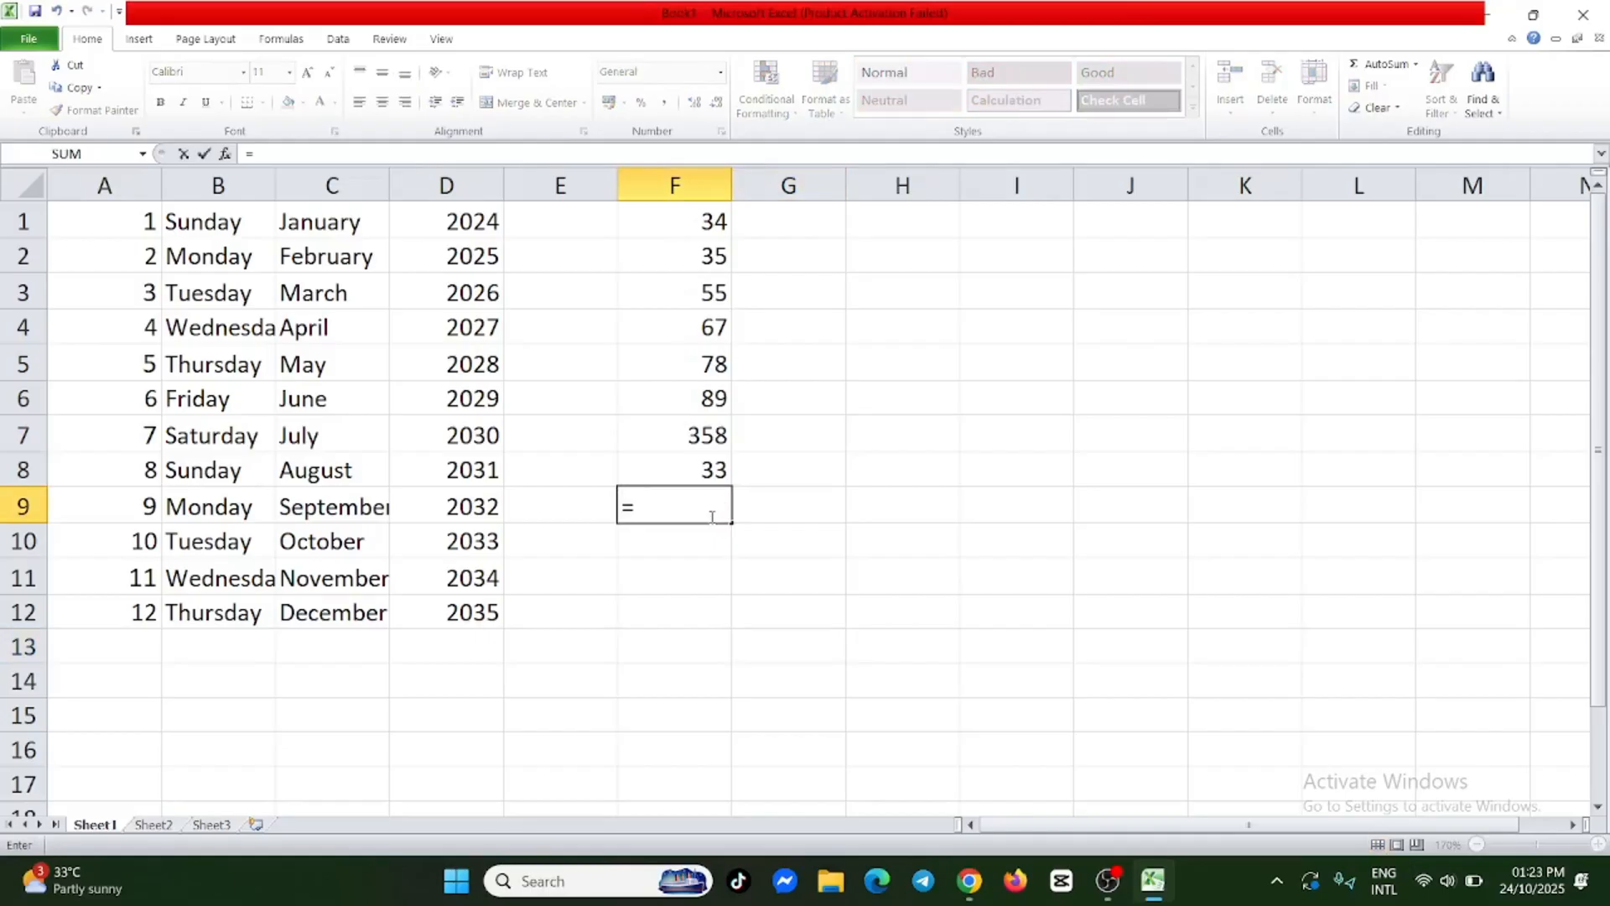
pyautogui.write('MIN')
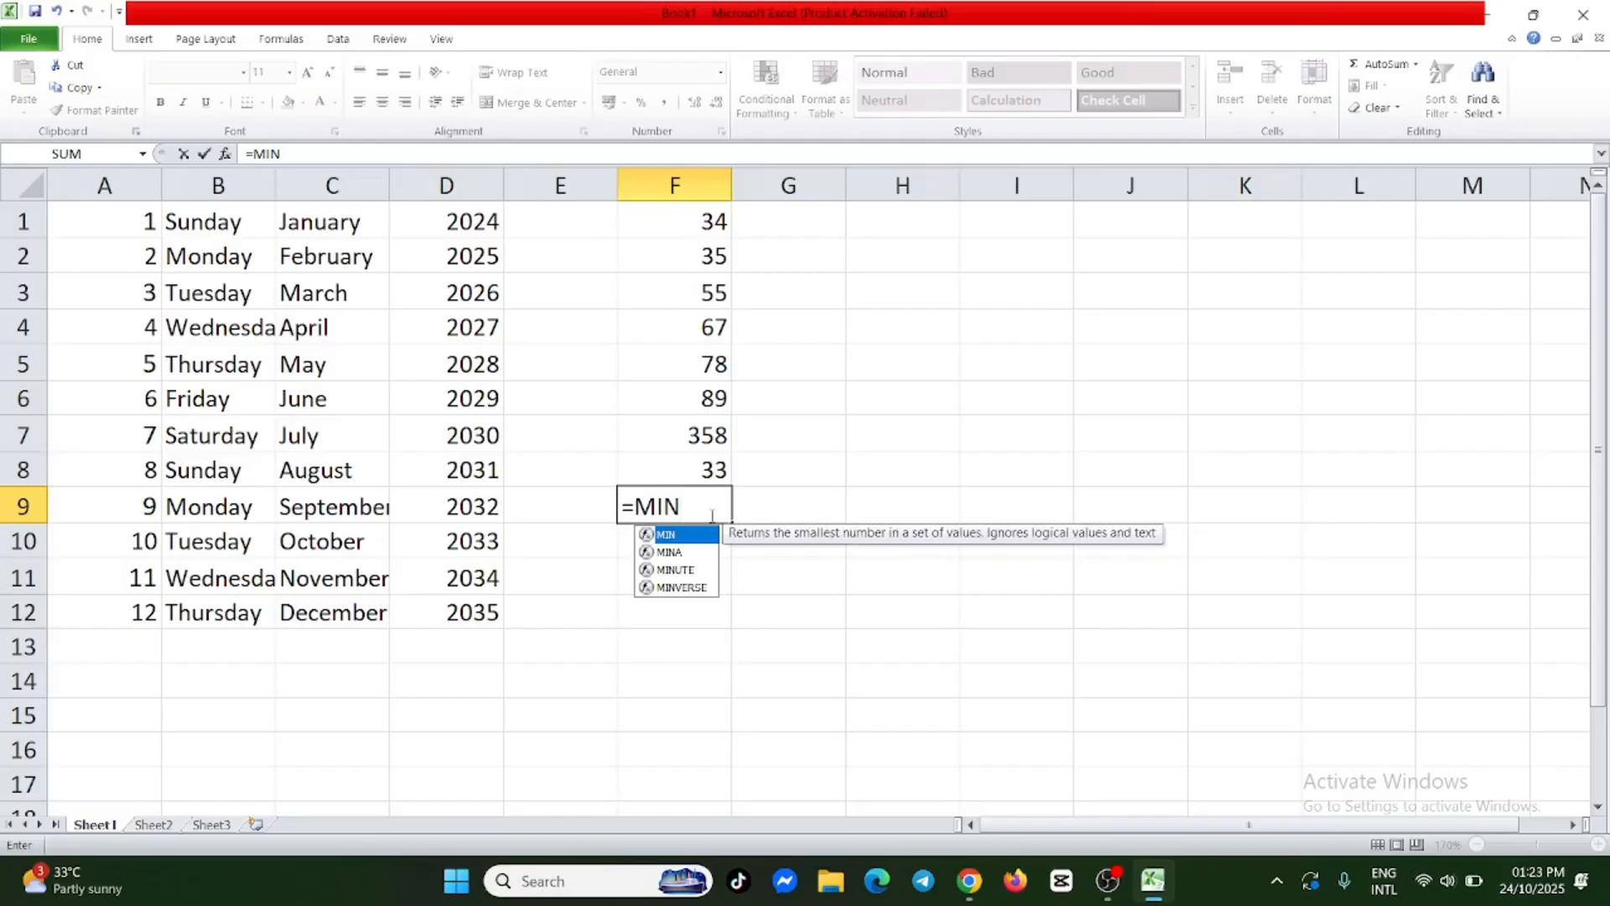
pyautogui.write('(')
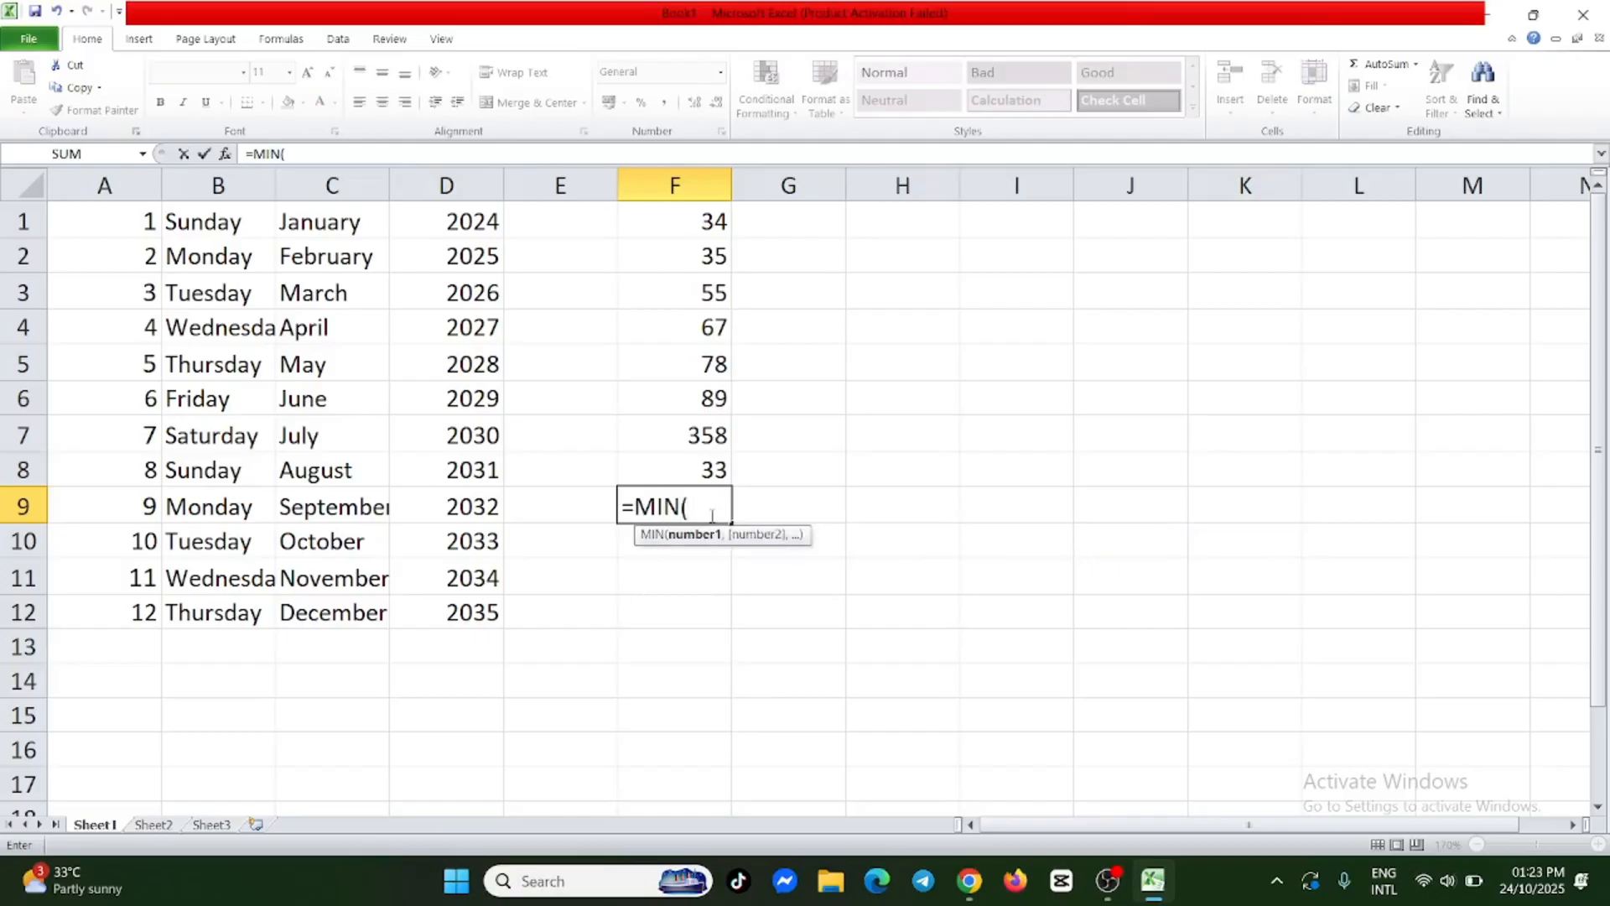
pyautogui.click(709, 221)
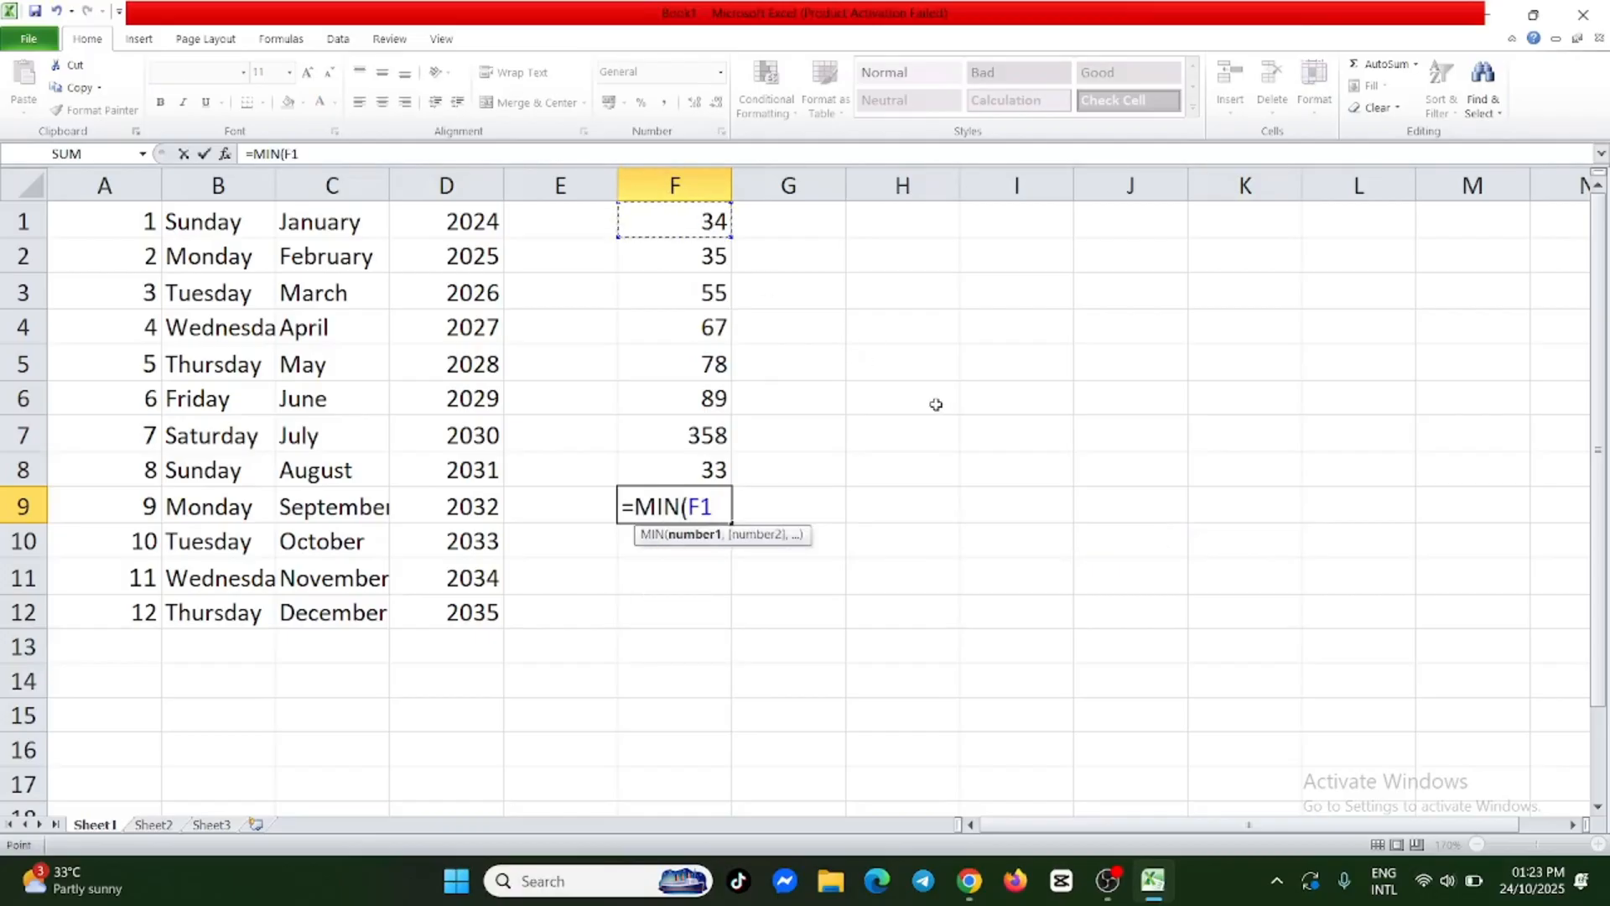
pyautogui.press('F8')
pyautogui.press('BackSpace')
pyautogui.press('BackSpace')
pyautogui.click(709, 470)
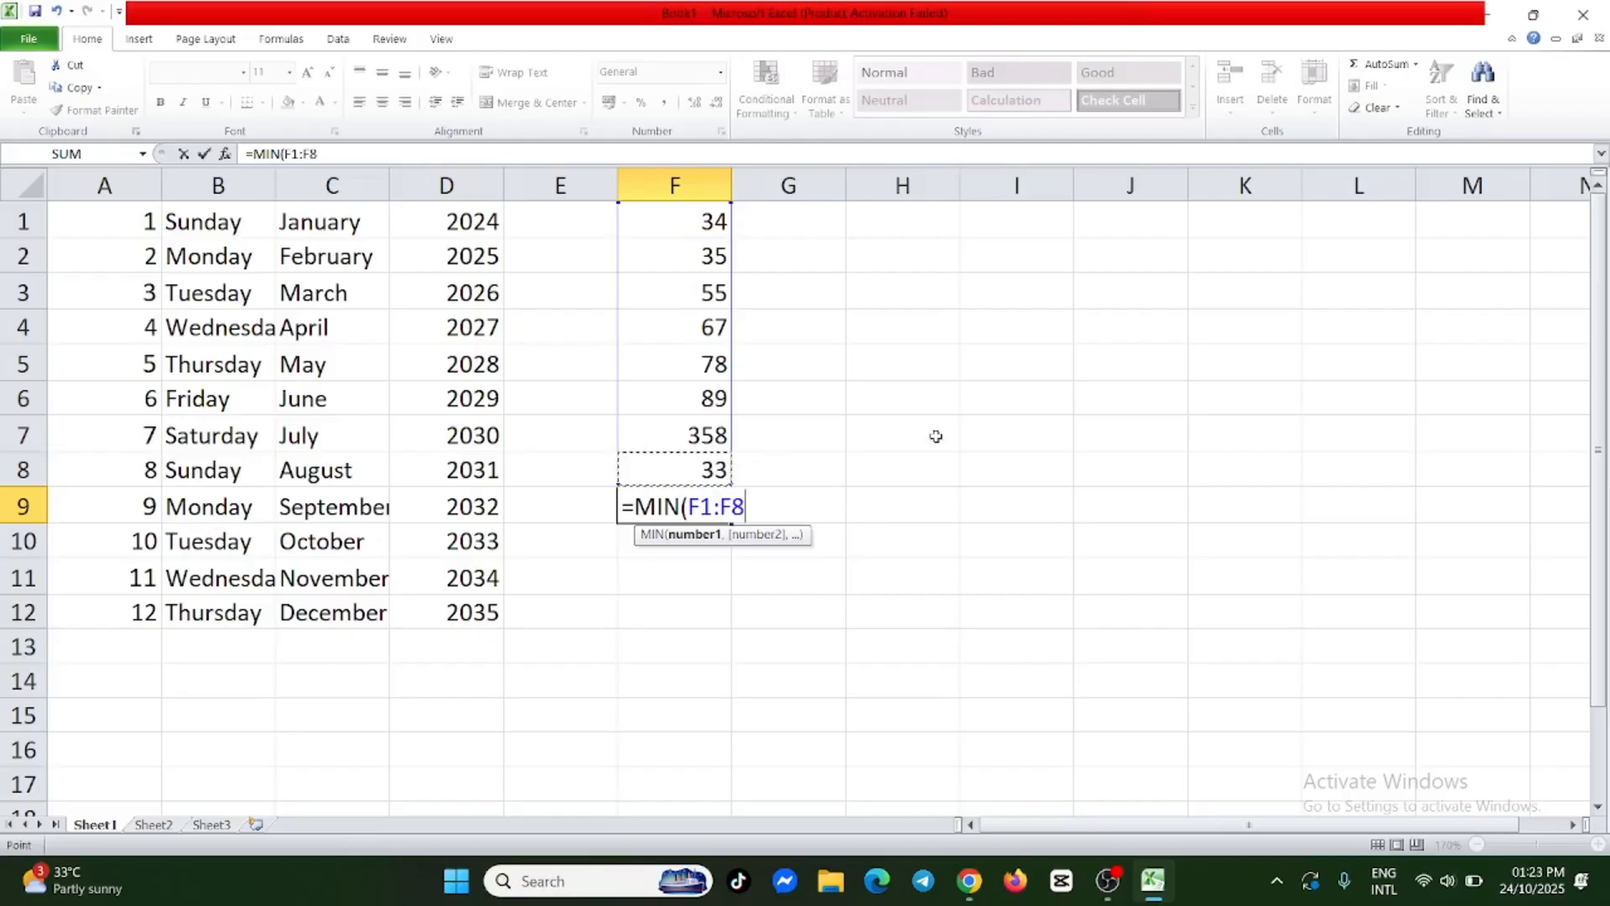
pyautogui.write(')')
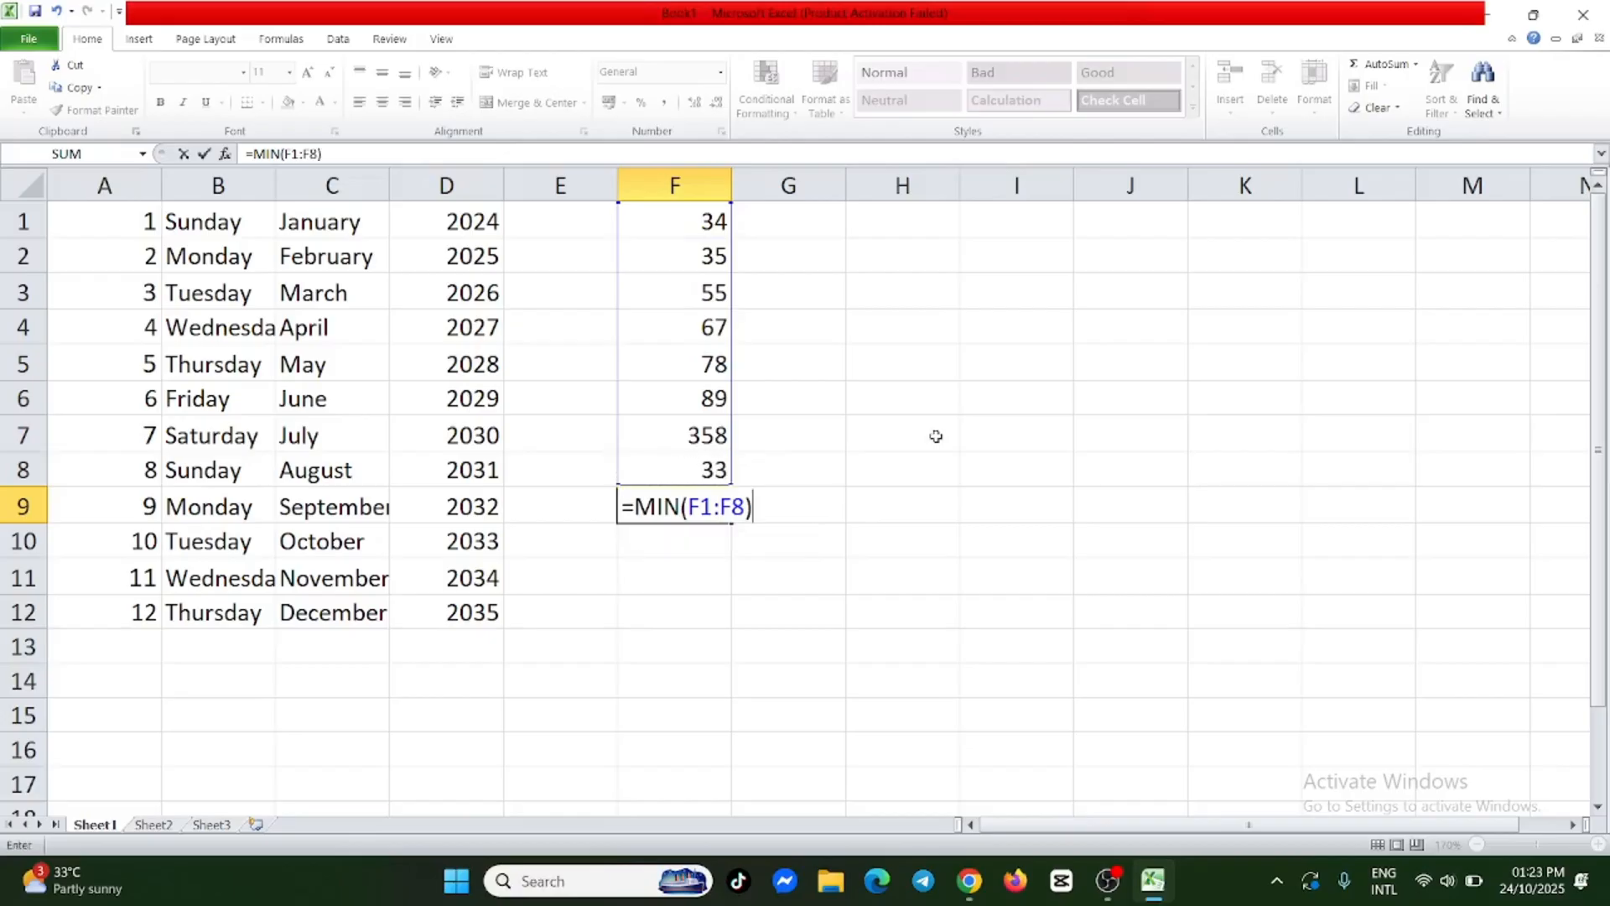
pyautogui.press('Return')
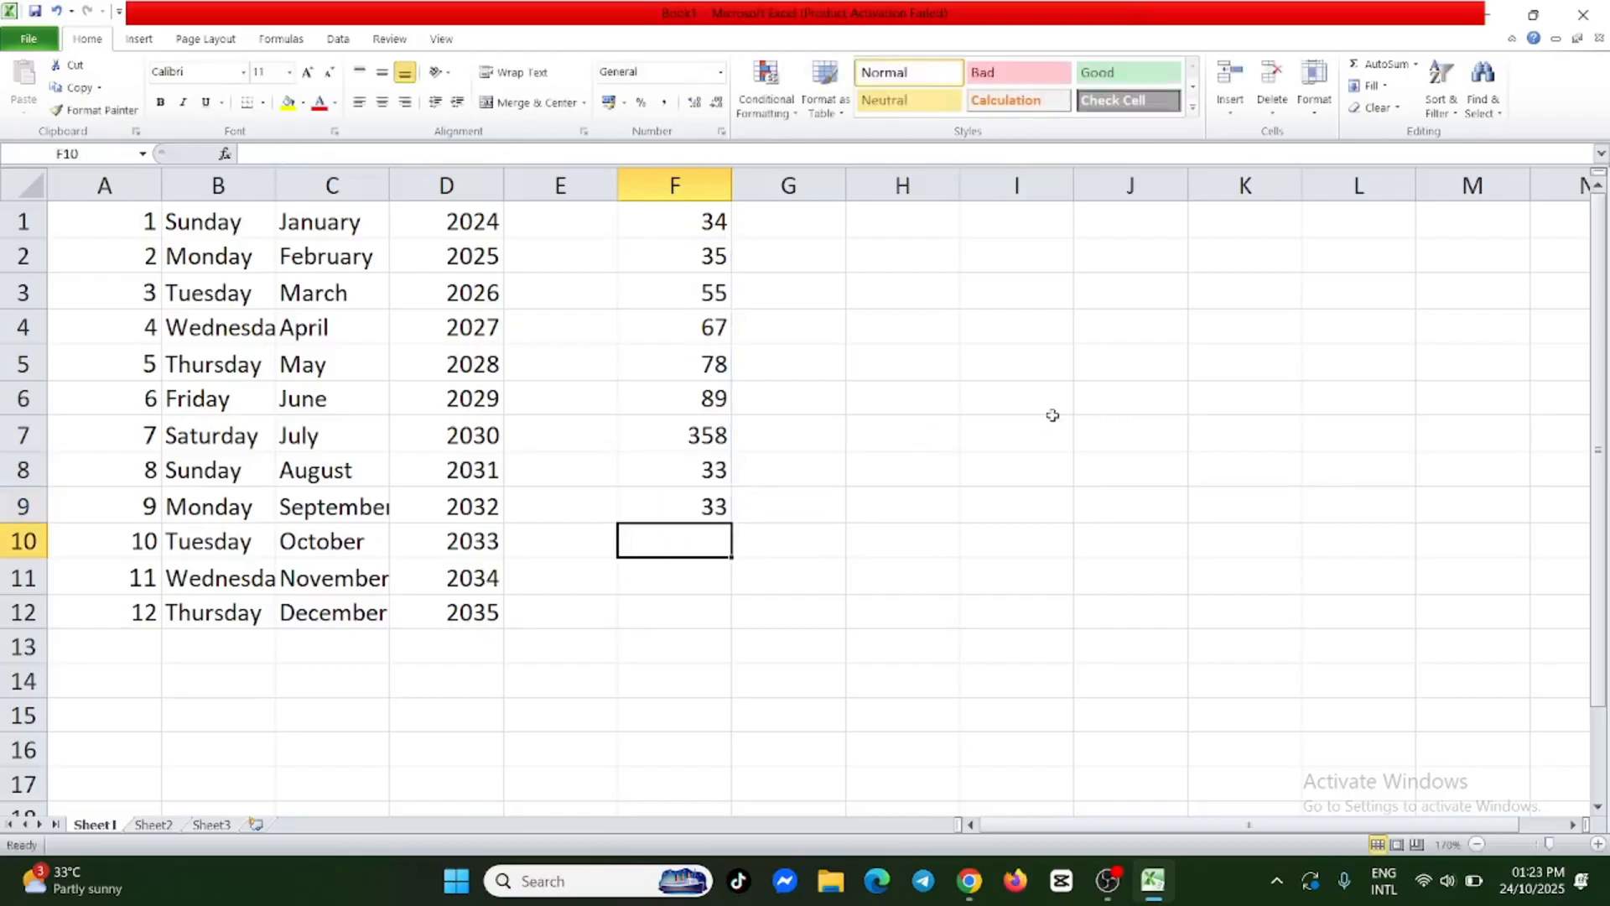
# Delete the MIN formula from F9, leaving the cell empty.
pyautogui.click(716, 506)
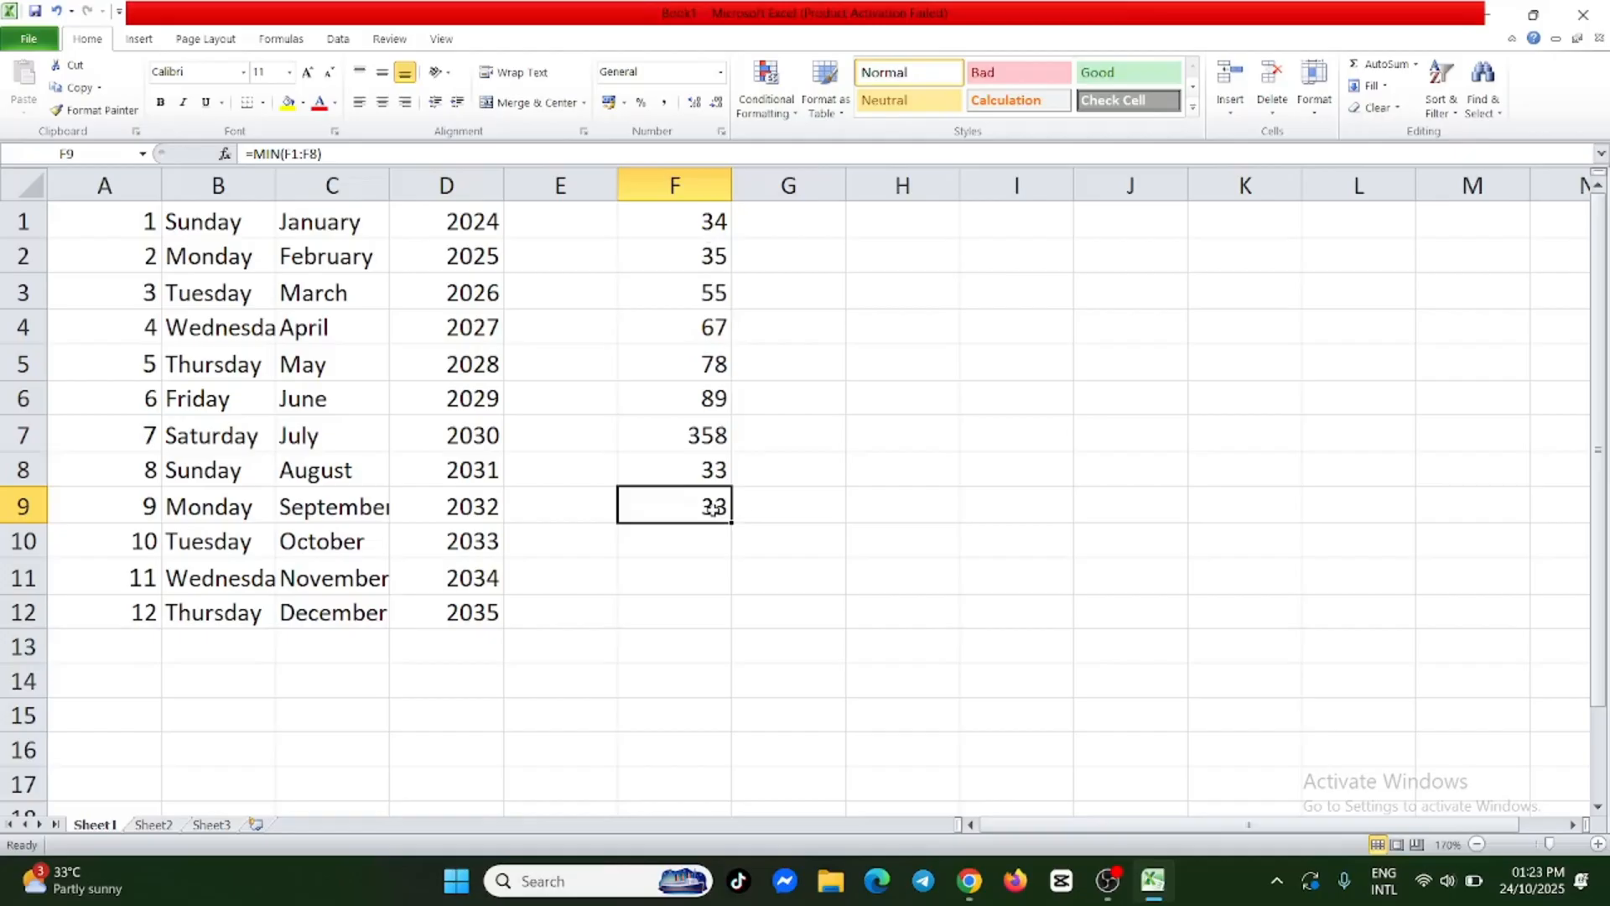
pyautogui.doubleClick(713, 508)
pyautogui.hotkey('shift', 'Left')
pyautogui.hotkey('shift', 'Left')
pyautogui.hotkey('shift', 'Left')
pyautogui.hotkey('shift', 'Left')
pyautogui.hotkey('shift', 'Left')
pyautogui.hotkey('shift', 'Left')
pyautogui.hotkey('shift', 'Left')
pyautogui.hotkey('shift', 'Left')
pyautogui.hotkey('shift', 'Left')
pyautogui.hotkey('shift', 'Left')
pyautogui.hotkey('shift', 'Left')
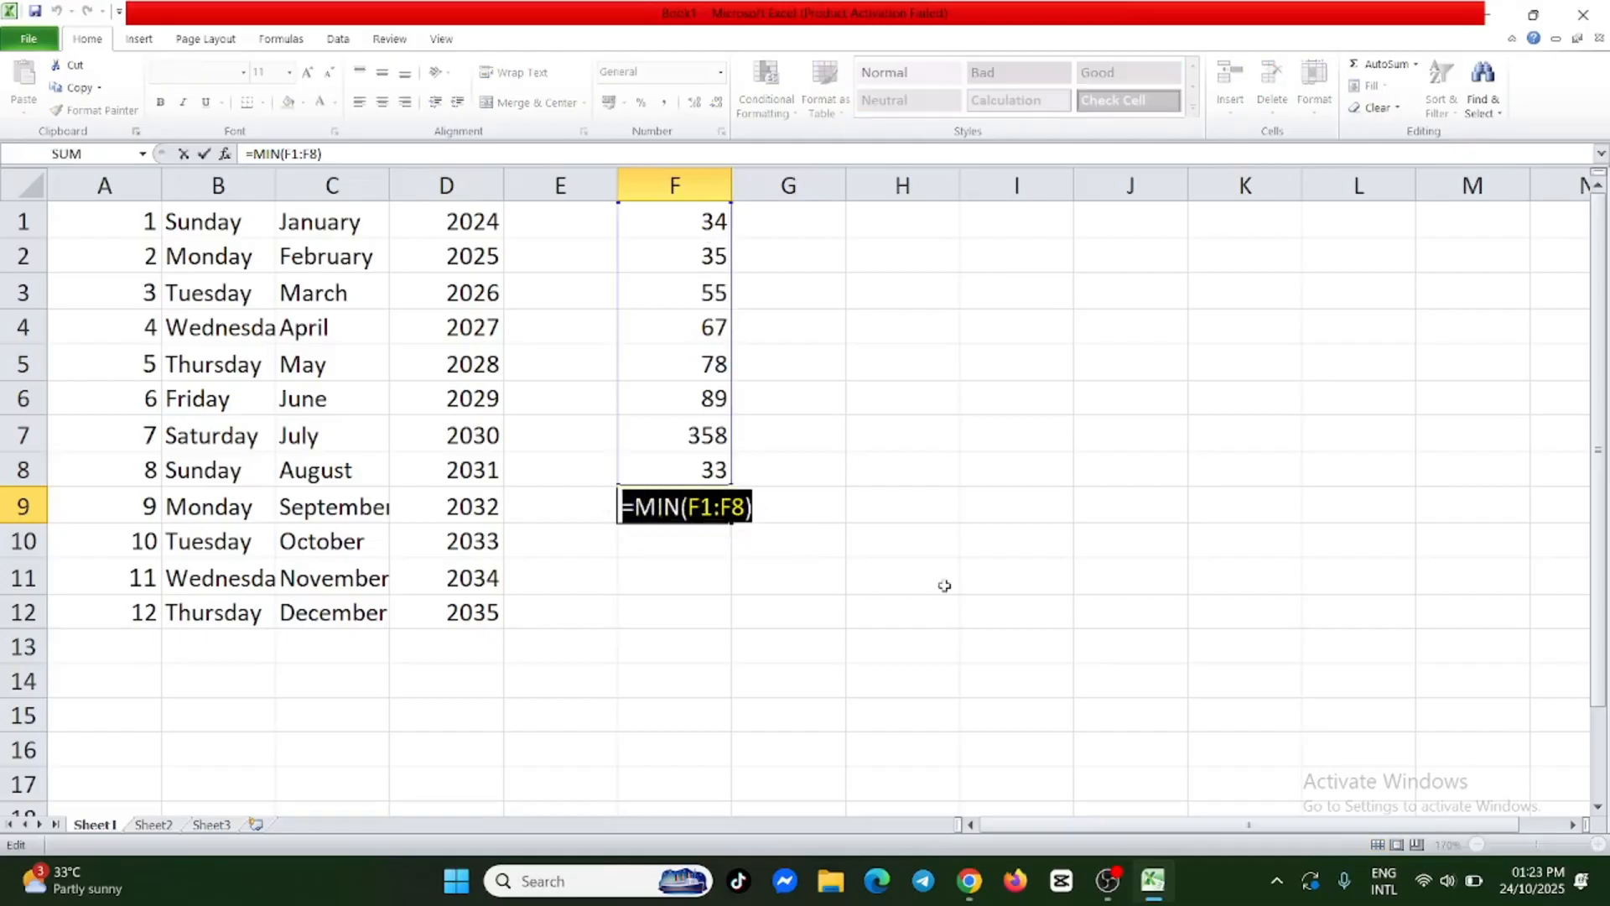
pyautogui.press('BackSpace')
pyautogui.click(726, 570)
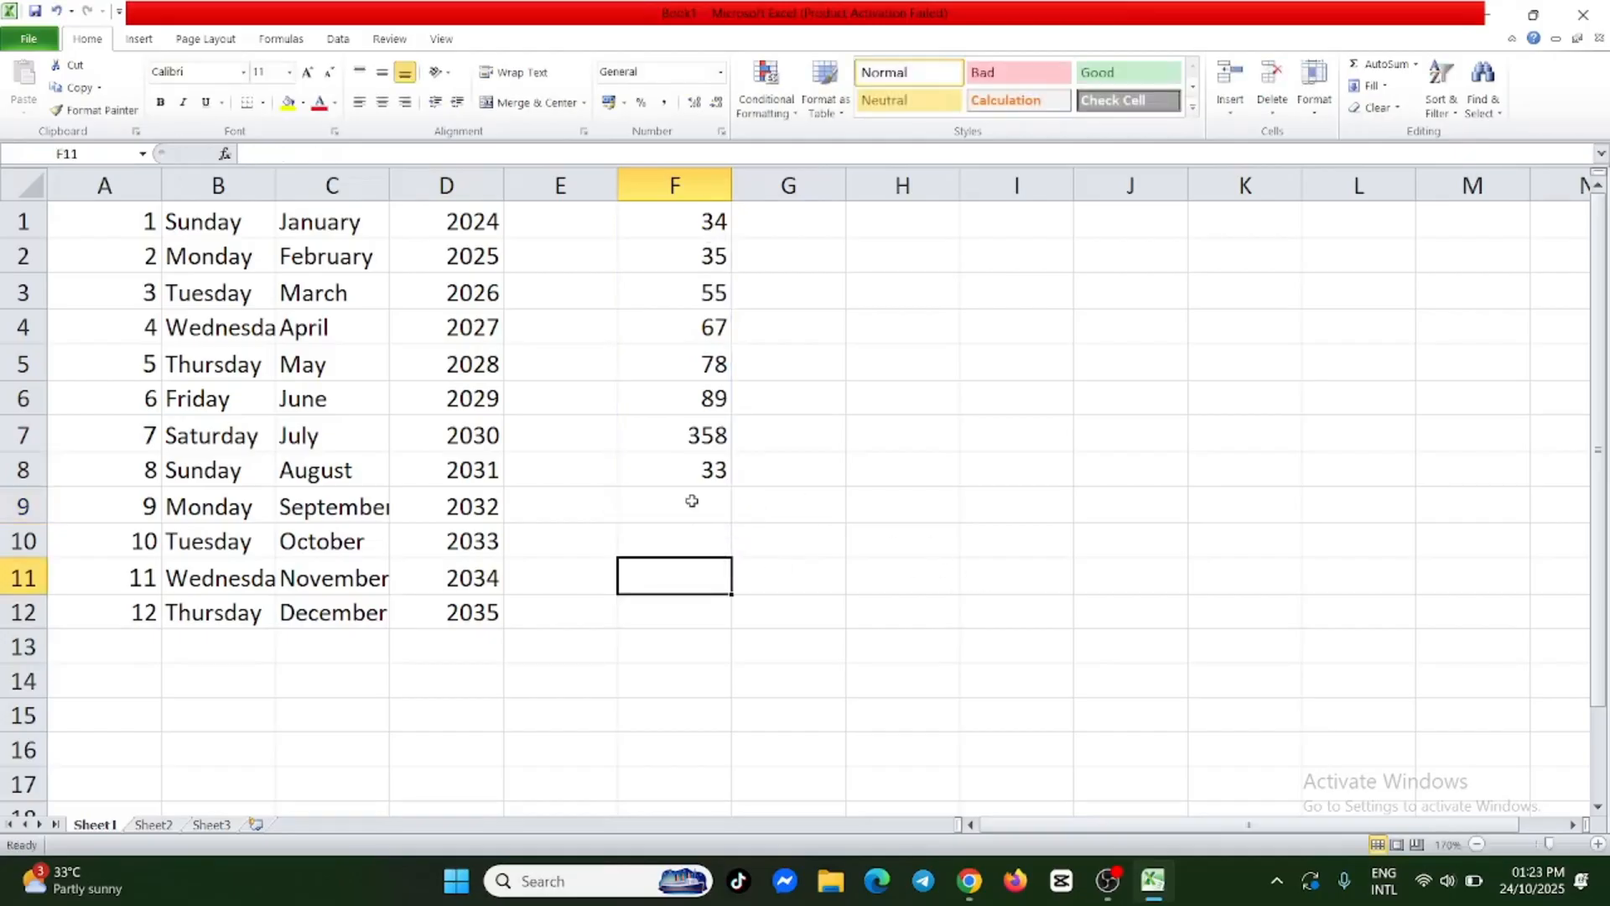
# Find the largest number in column F by entering the formula =MAX(F1:F8) in F9.
pyautogui.doubleClick(692, 502)
pyautogui.write('=')
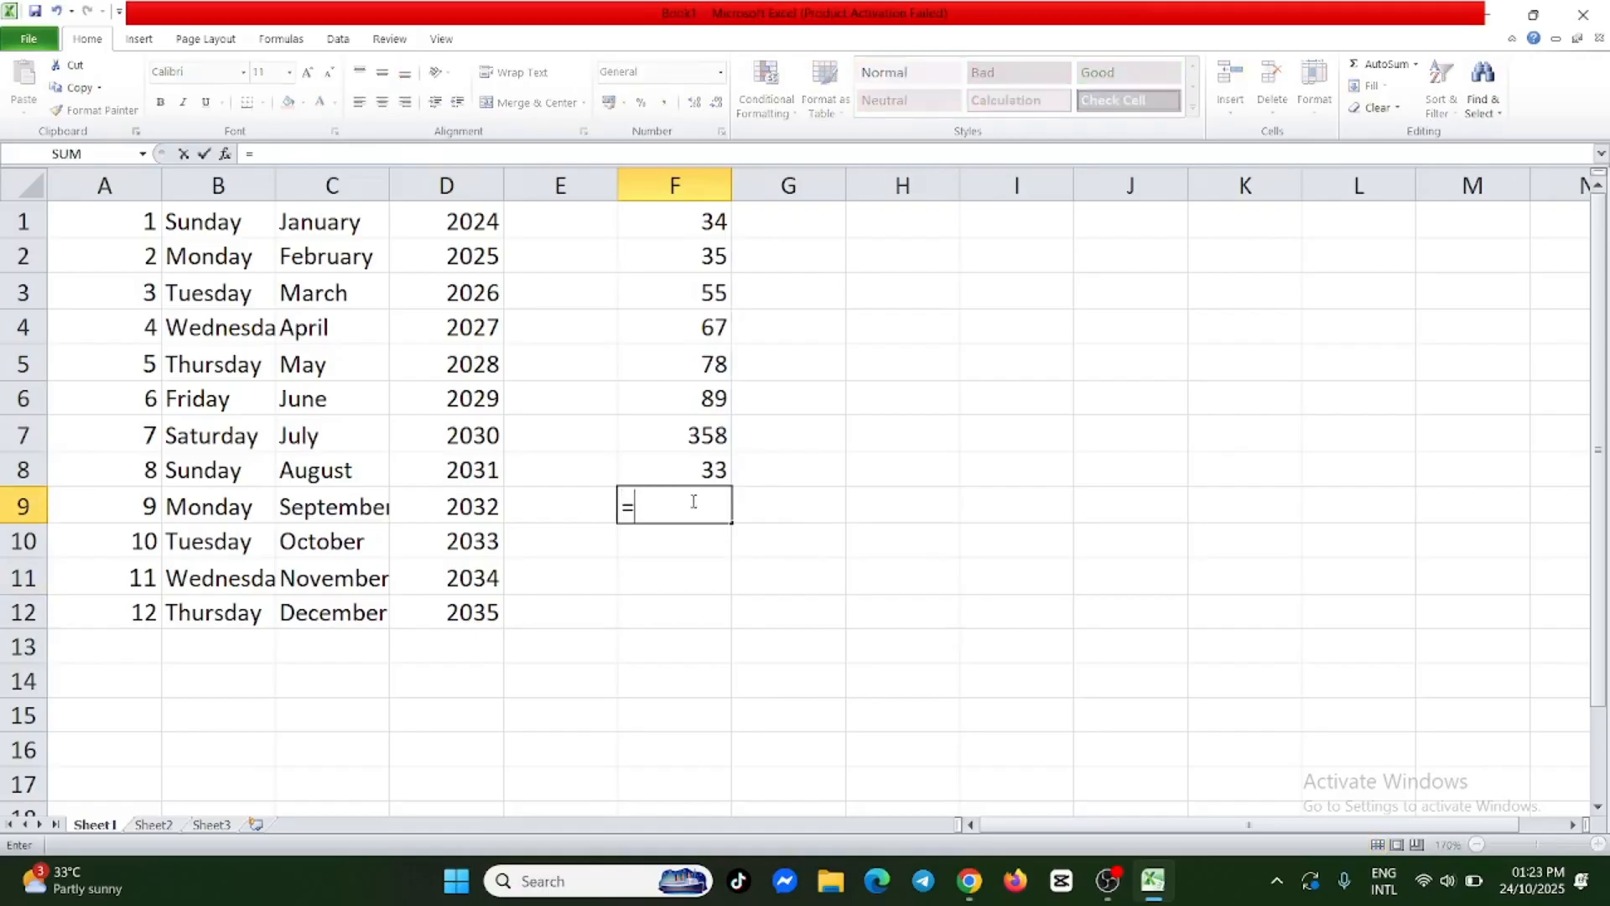
pyautogui.write('MAX')
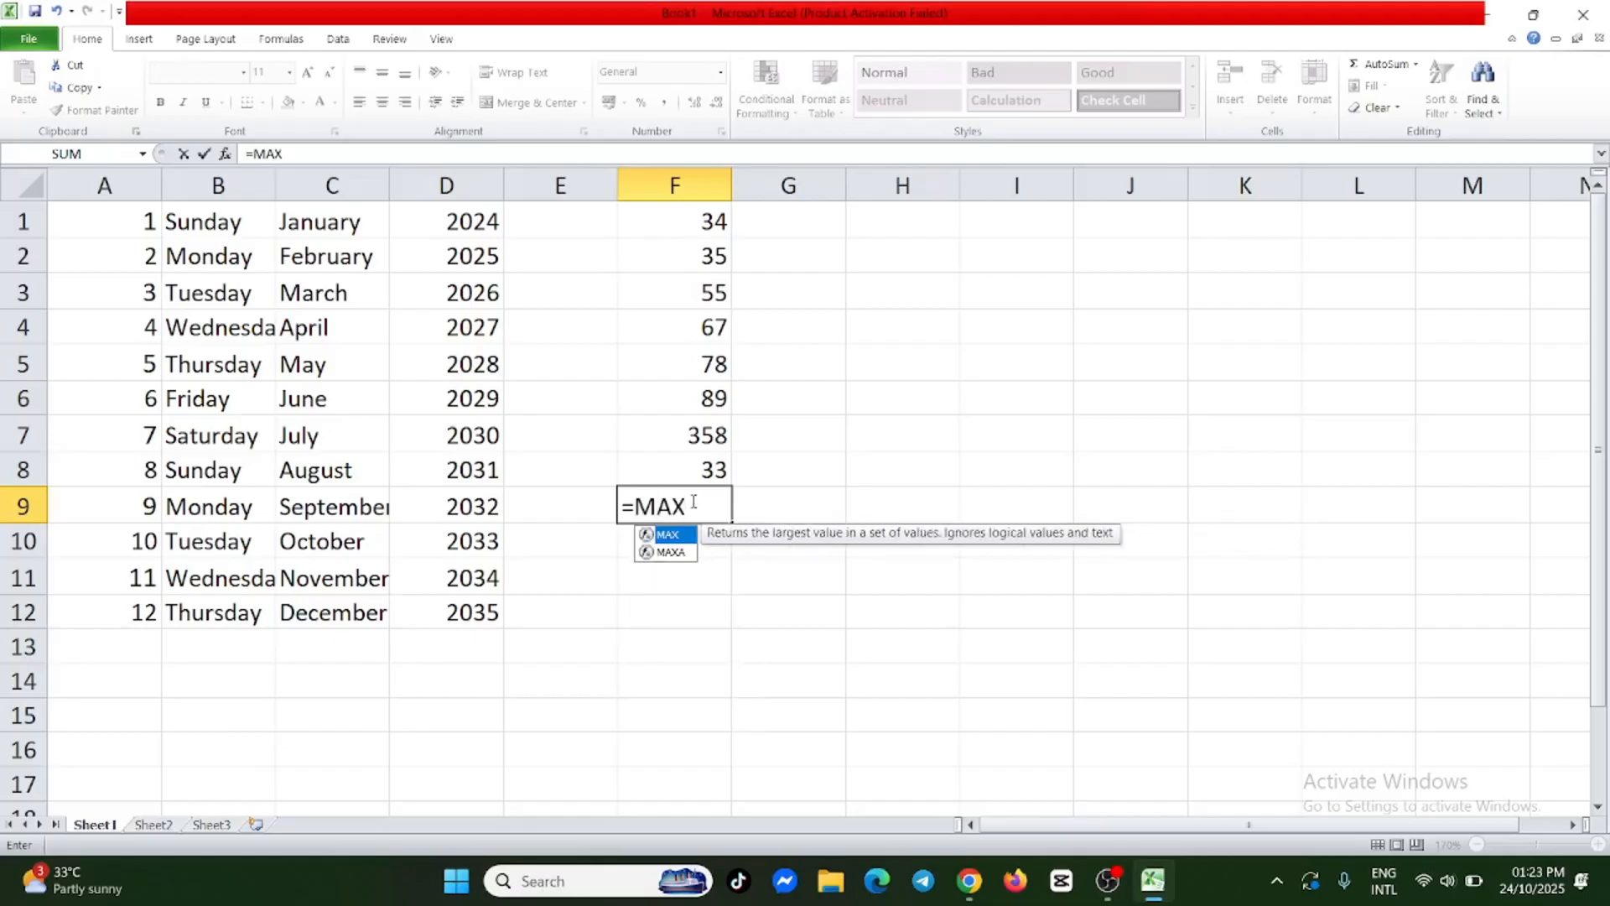
pyautogui.write('(')
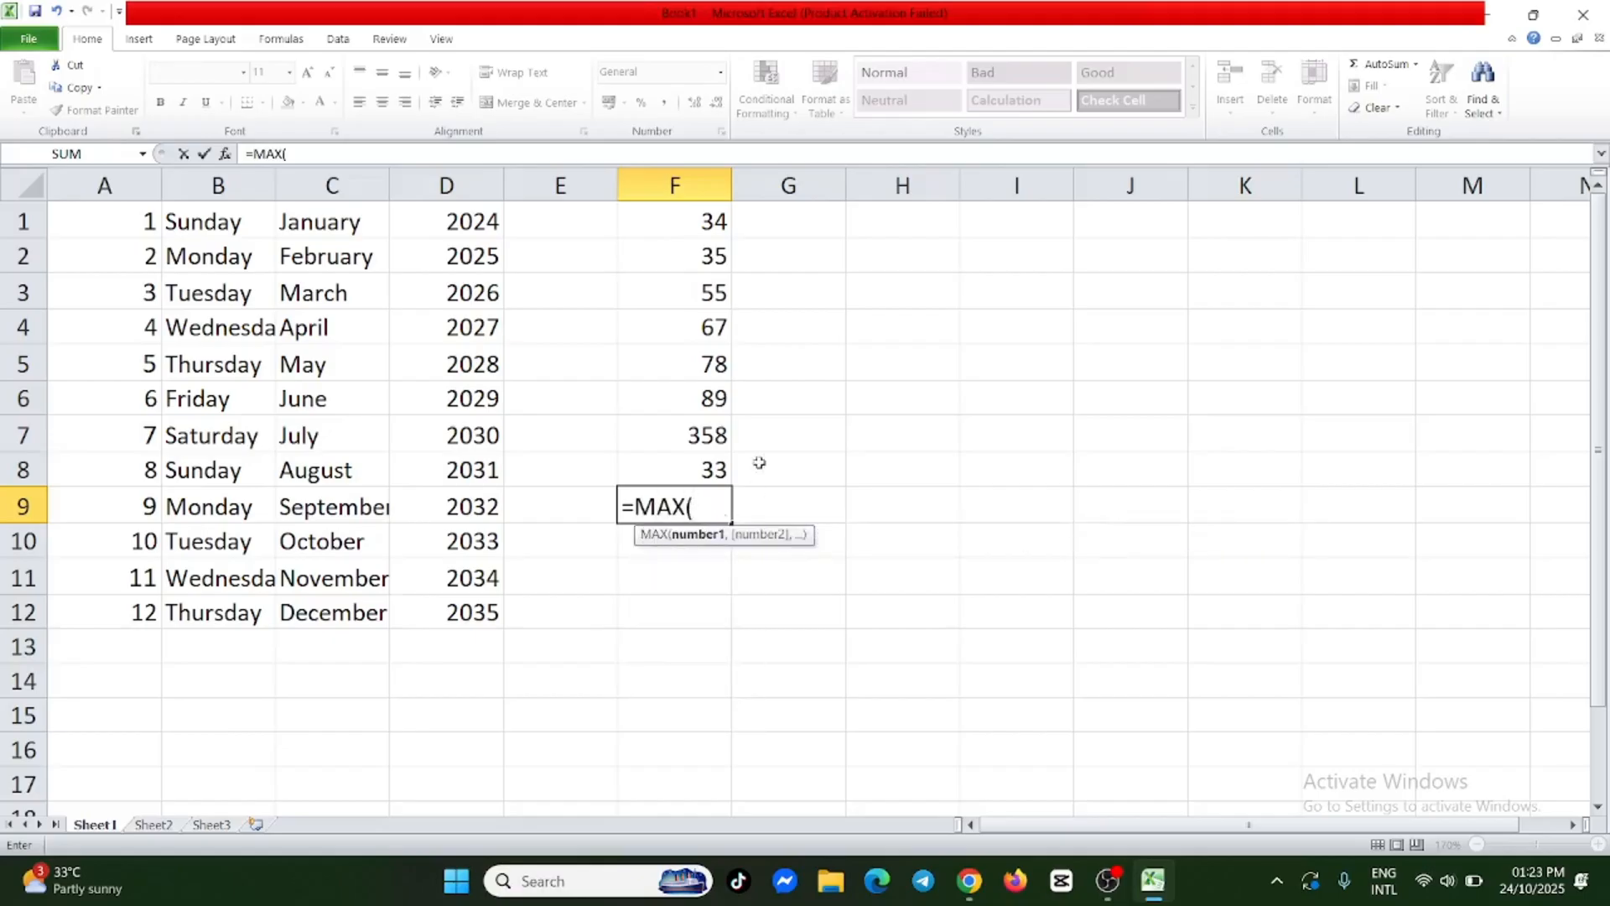
pyautogui.click(715, 225)
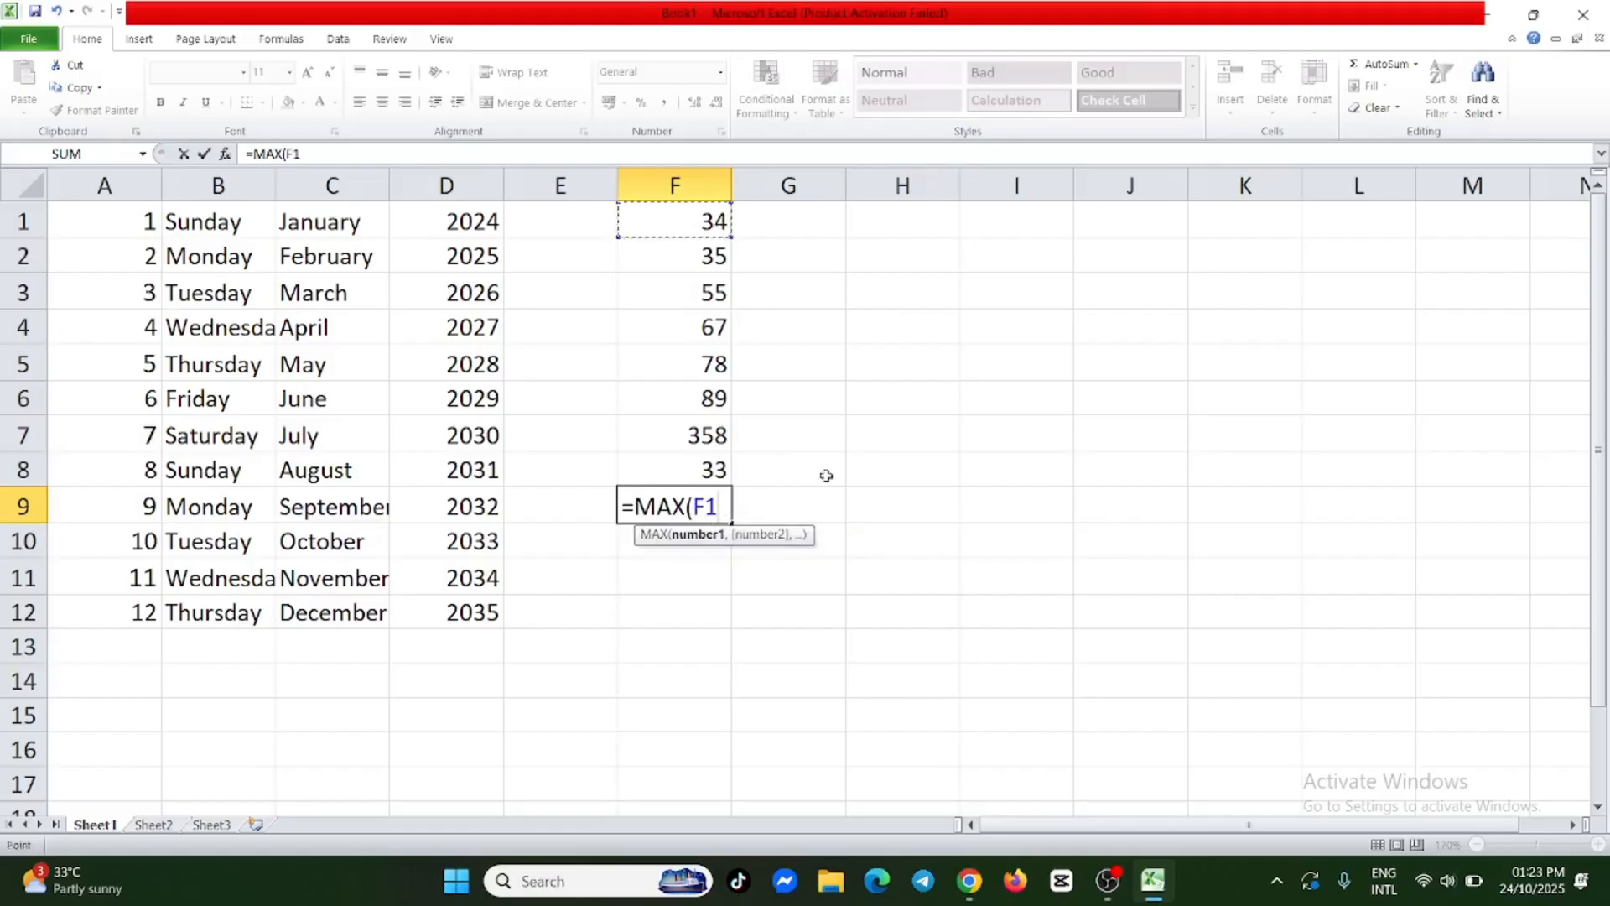
pyautogui.press('F8')
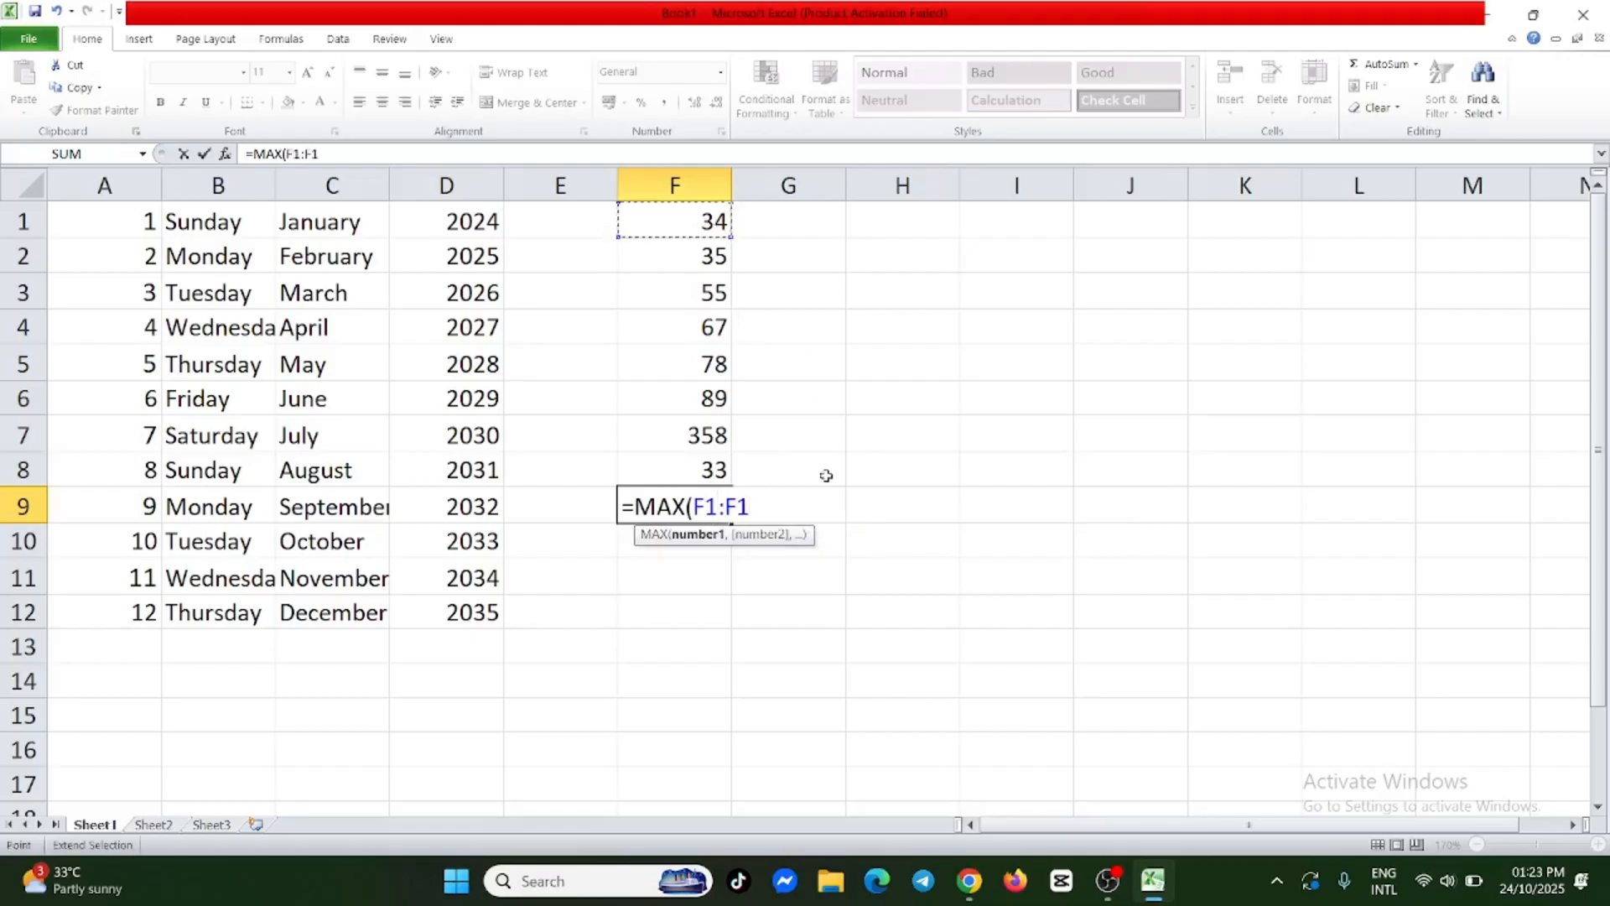
pyautogui.click(760, 506)
pyautogui.press('BackSpace')
pyautogui.press('BackSpace')
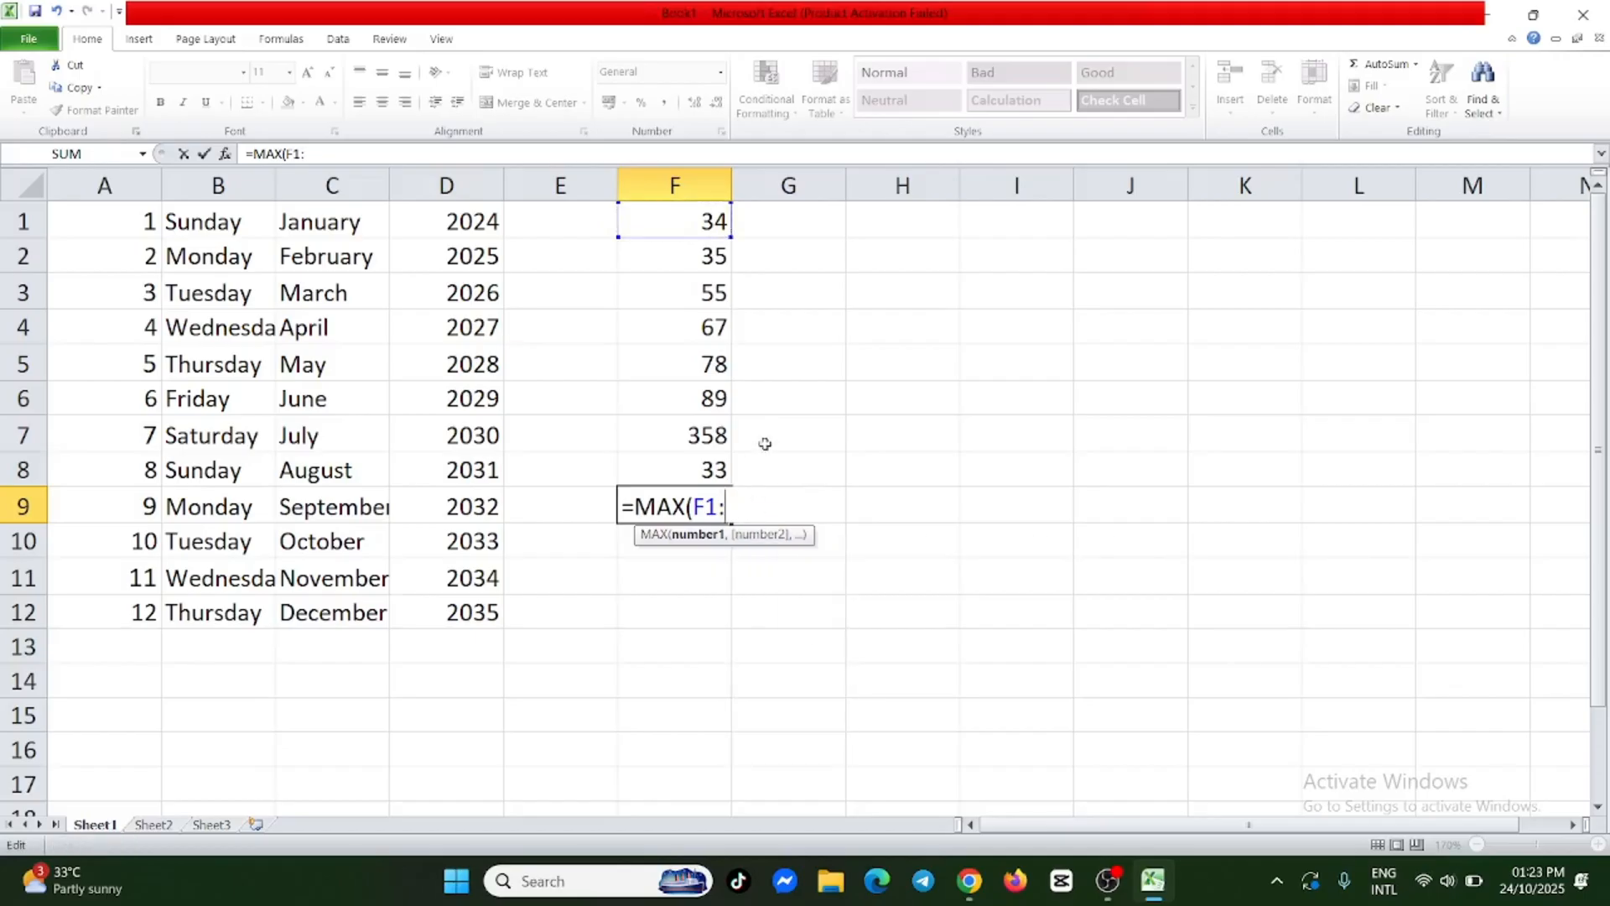
pyautogui.click(709, 470)
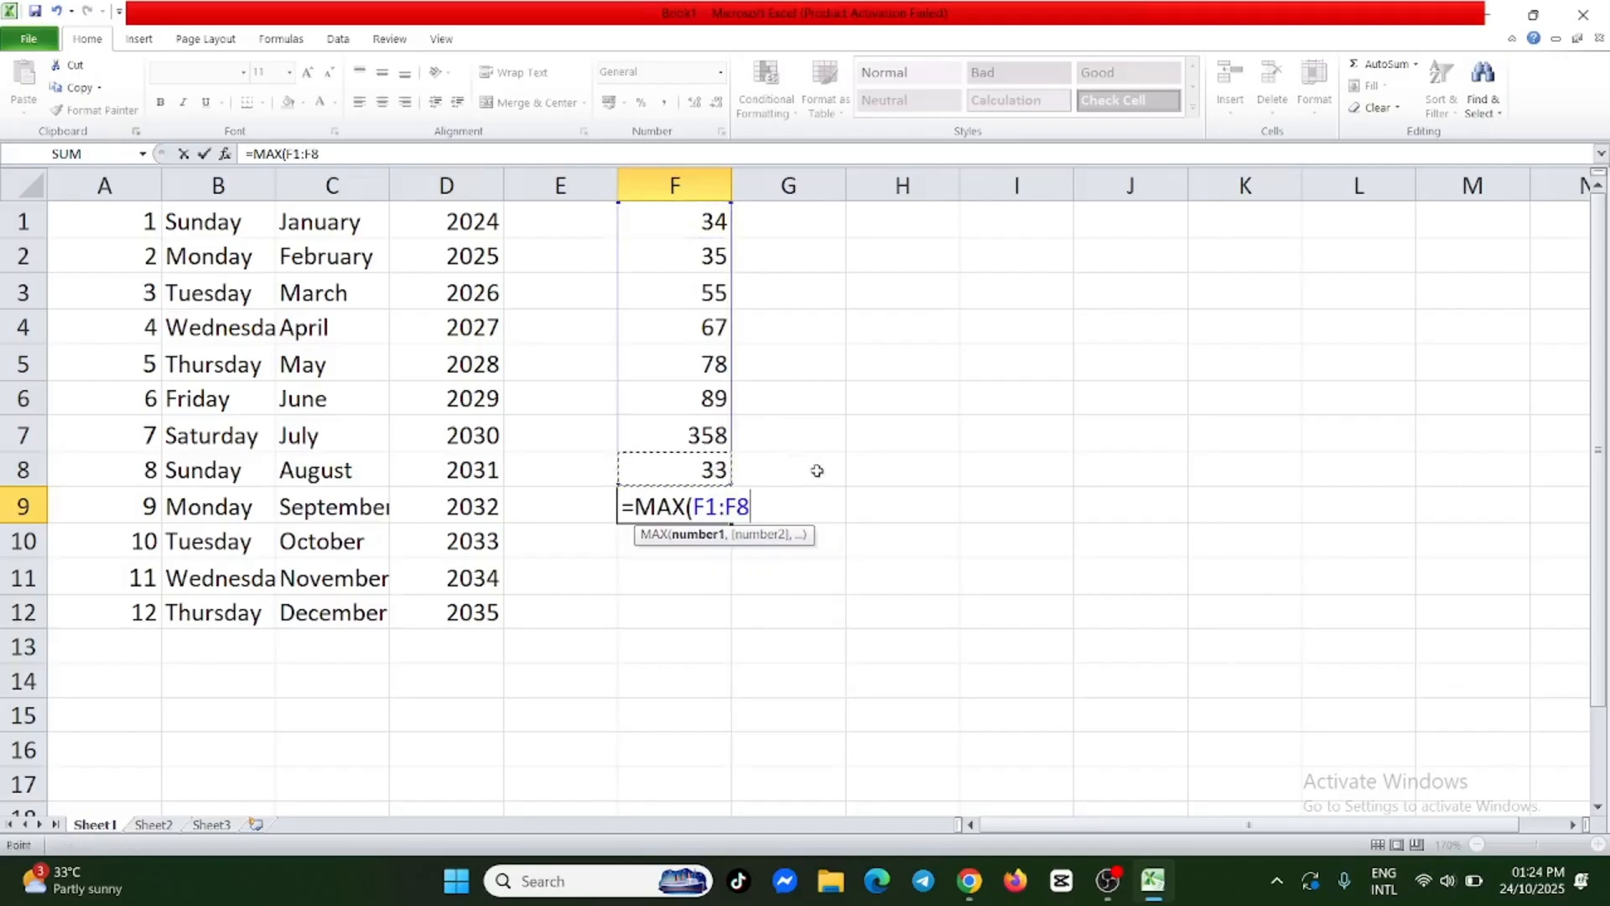
pyautogui.write(')')
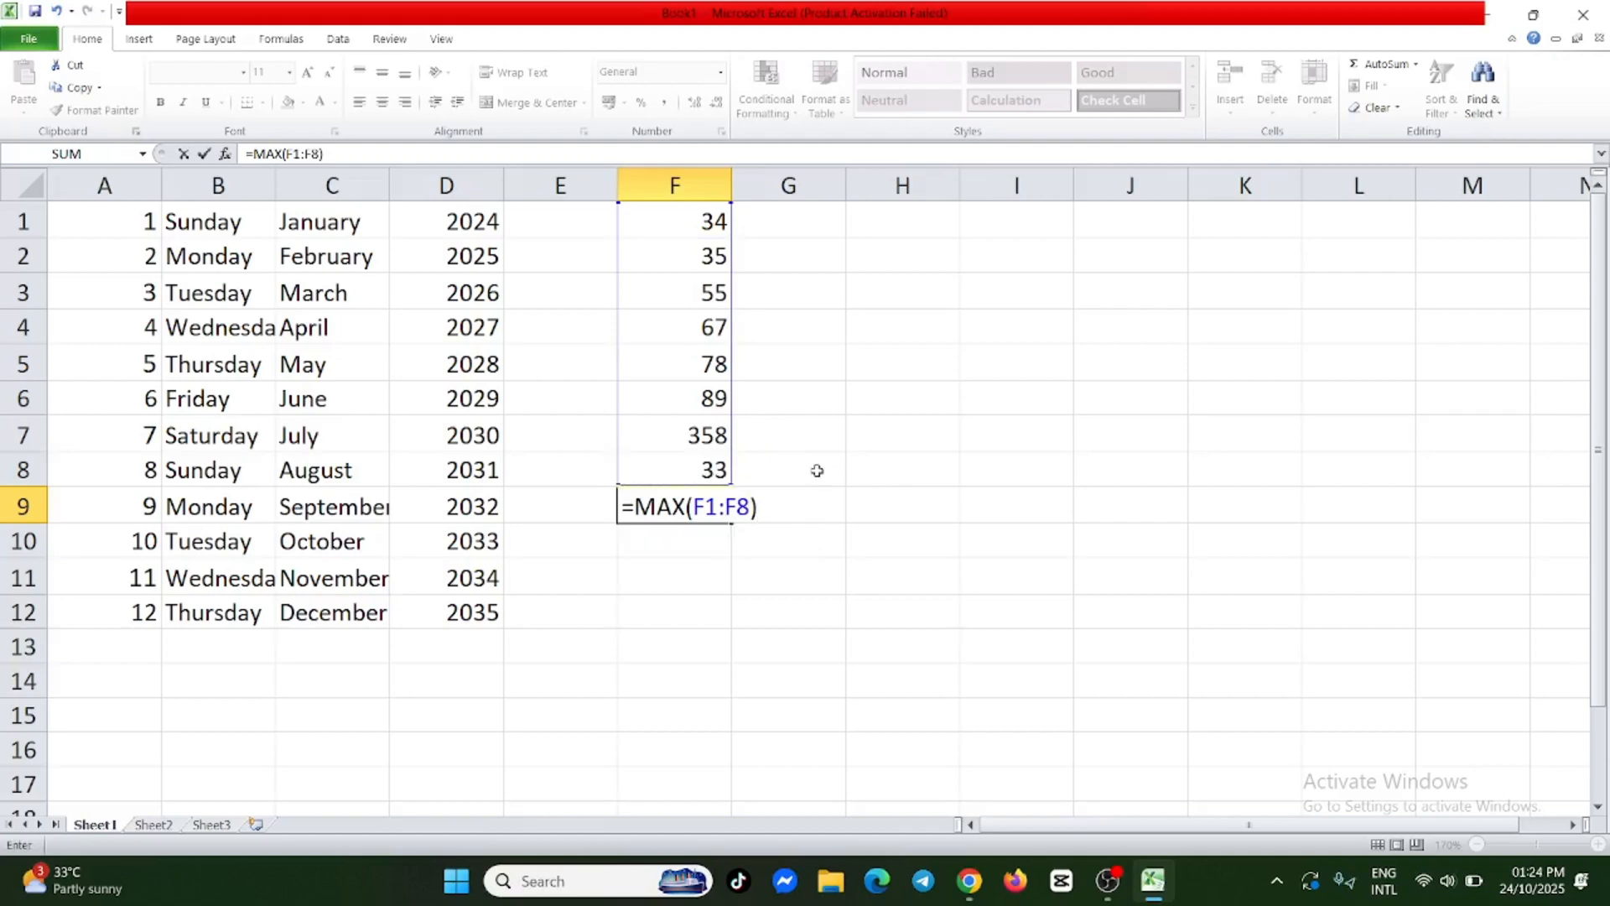
pyautogui.press('Return')
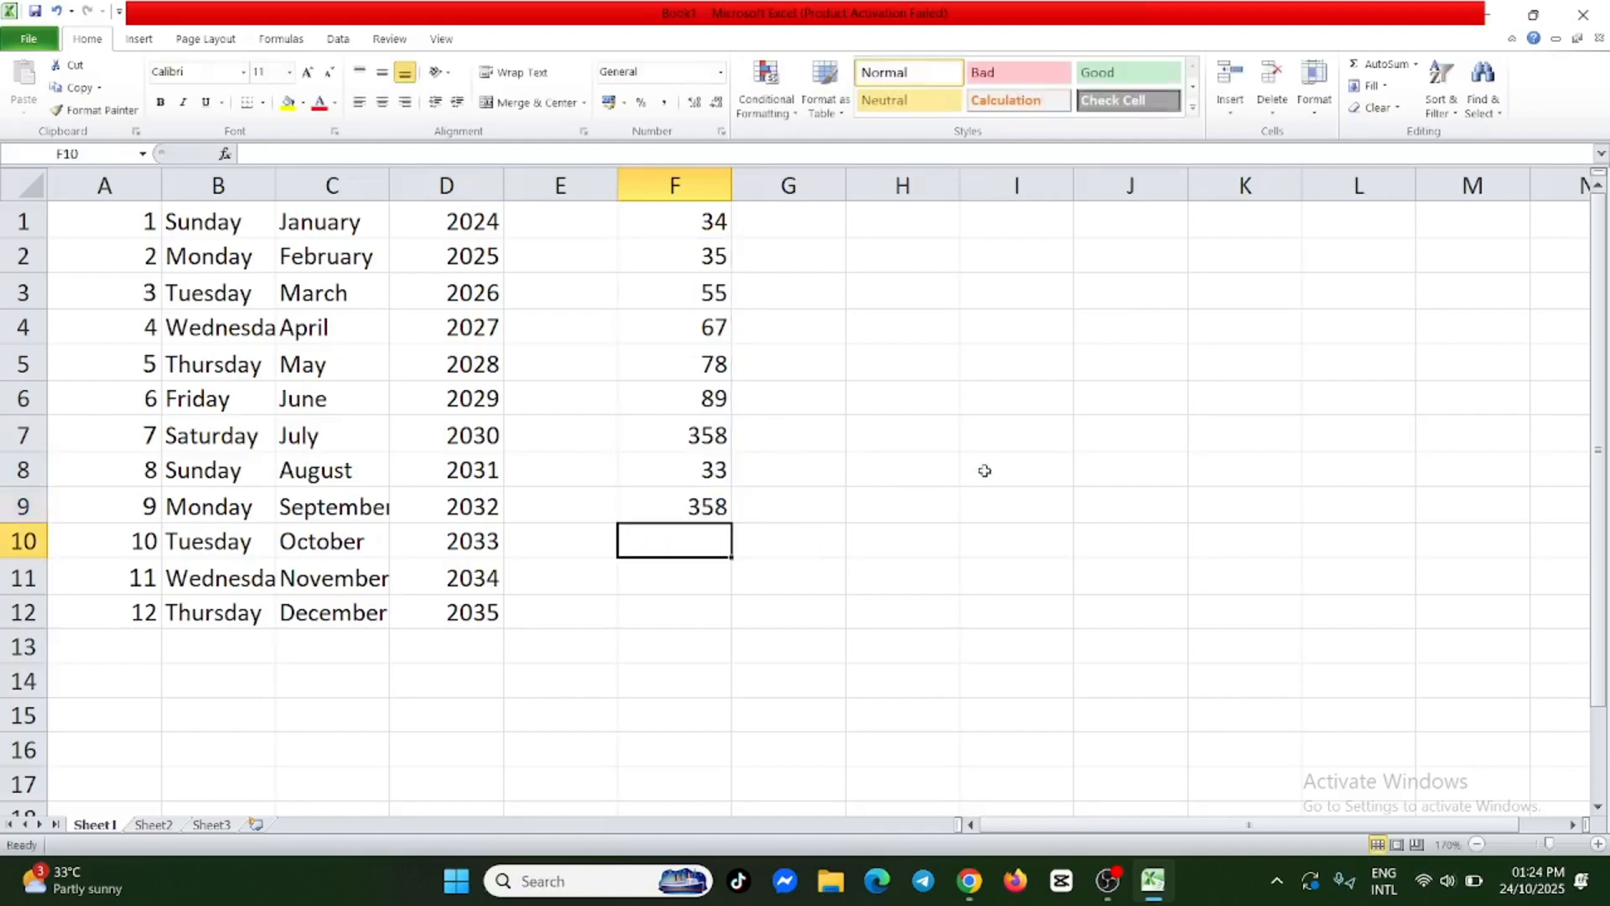
# Delete the MAX formula from F9, leaving the cell empty.
pyautogui.click(703, 507)
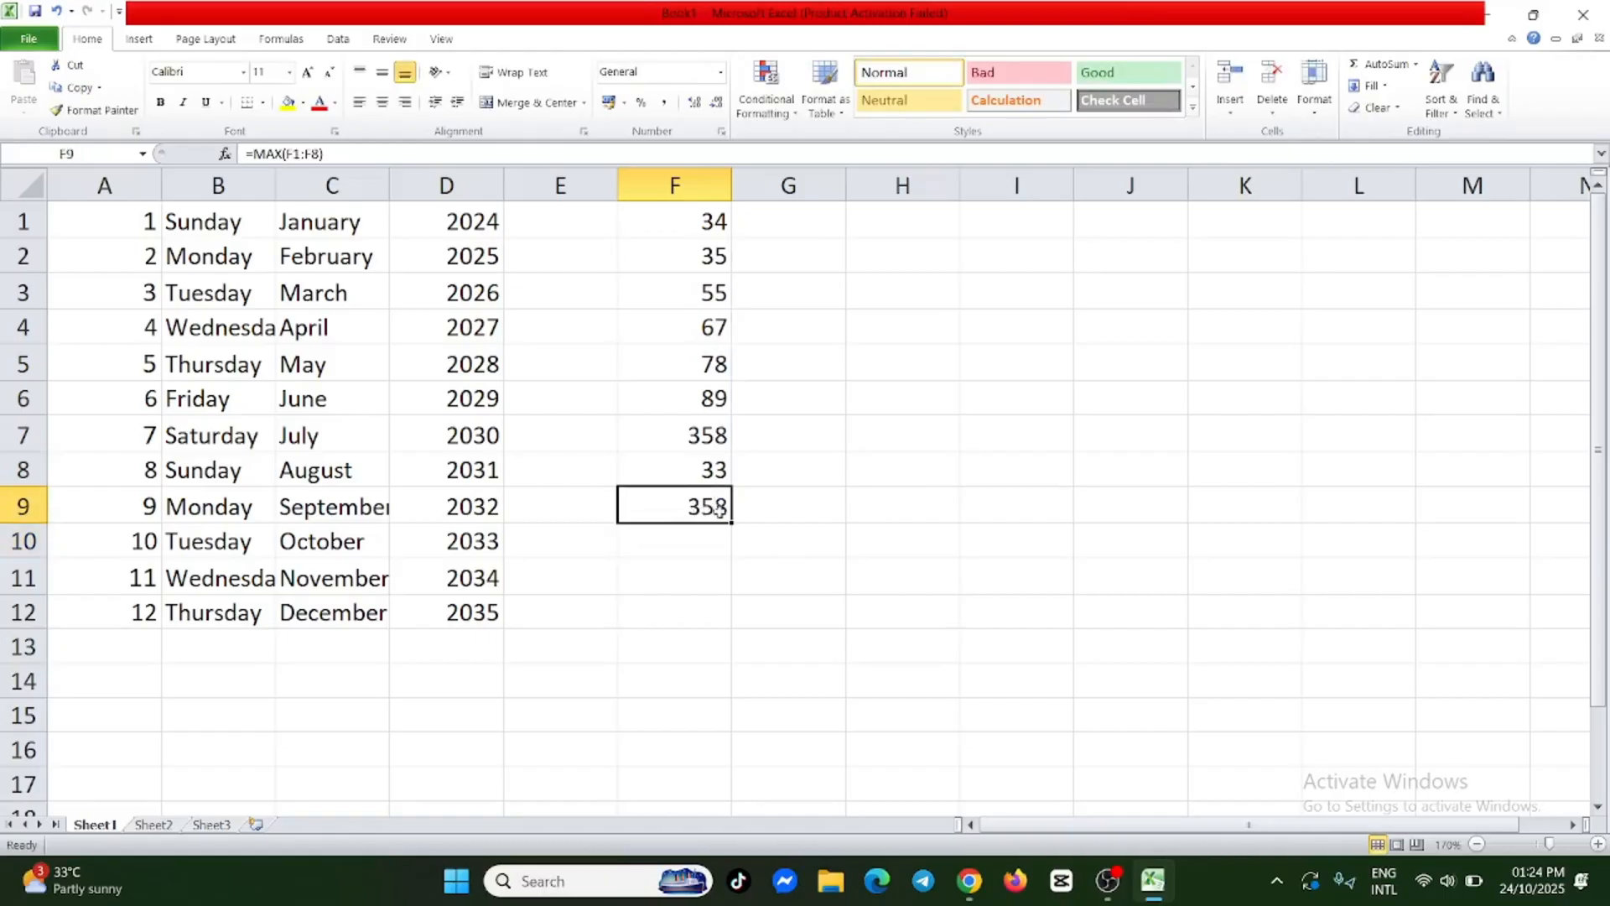
pyautogui.doubleClick(718, 510)
pyautogui.moveTo(765, 507); pyautogui.dragTo(621, 507)
pyautogui.press('BackSpace')
pyautogui.click(885, 408)
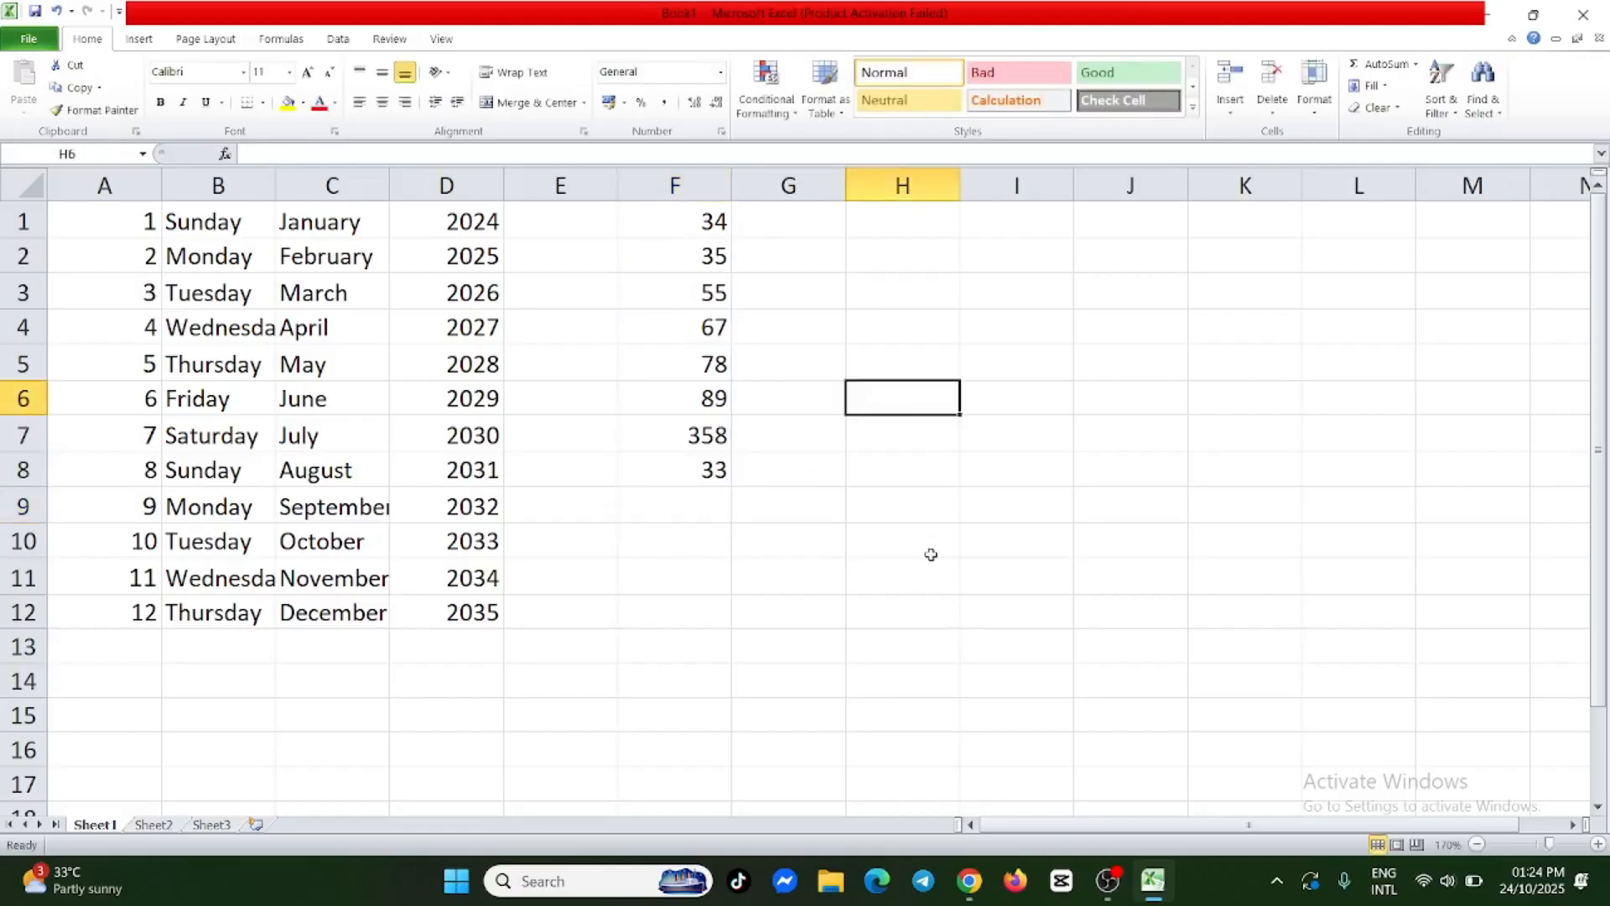
# Enter an 11-digit phone number with a leading zero in H1.
pyautogui.doubleClick(891, 227)
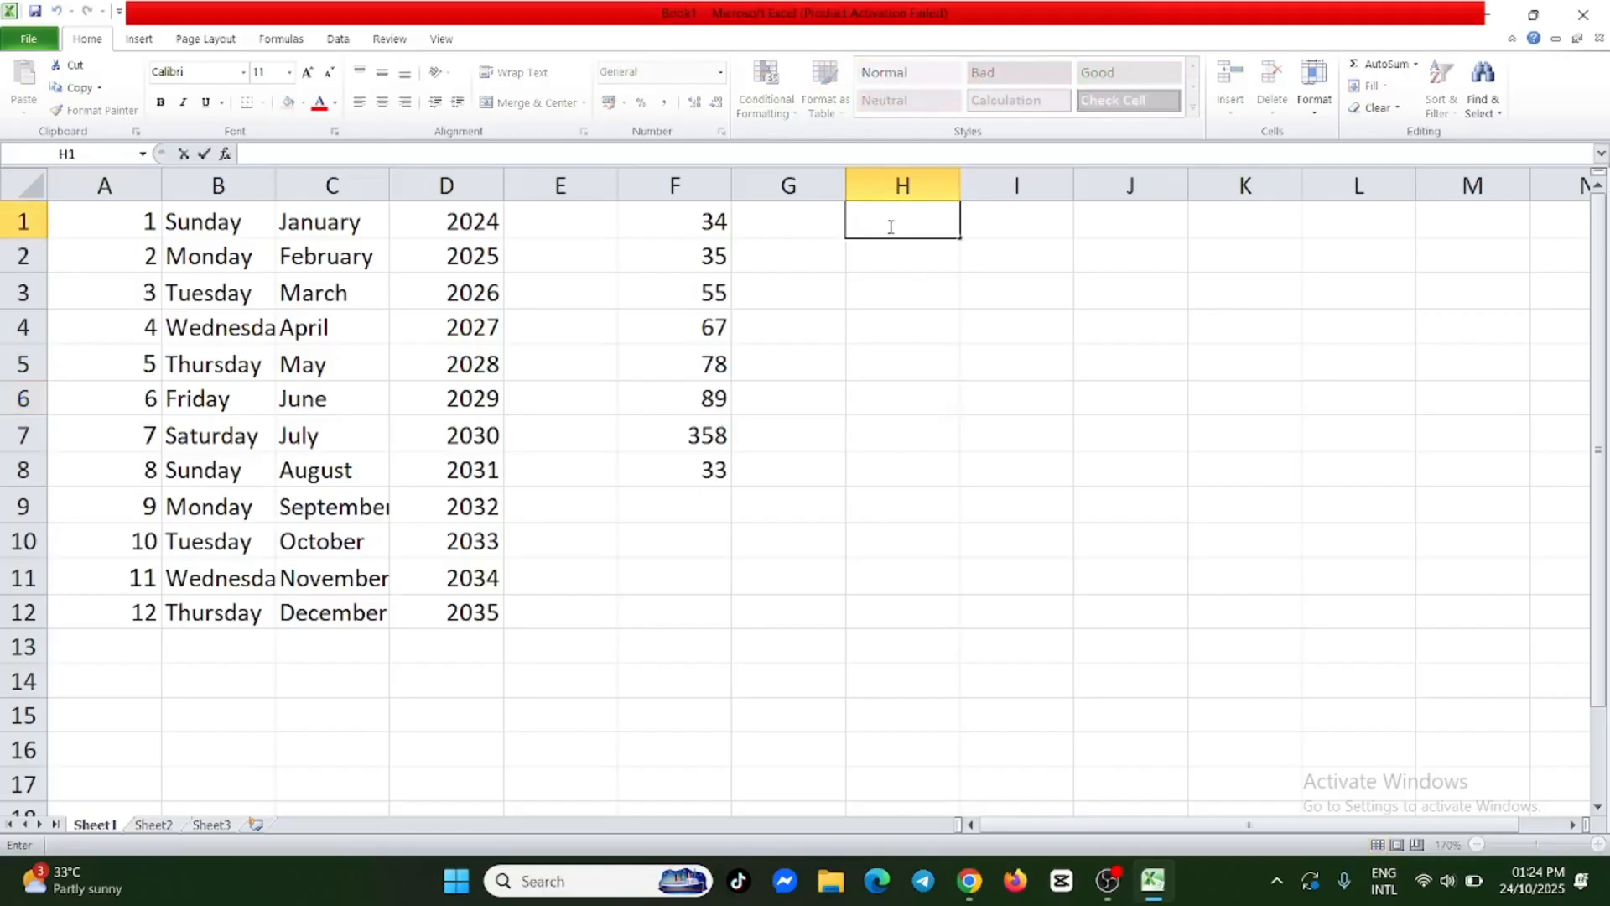
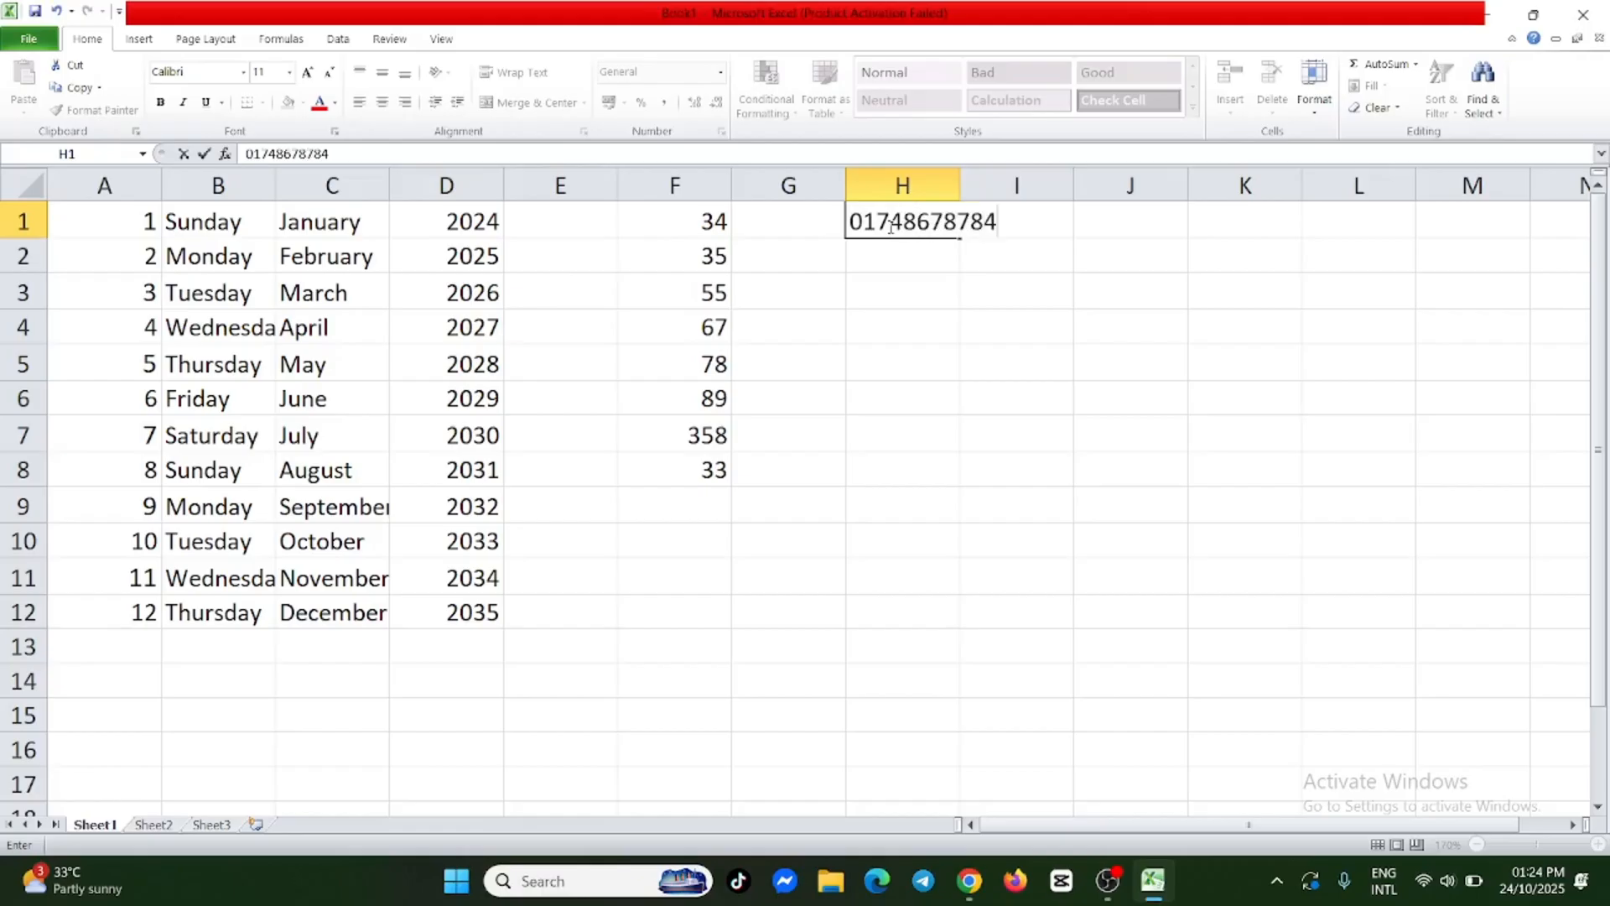
pyautogui.click(891, 289)
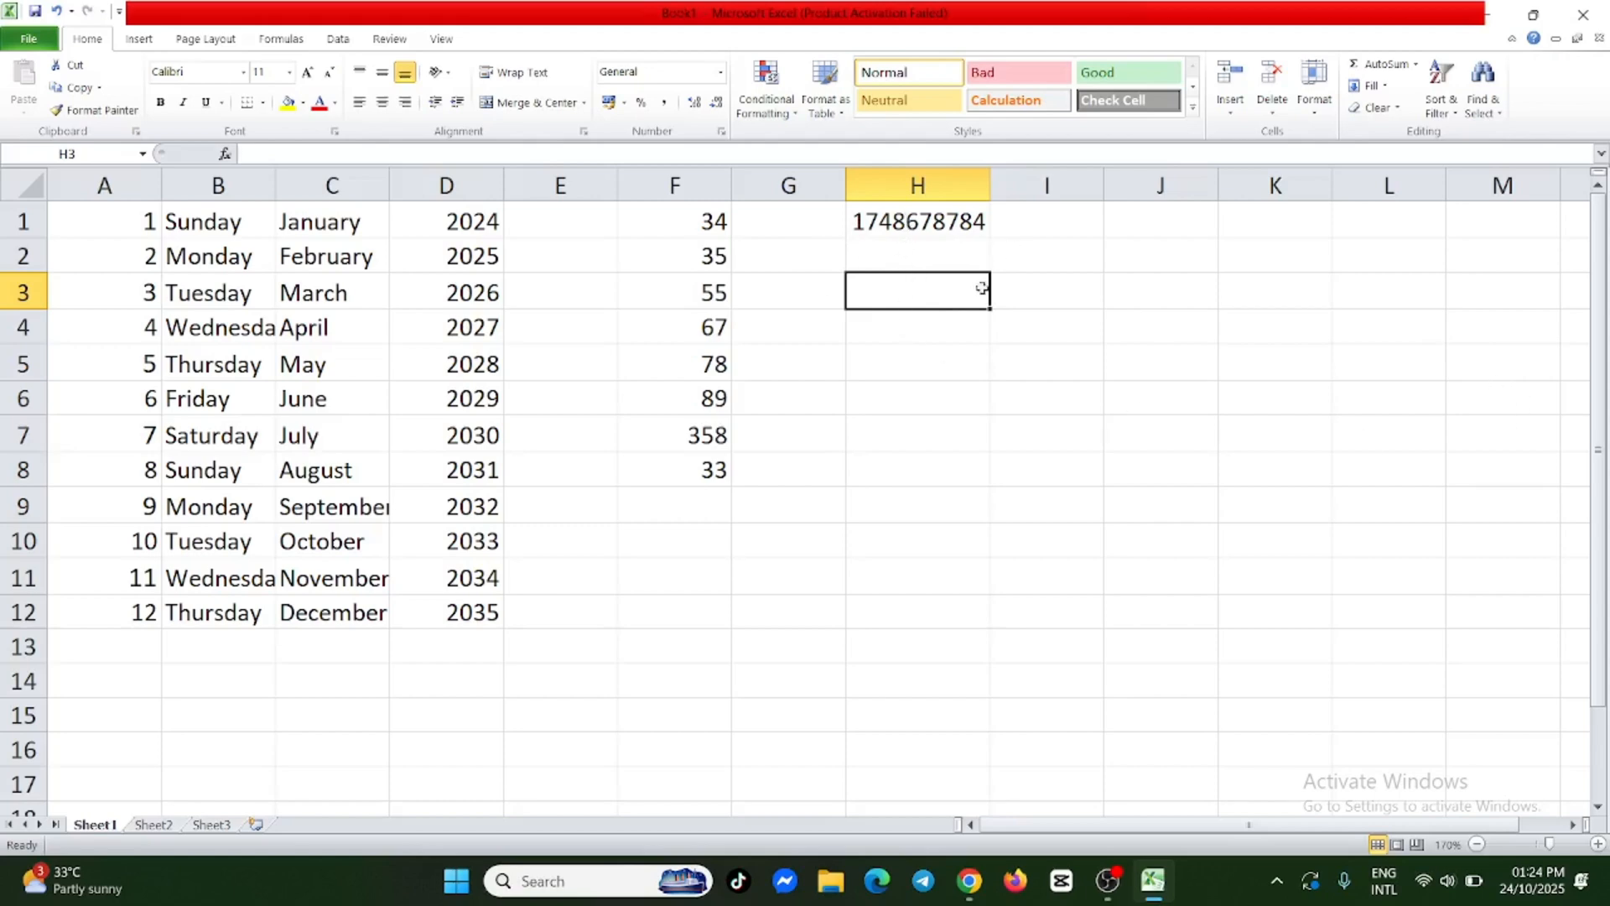
# Change the number format of the phone number cell H1 to Text.
pyautogui.click(950, 221)
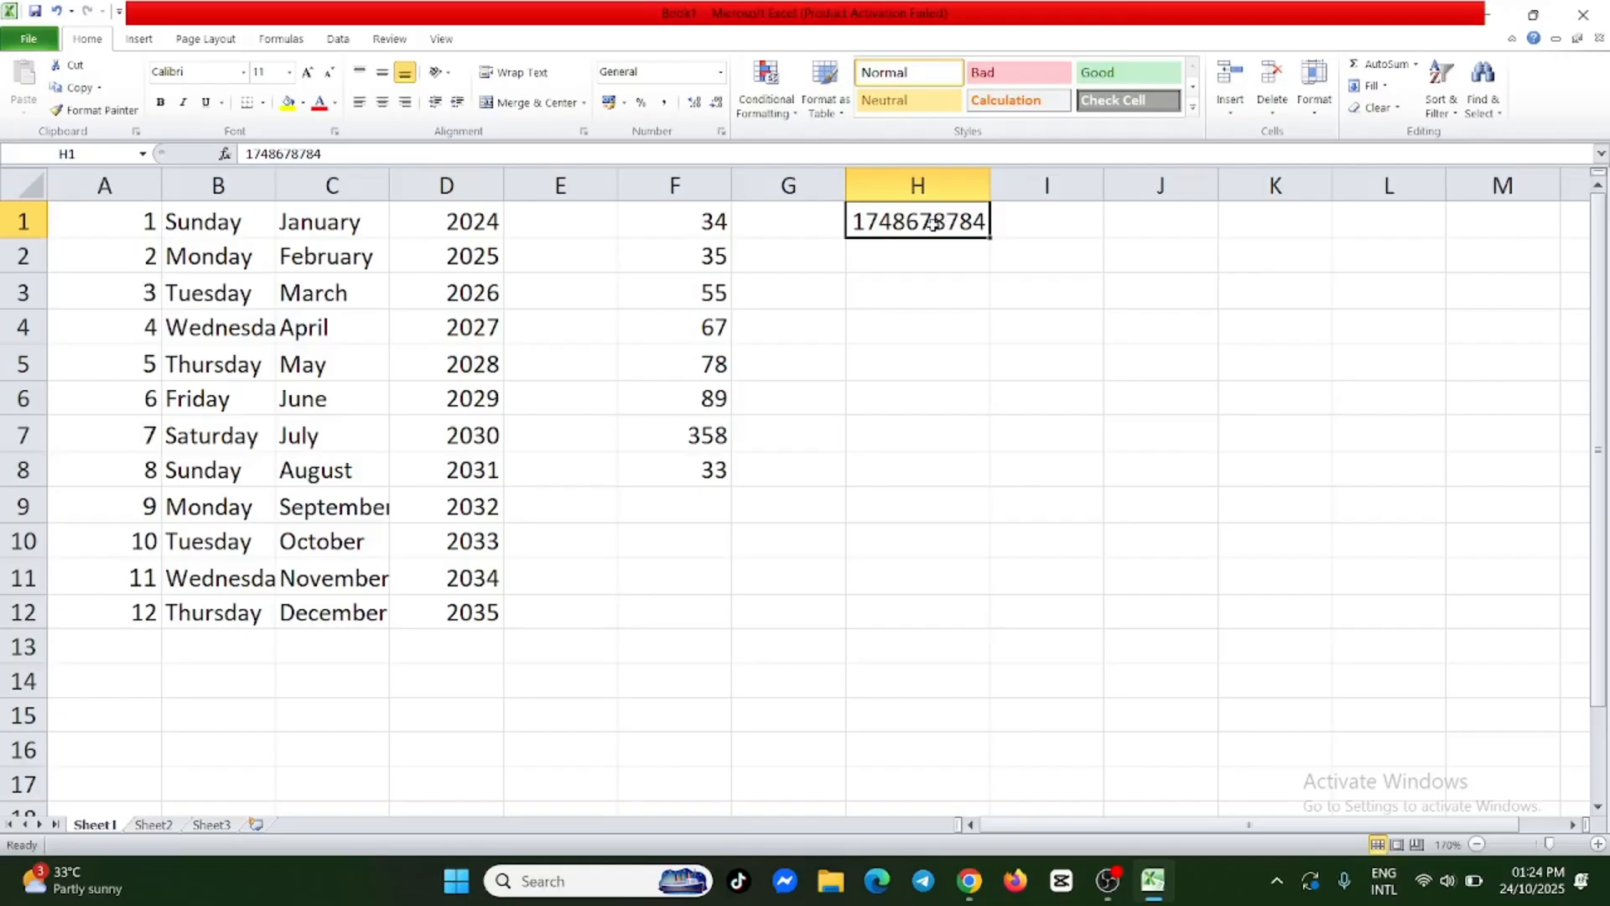
pyautogui.rightClick(936, 225)
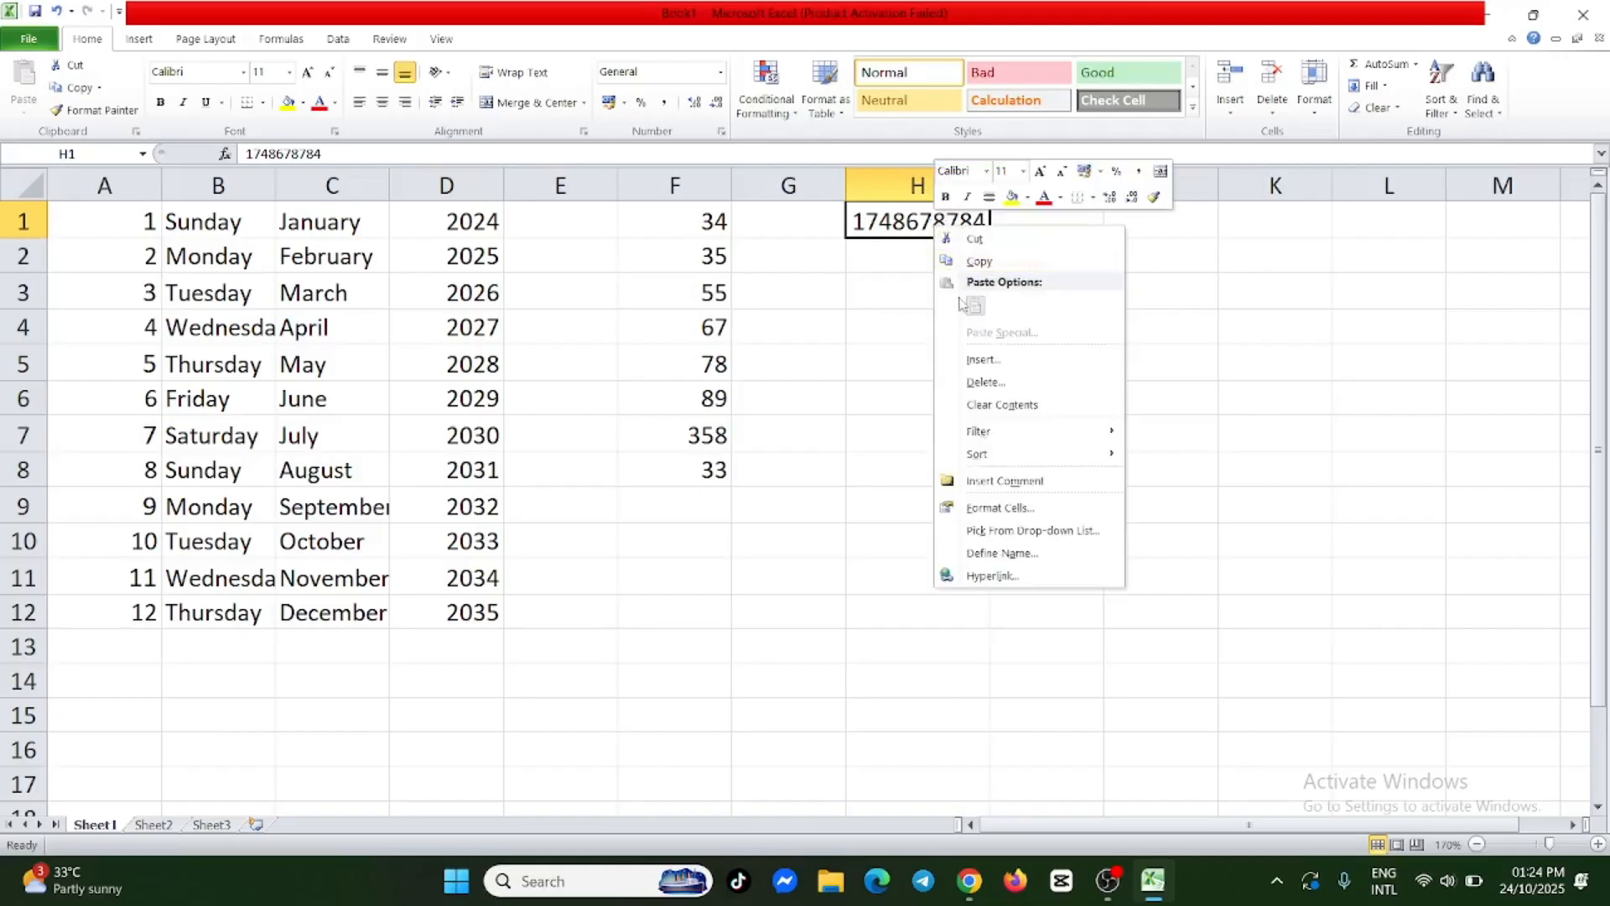
pyautogui.click(1030, 510)
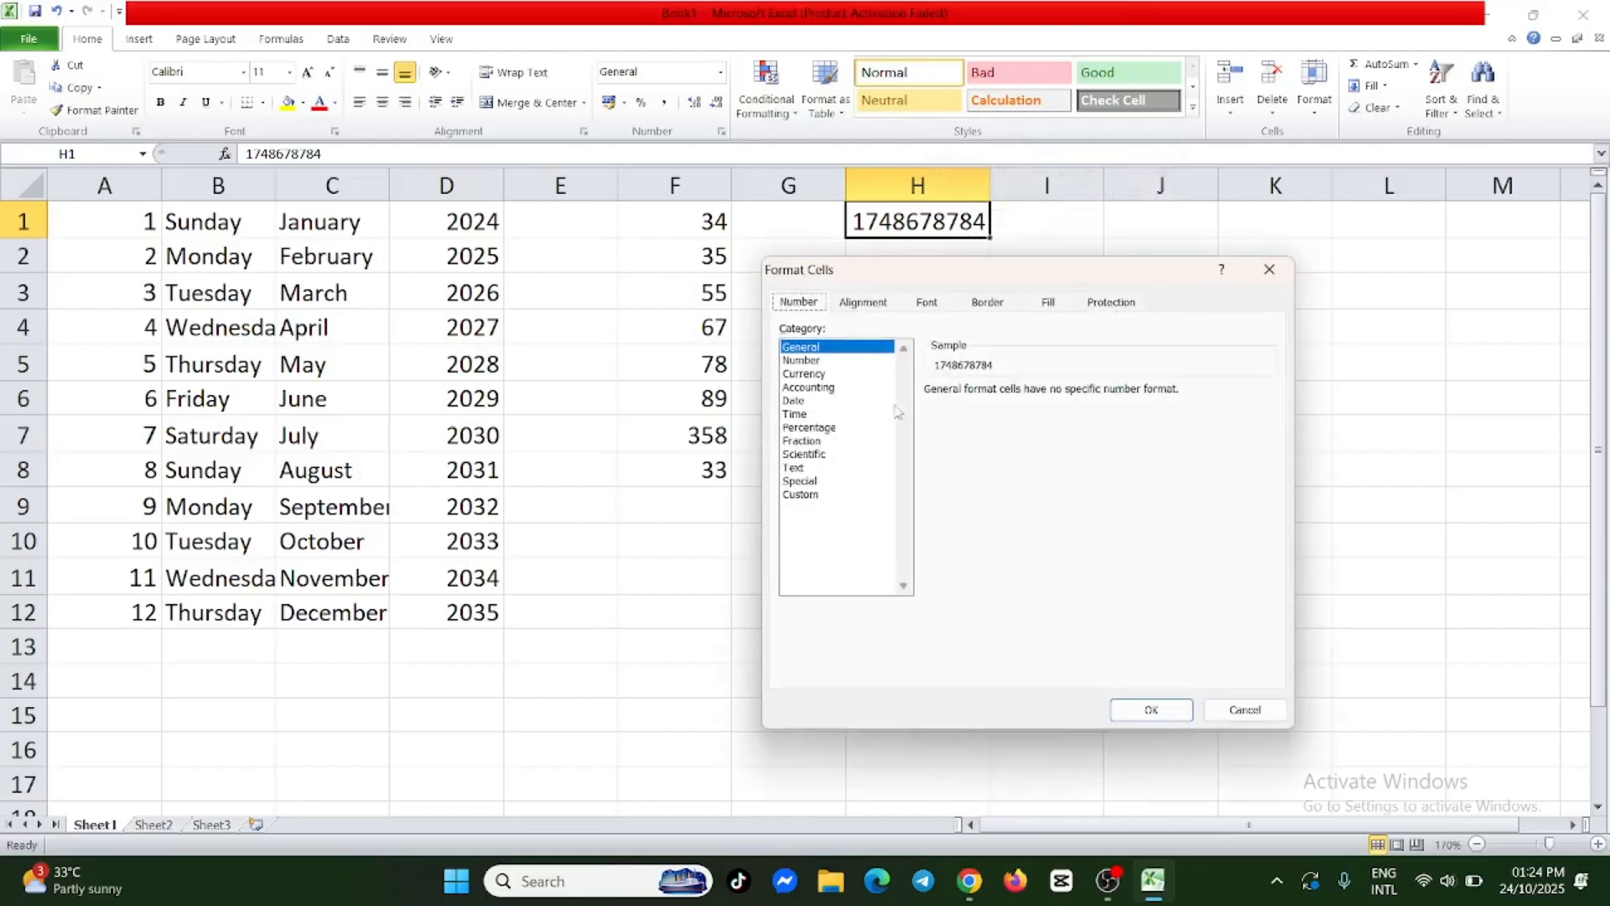
pyautogui.click(795, 468)
pyautogui.click(1147, 710)
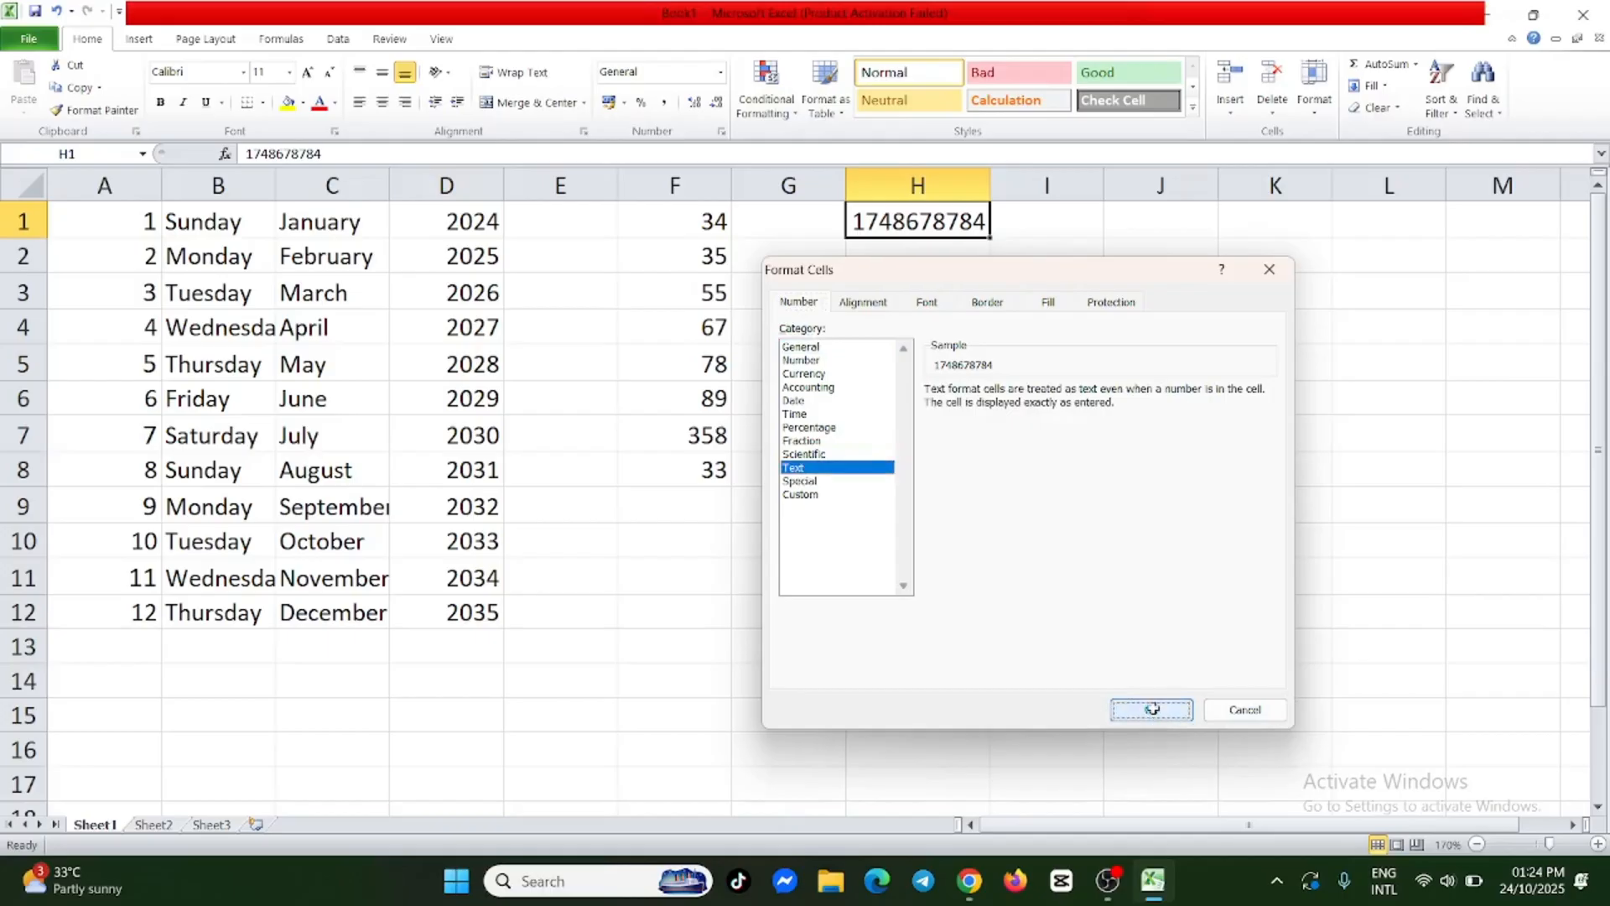
# Add a leading 0 in front of the phone number in H1.
pyautogui.doubleClick(857, 225)
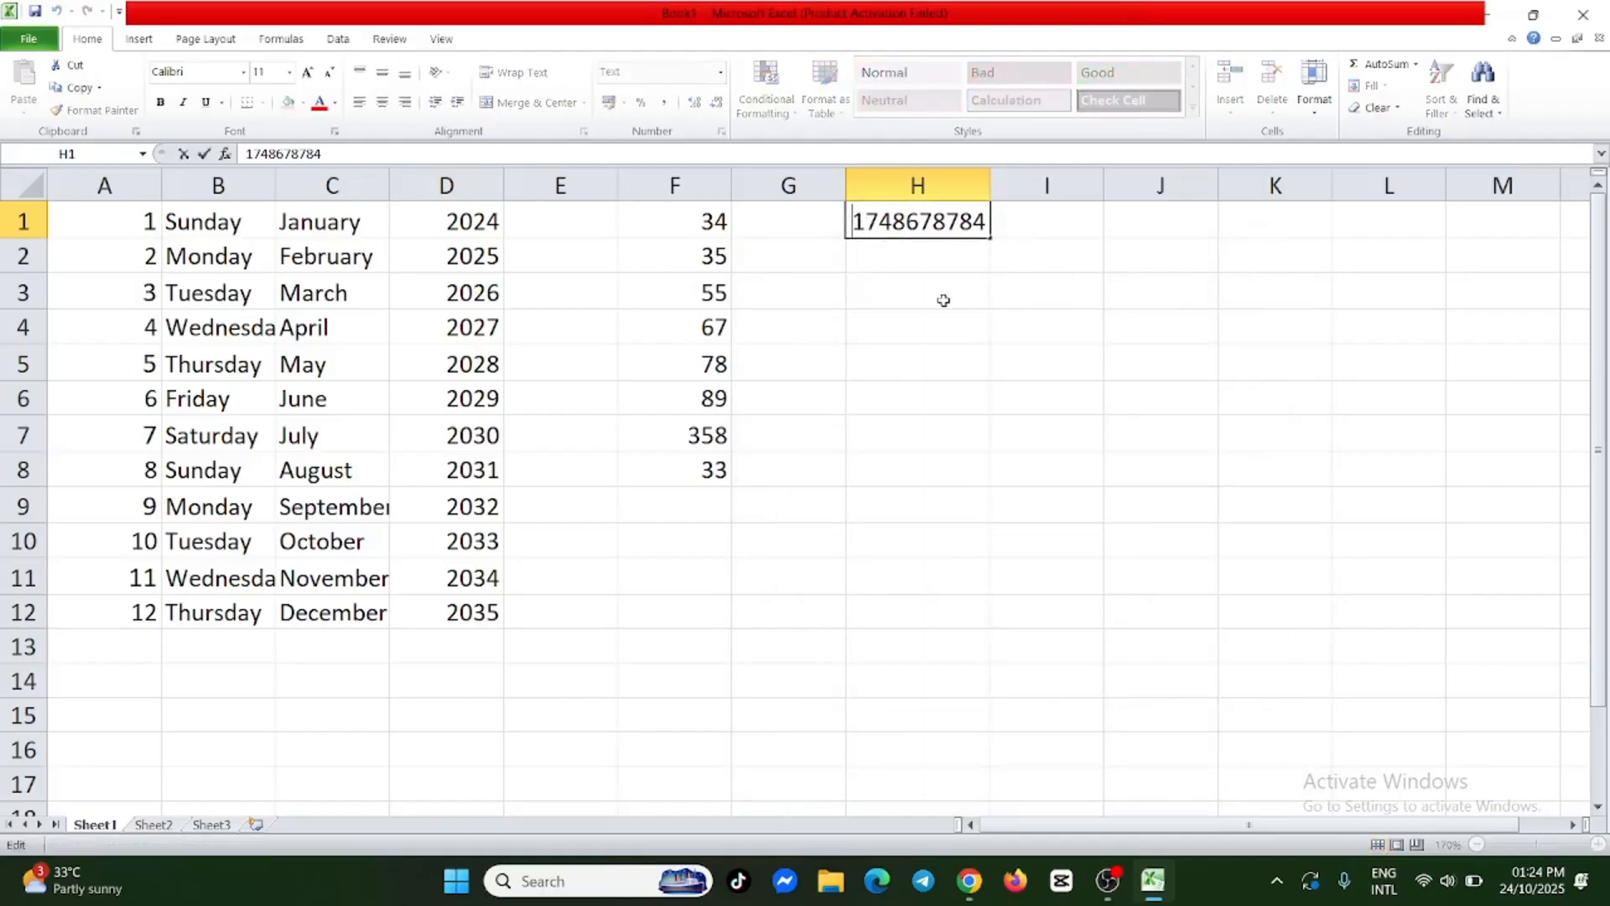
pyautogui.write('0')
pyautogui.click(900, 283)
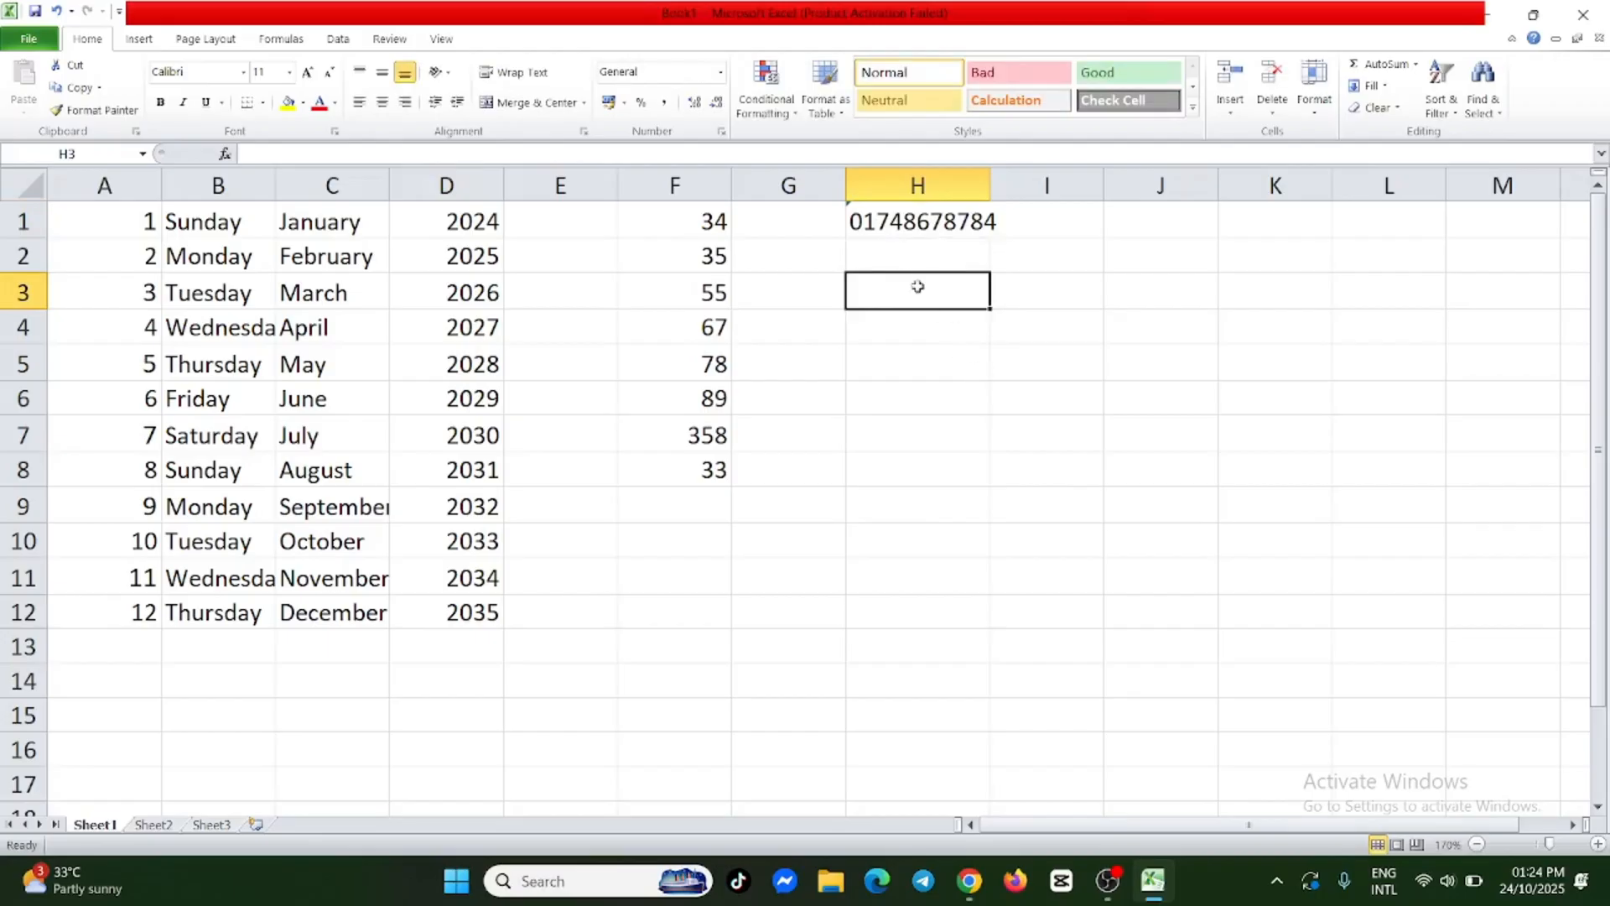
pyautogui.moveTo(931, 259); pyautogui.dragTo(920, 745)
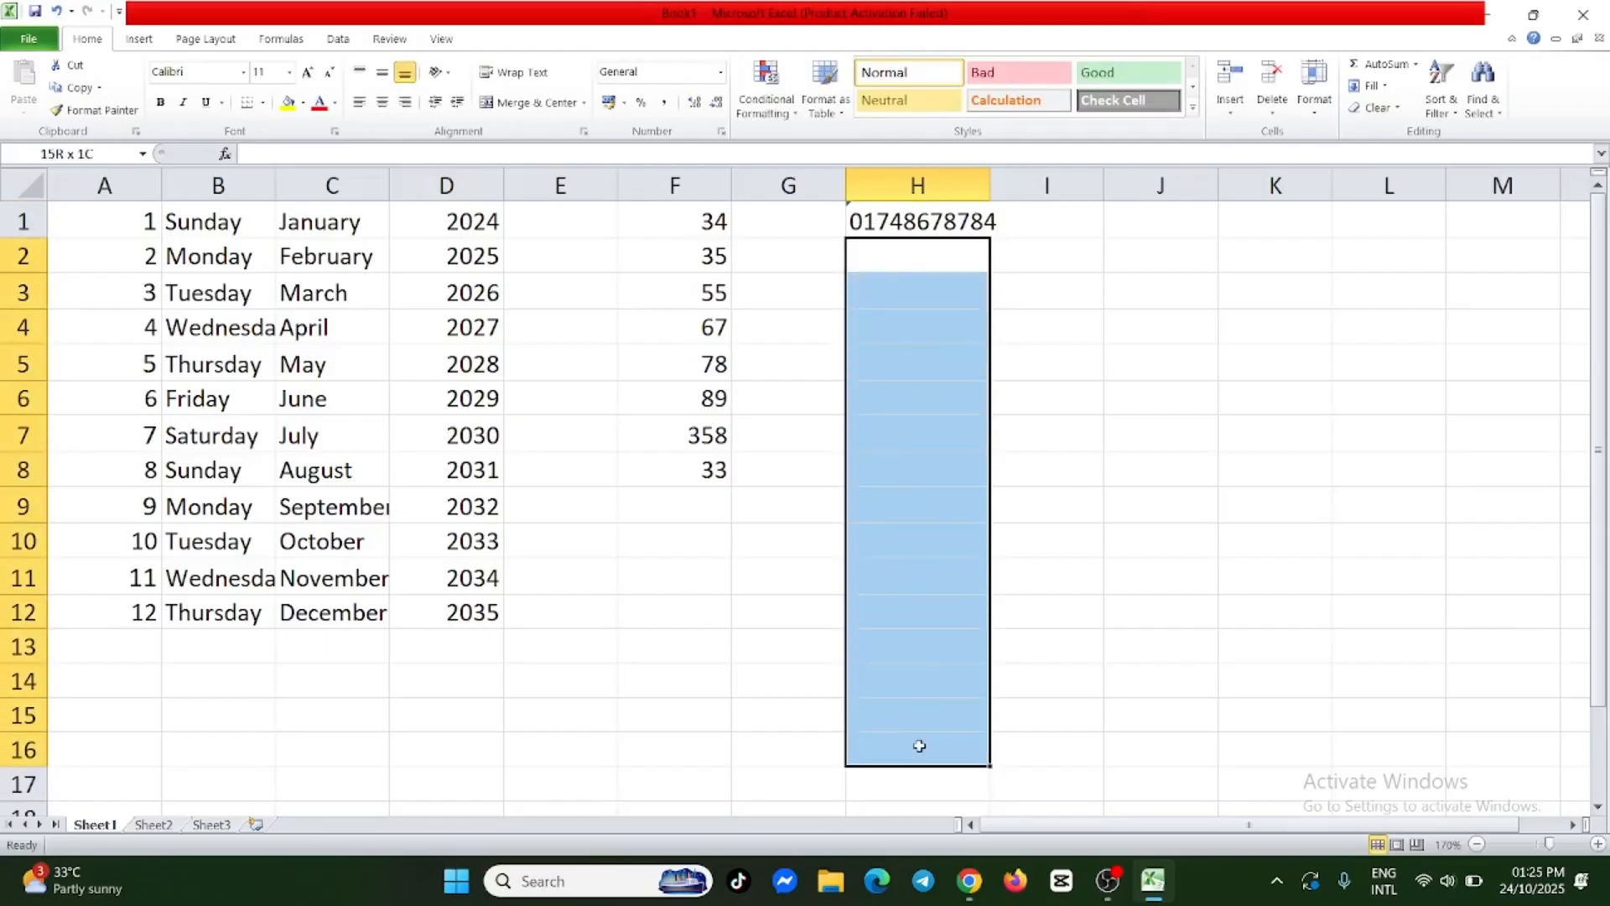
pyautogui.moveTo(919, 746); pyautogui.dragTo(921, 746)
pyautogui.click(1059, 363)
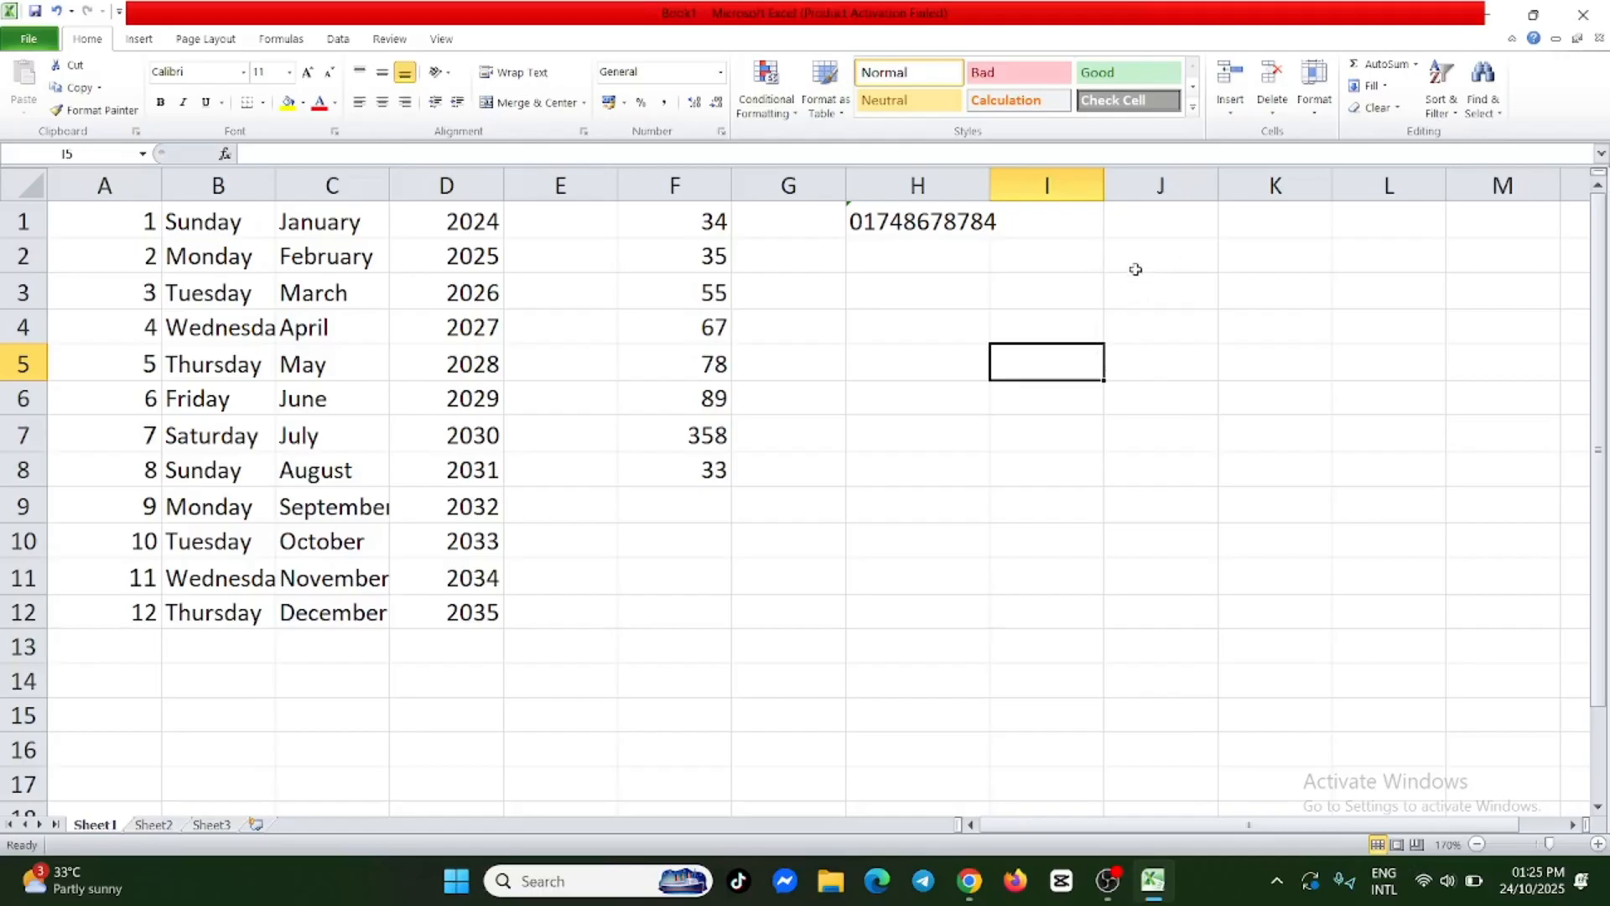
# Enter a 17-digit ID-style number in cell H7.
pyautogui.click(891, 433)
pyautogui.doubleClick(894, 435)
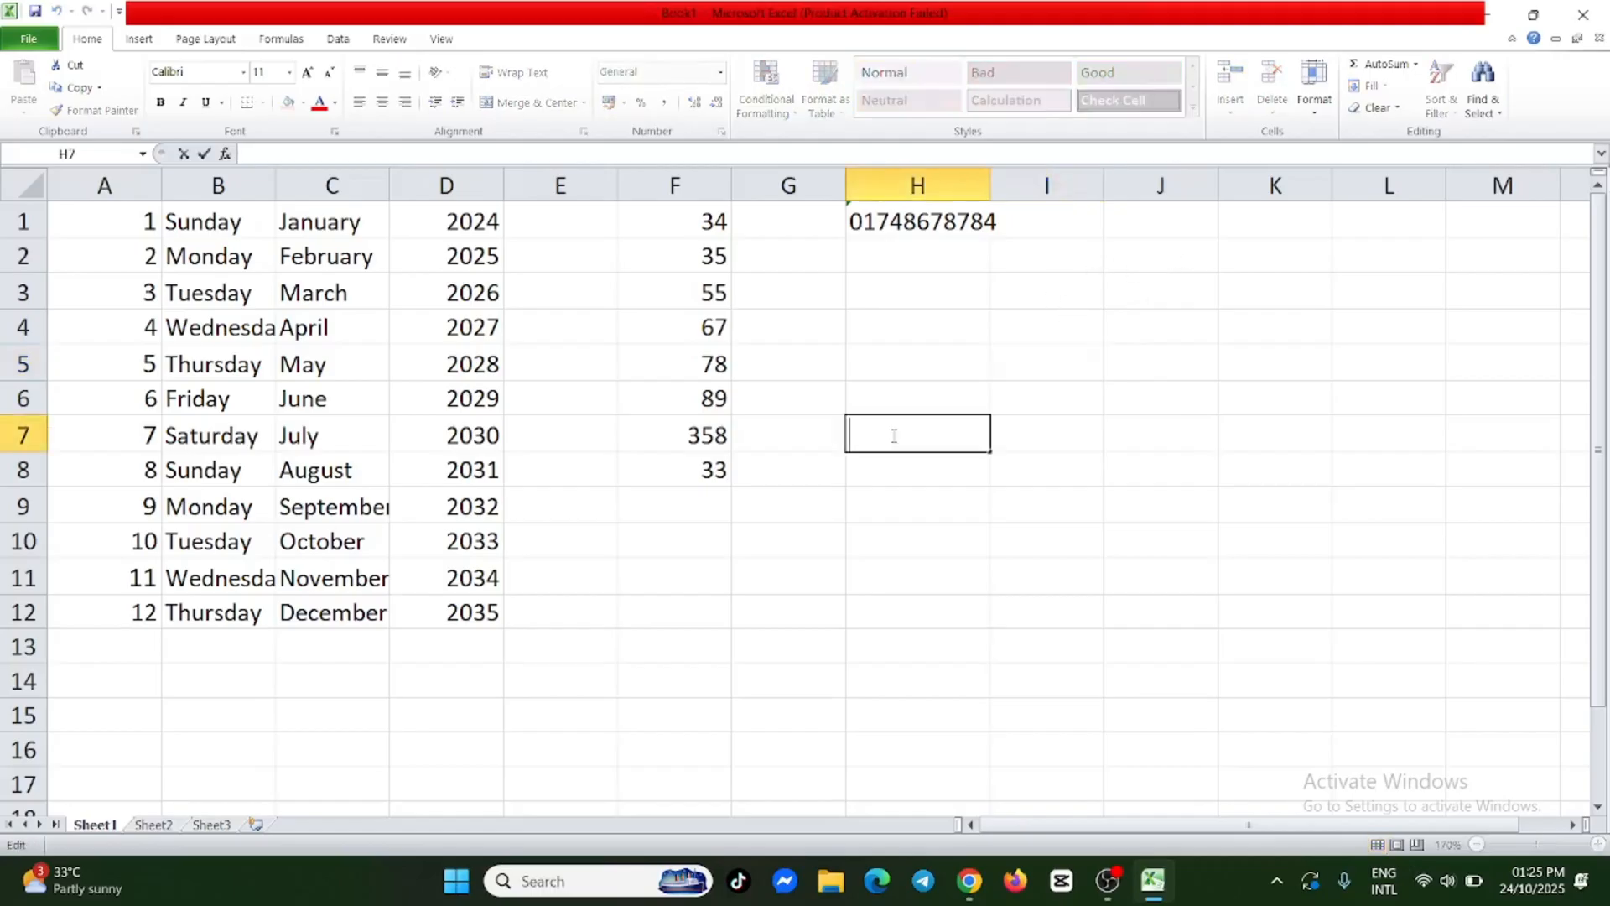
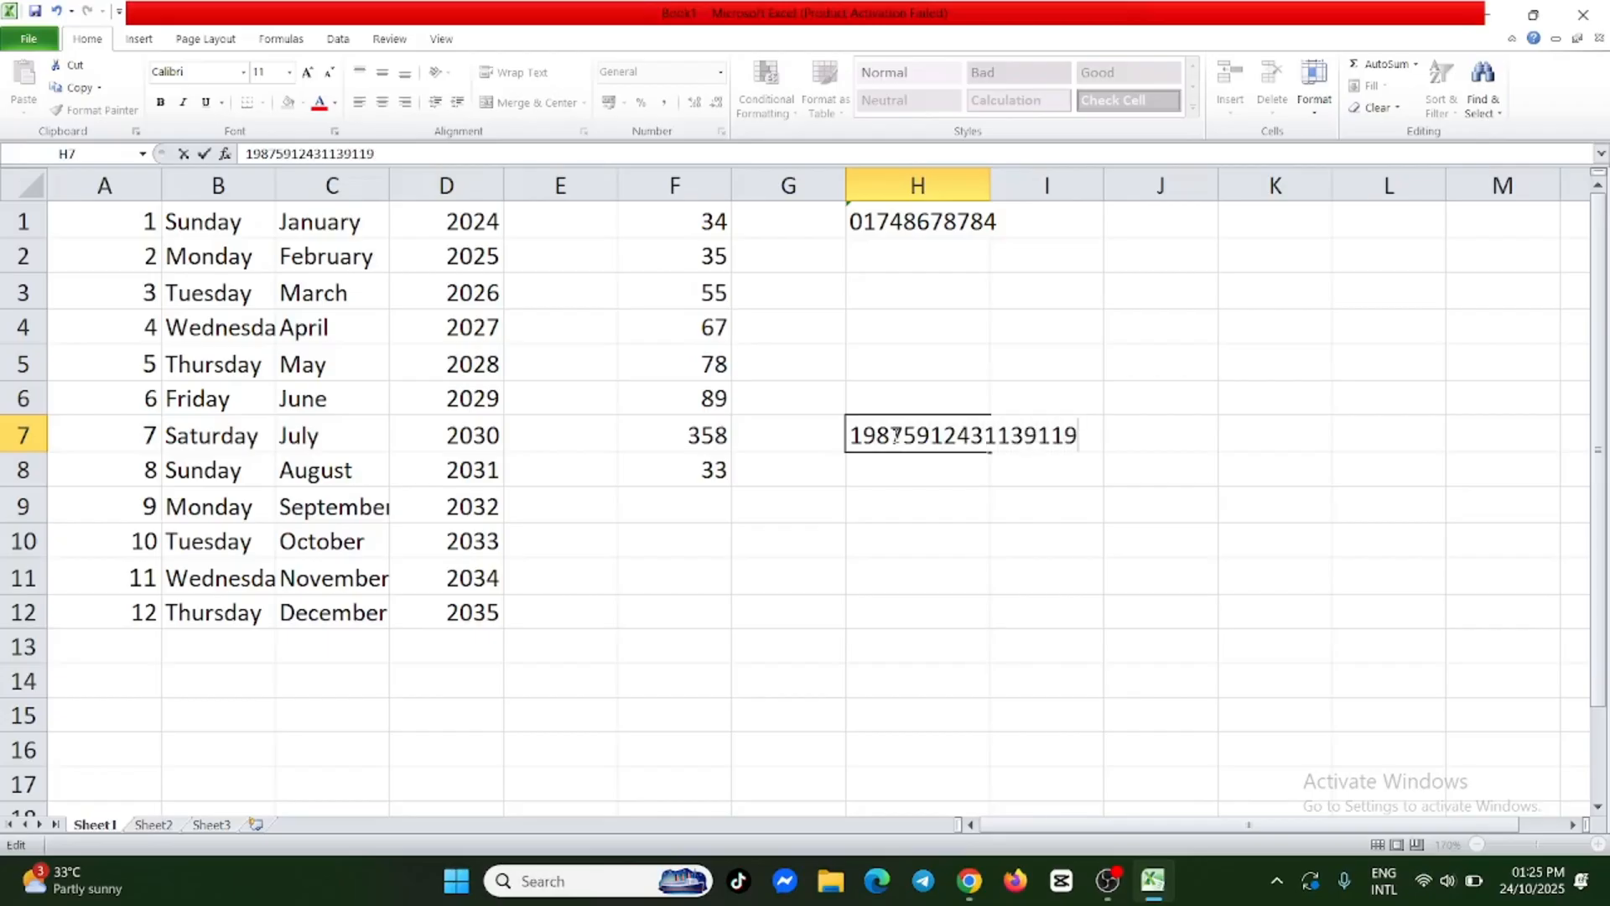
pyautogui.click(884, 511)
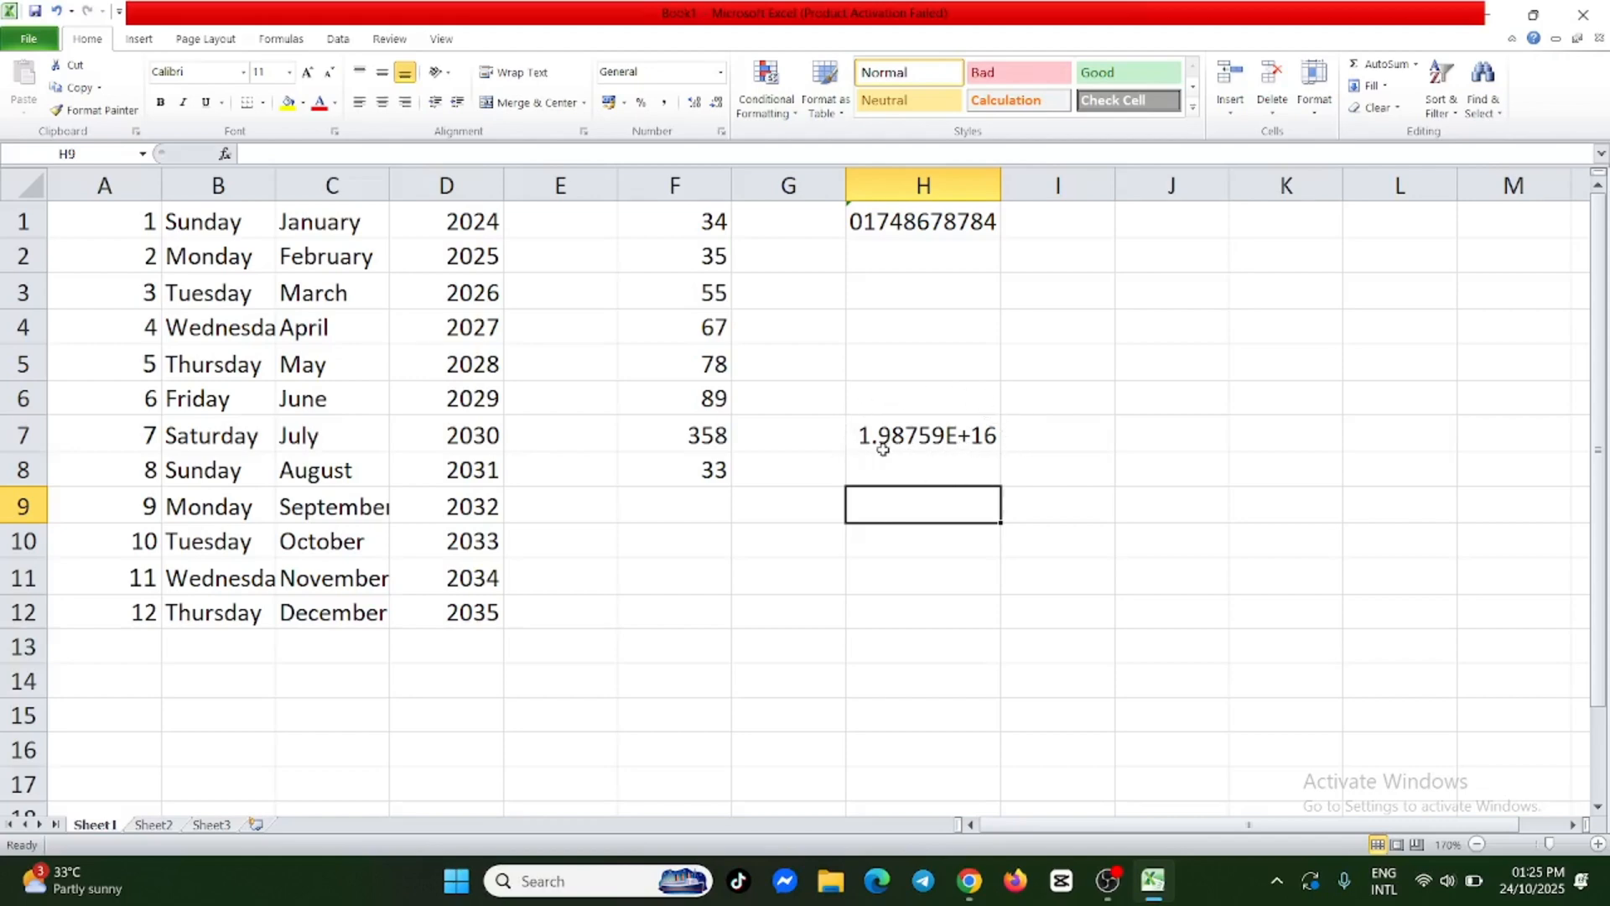
# Format cell H7 with the Number category and 0 decimal places.
pyautogui.click(961, 436)
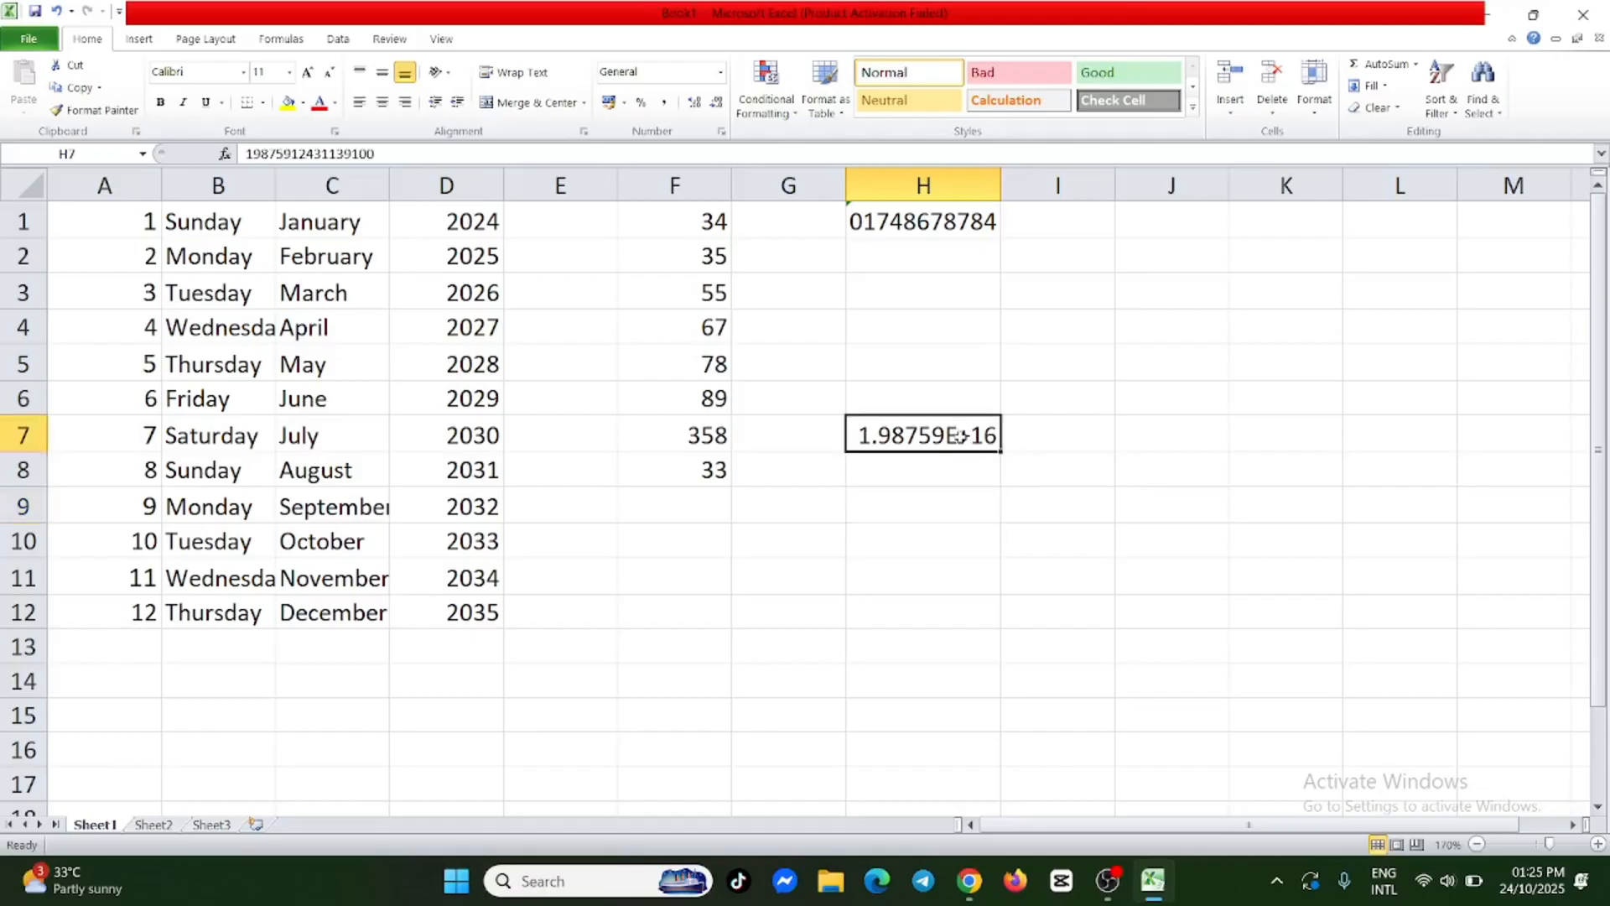
pyautogui.rightClick(951, 429)
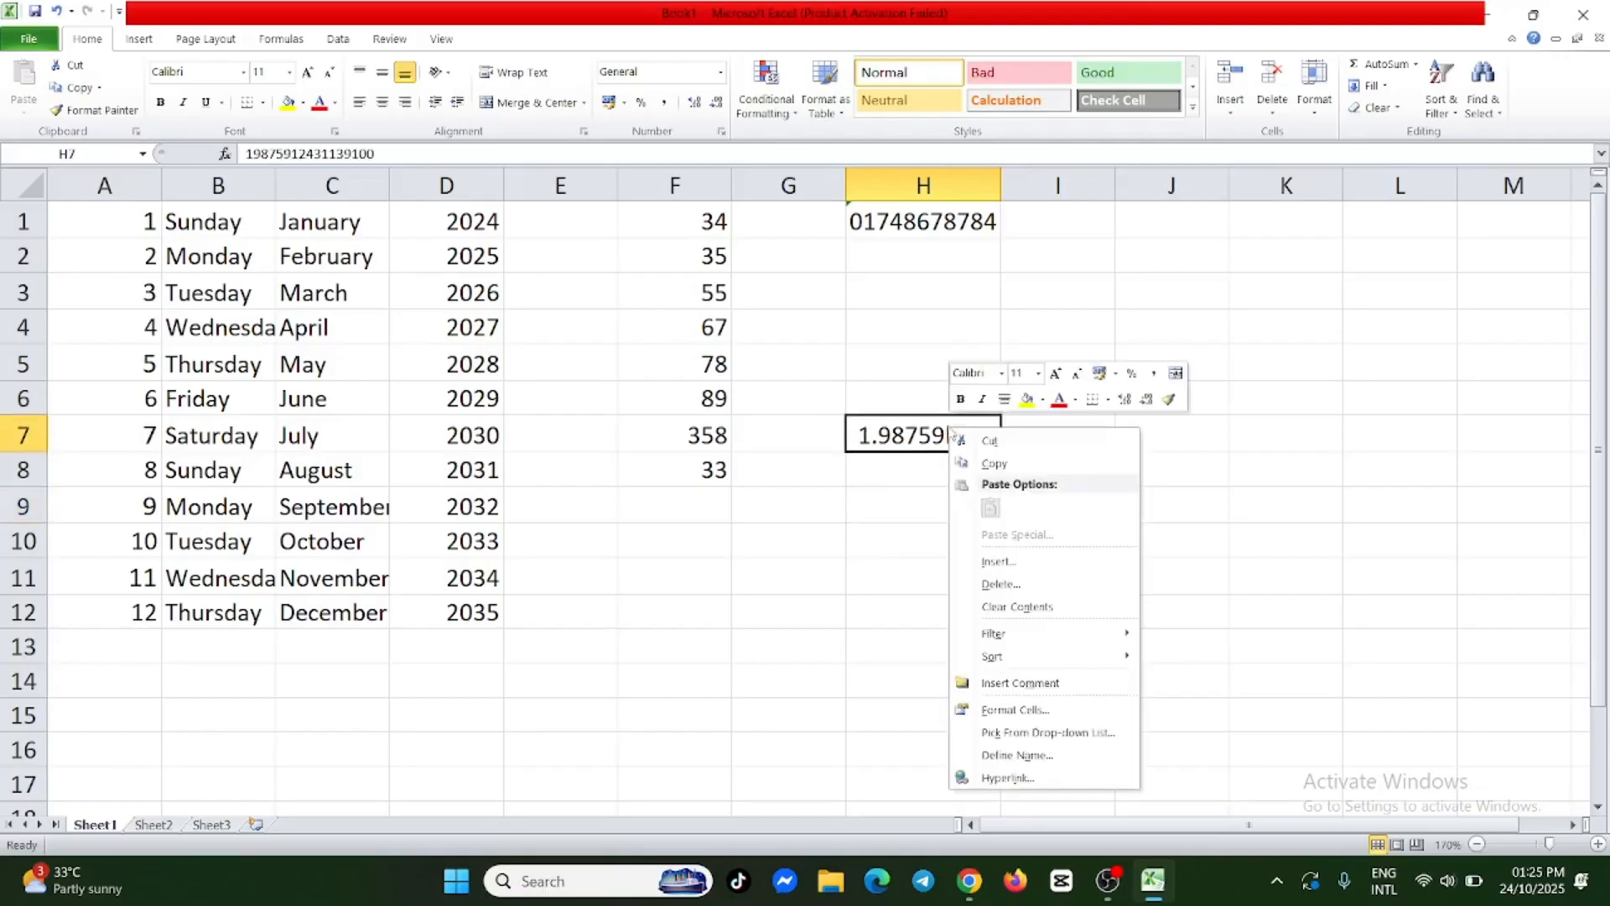
pyautogui.click(1049, 713)
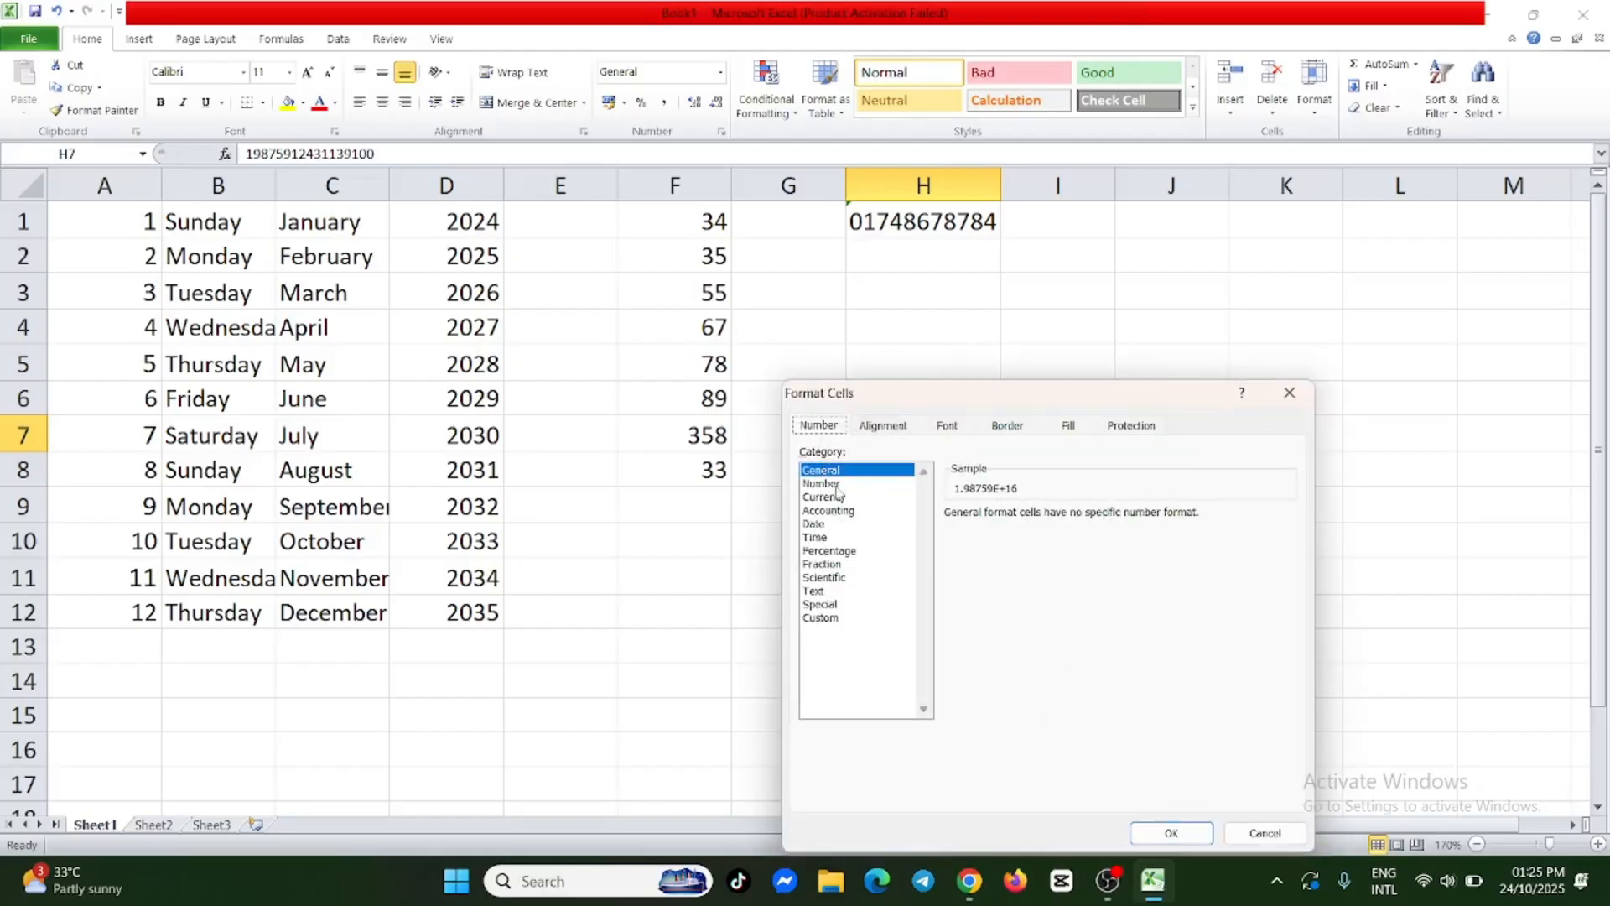
pyautogui.click(824, 484)
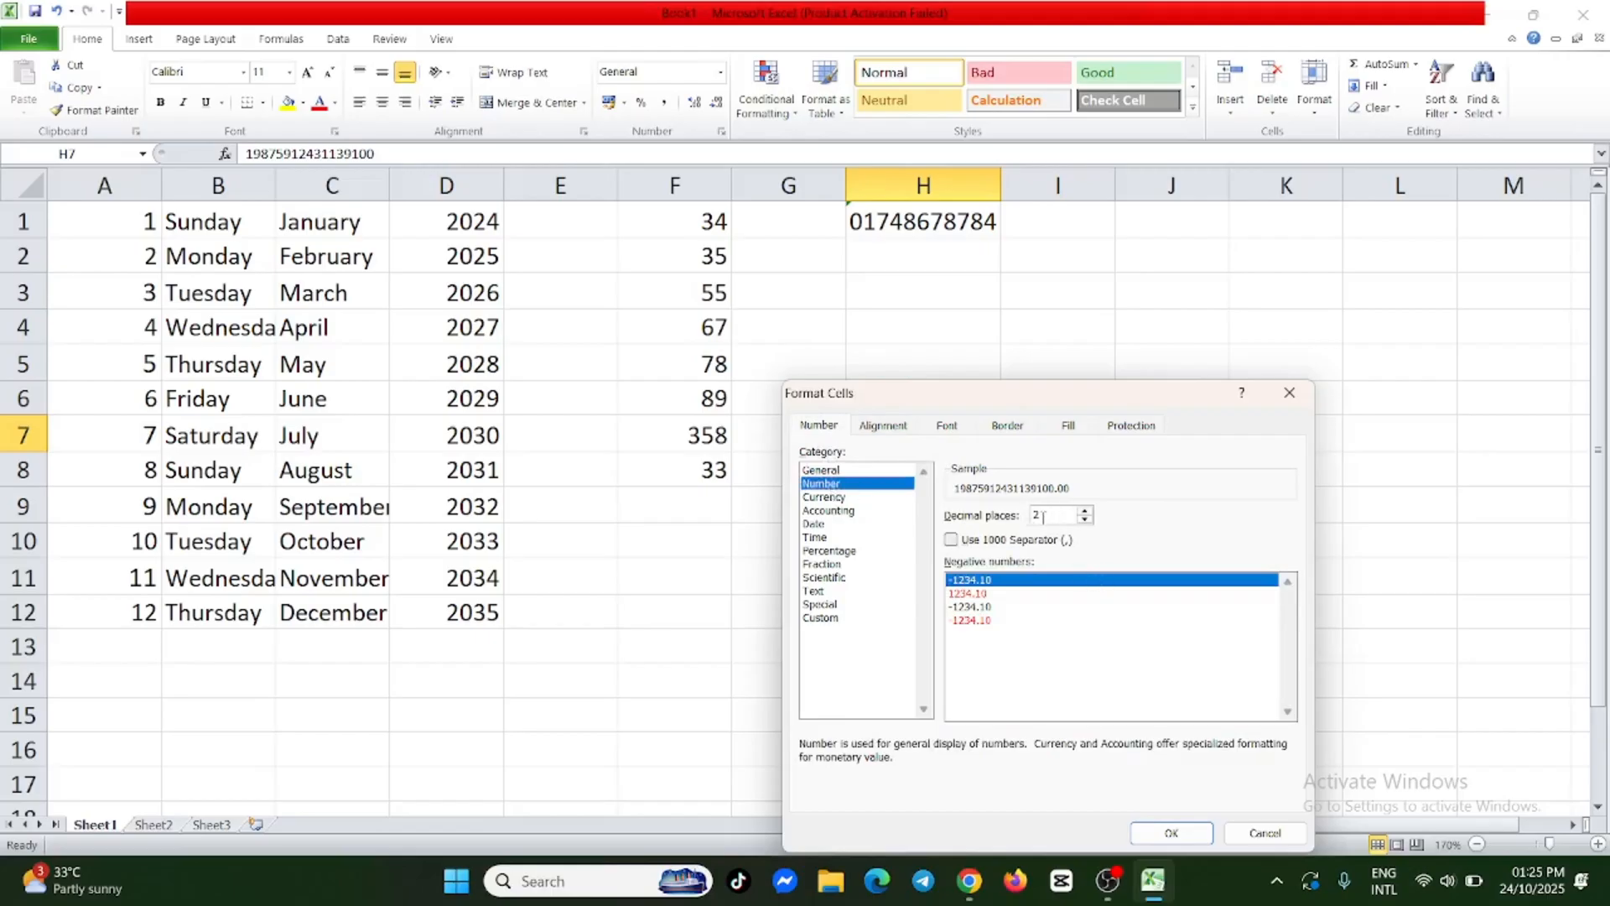
pyautogui.click(1085, 519)
pyautogui.click(1084, 519)
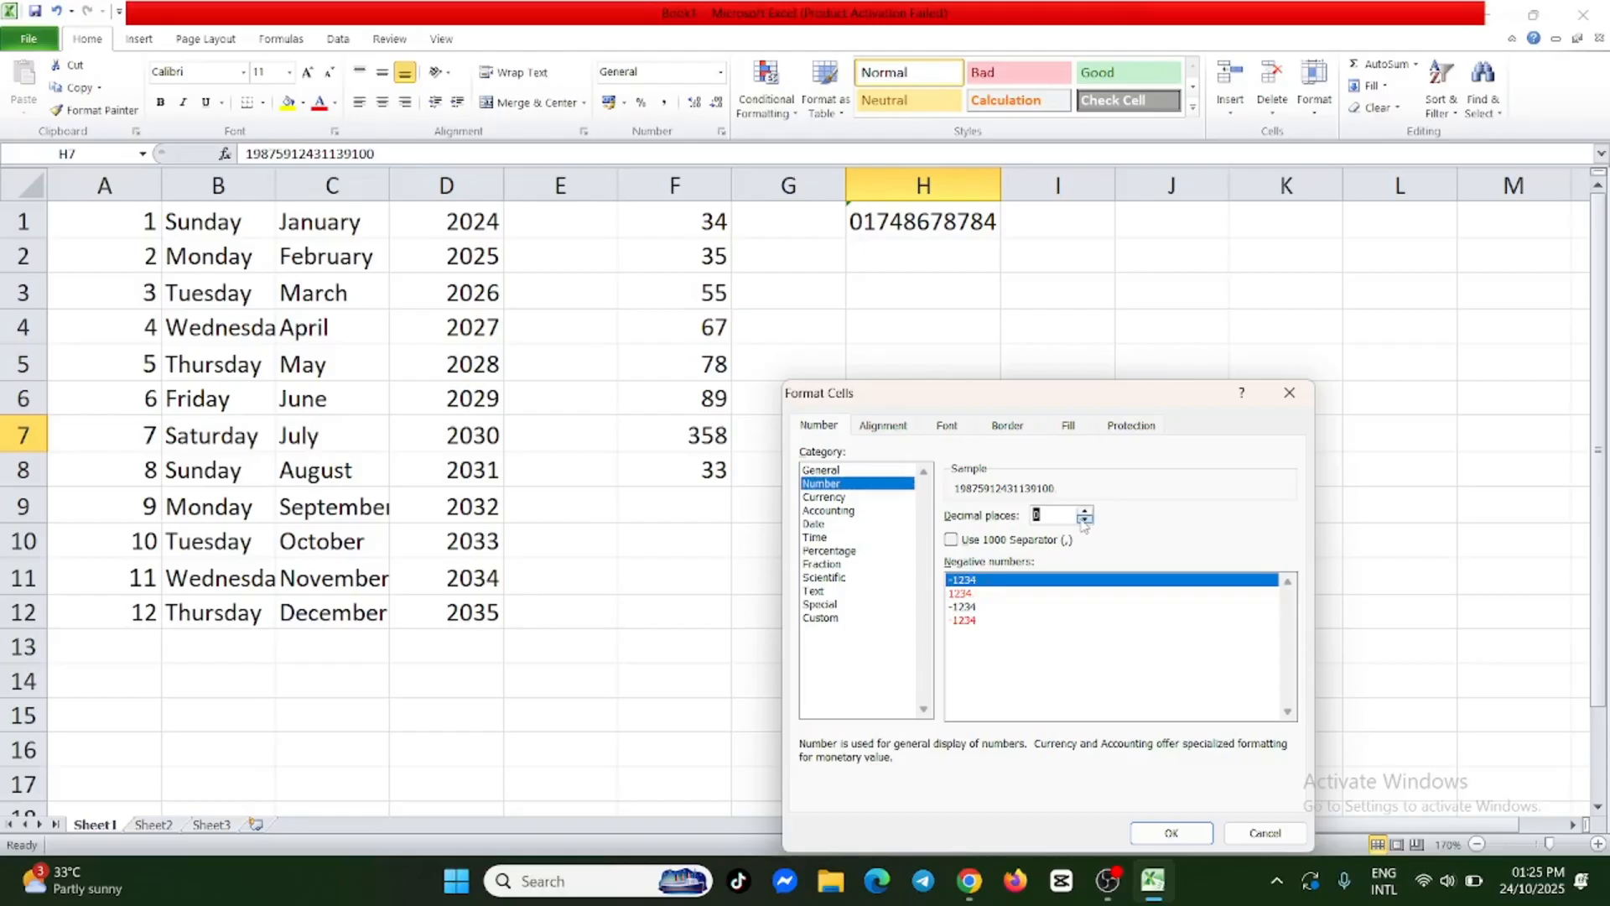
pyautogui.click(1196, 833)
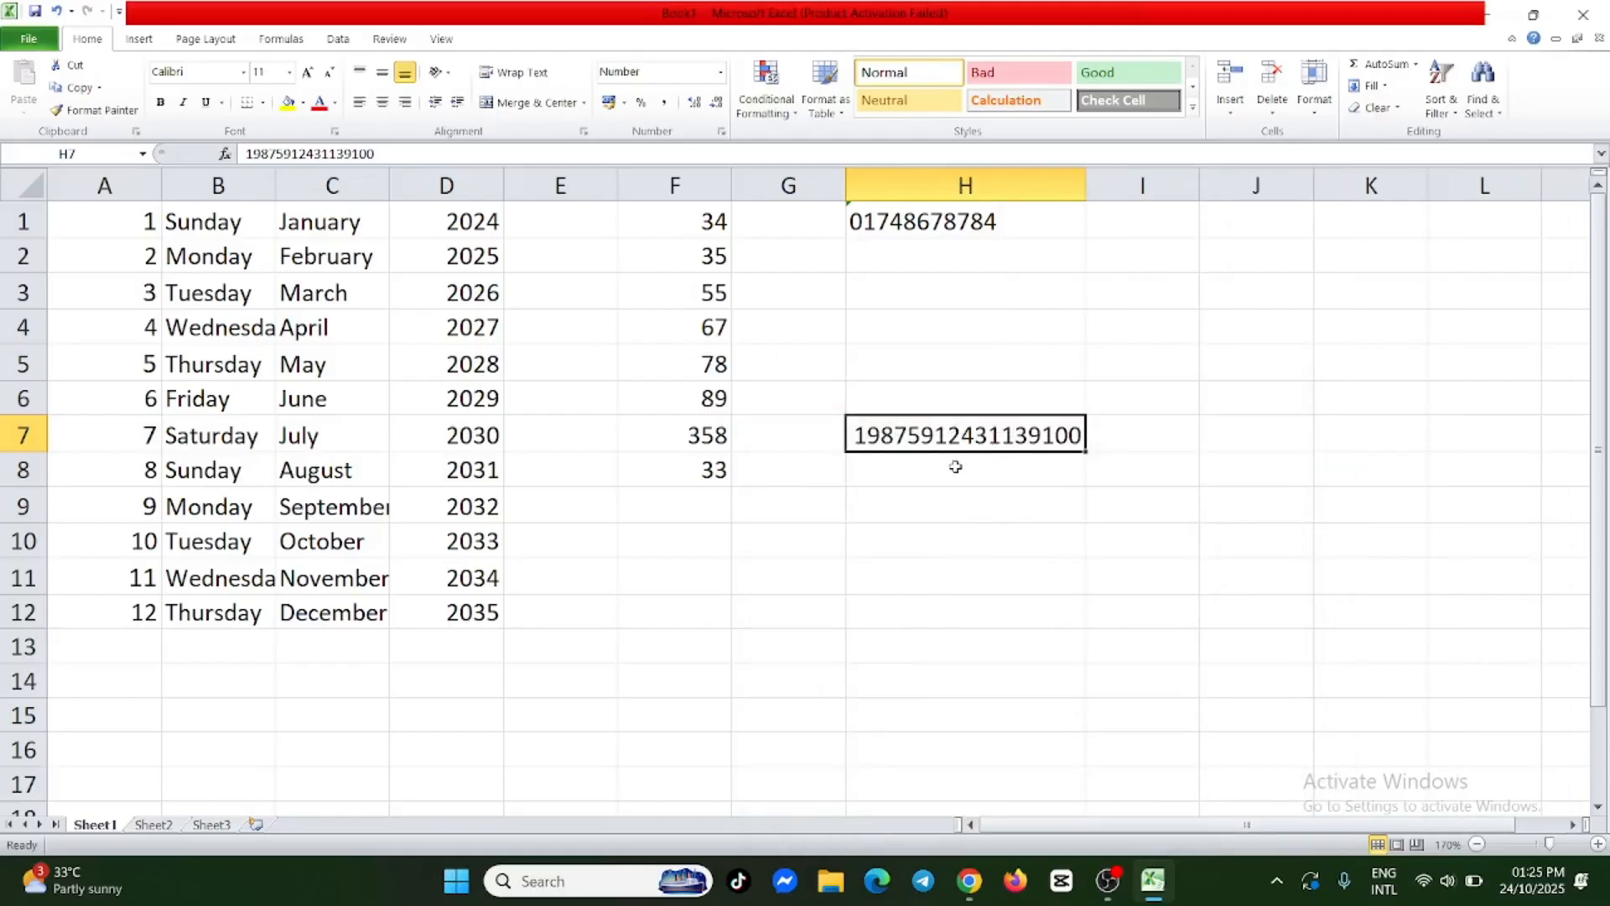
pyautogui.click(973, 539)
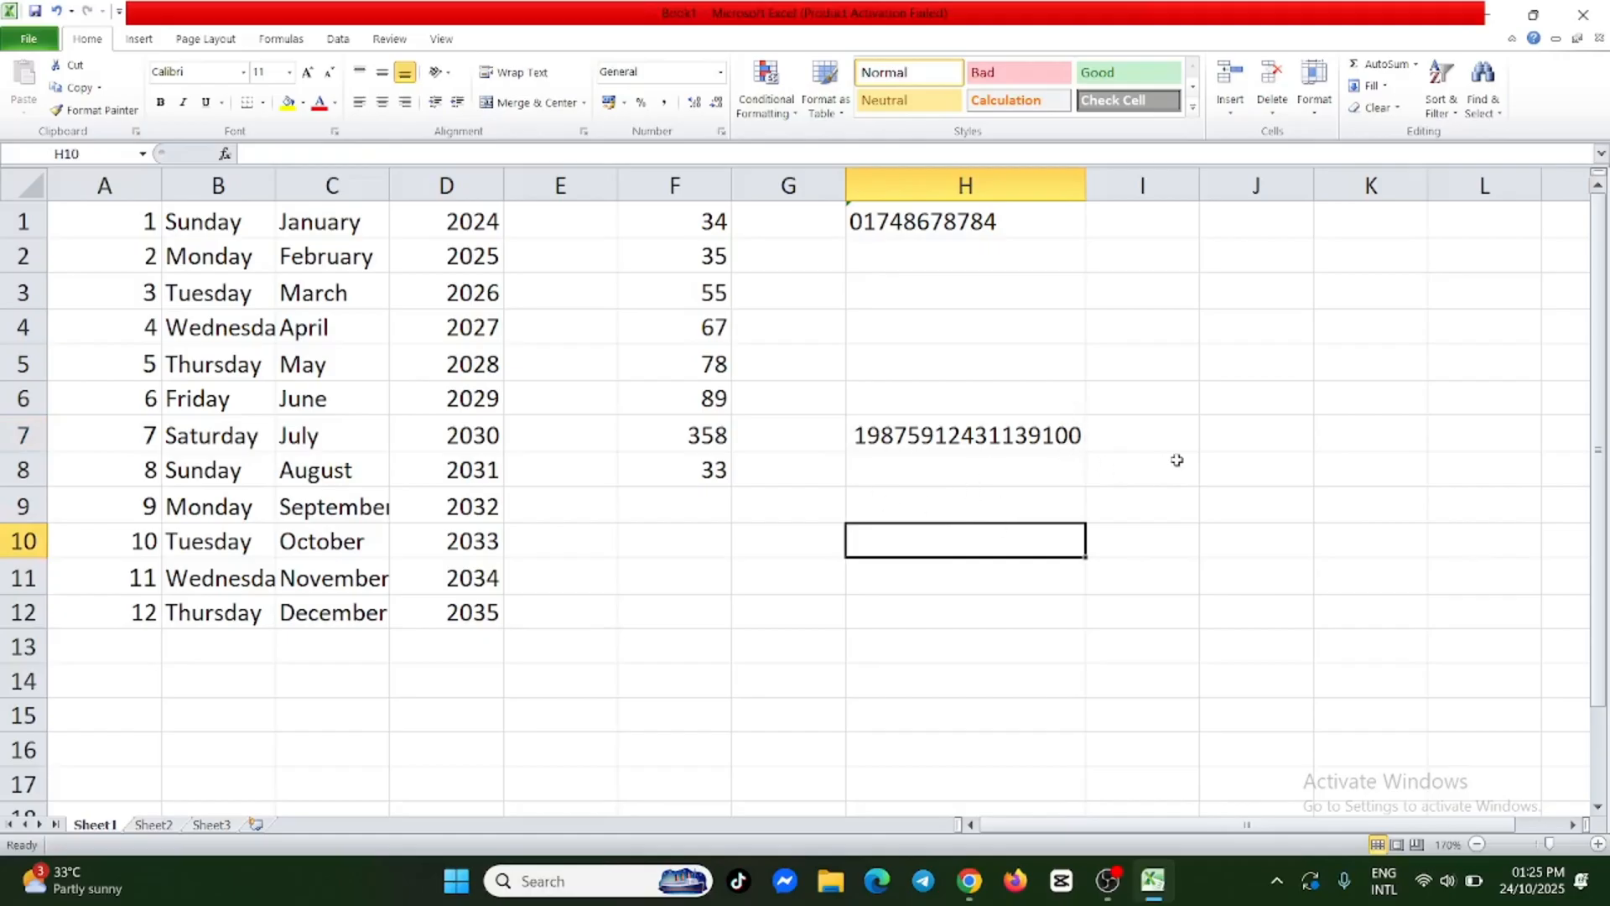
# Enter the text "Amar Sonar Bangla" in cell G11.
pyautogui.scroll(-2, 1145, 424)
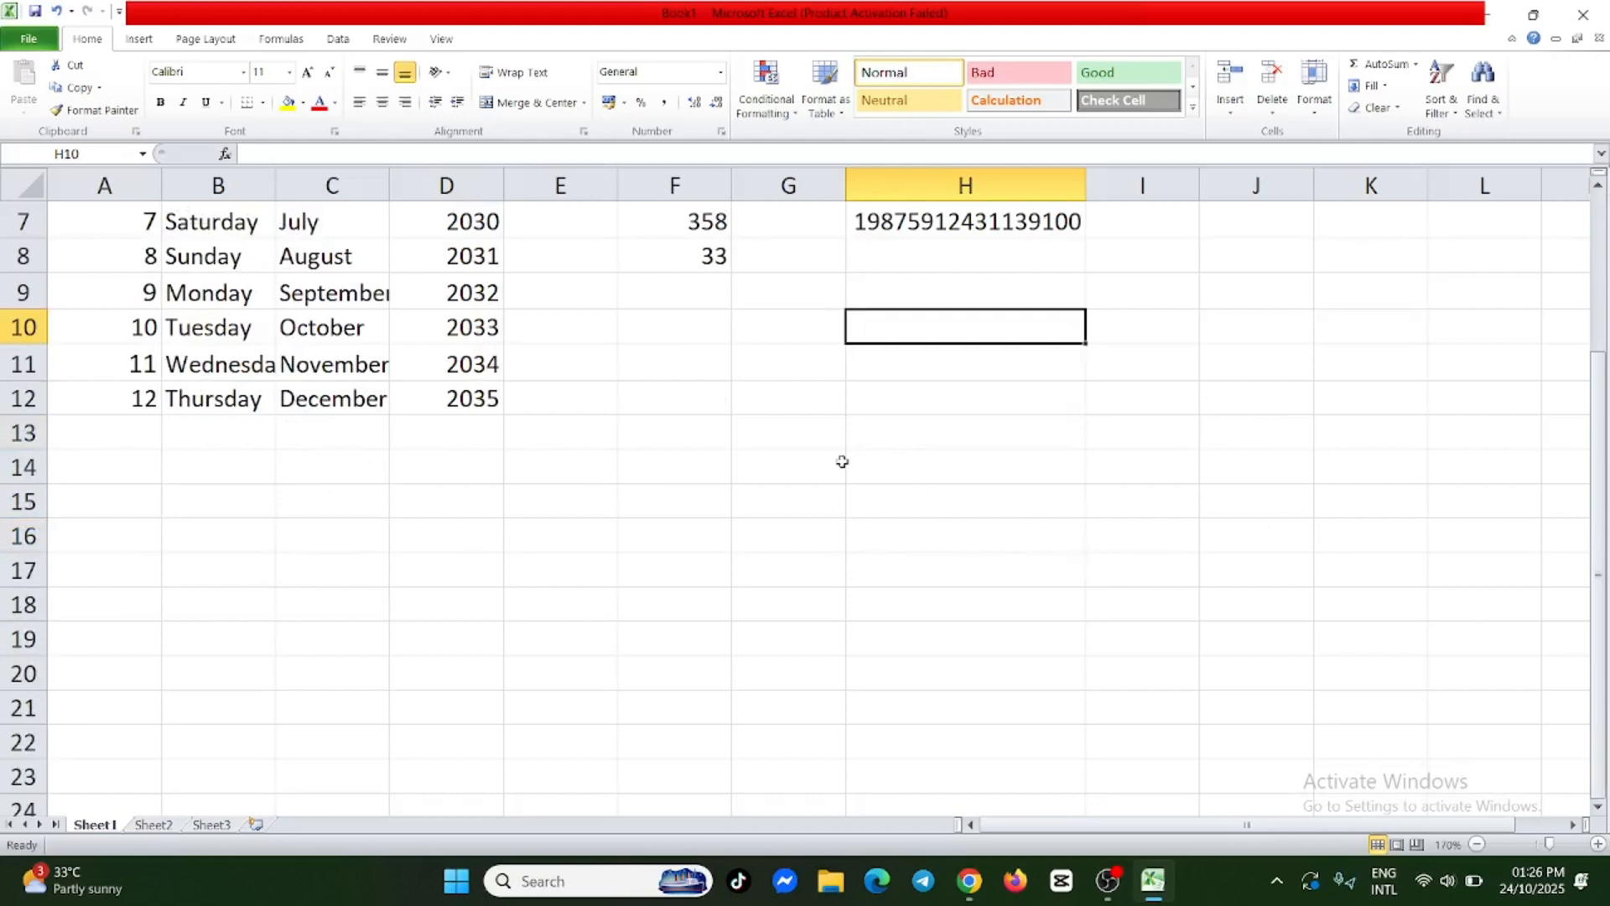
pyautogui.click(773, 365)
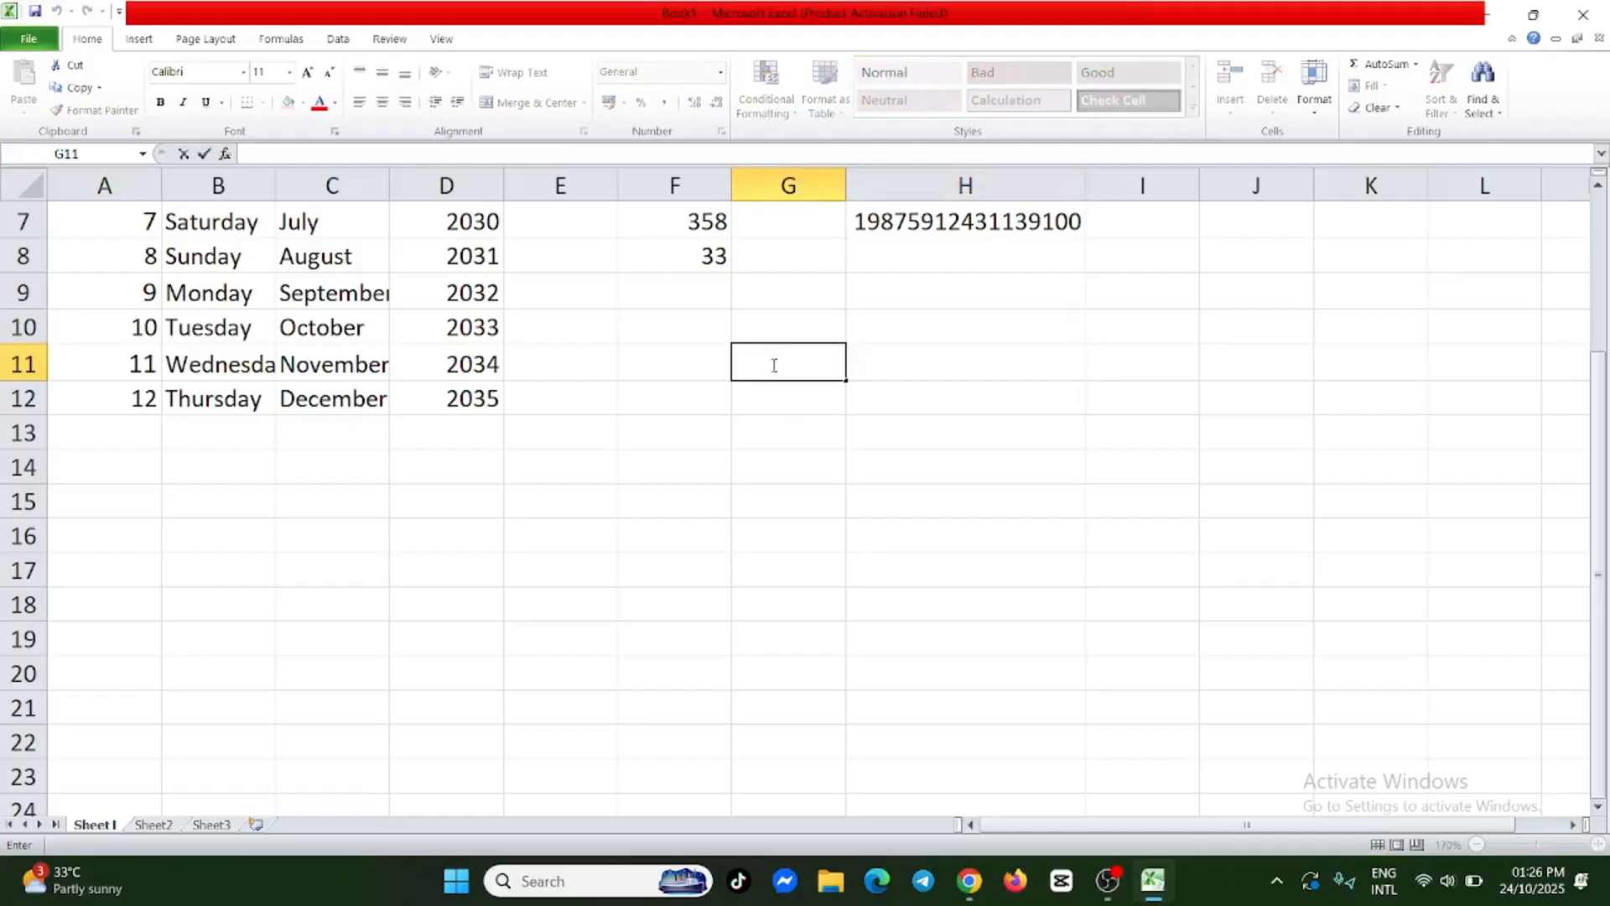
pyautogui.write('Amar Sonar')
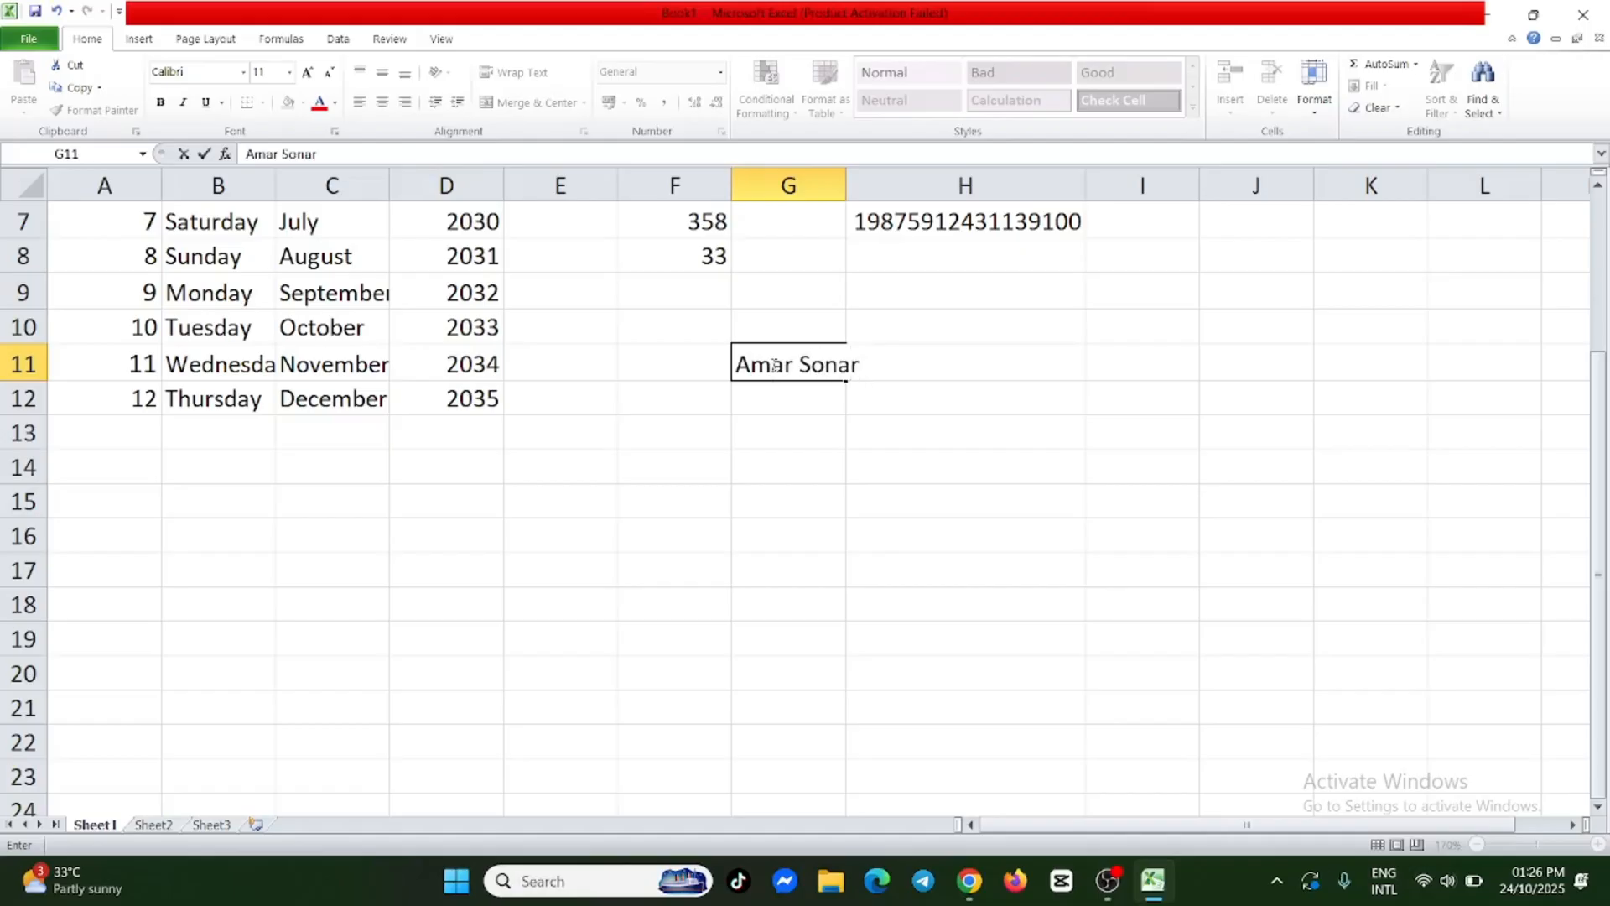
pyautogui.write(' Bangla')
pyautogui.click(798, 506)
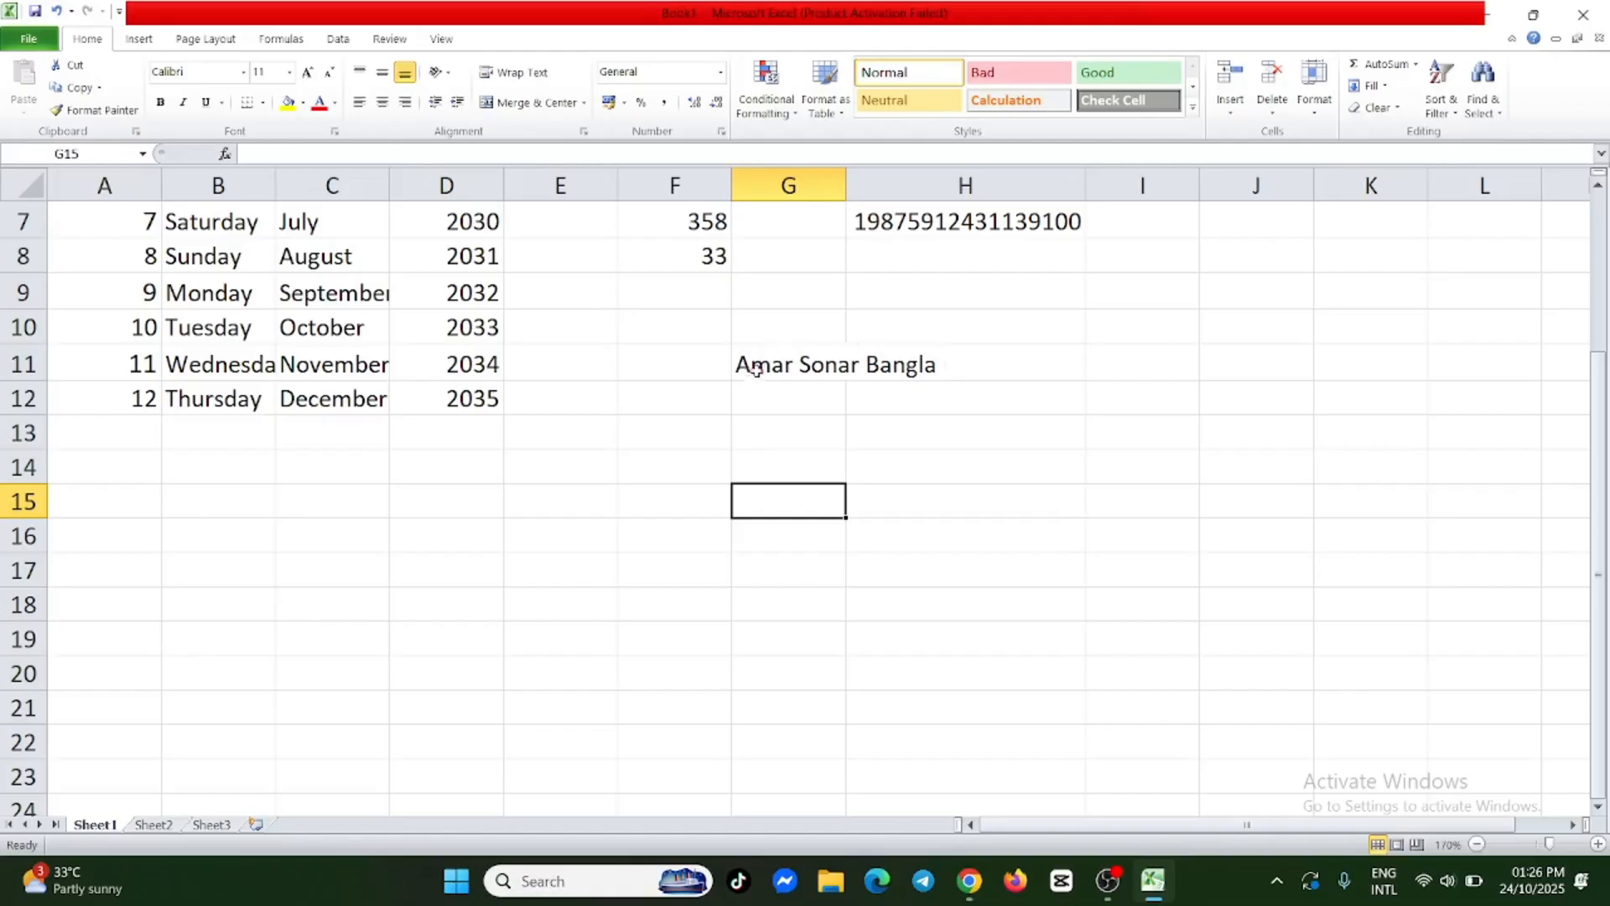
# Apply Wrap Text to cell G11 to break its text over several lines within the cell.
pyautogui.click(801, 363)
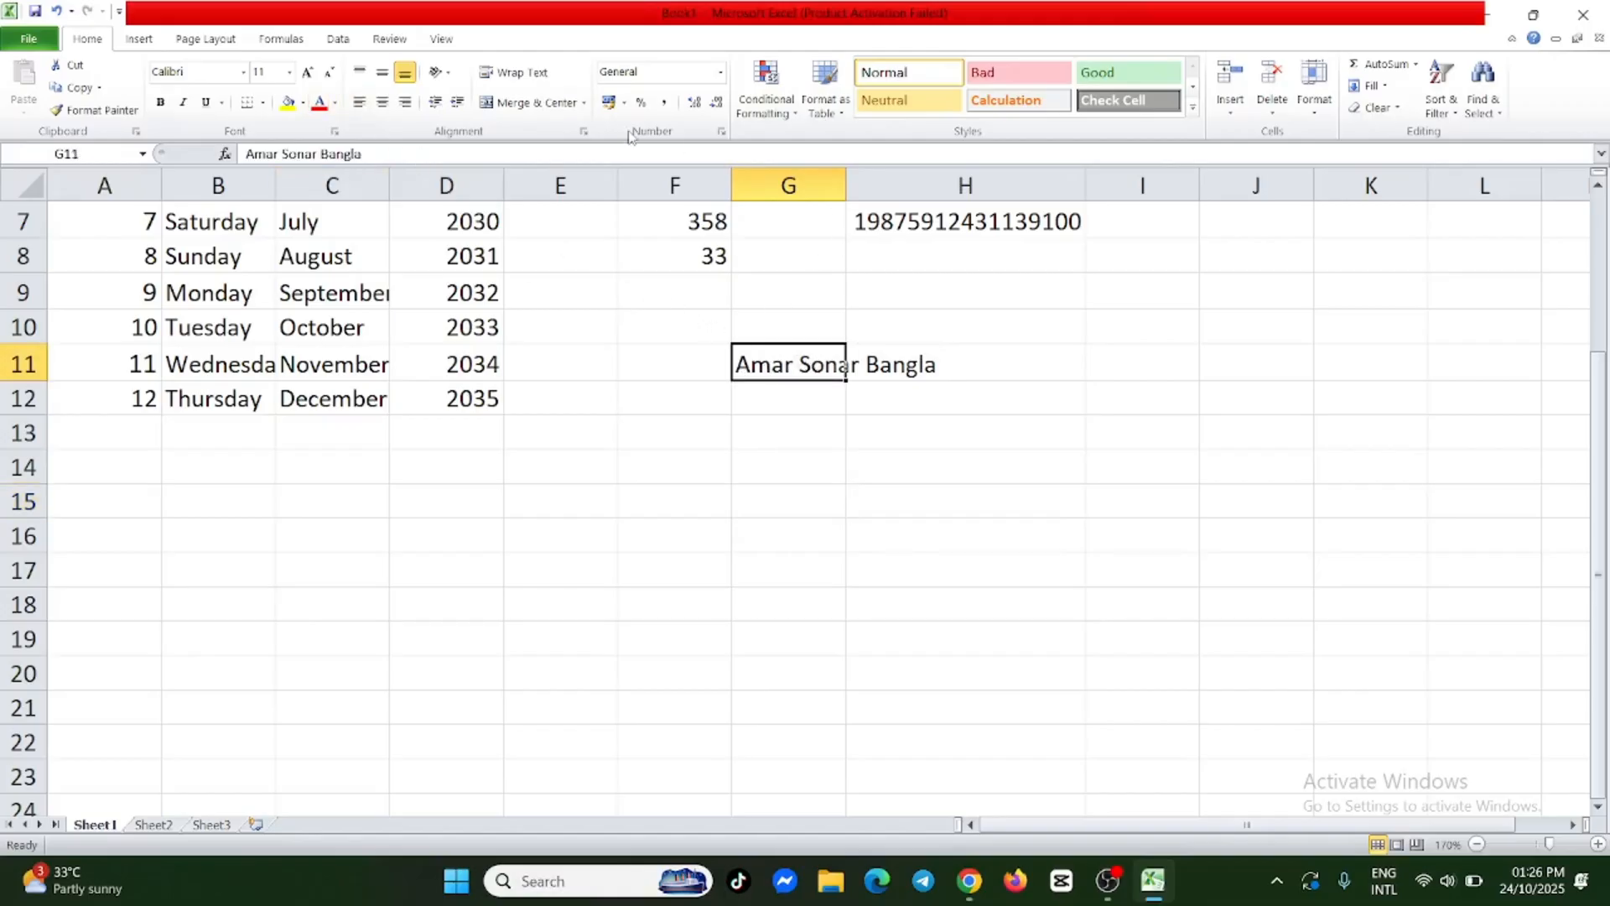
pyautogui.click(514, 76)
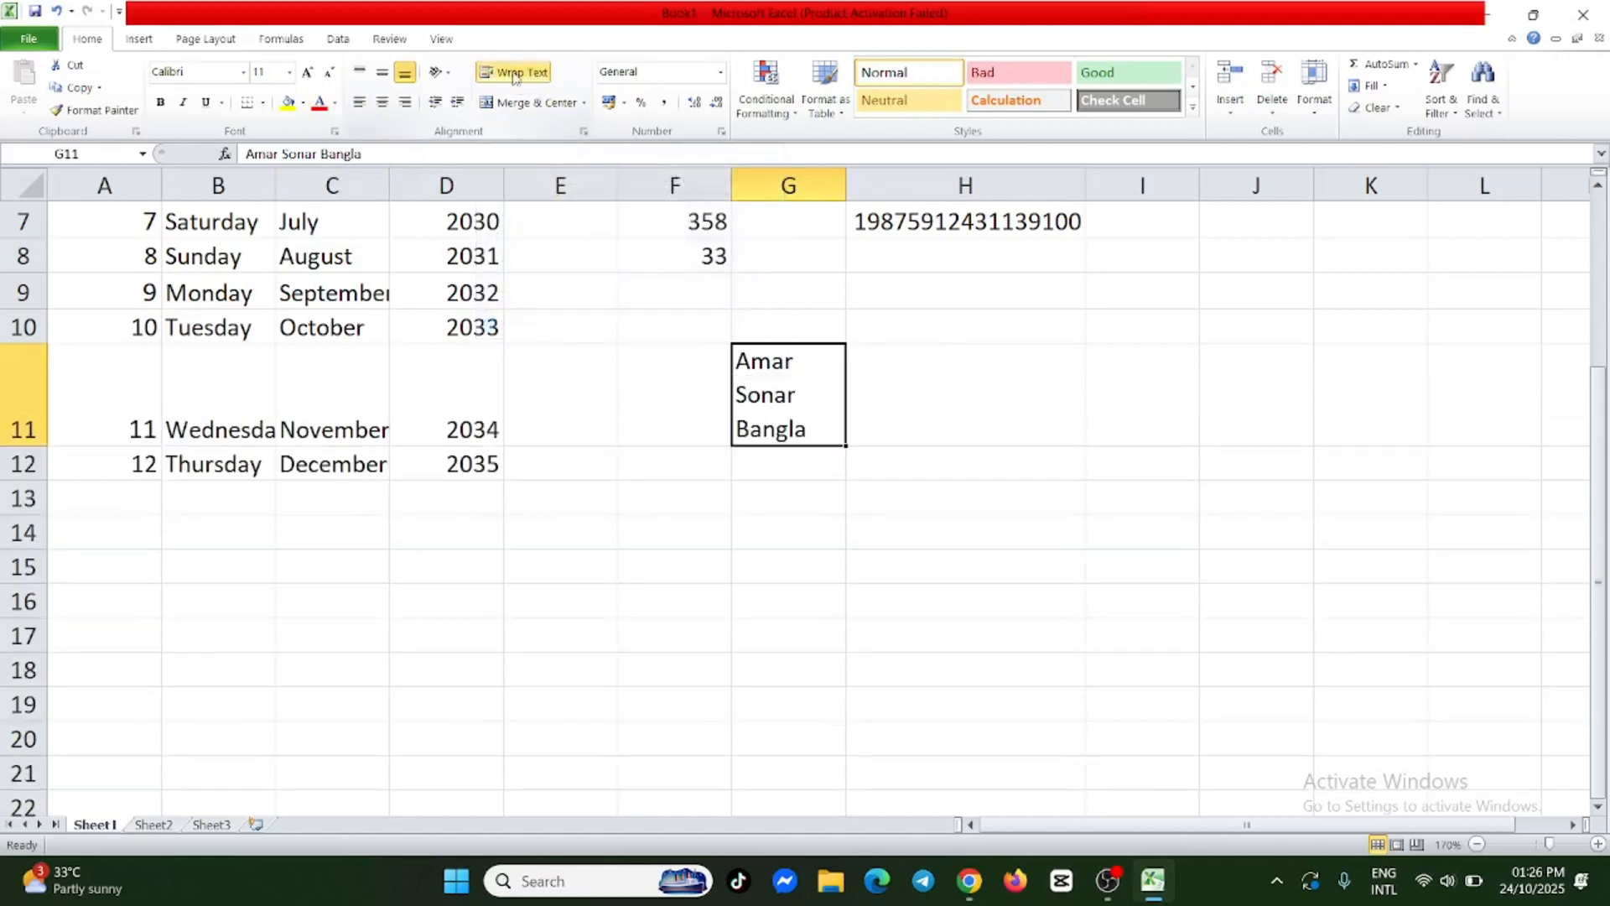
pyautogui.click(773, 482)
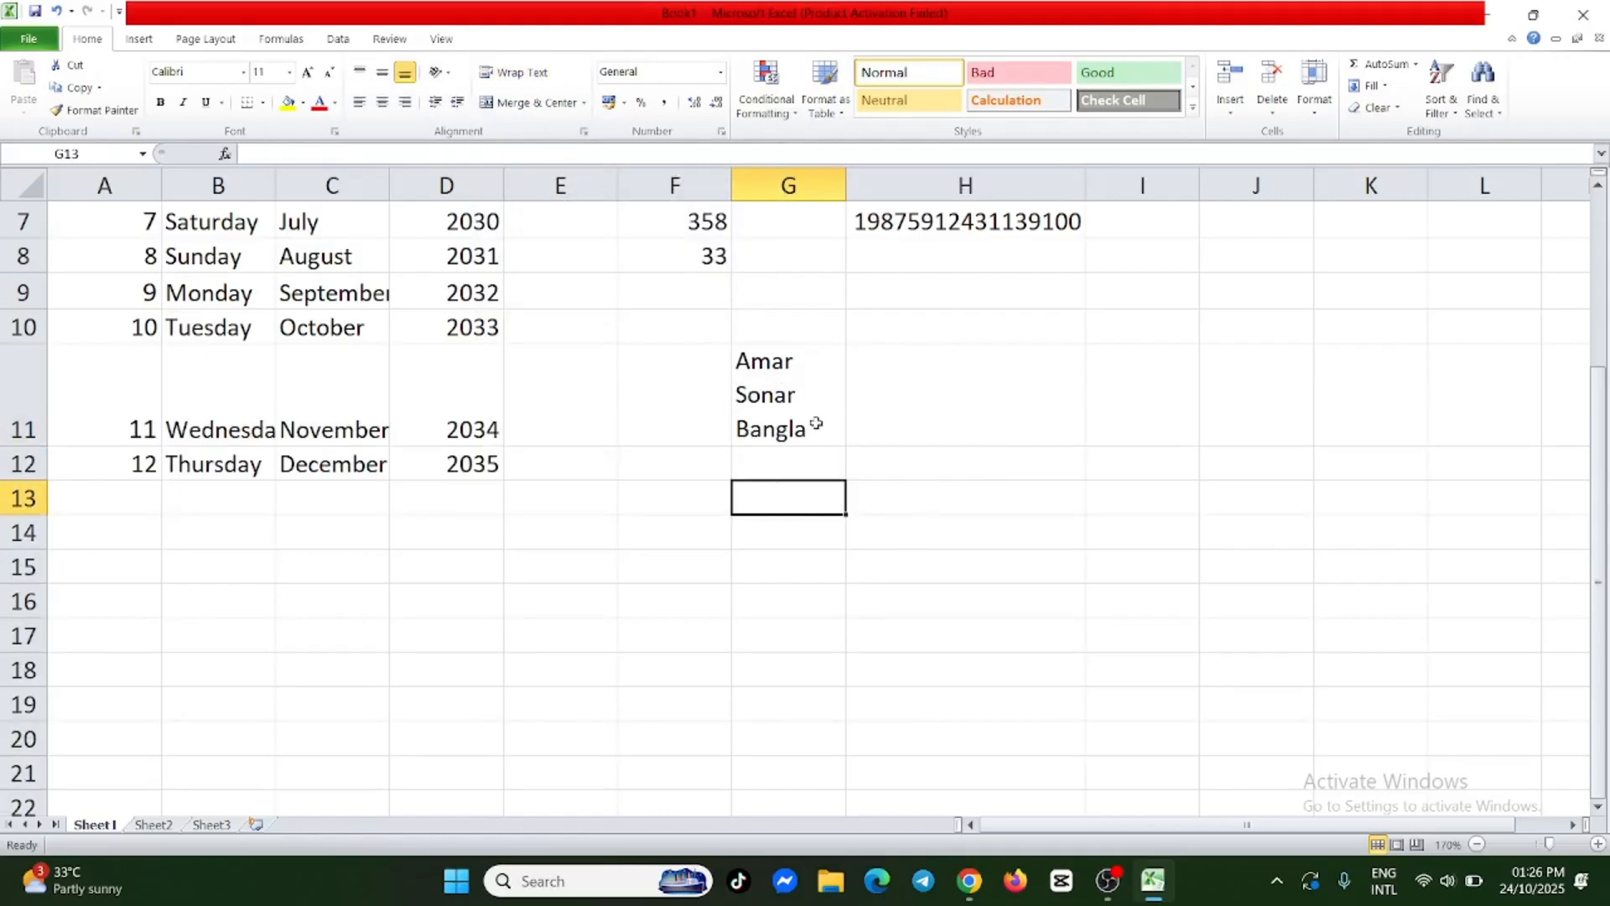
# Undo the text wrapping in cell G11.
pyautogui.hotkey('ctrl', 'z')
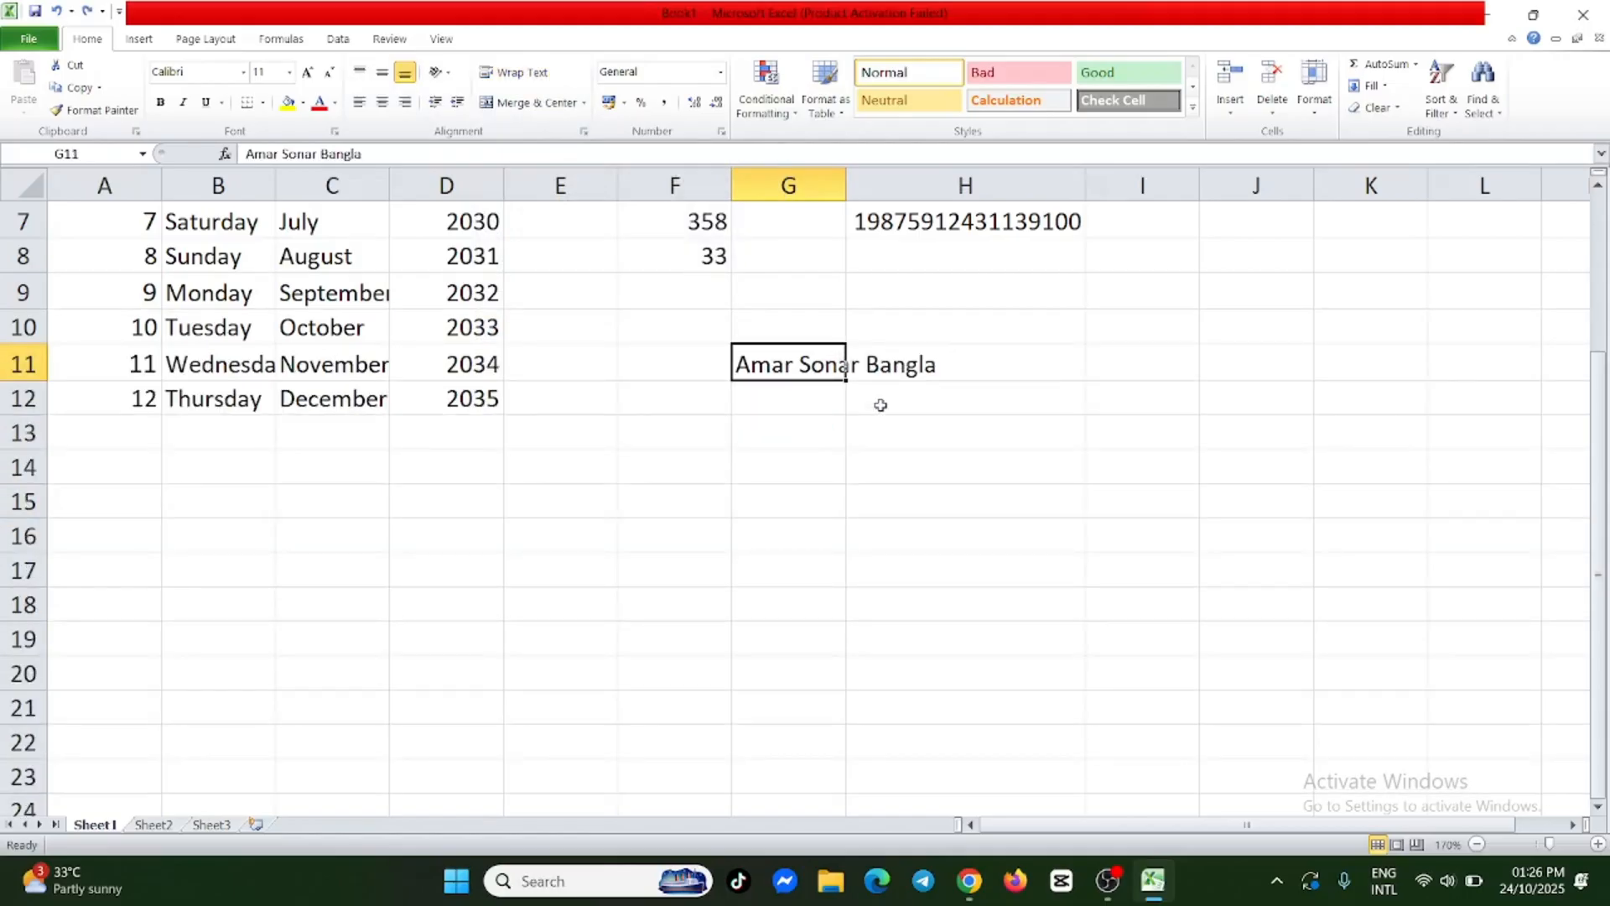
pyautogui.click(878, 405)
pyautogui.click(821, 367)
pyautogui.click(782, 404)
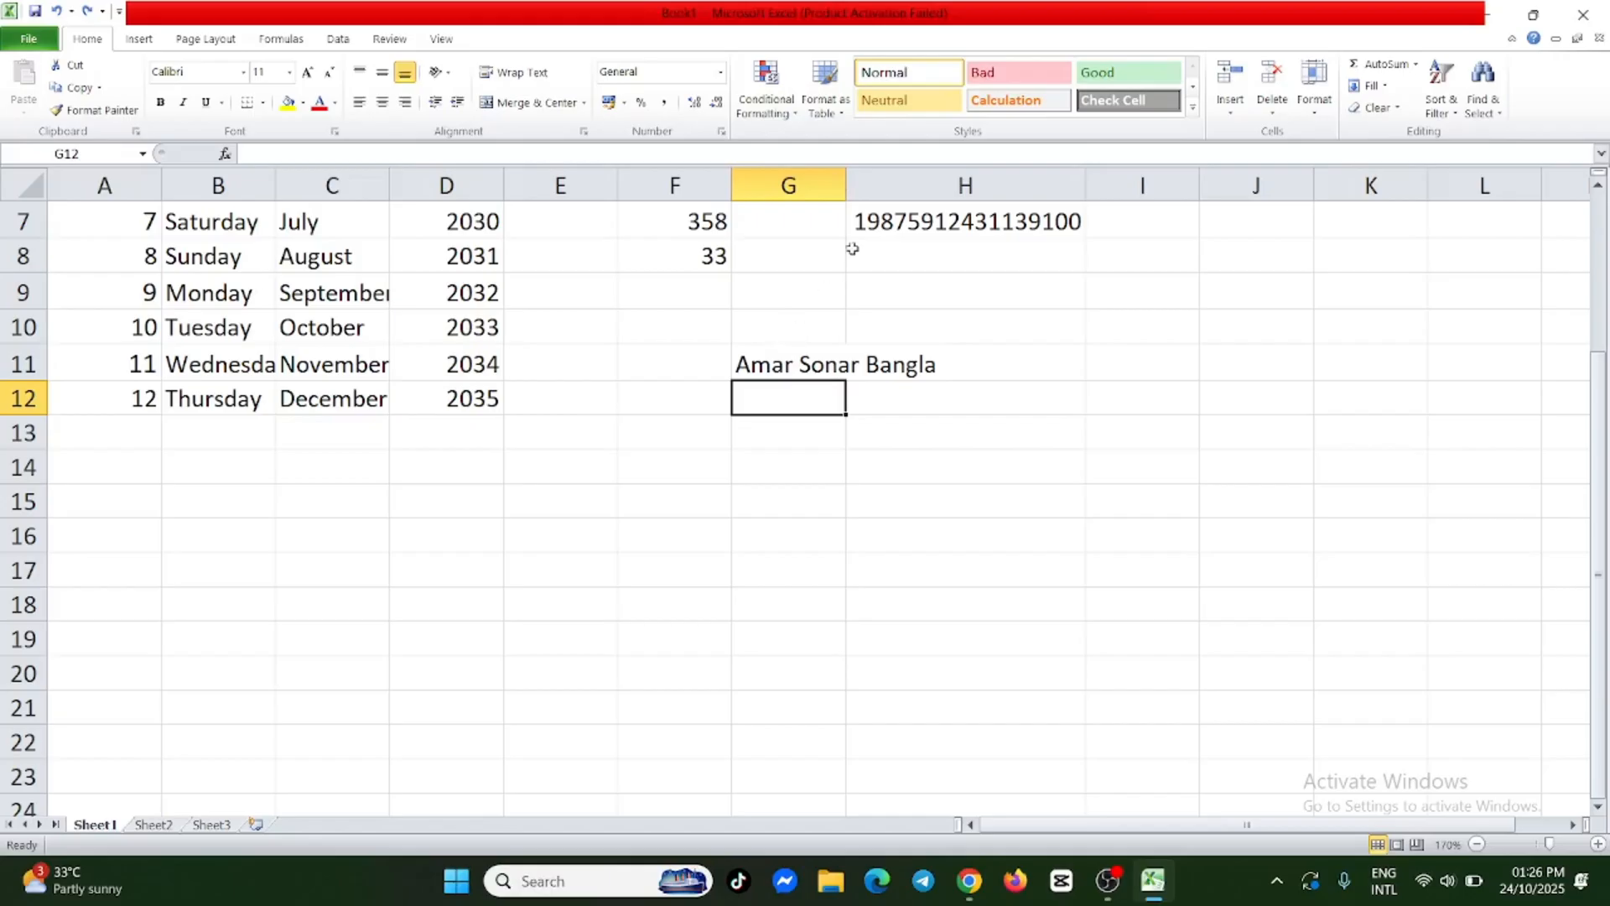
# Widen column G so the text in G11 fits inside the cell on one line.
pyautogui.moveTo(844, 196); pyautogui.dragTo(952, 181)
pyautogui.click(855, 590)
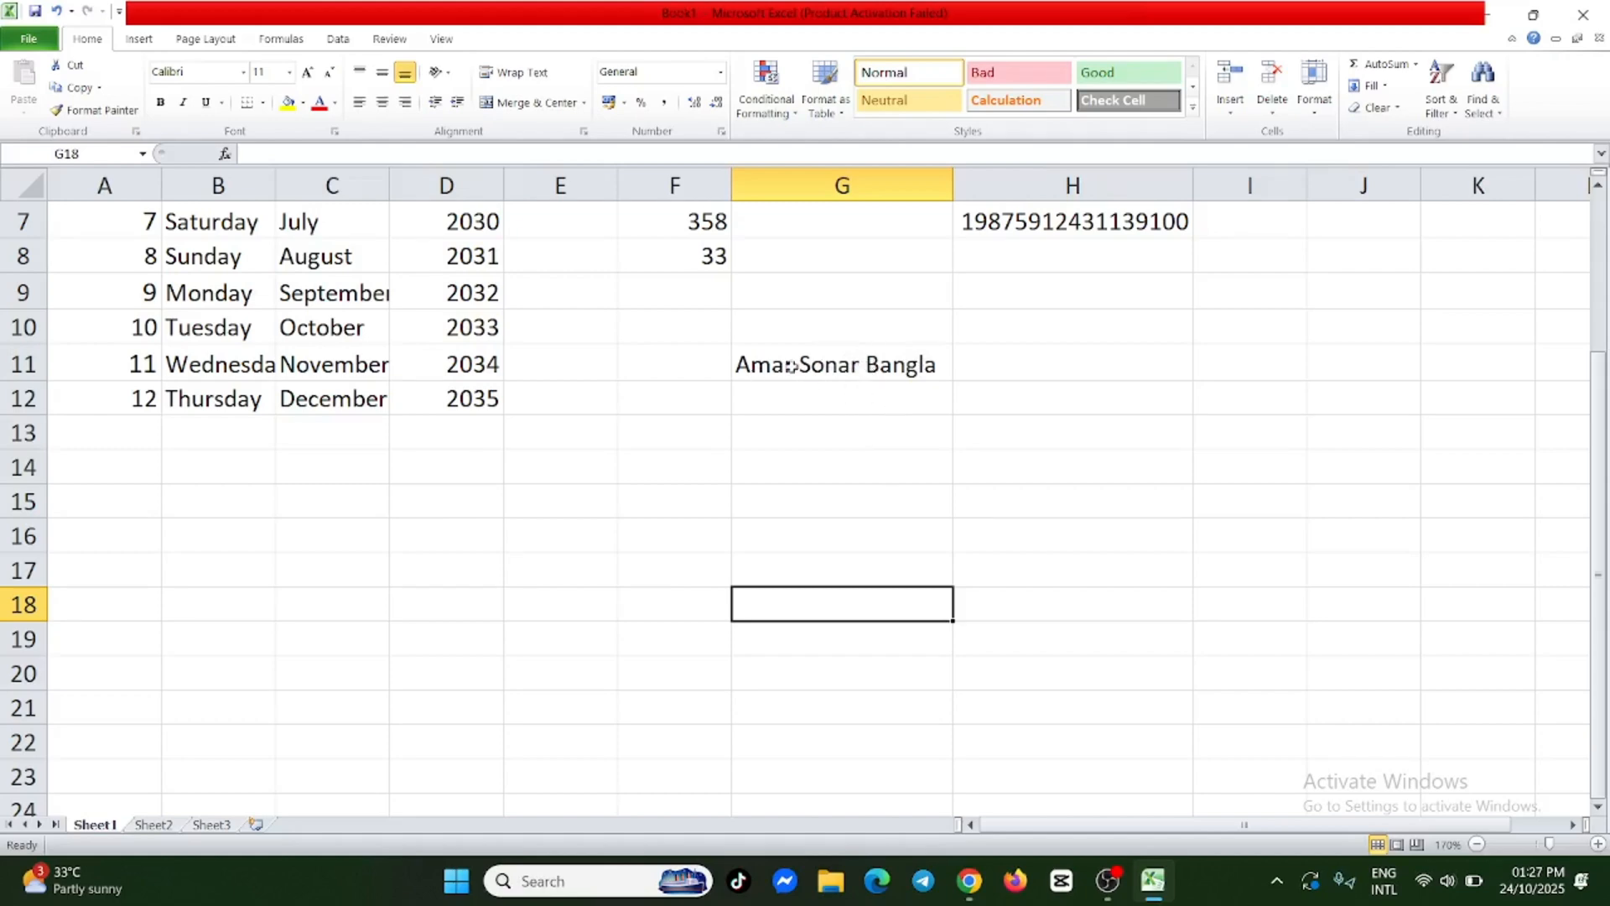
# Insert a line break before "Bangla" in G11, keeping both lines in the same cell.
pyautogui.doubleClick(869, 366)
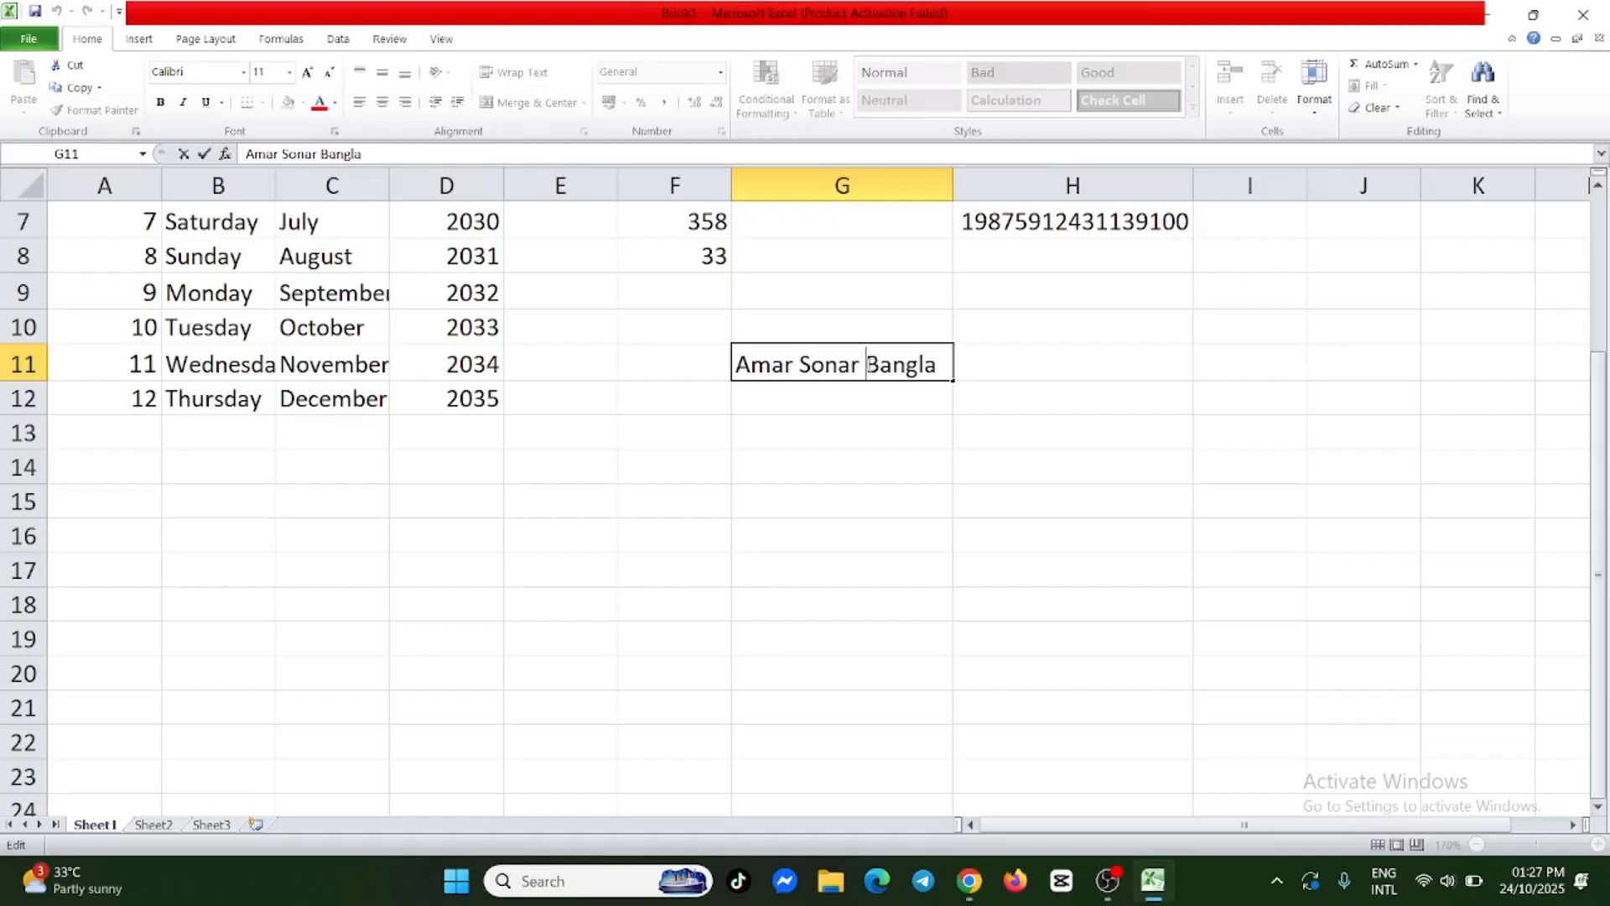
pyautogui.hotkey('alt', 'Return')
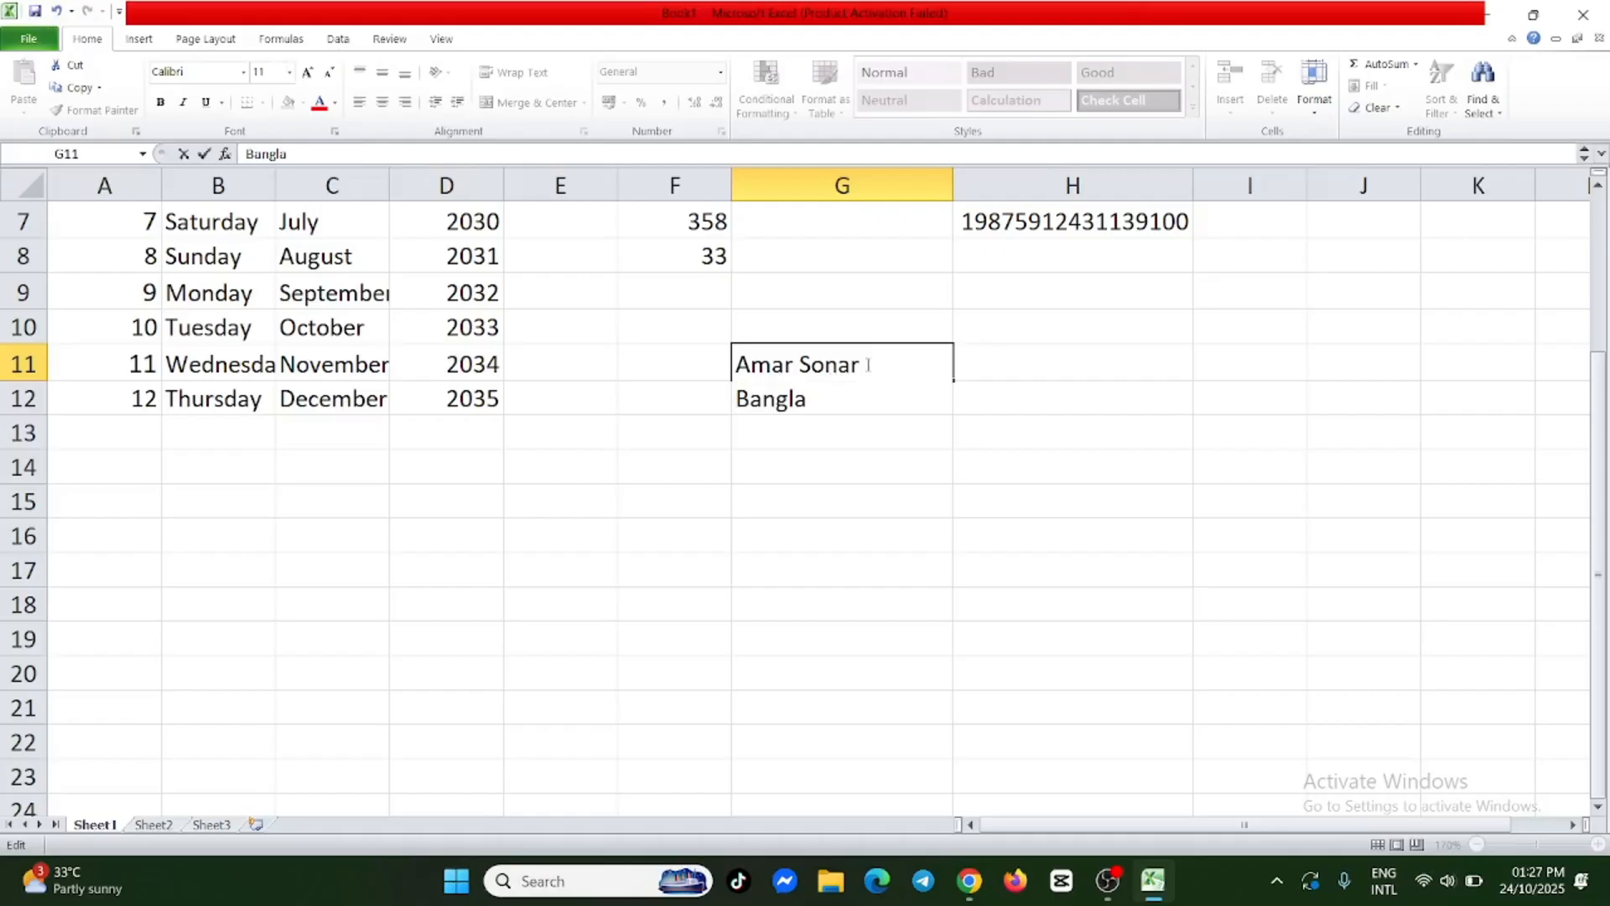
pyautogui.click(723, 458)
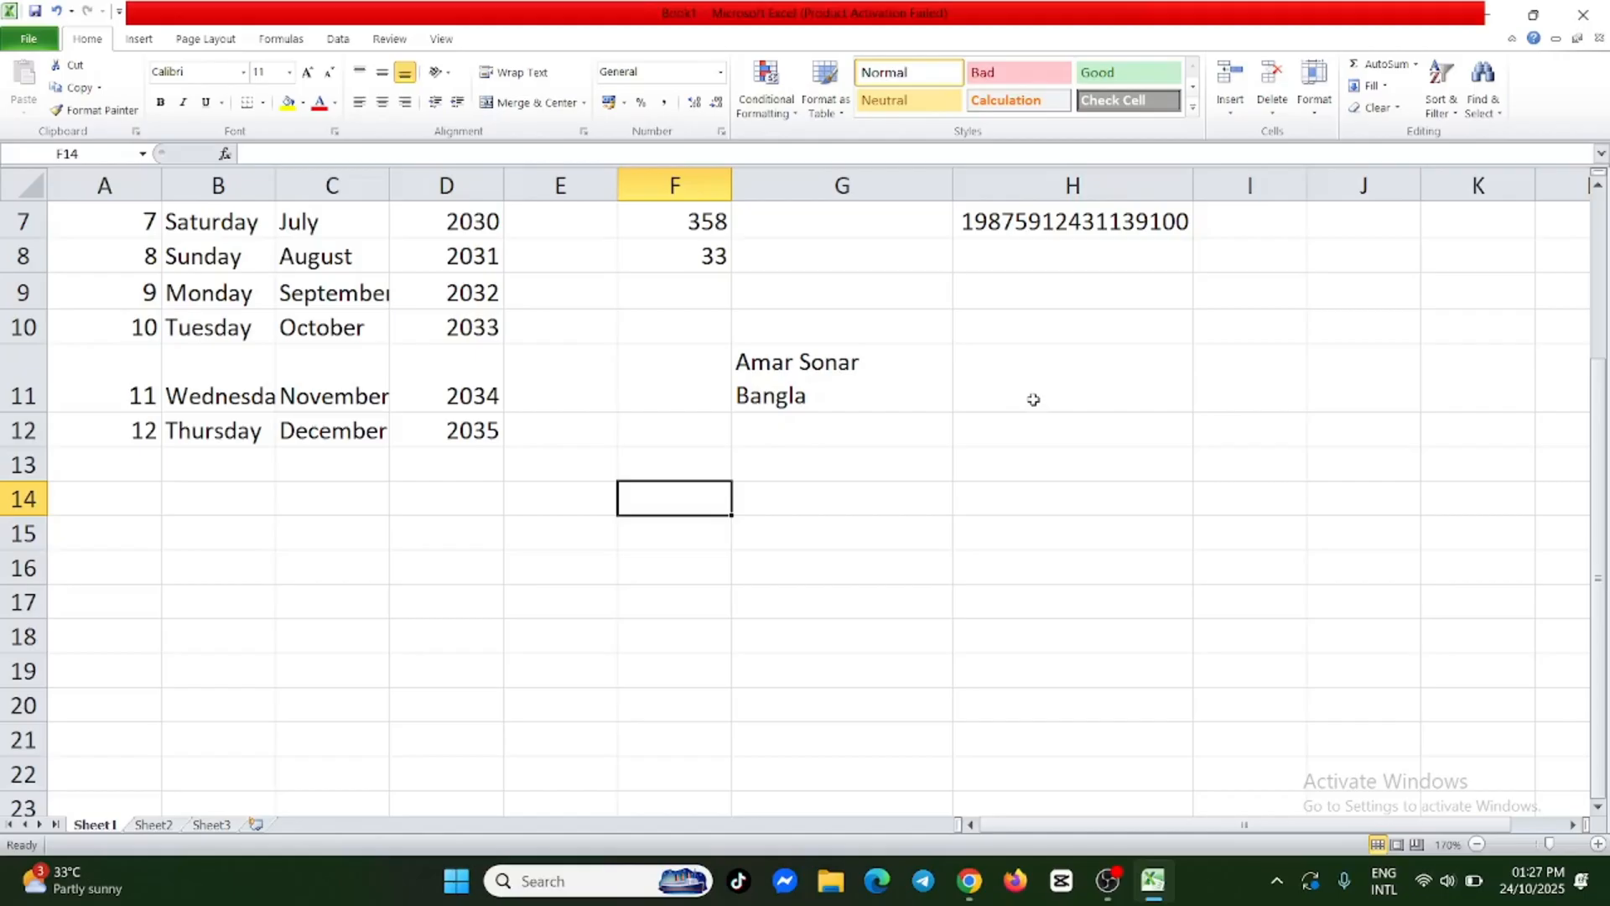
# Insert an entire row above the "Amar Sonar Bangla" cell G11.
pyautogui.click(795, 362)
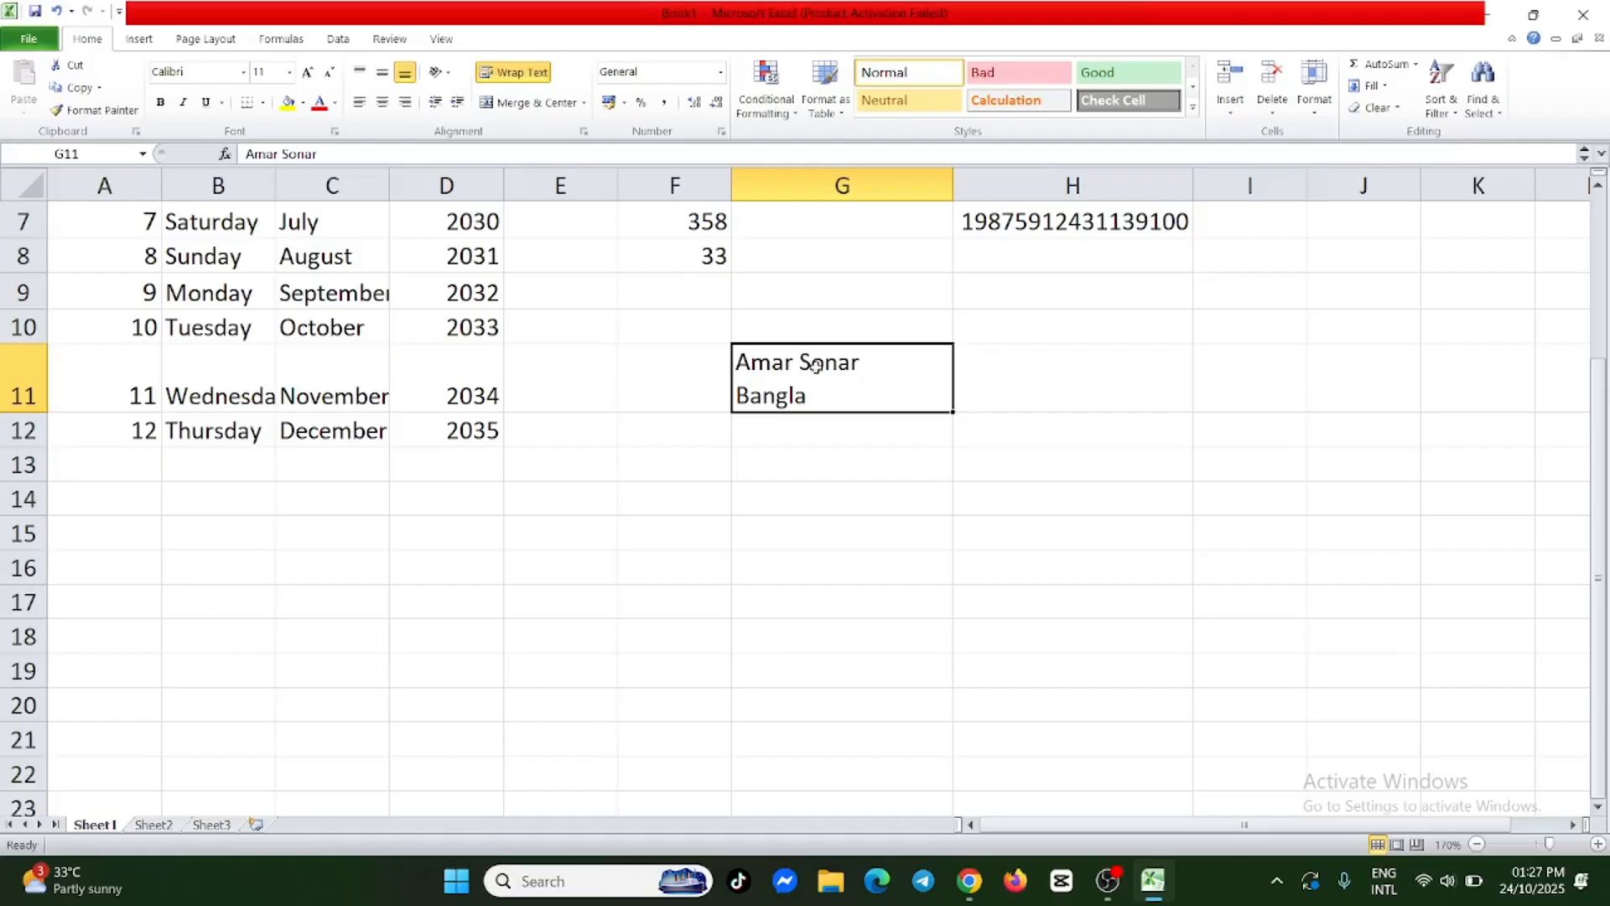
pyautogui.rightClick(818, 370)
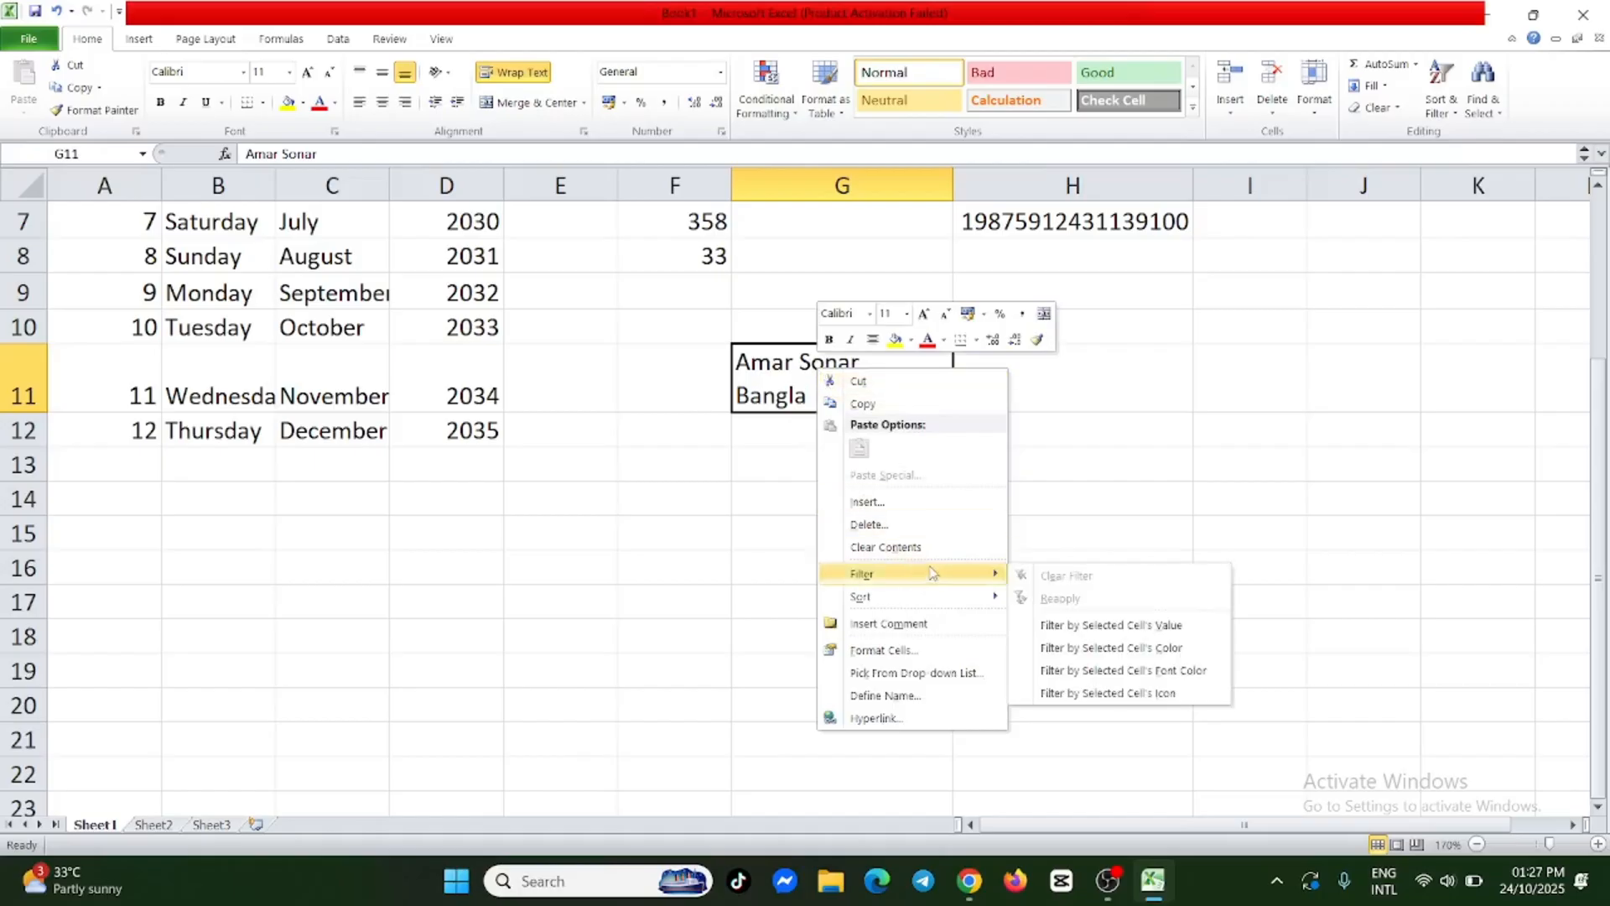
pyautogui.click(900, 502)
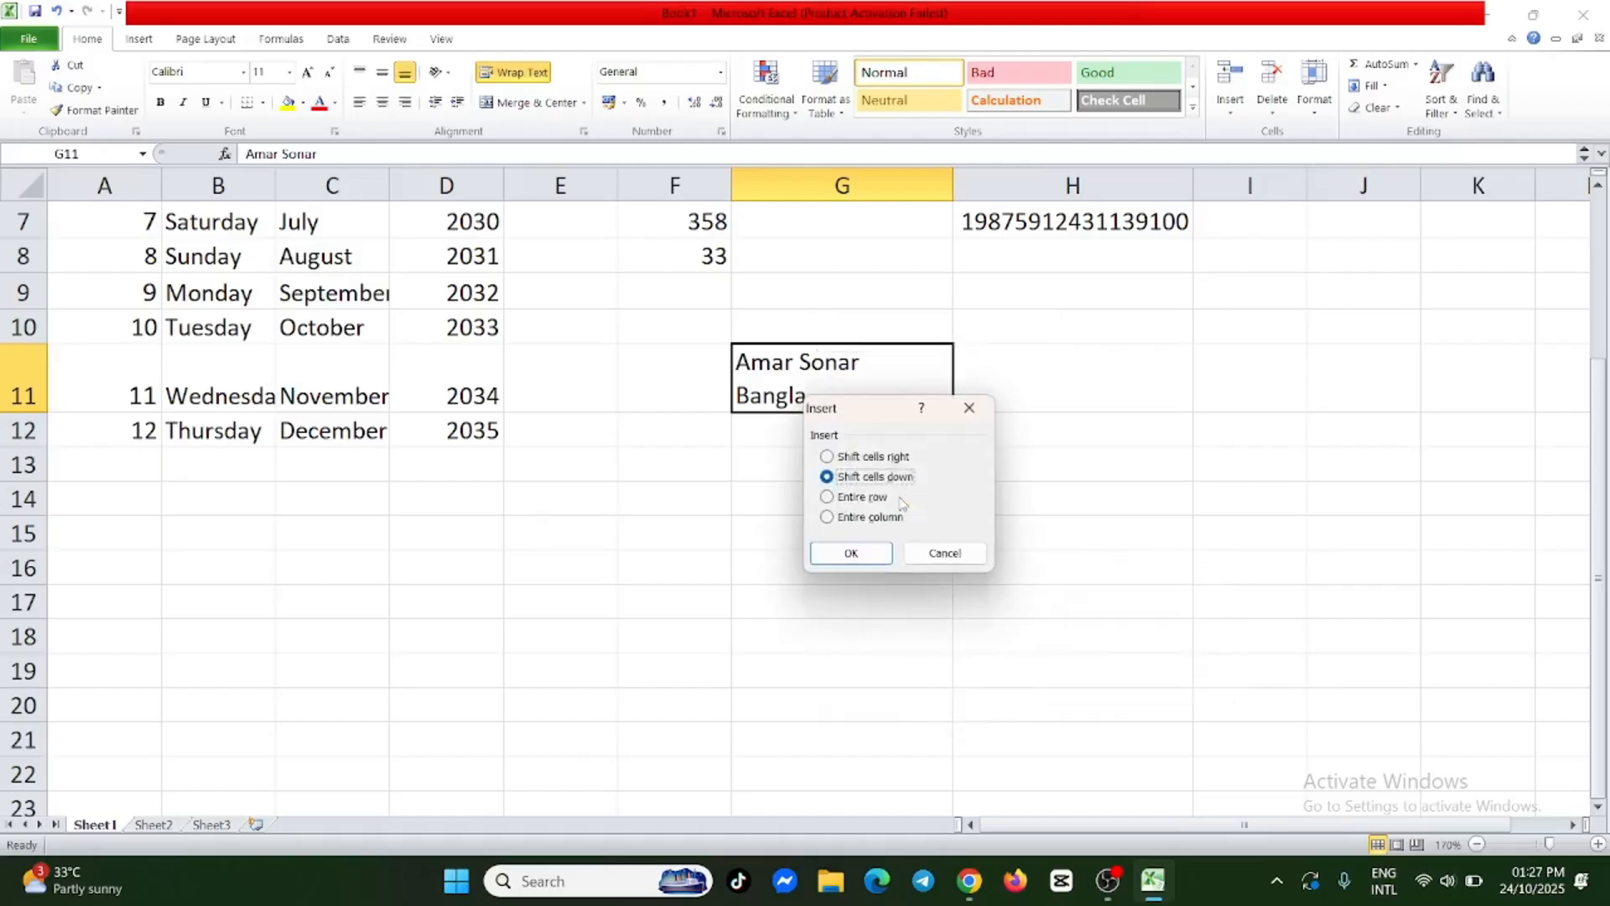
pyautogui.click(827, 499)
pyautogui.click(850, 552)
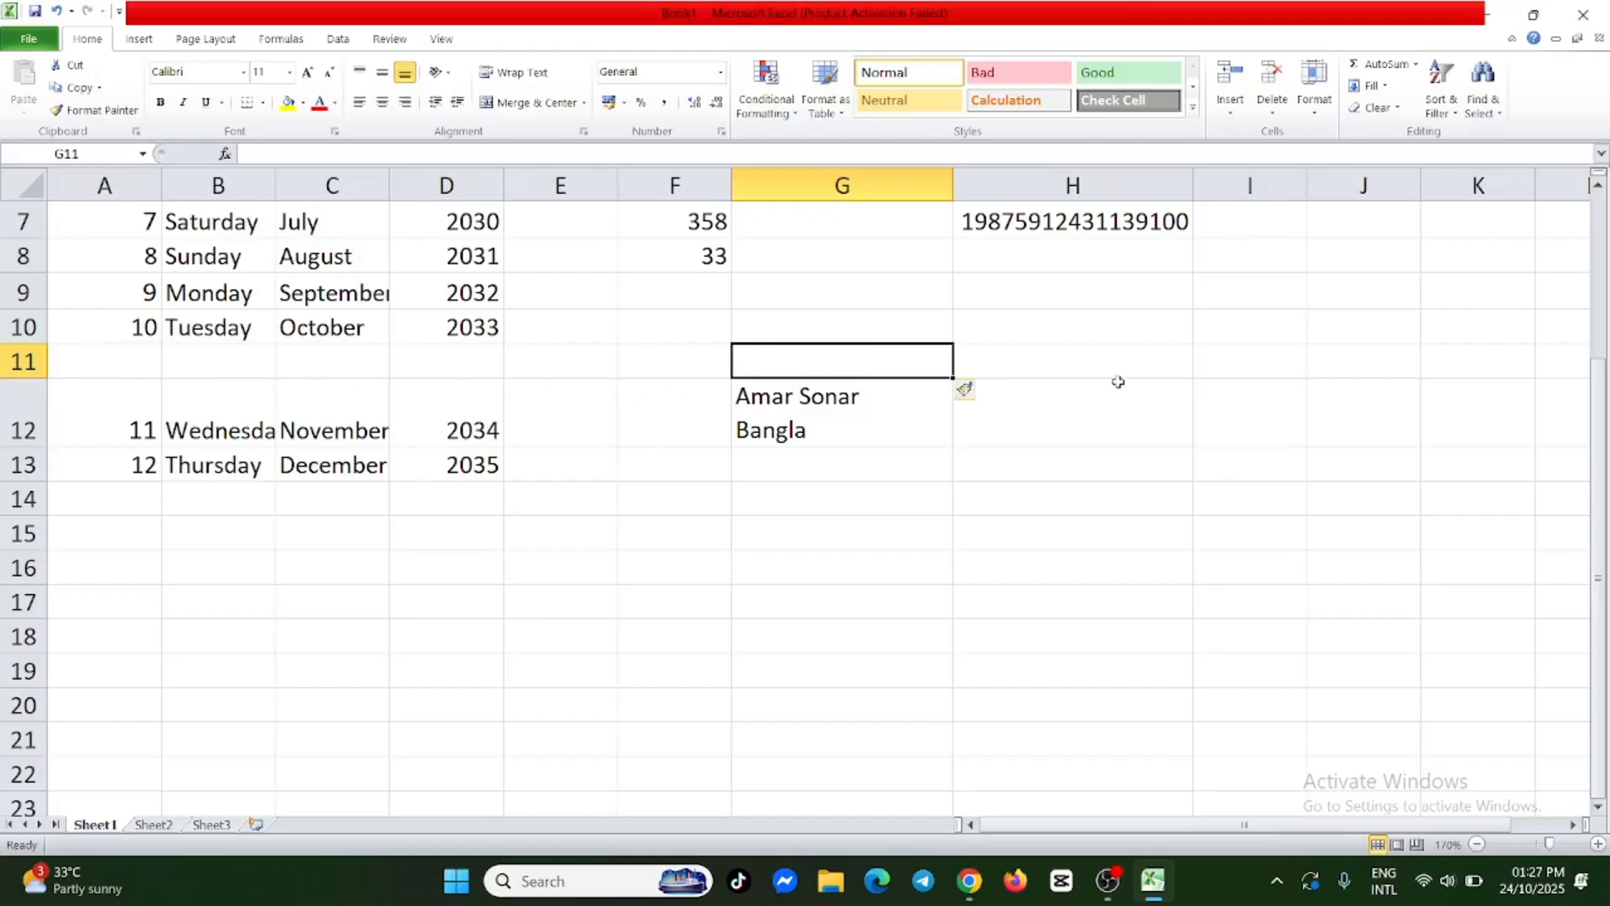
# Insert an entire column before the "Amar Sonar Bangla" text in G12.
pyautogui.click(809, 435)
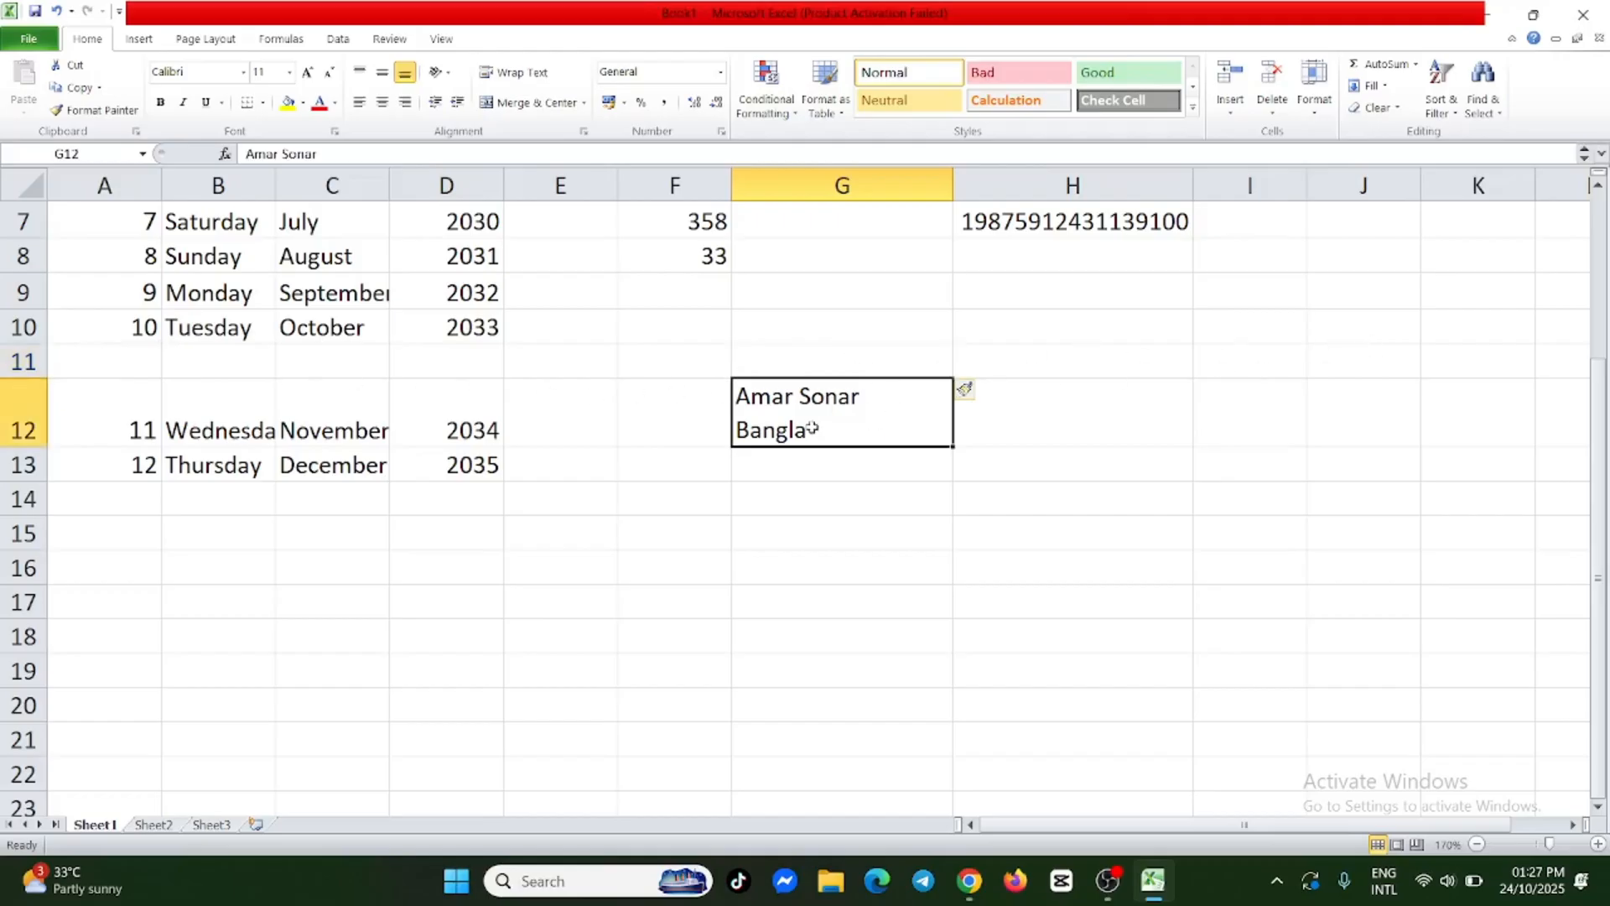
pyautogui.rightClick(798, 426)
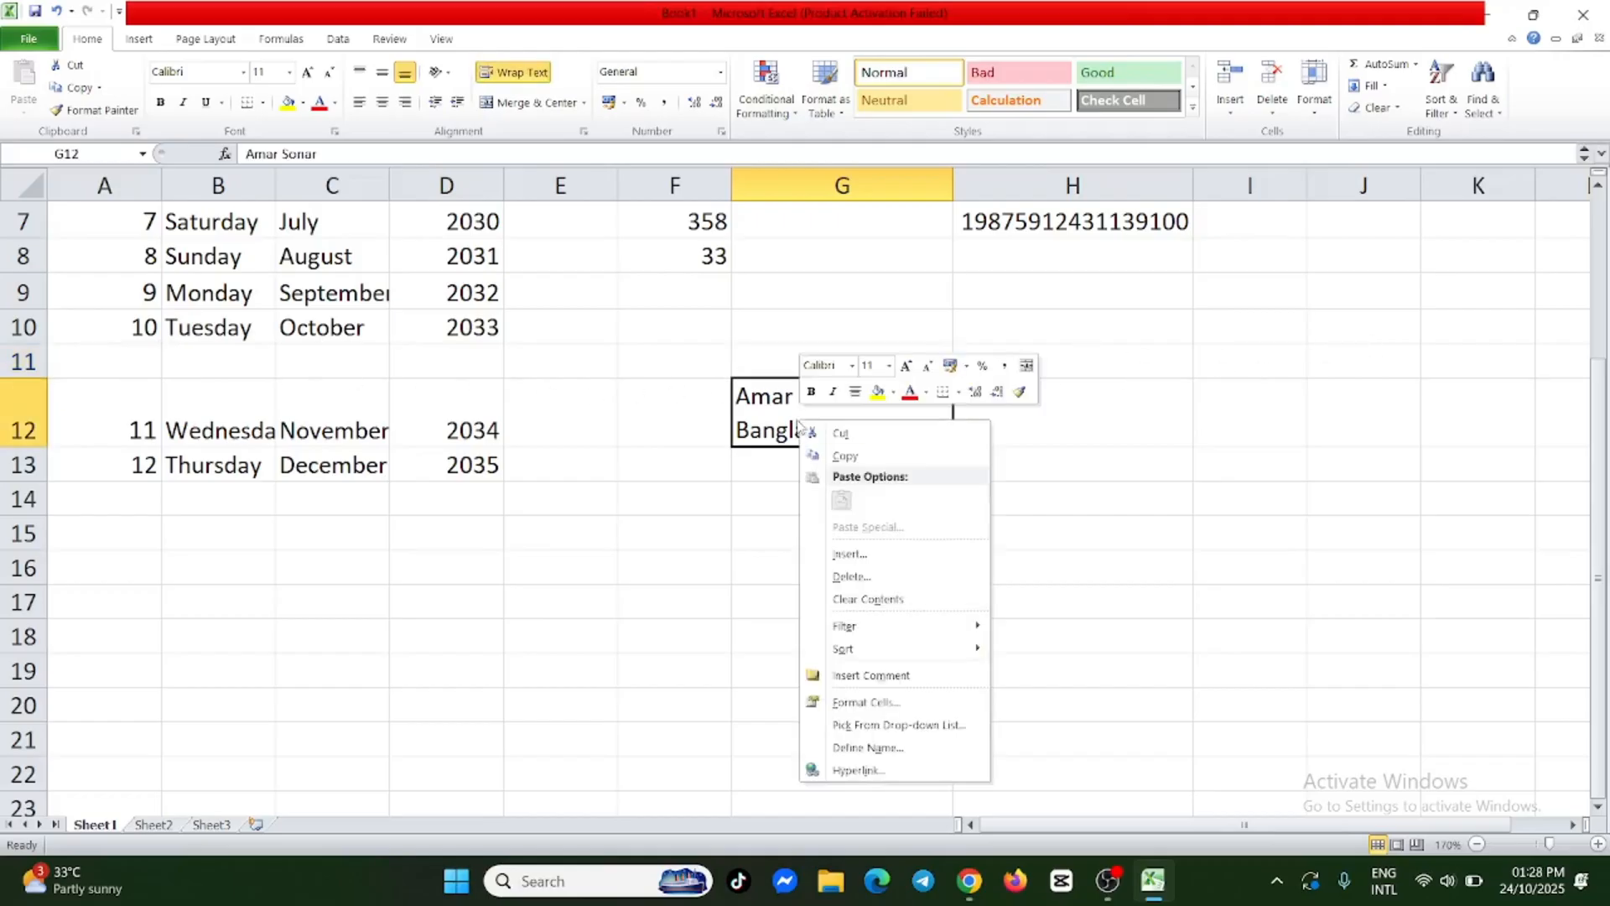
pyautogui.click(887, 554)
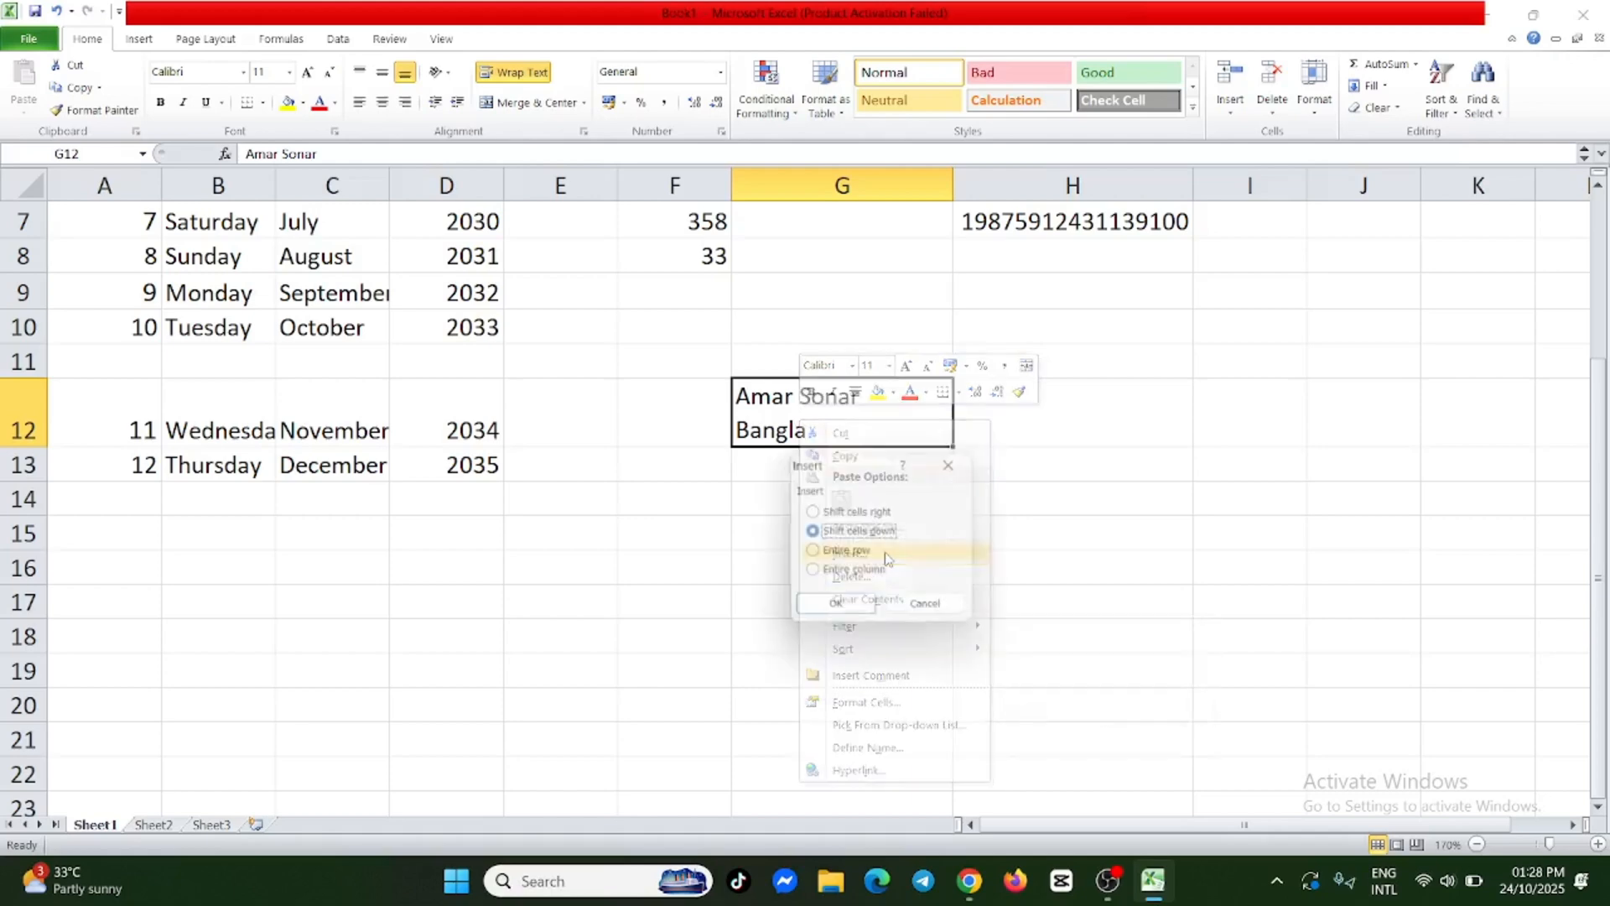
pyautogui.click(812, 574)
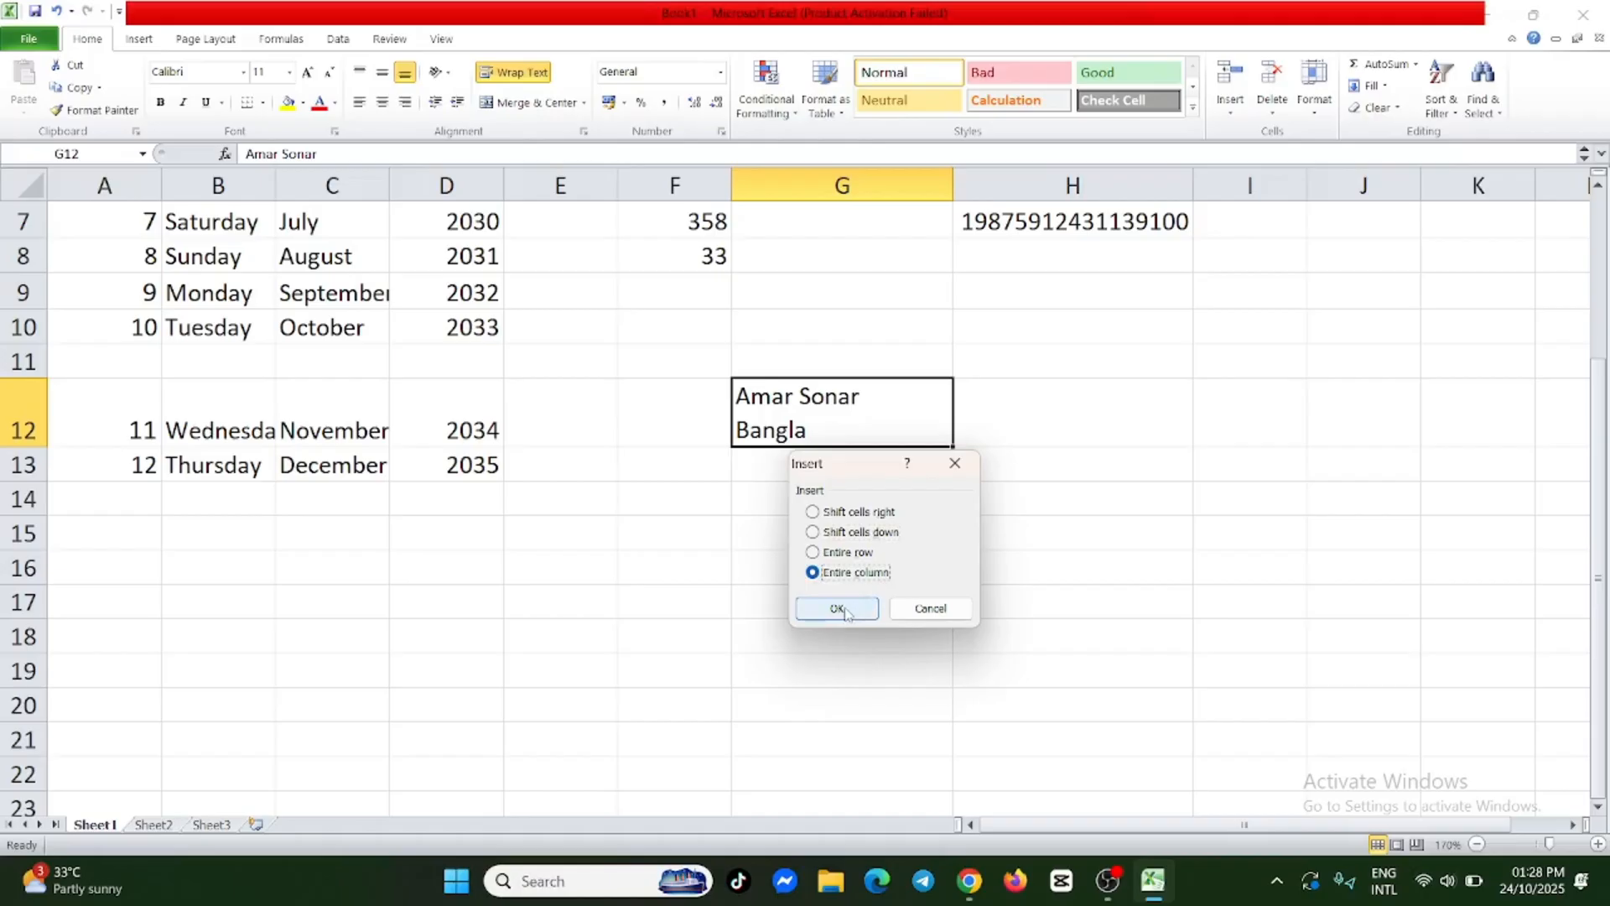
pyautogui.click(839, 609)
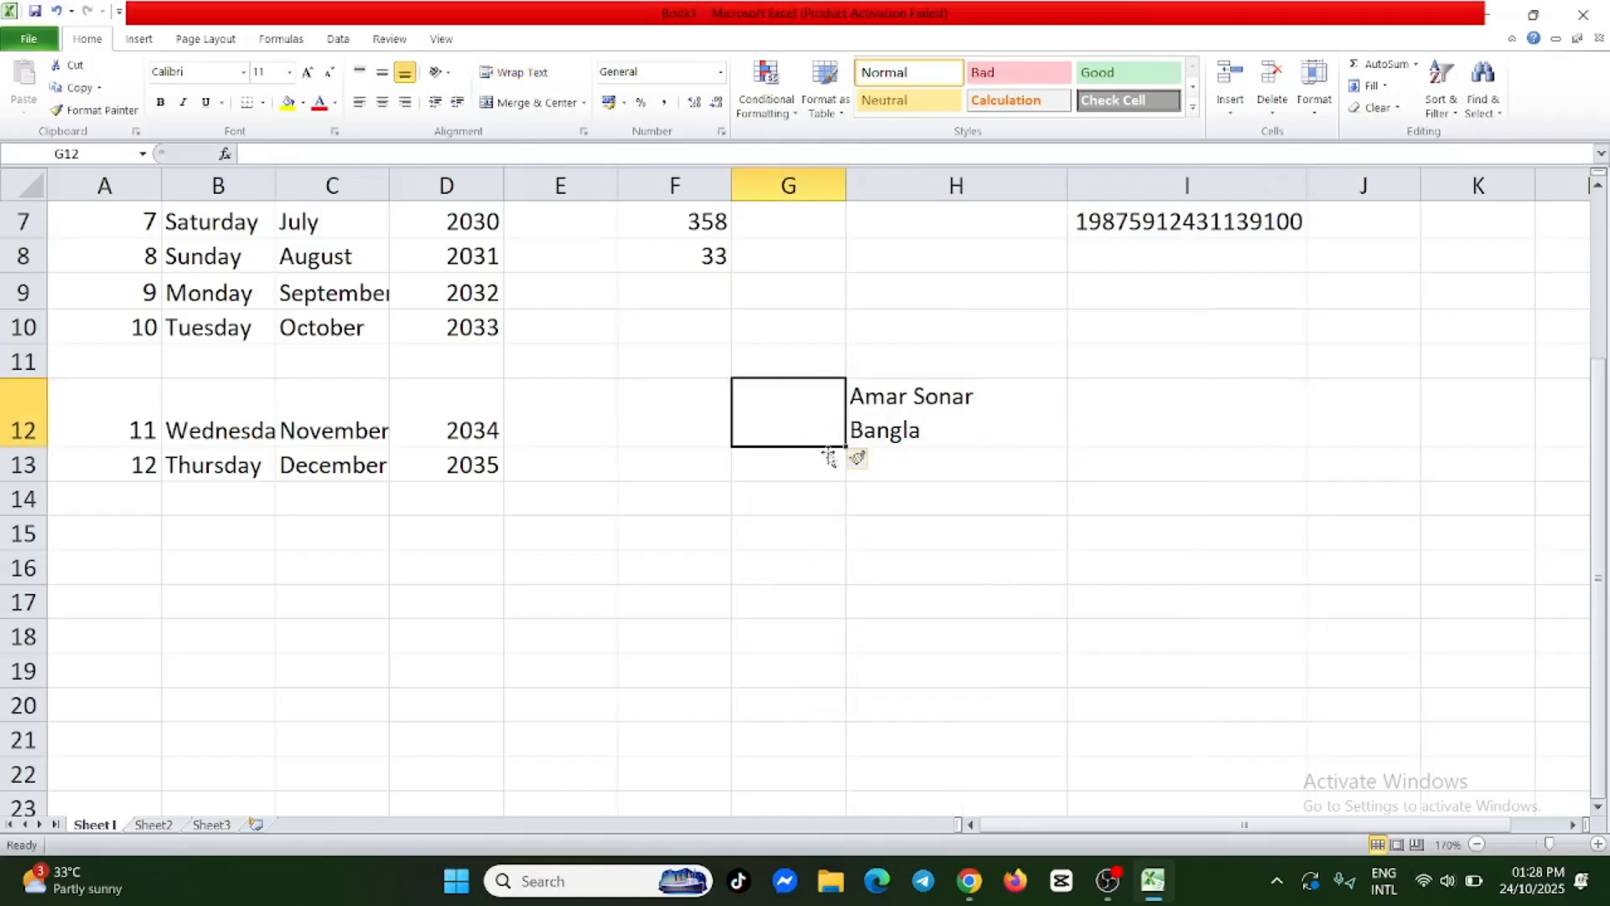
# Insert a blank cell at H12, shifting the "Amar Sonar Bangla" cell right.
pyautogui.click(949, 433)
pyautogui.rightClick(936, 398)
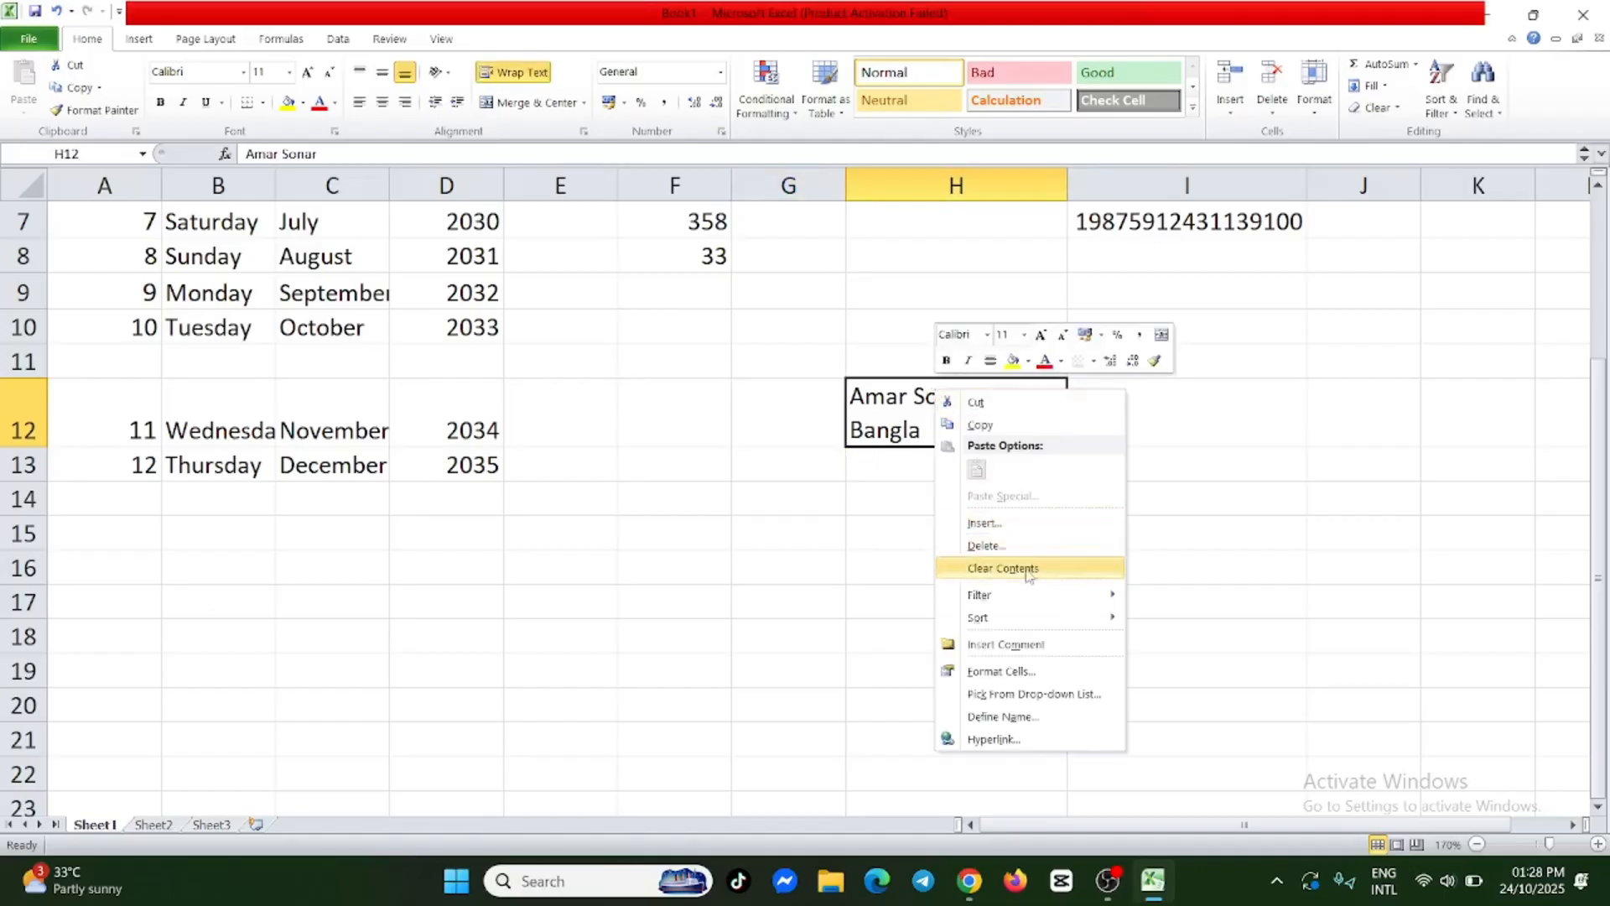
pyautogui.click(1037, 524)
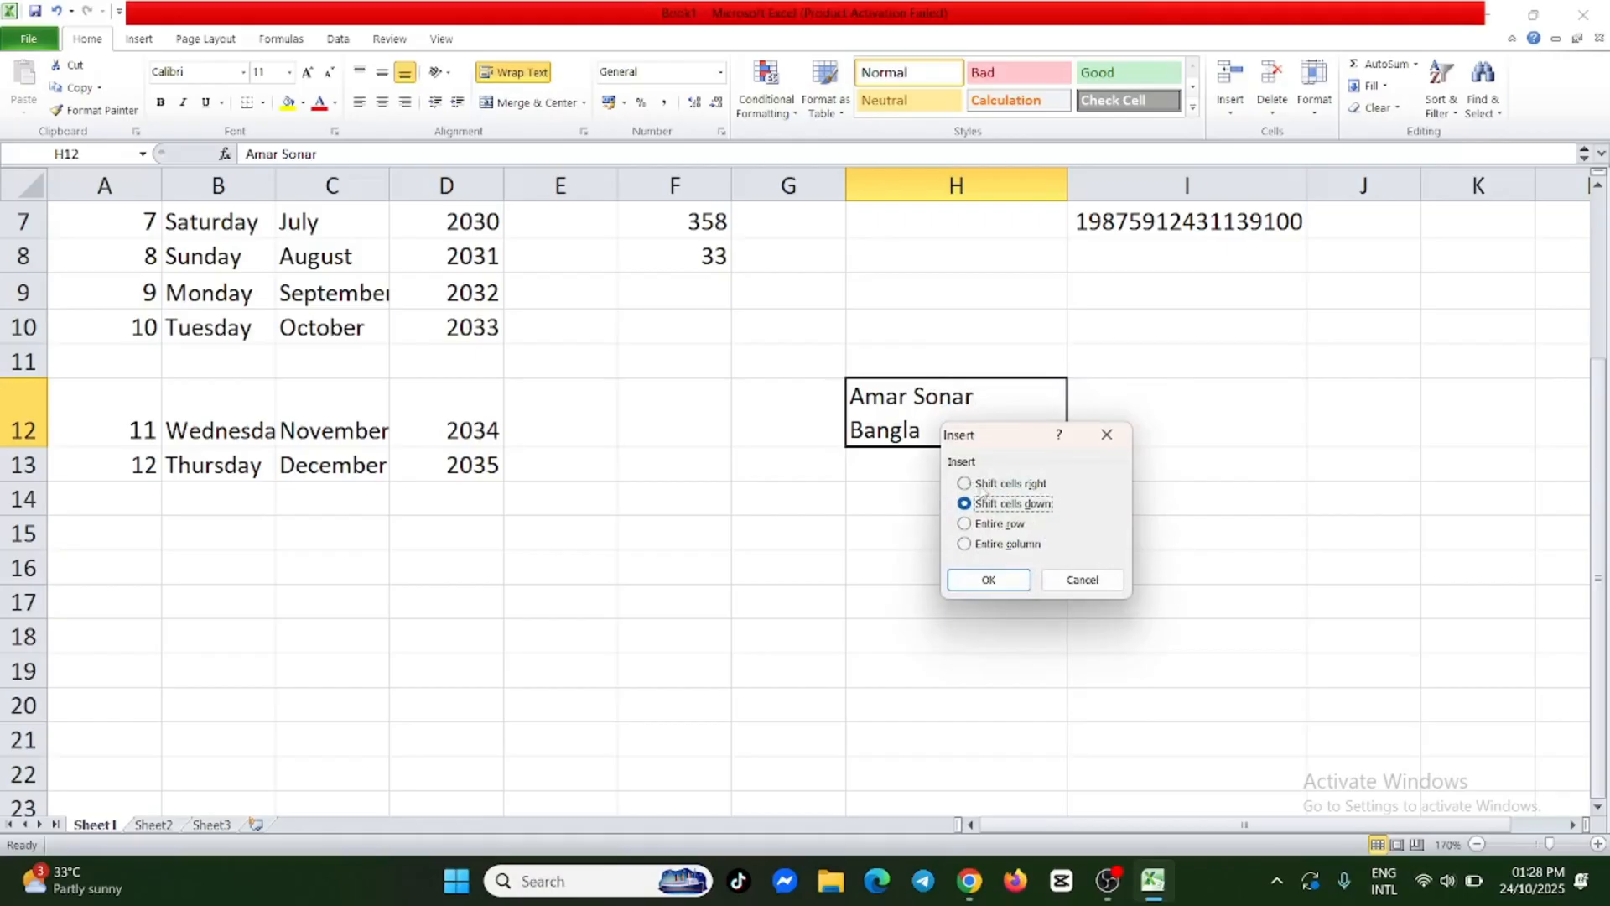
pyautogui.click(966, 484)
pyautogui.click(990, 580)
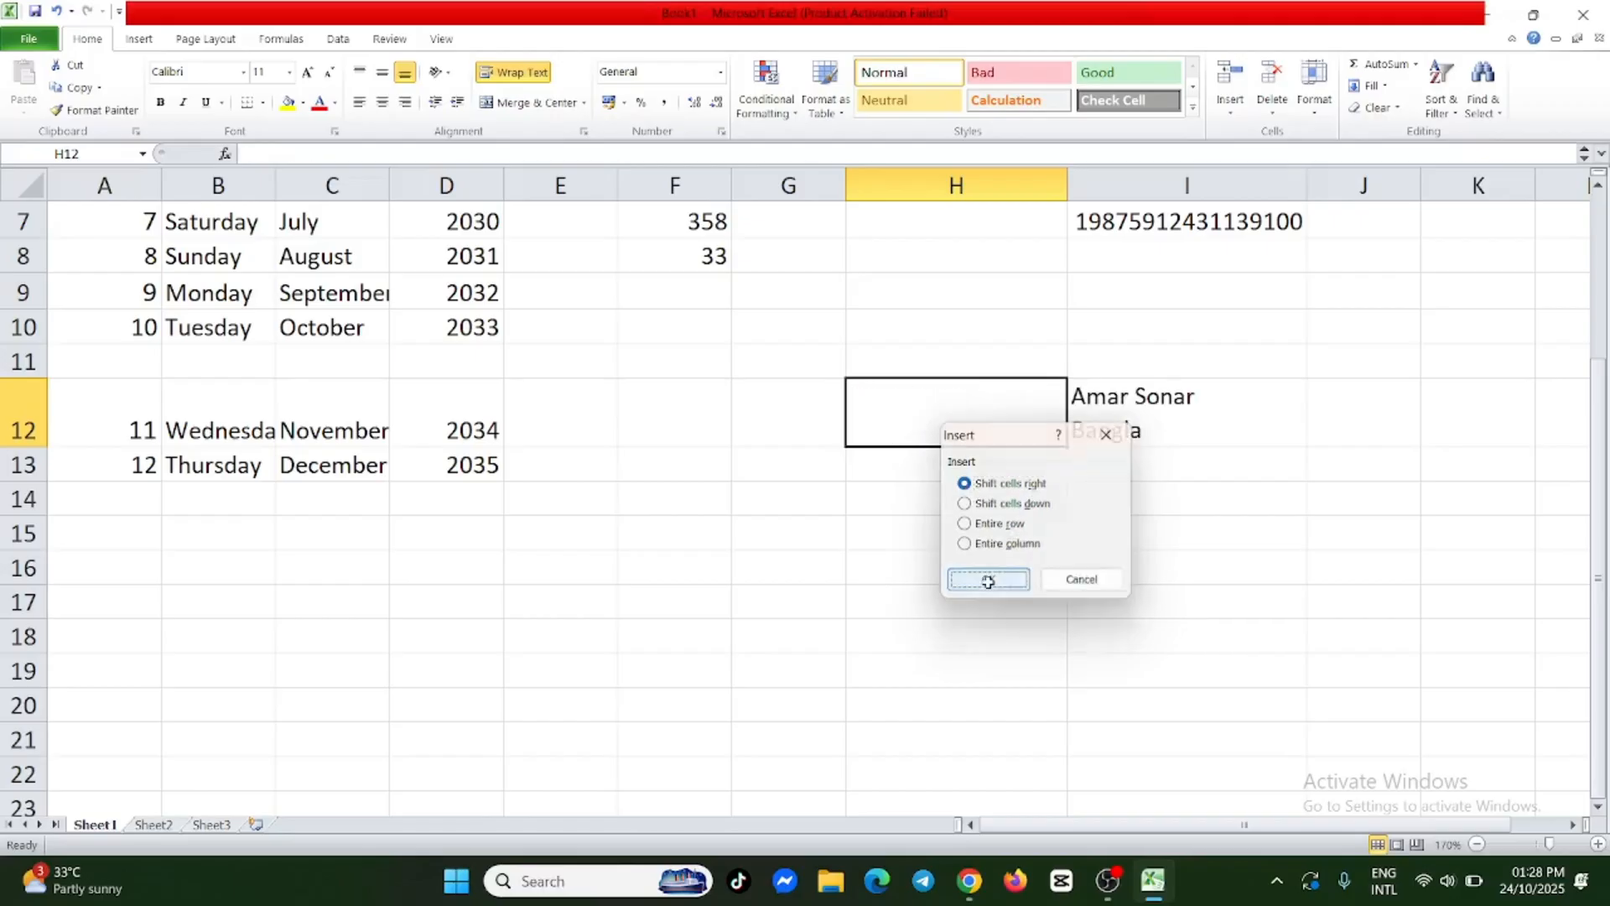
# Insert a blank cell at I12, shifting the "Amar Sonar Bangla" cell down.
pyautogui.click(1163, 425)
pyautogui.rightClick(1160, 423)
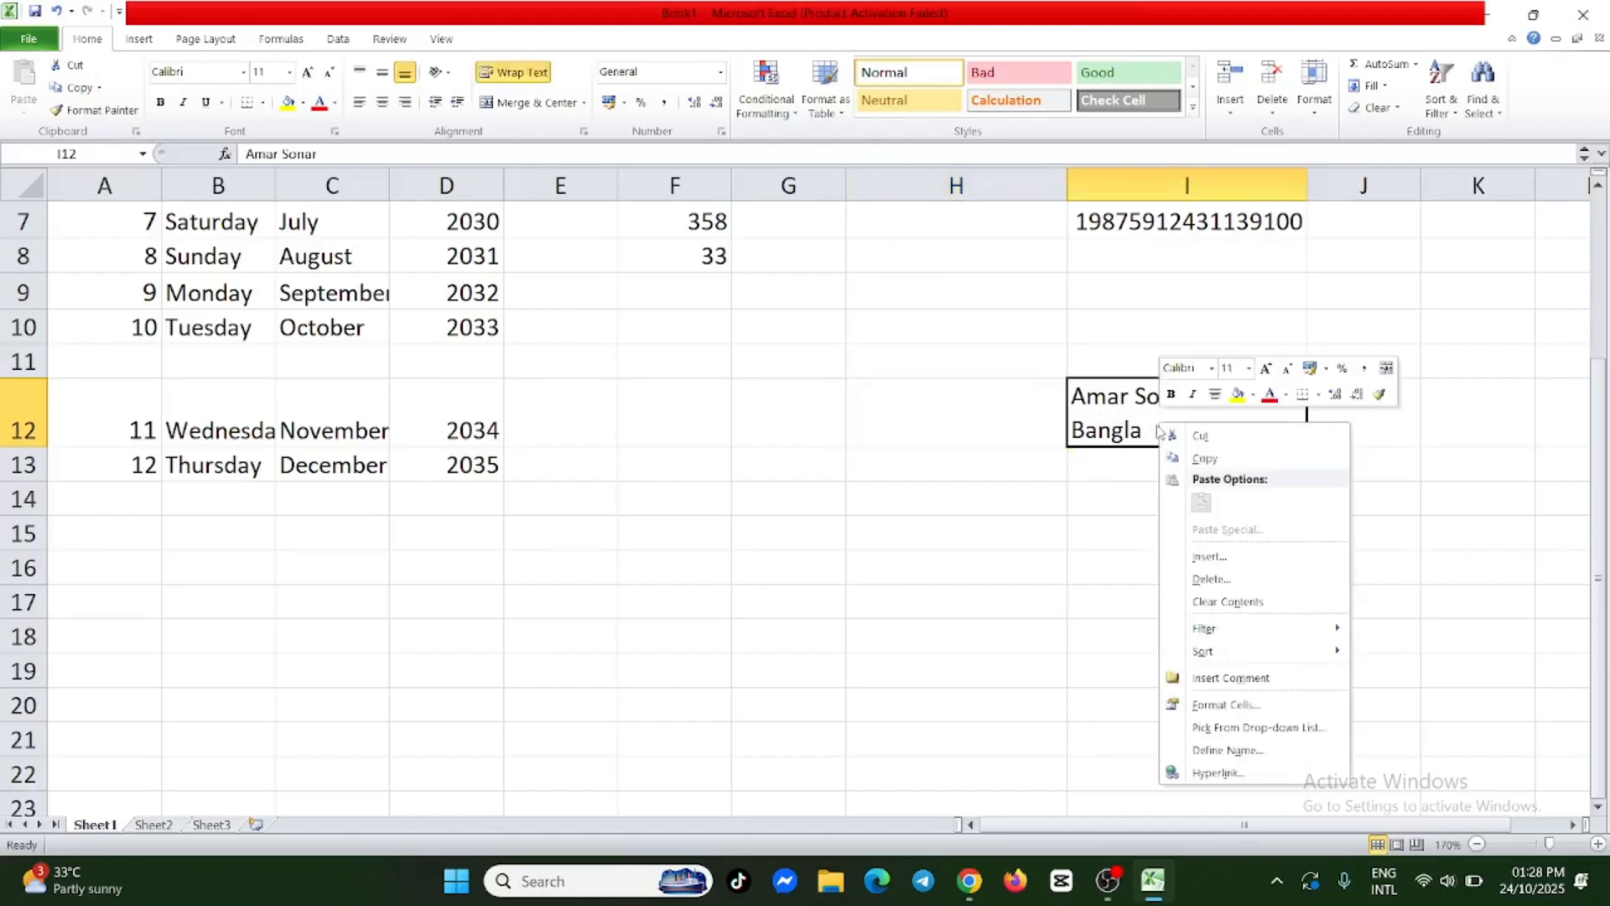
pyautogui.click(1228, 559)
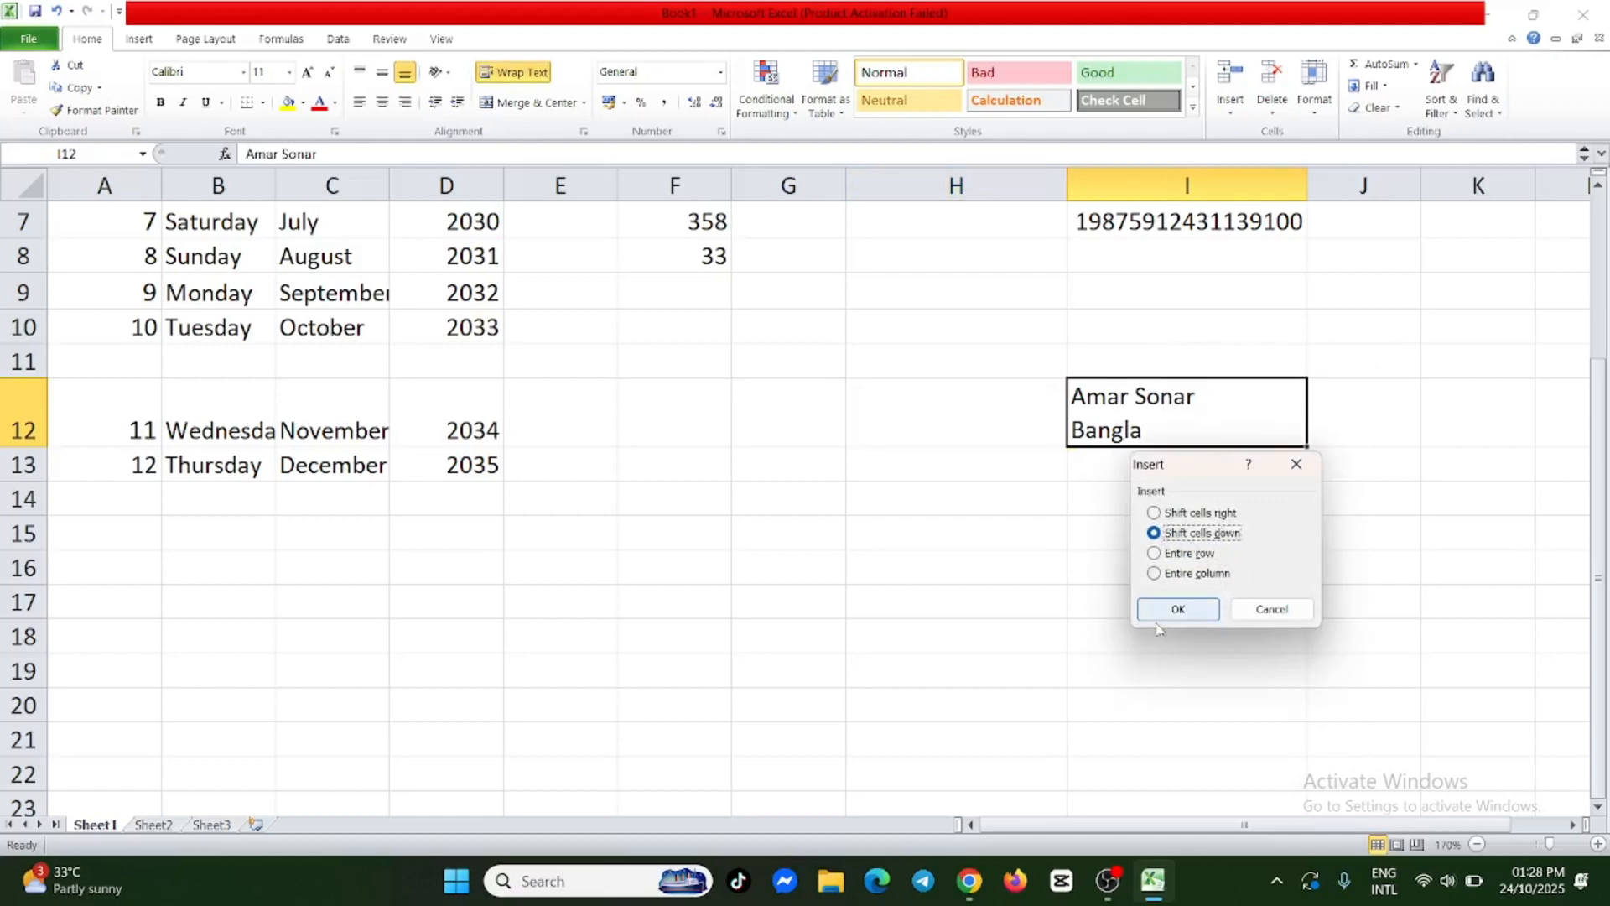
pyautogui.click(1210, 618)
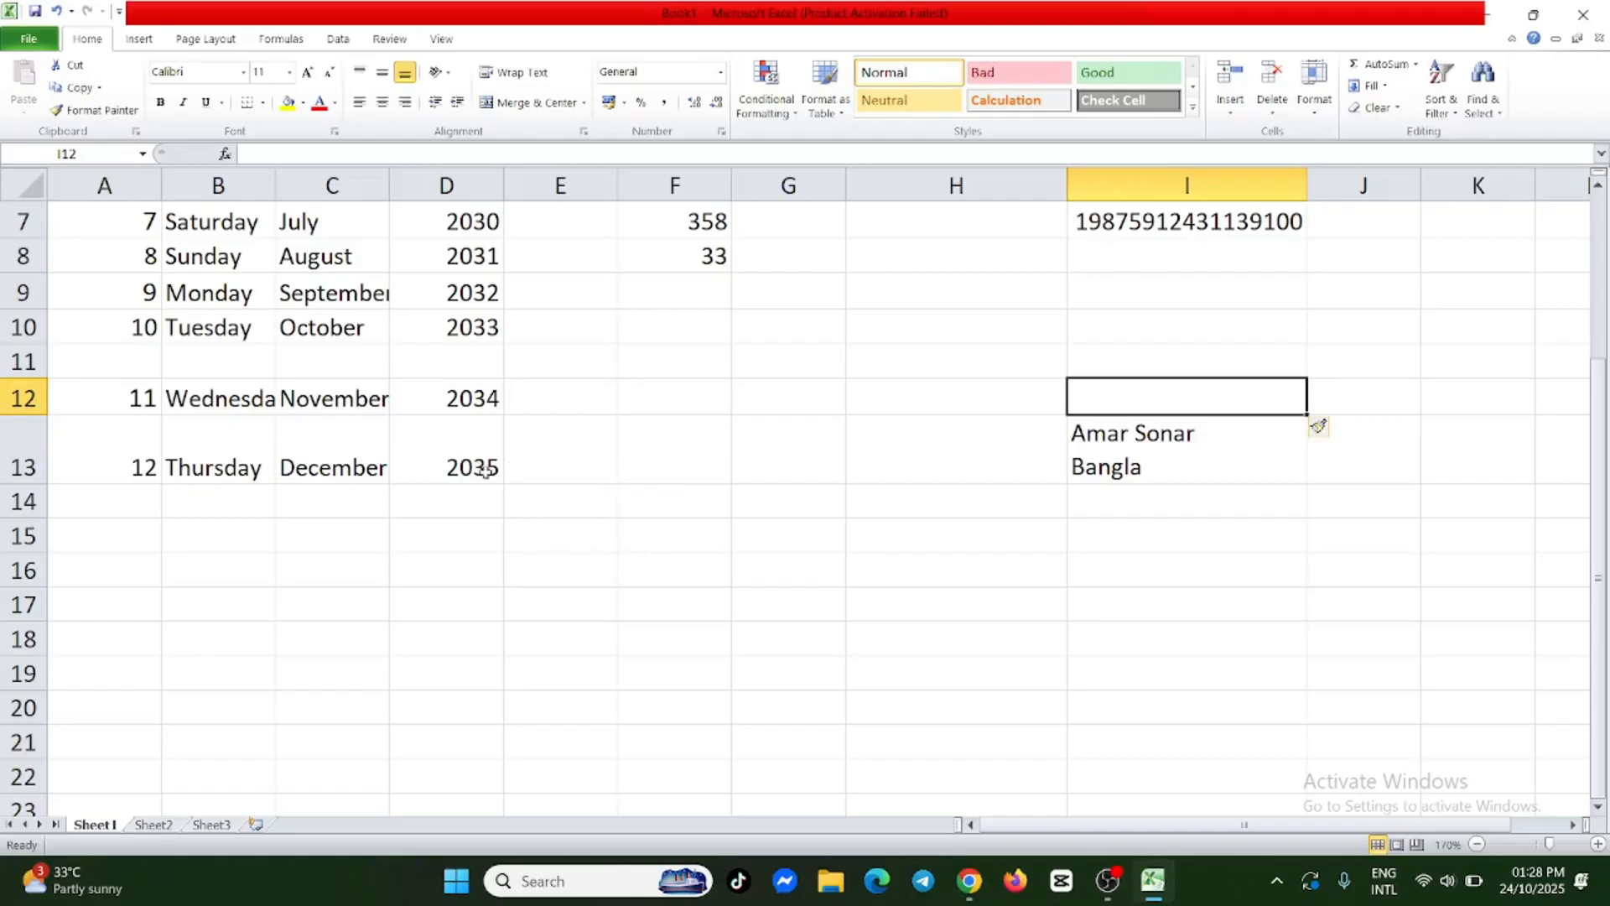
# Format the years in D7:D13 as Currency with the "$ Spanish (Argentina)" symbol.
pyautogui.moveTo(467, 220); pyautogui.dragTo(479, 449)
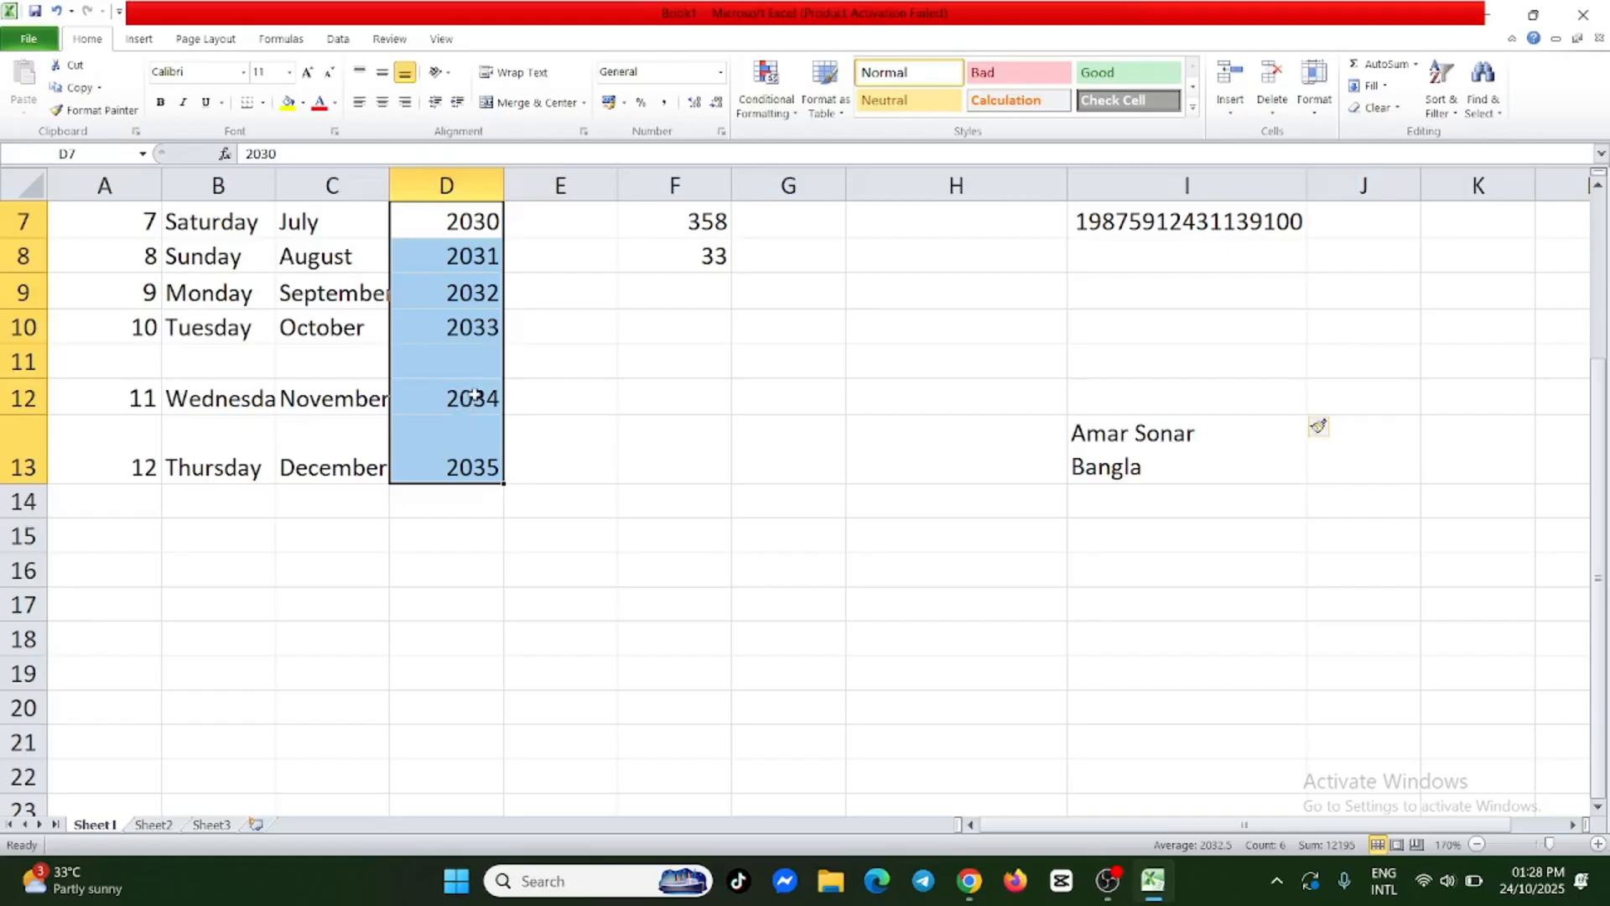
pyautogui.rightClick(457, 344)
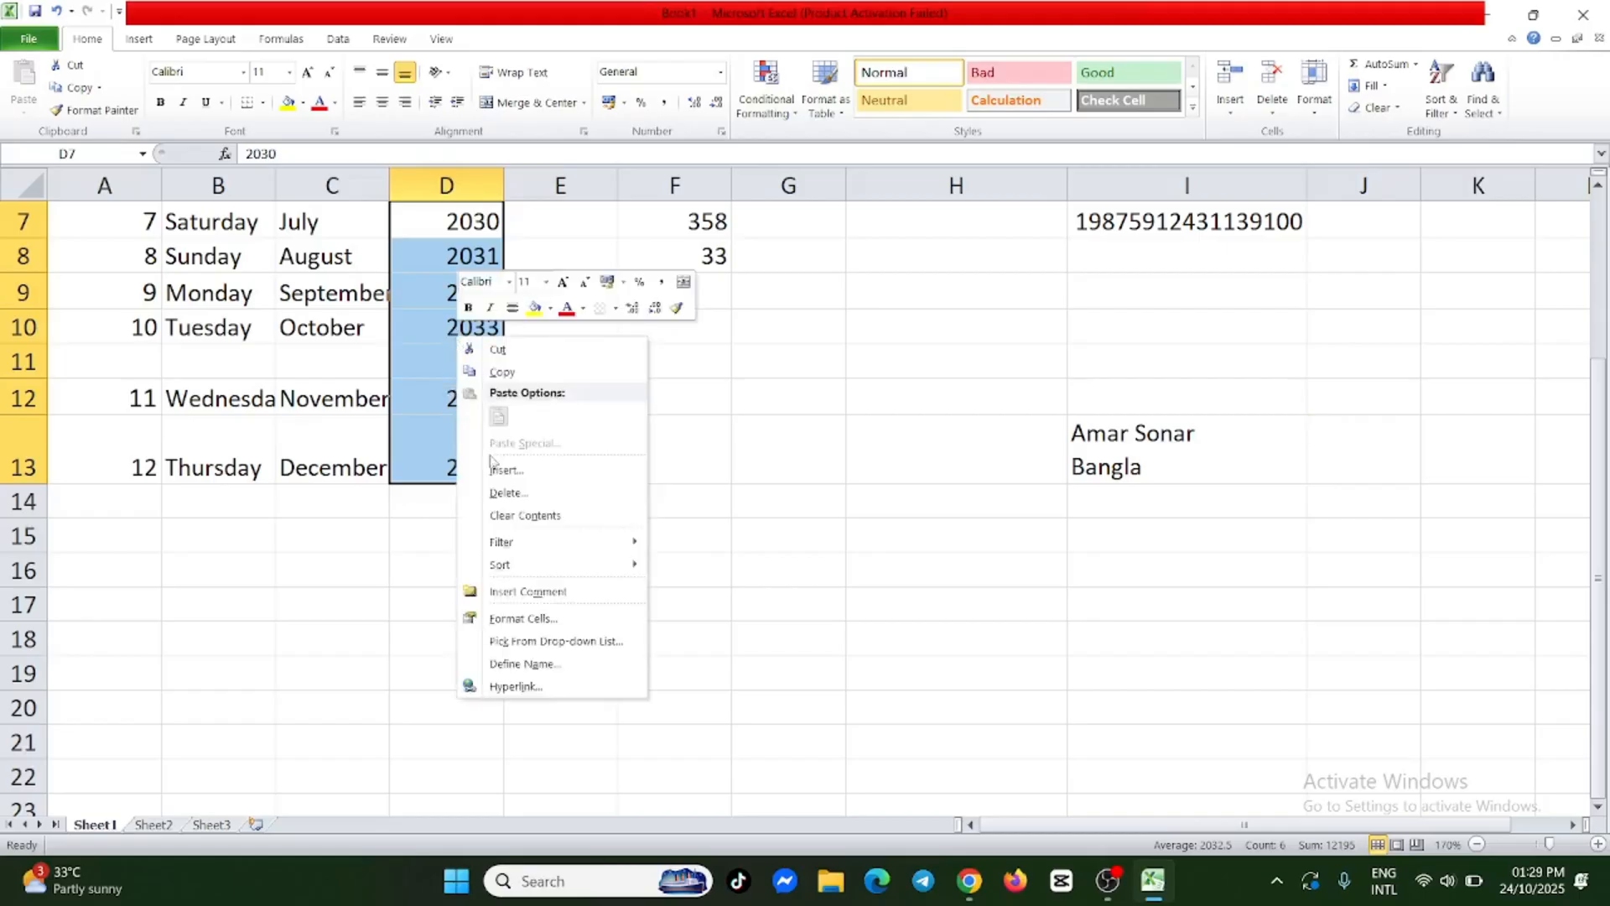
pyautogui.click(560, 621)
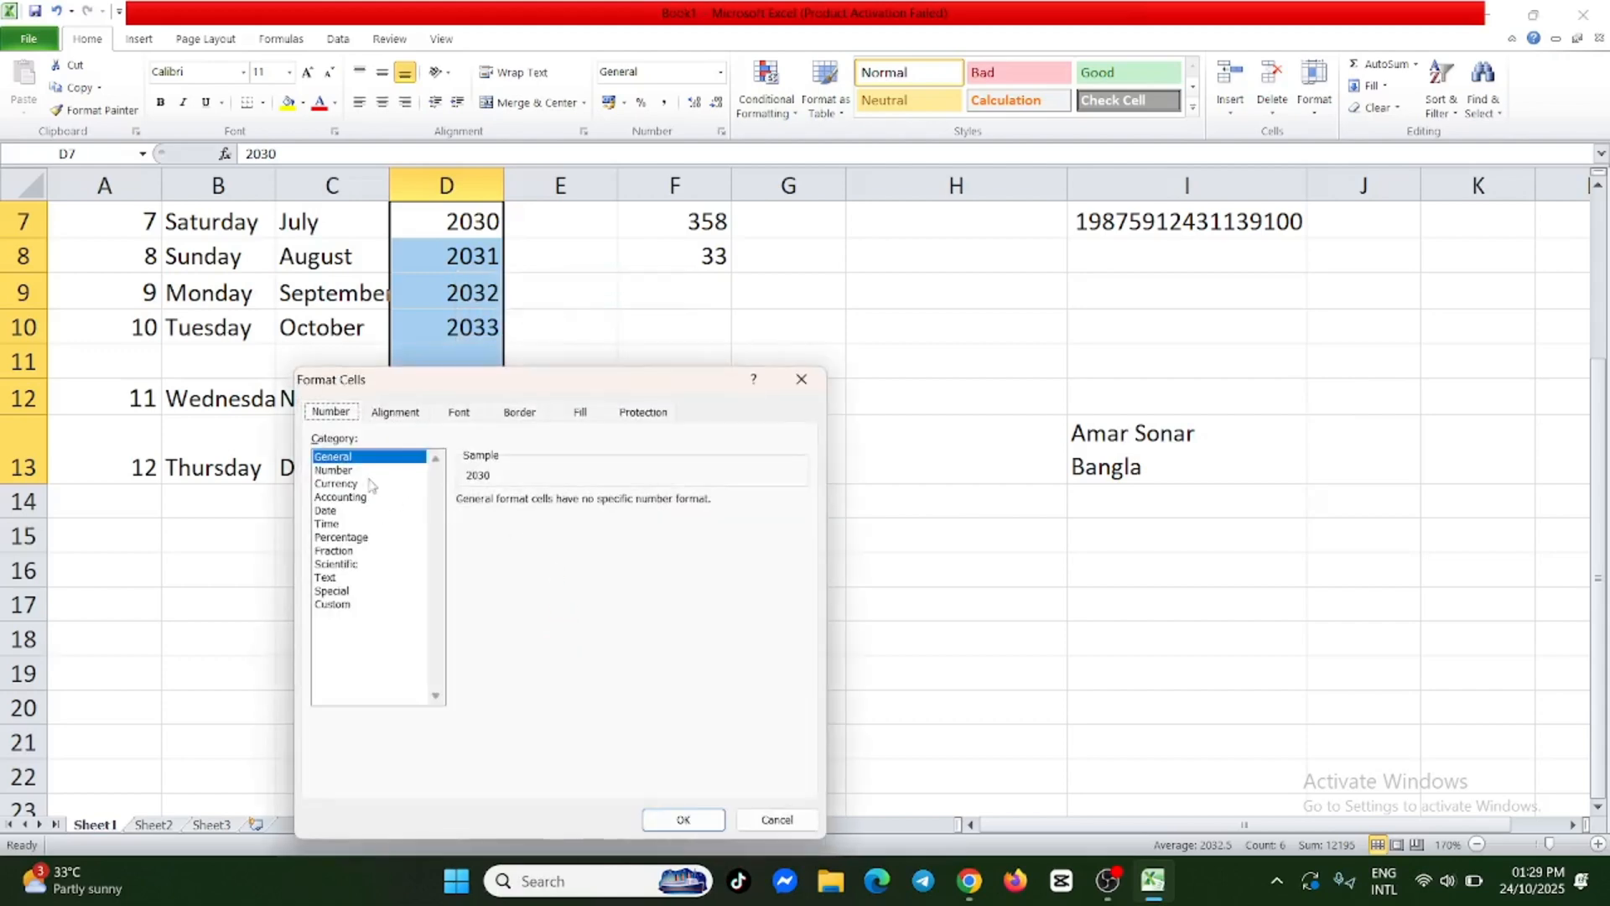
pyautogui.click(355, 484)
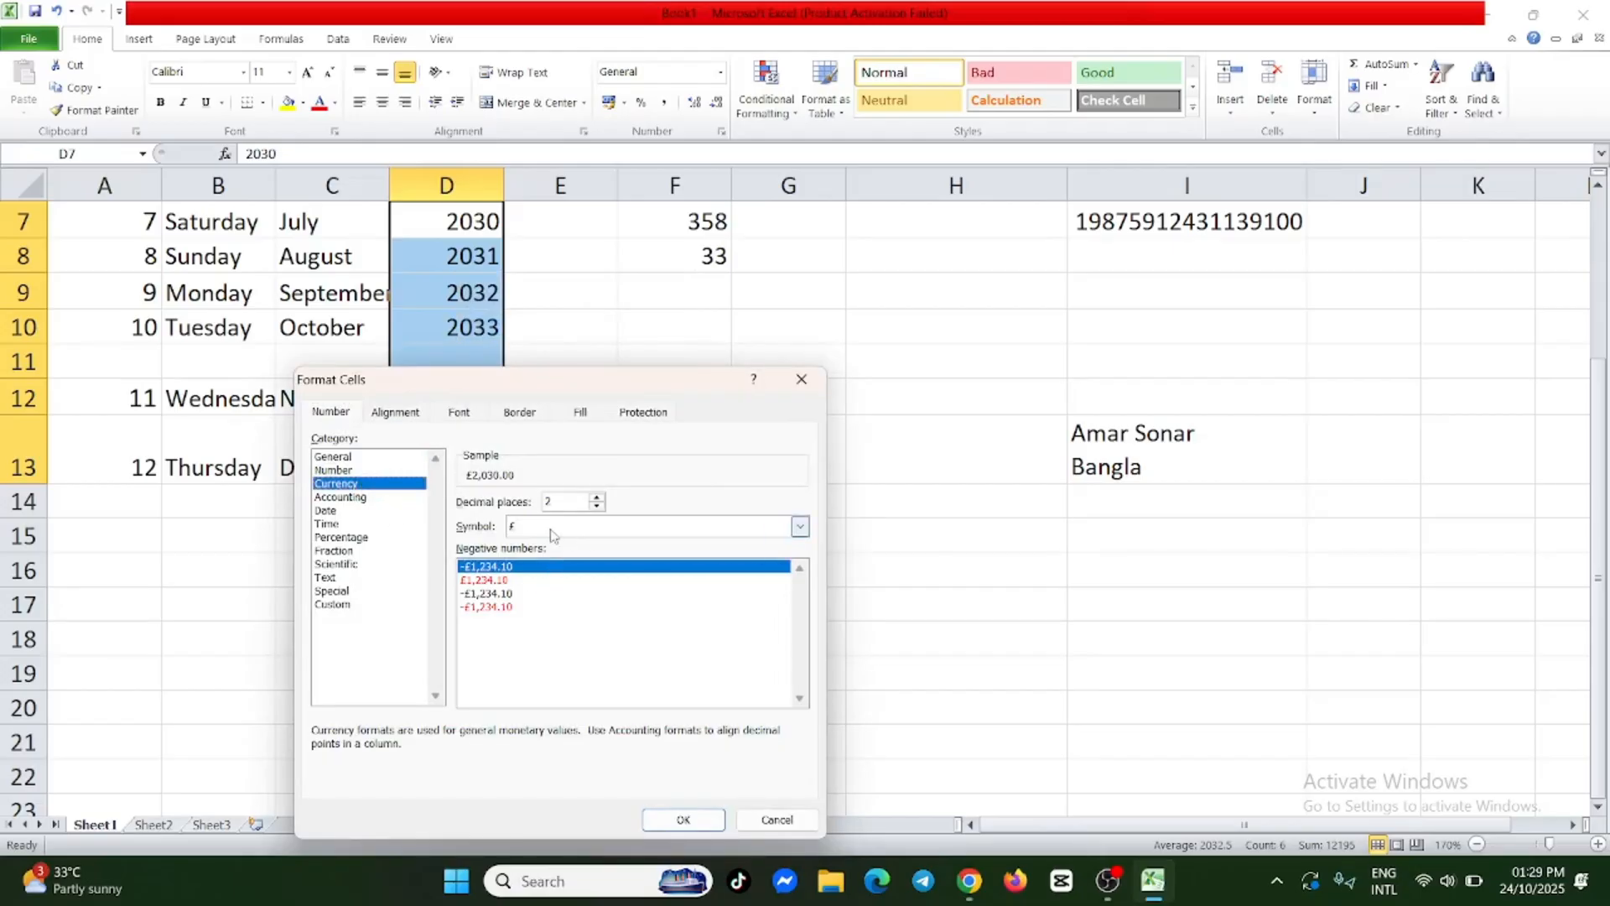
pyautogui.click(754, 526)
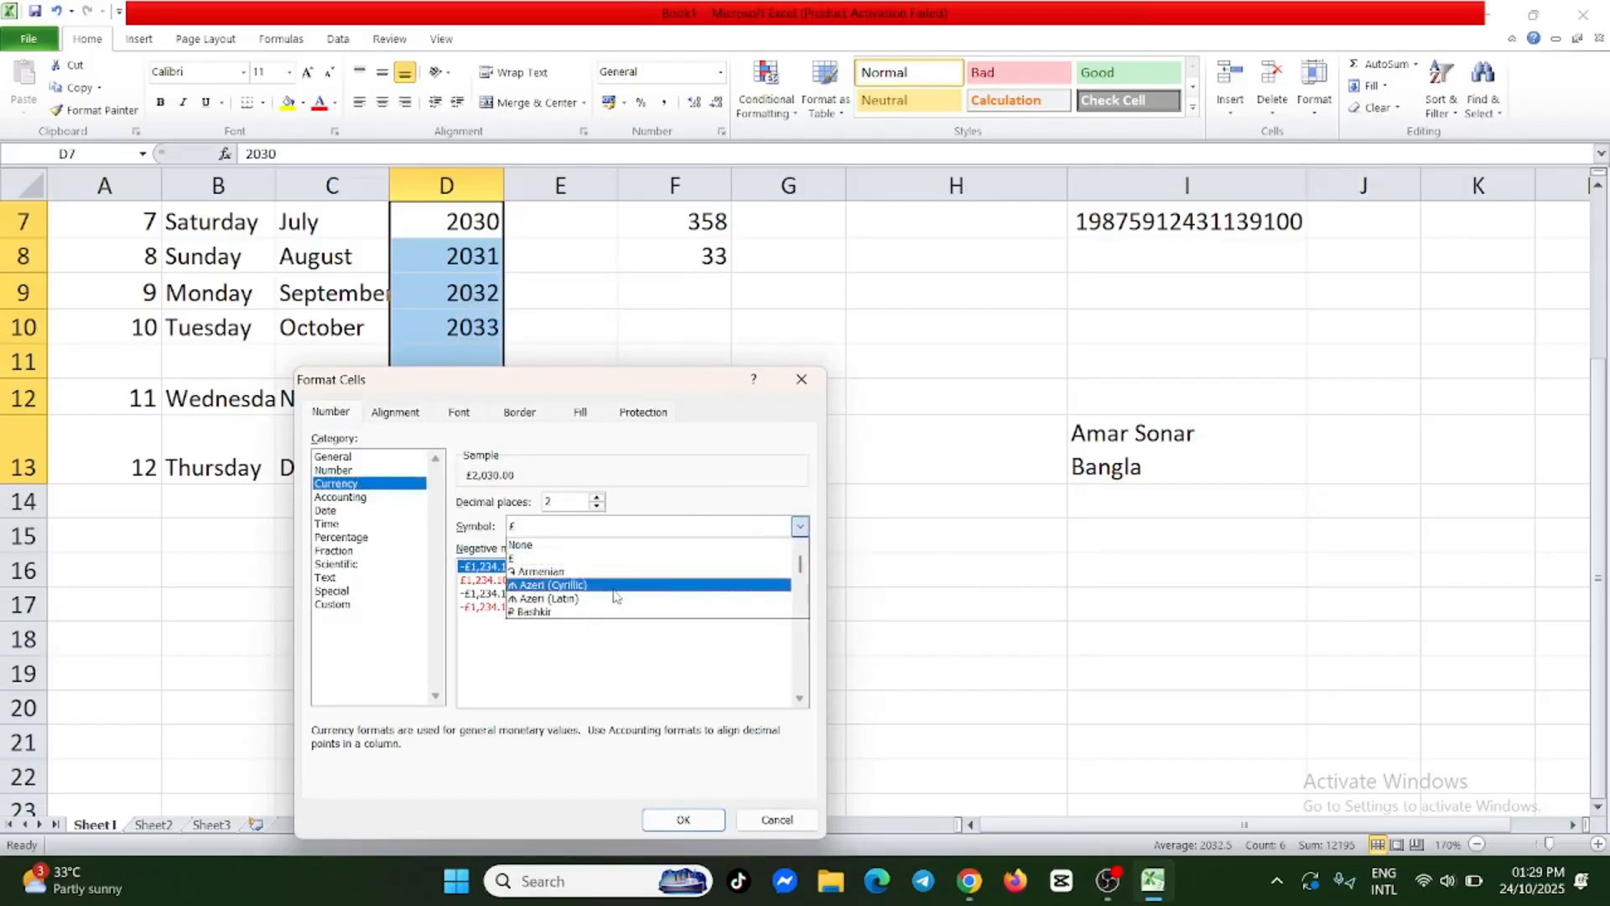
pyautogui.scroll(2, 628, 577)
pyautogui.scroll(-3, 628, 579)
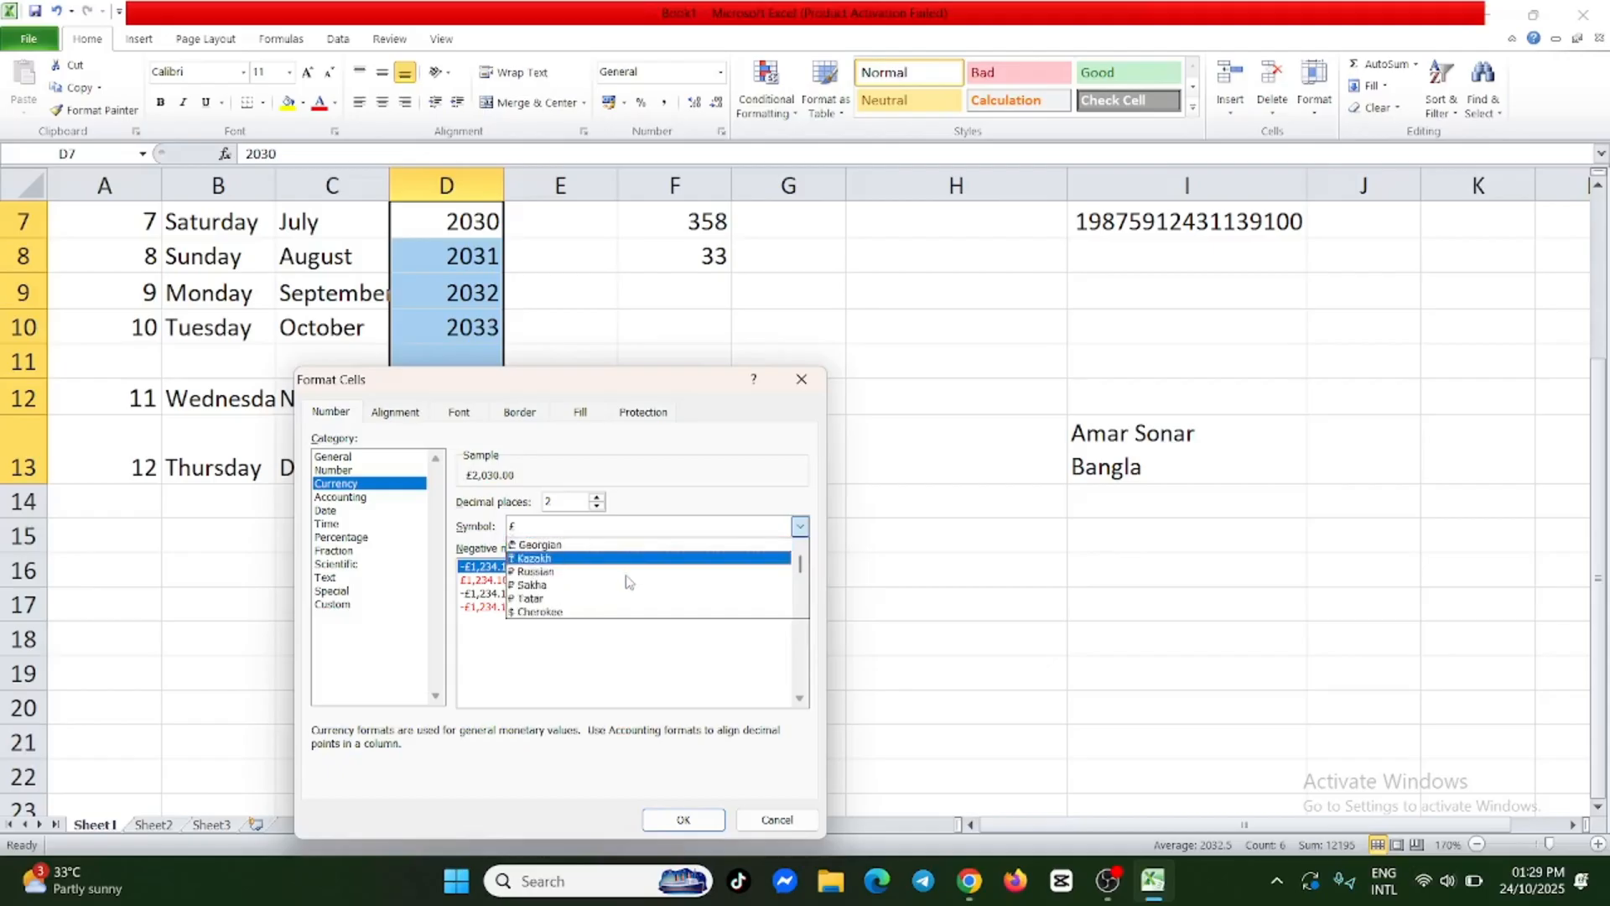
pyautogui.scroll(-3, 629, 582)
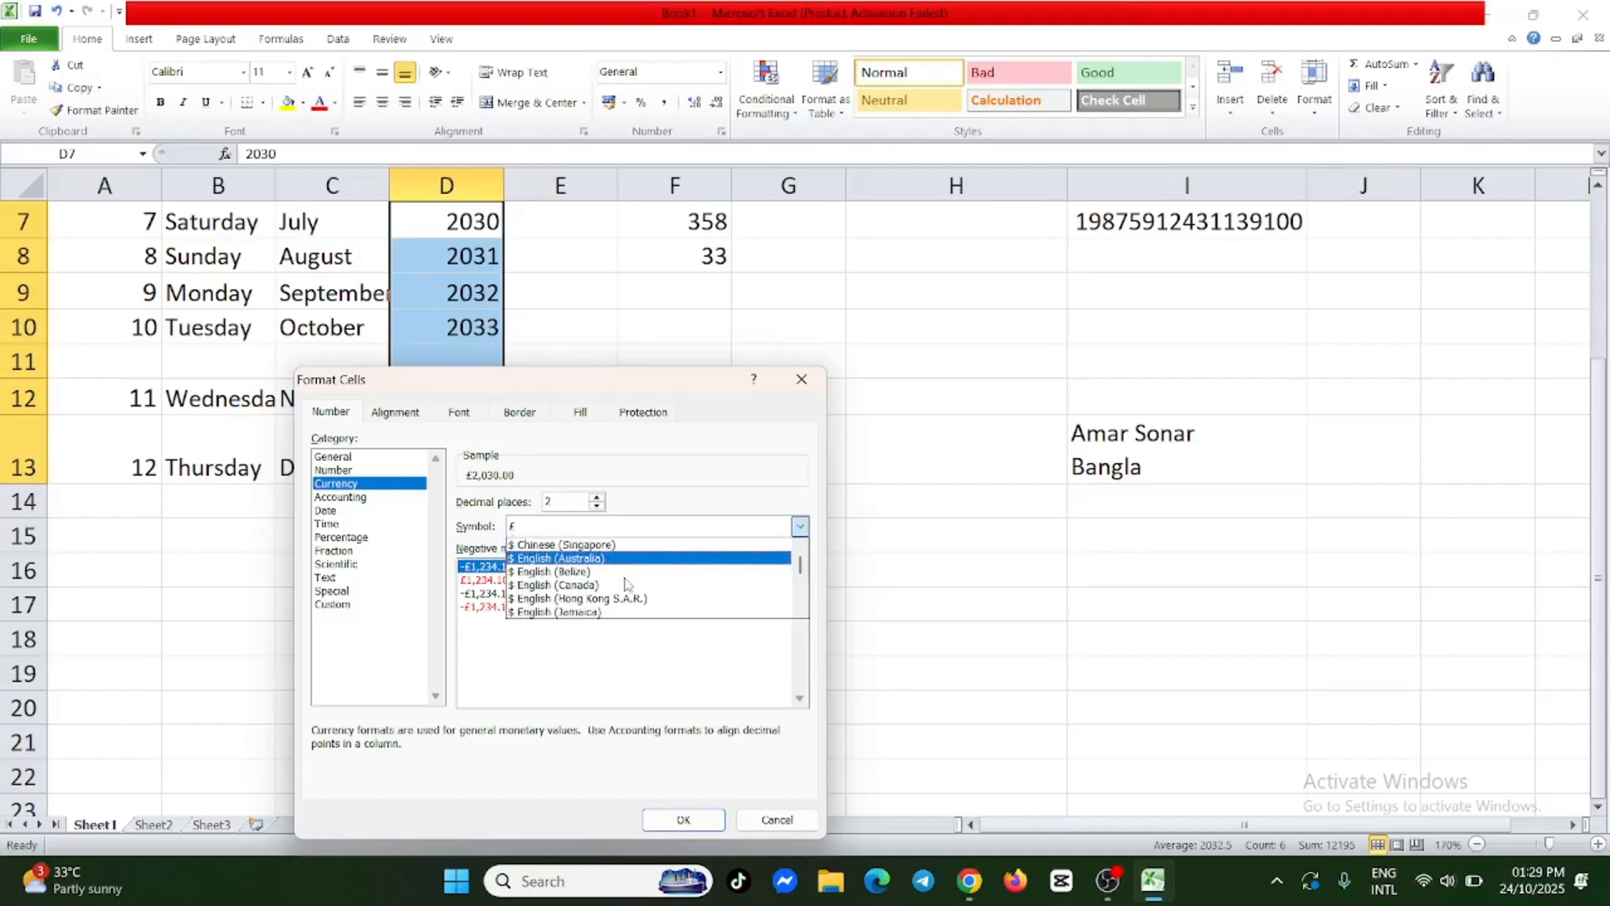
pyautogui.scroll(-2, 625, 582)
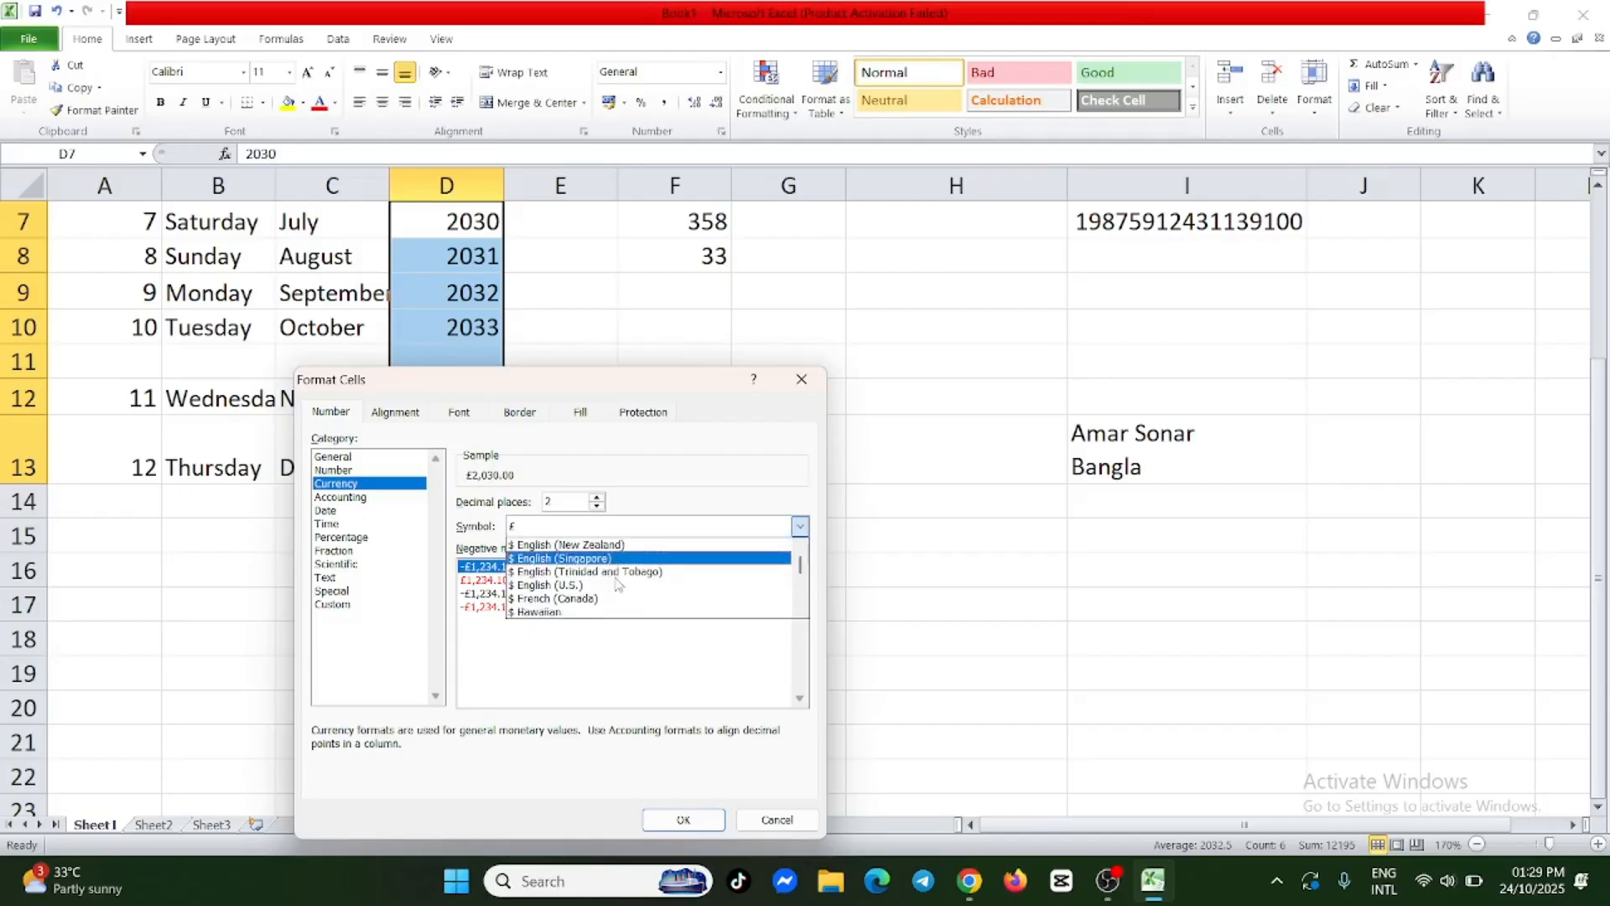
pyautogui.scroll(-3, 628, 573)
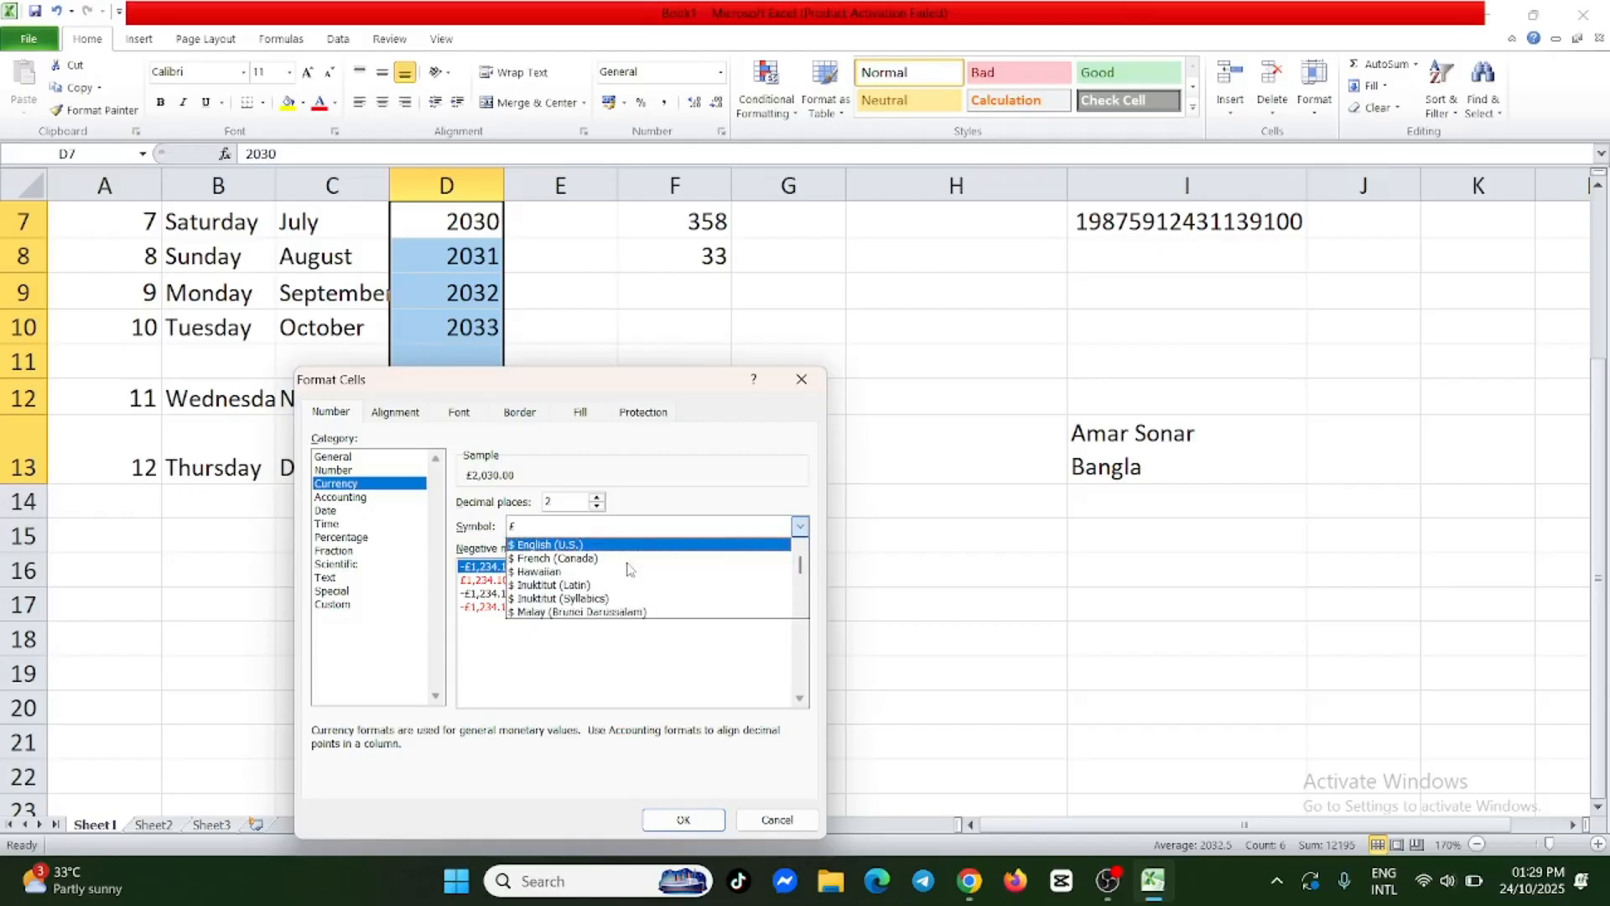
pyautogui.scroll(-1, 629, 564)
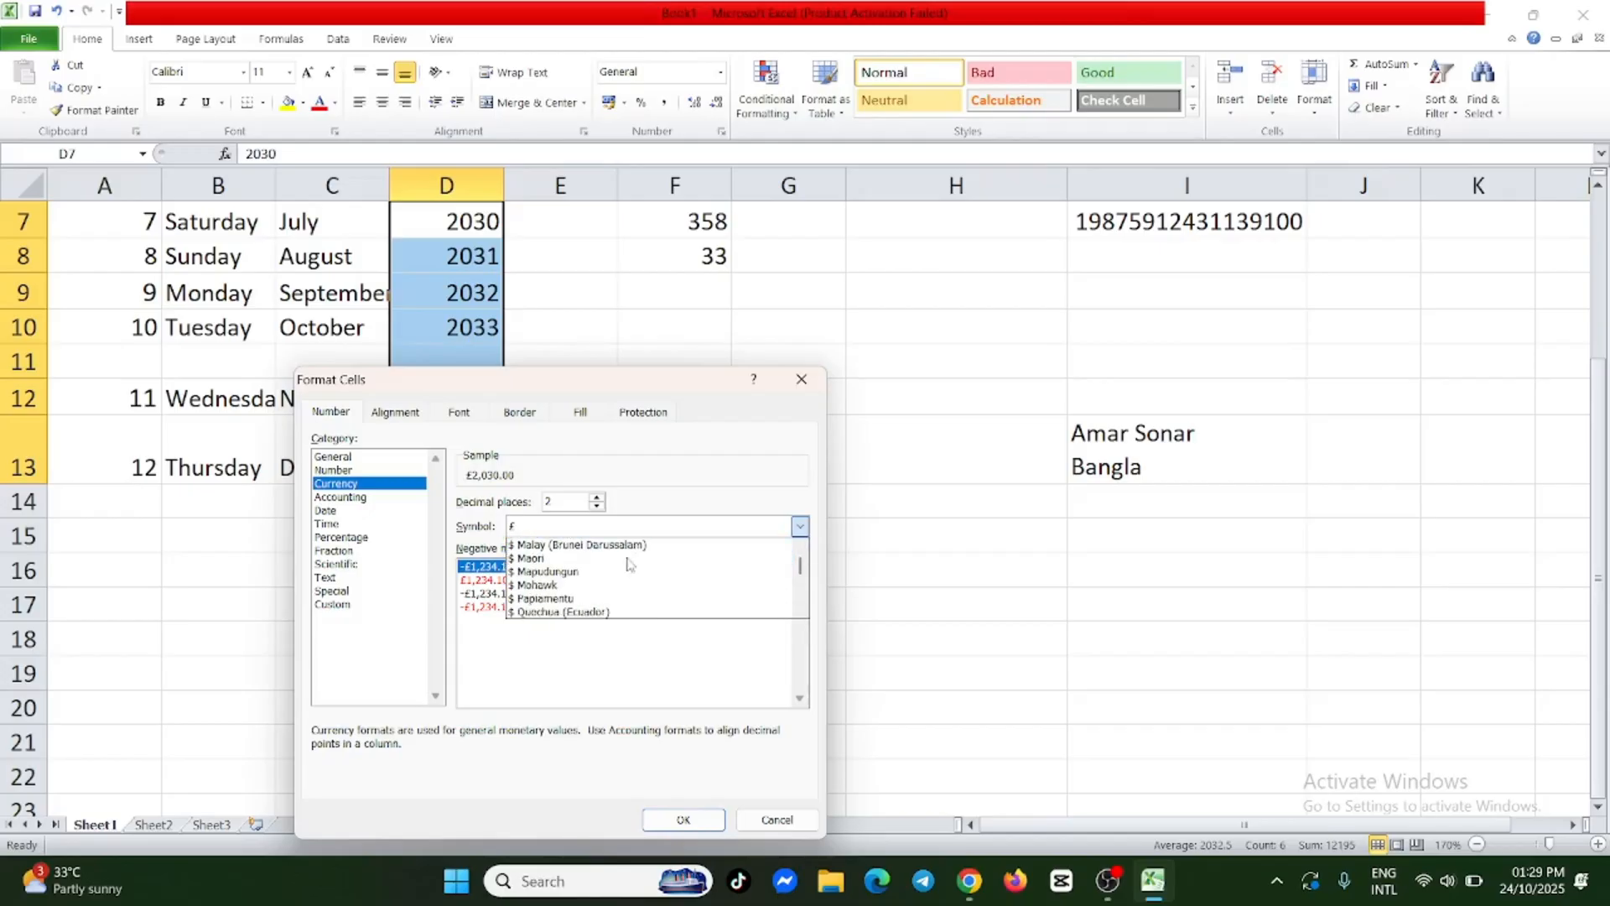
pyautogui.scroll(-2, 628, 563)
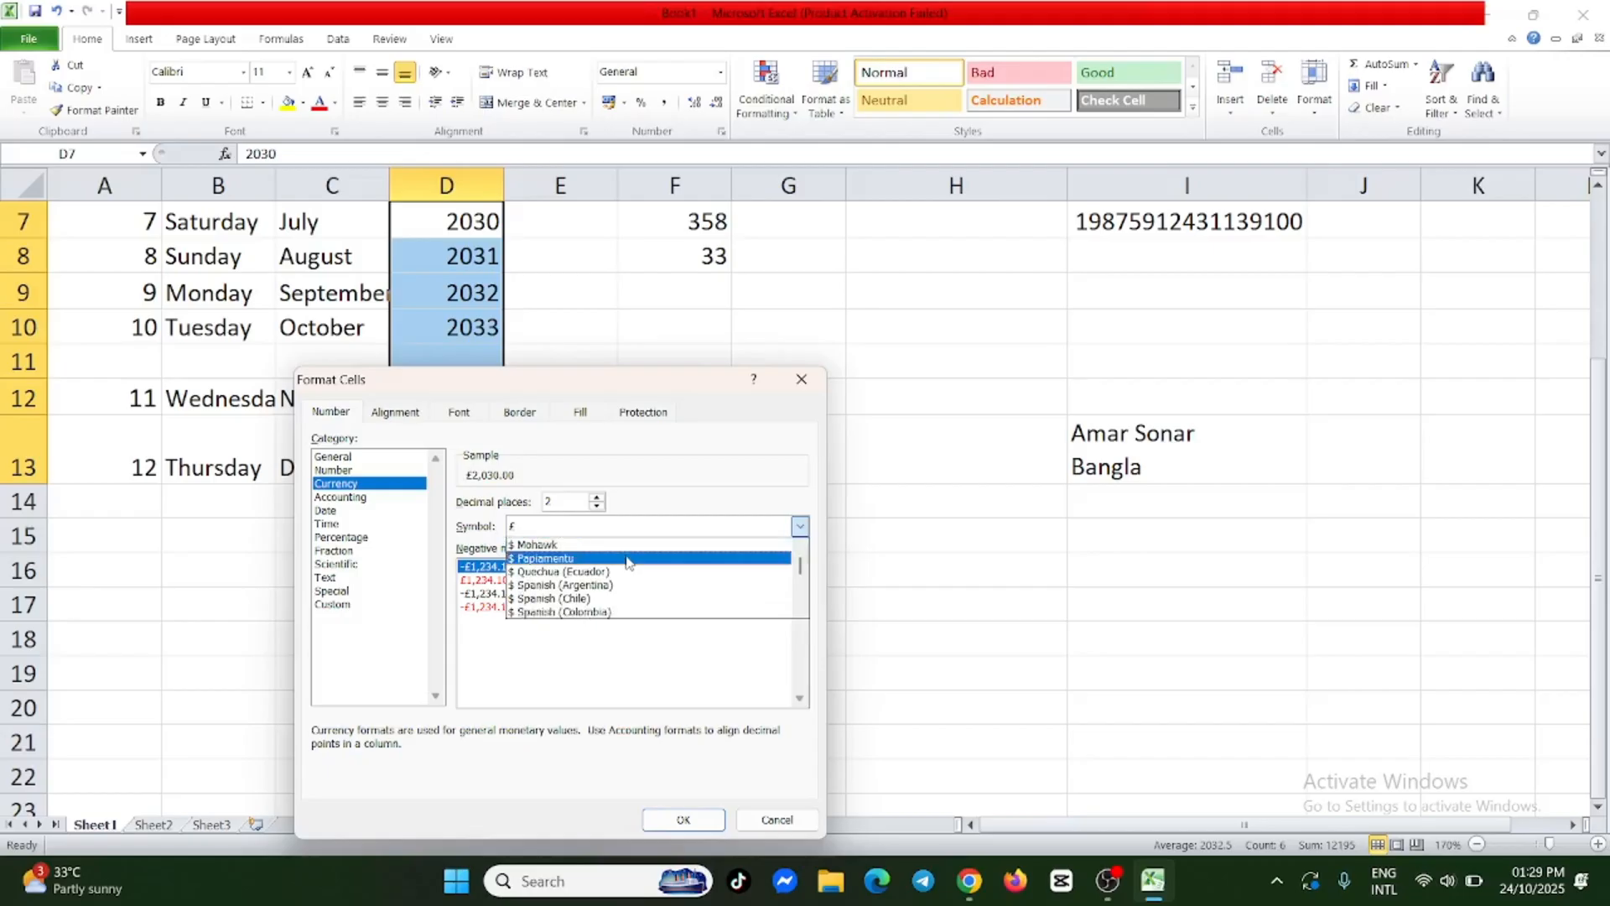
pyautogui.scroll(-2, 587, 562)
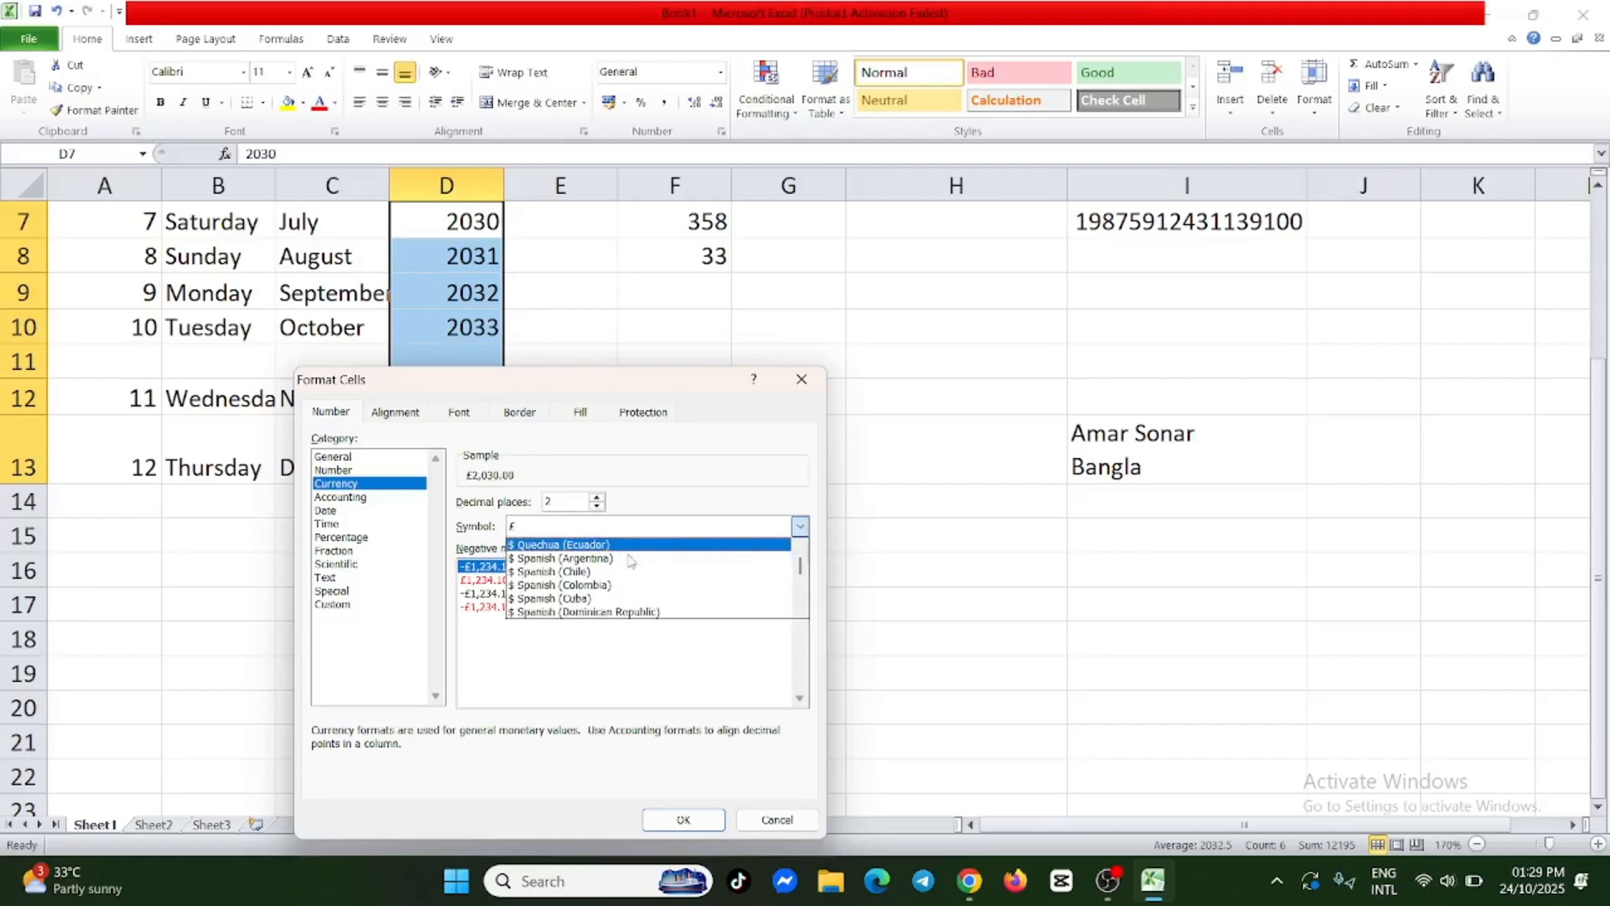
pyautogui.click(560, 559)
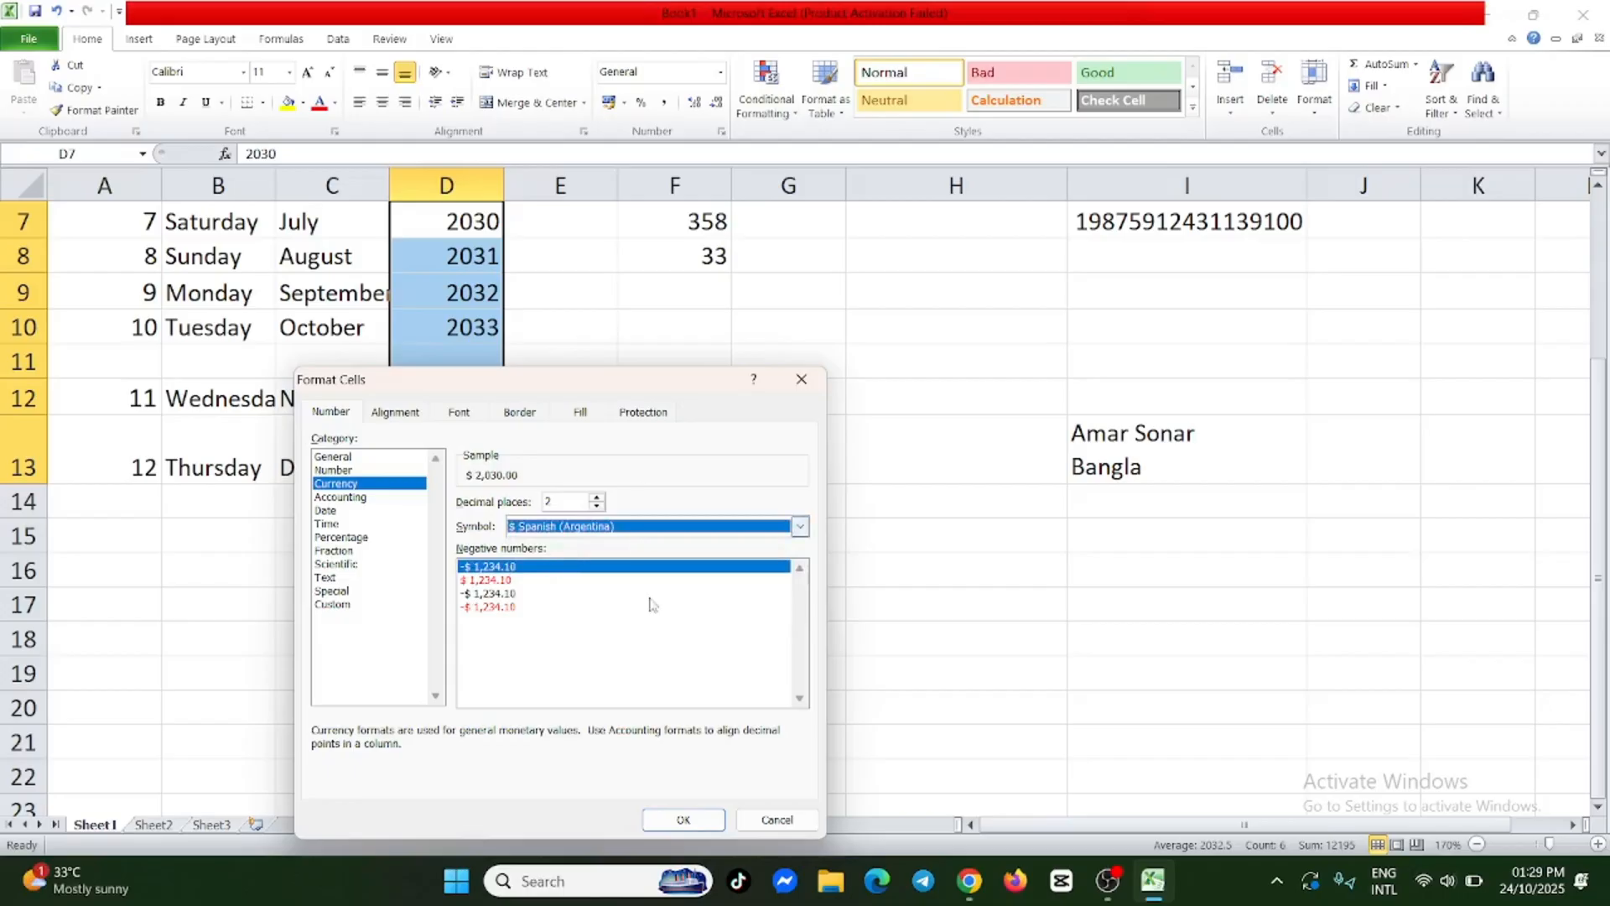
pyautogui.click(707, 822)
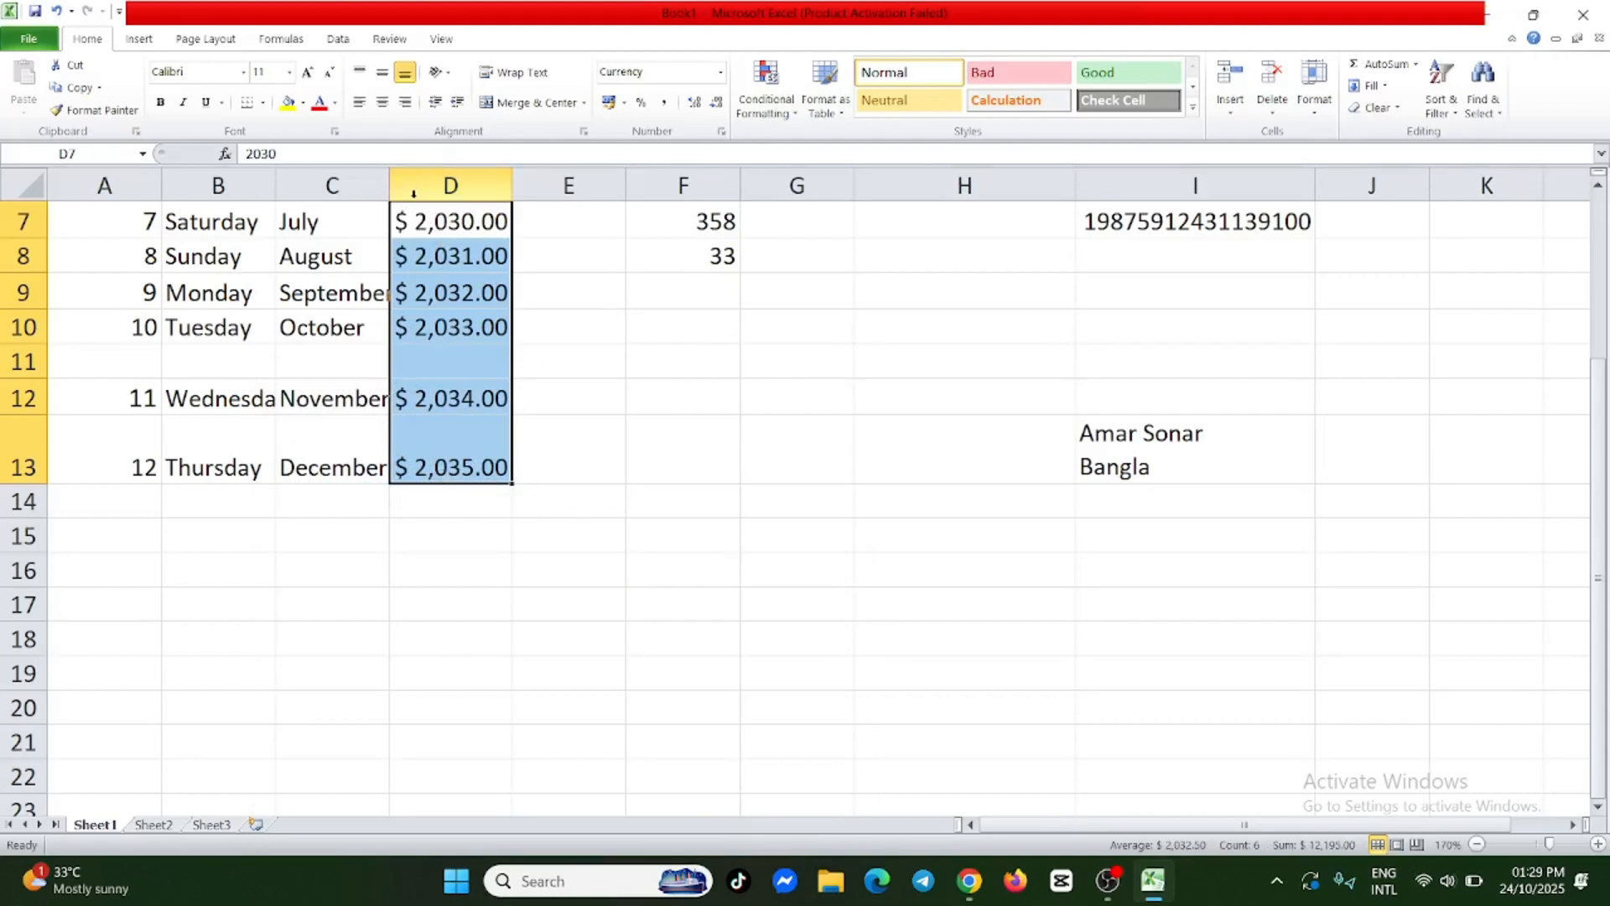
# Change the currency symbol of D7:D13 to "₱ English (Philippines)".
pyautogui.rightClick(468, 259)
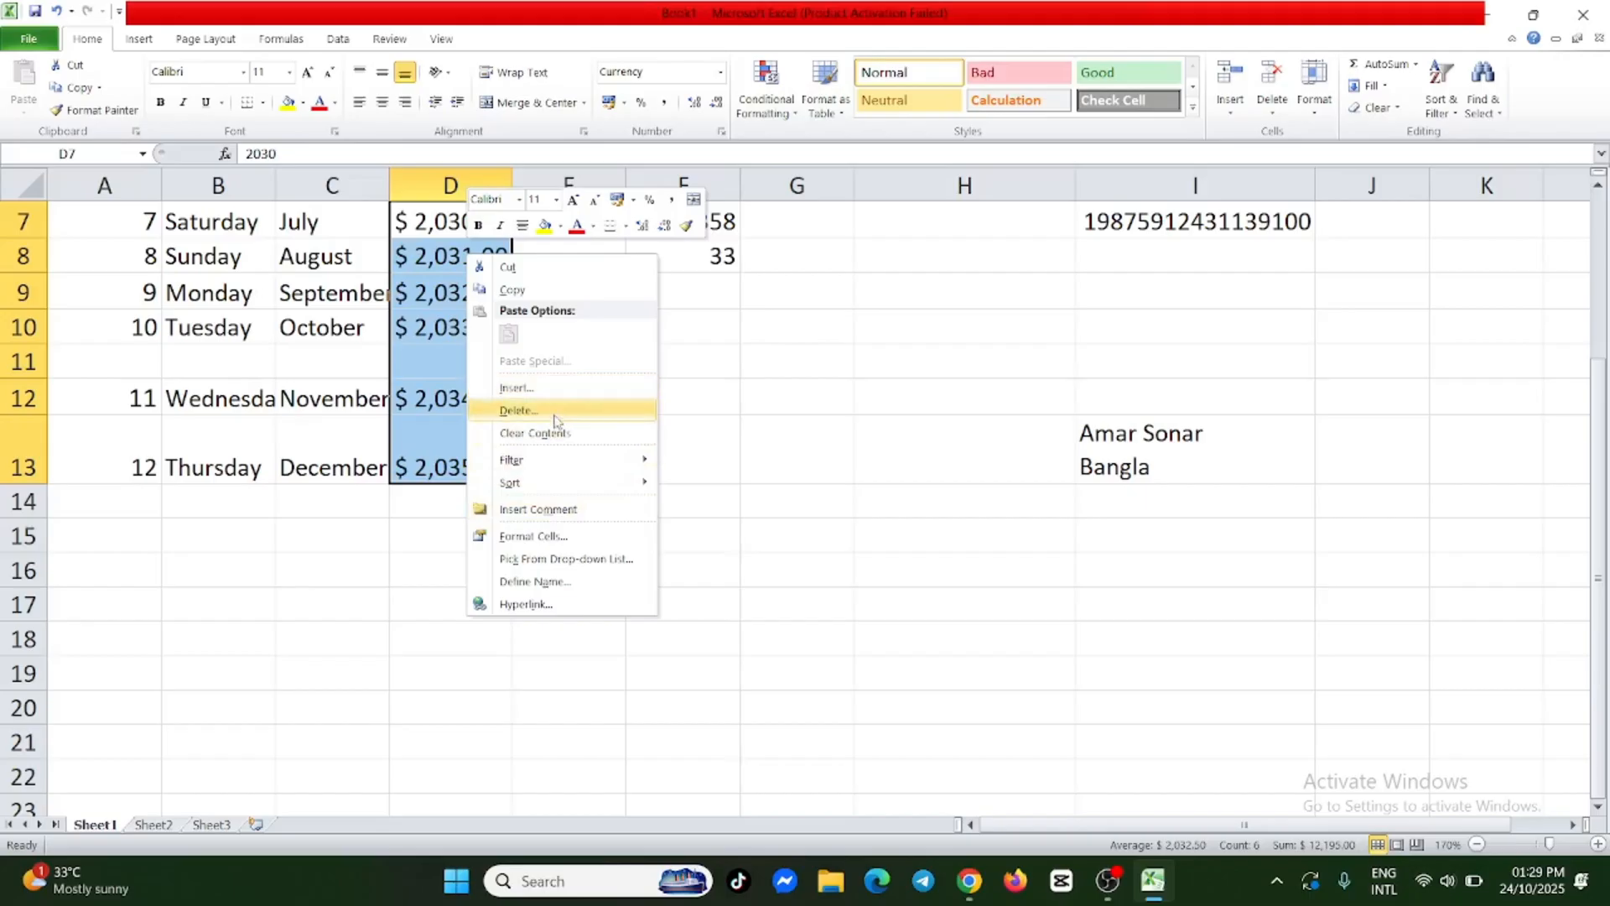
pyautogui.click(561, 537)
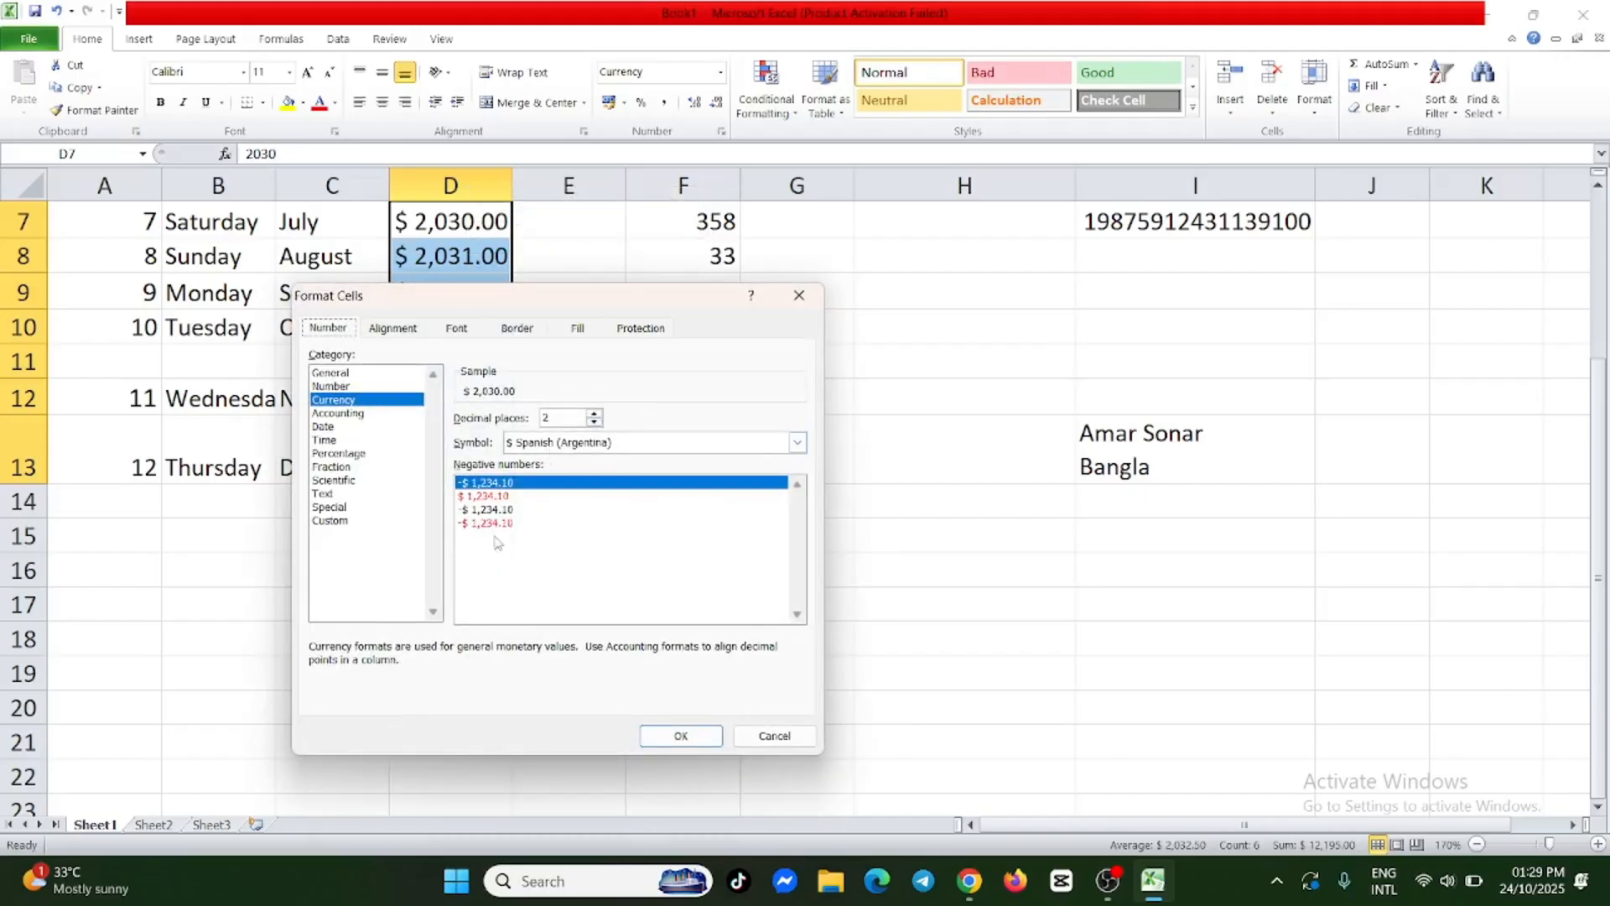
pyautogui.click(642, 444)
pyautogui.scroll(-10, 588, 493)
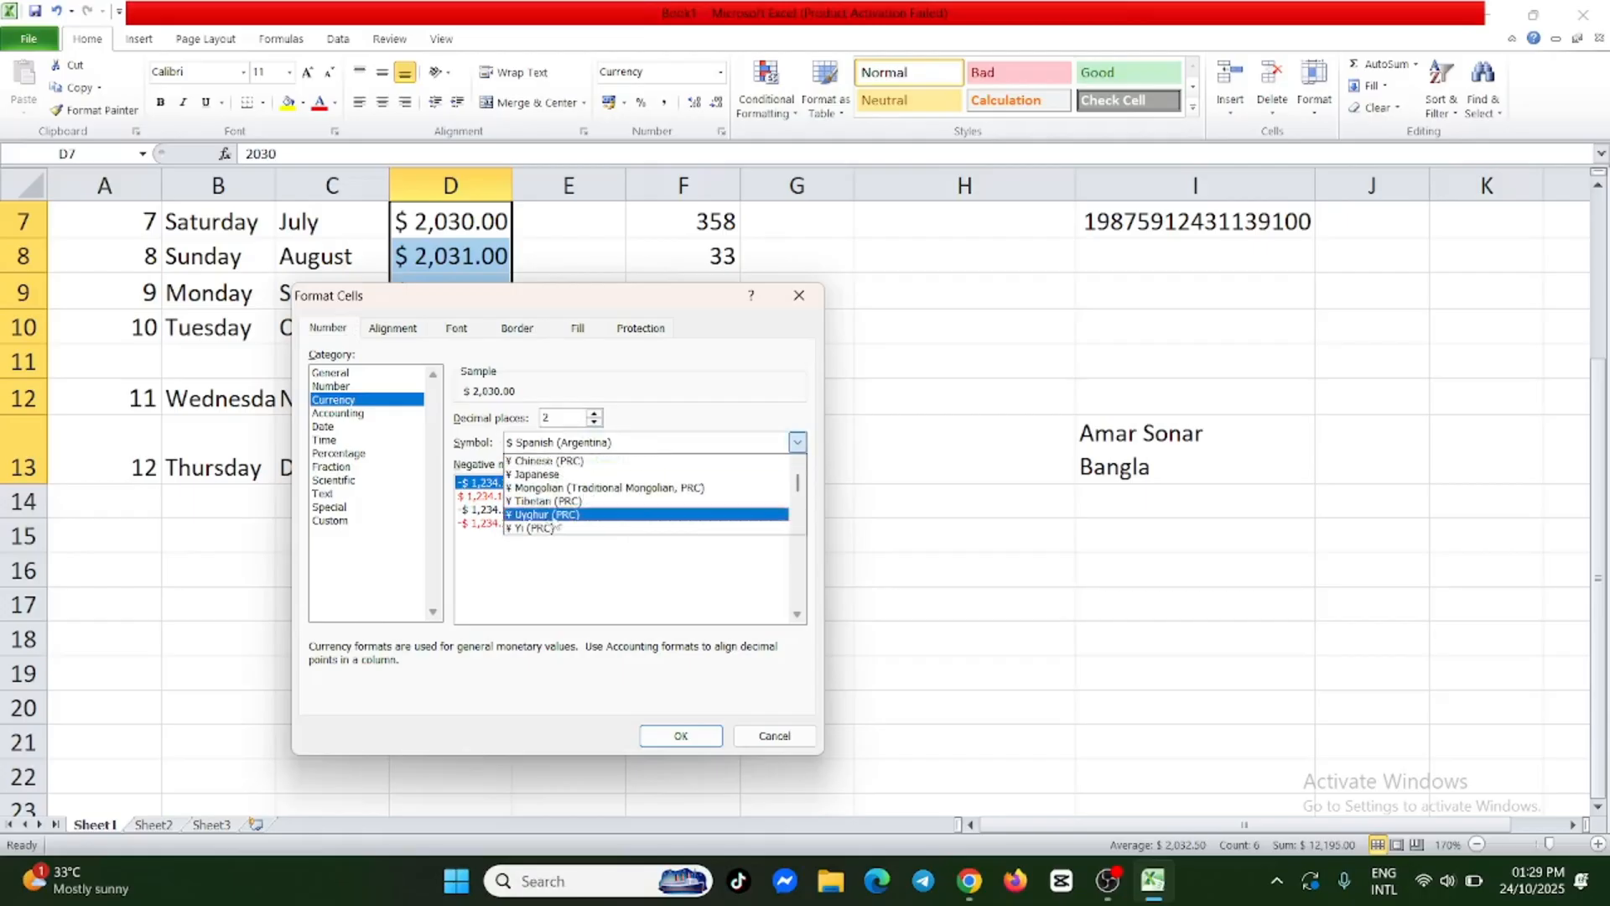
pyautogui.scroll(-1, 588, 503)
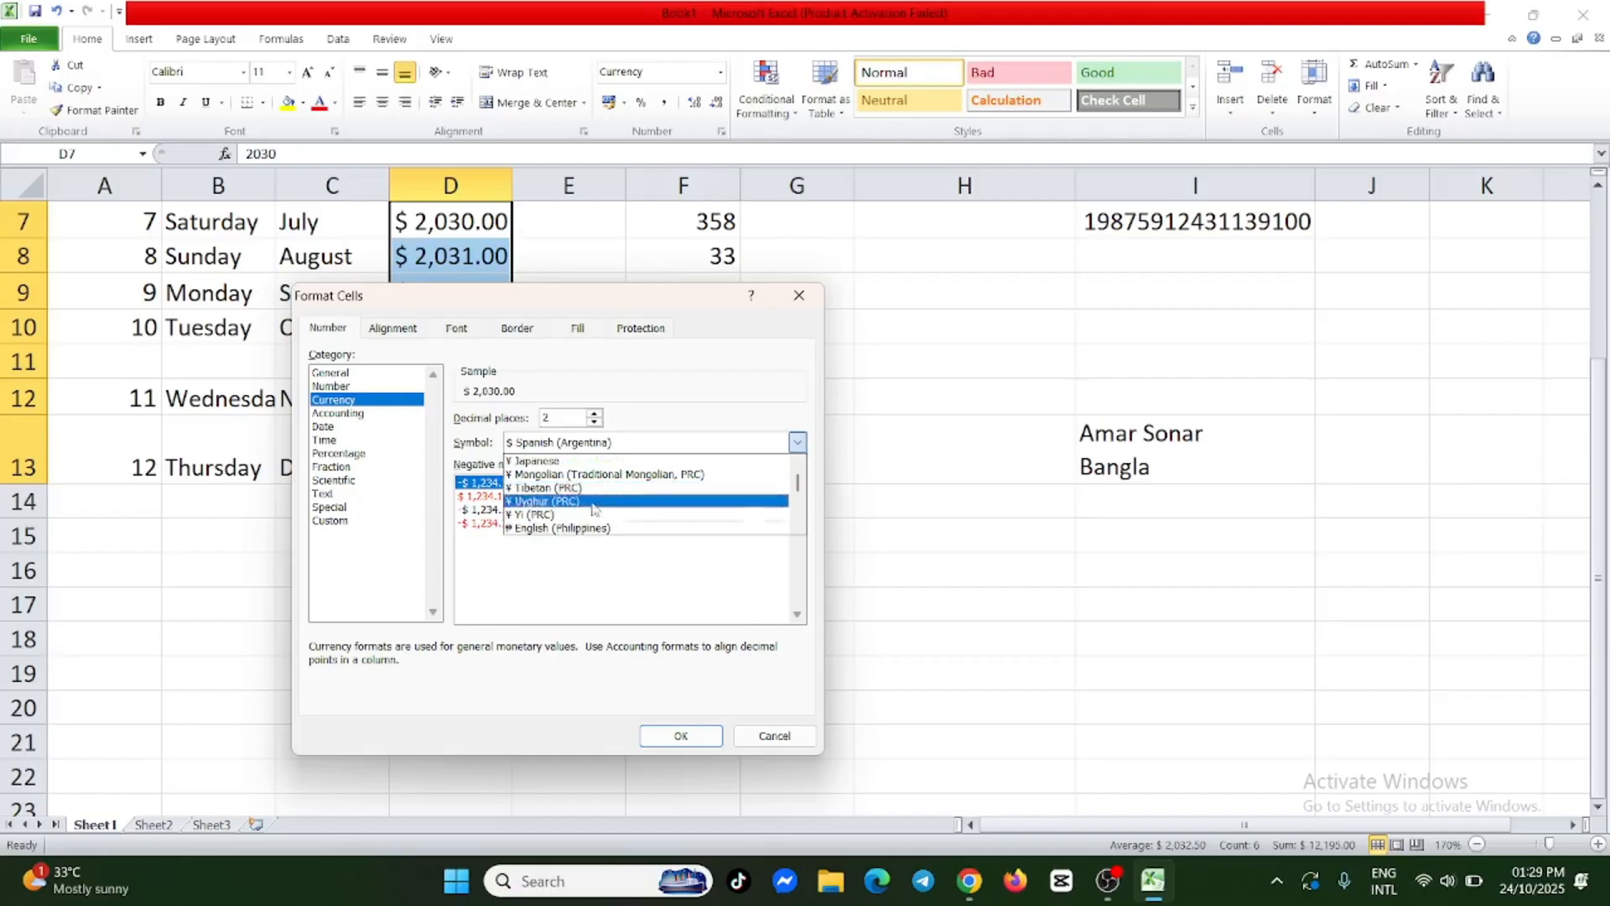
pyautogui.click(590, 529)
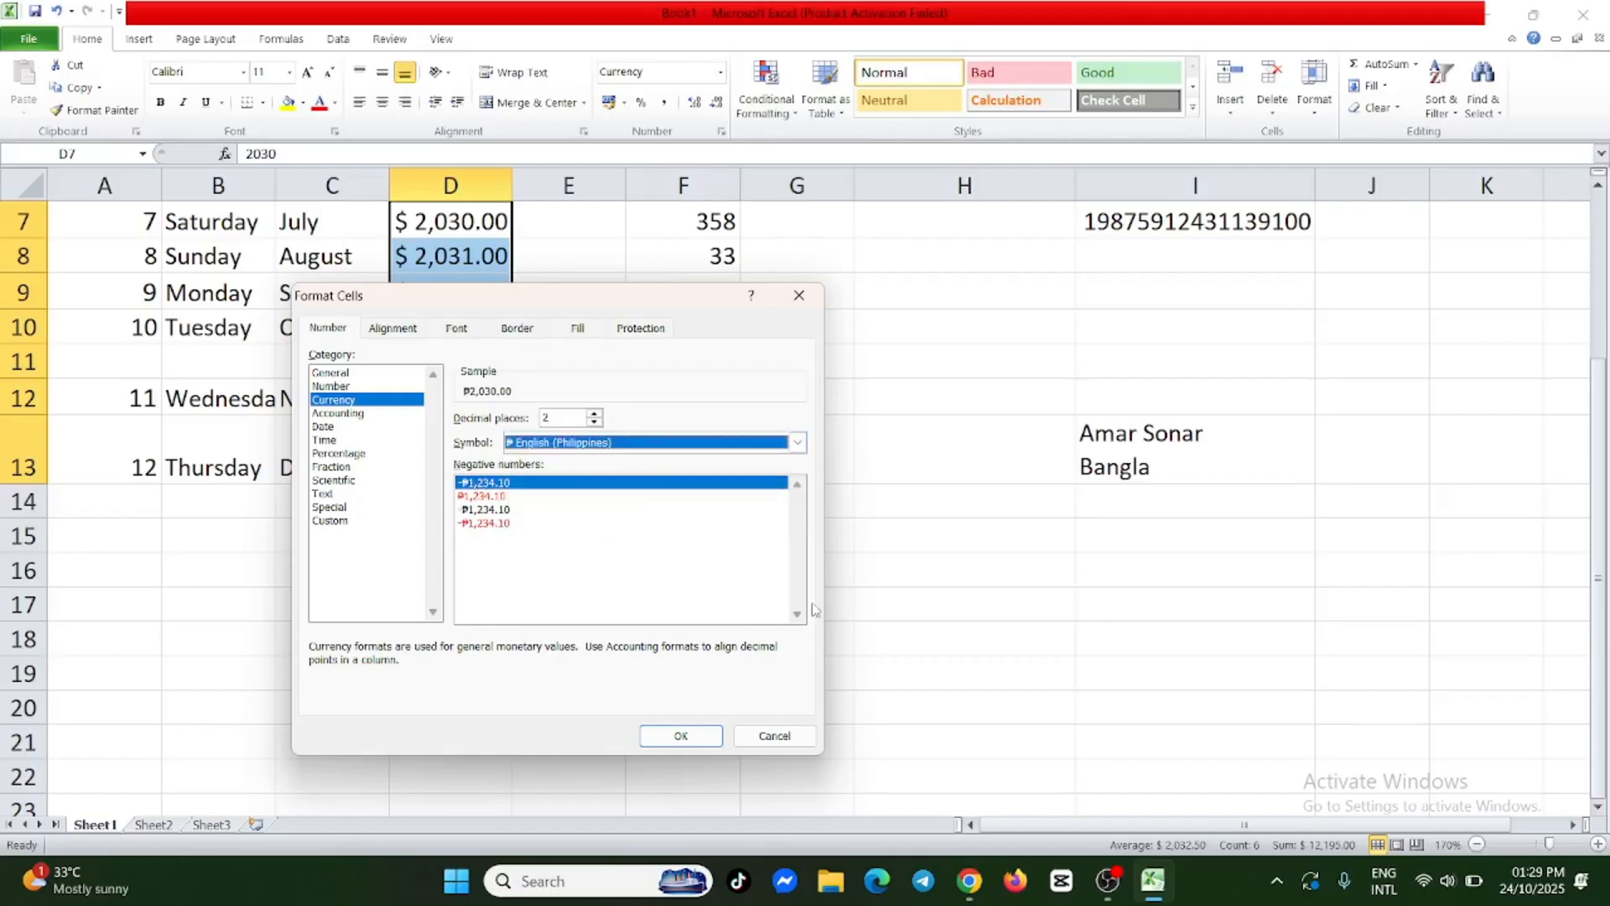
pyautogui.click(701, 733)
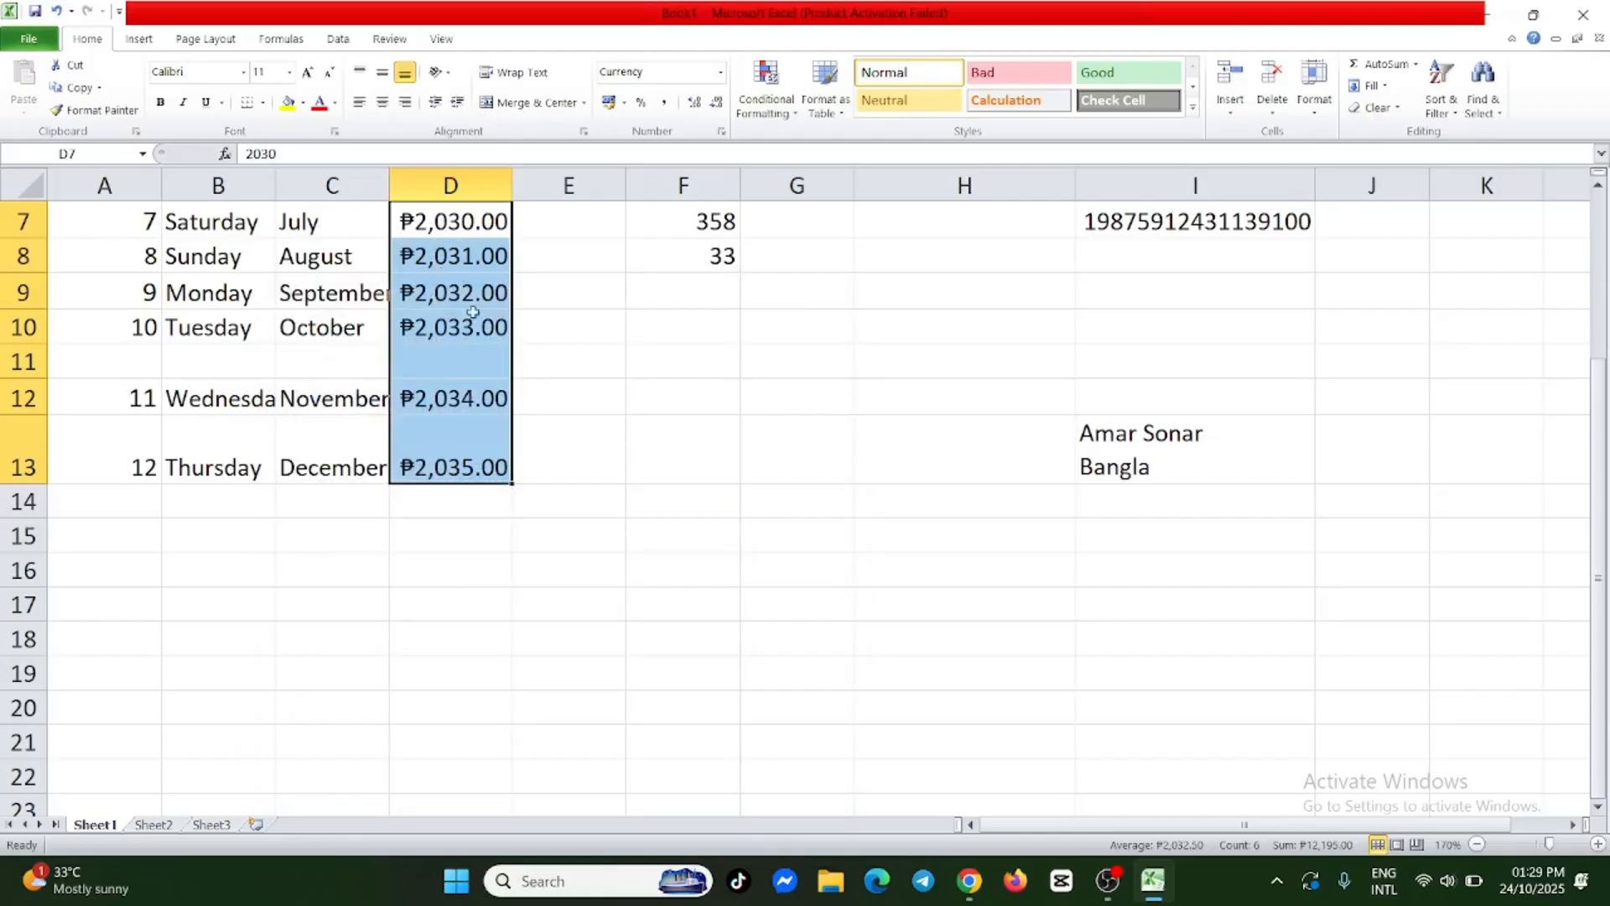
pyautogui.rightClick(474, 403)
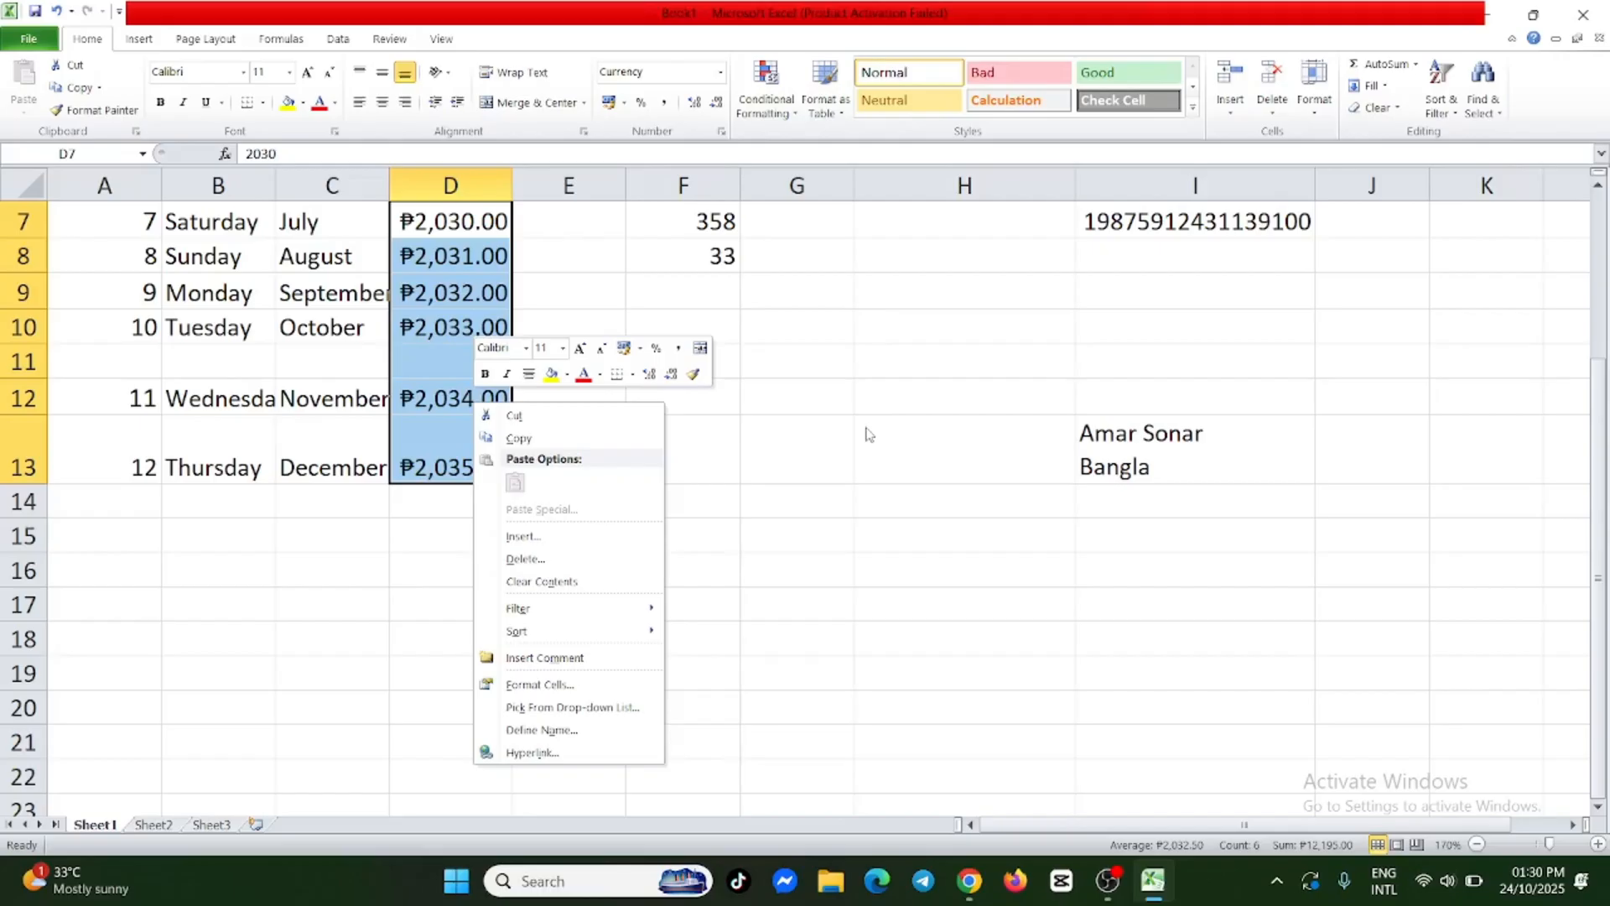
pyautogui.press('Escape')
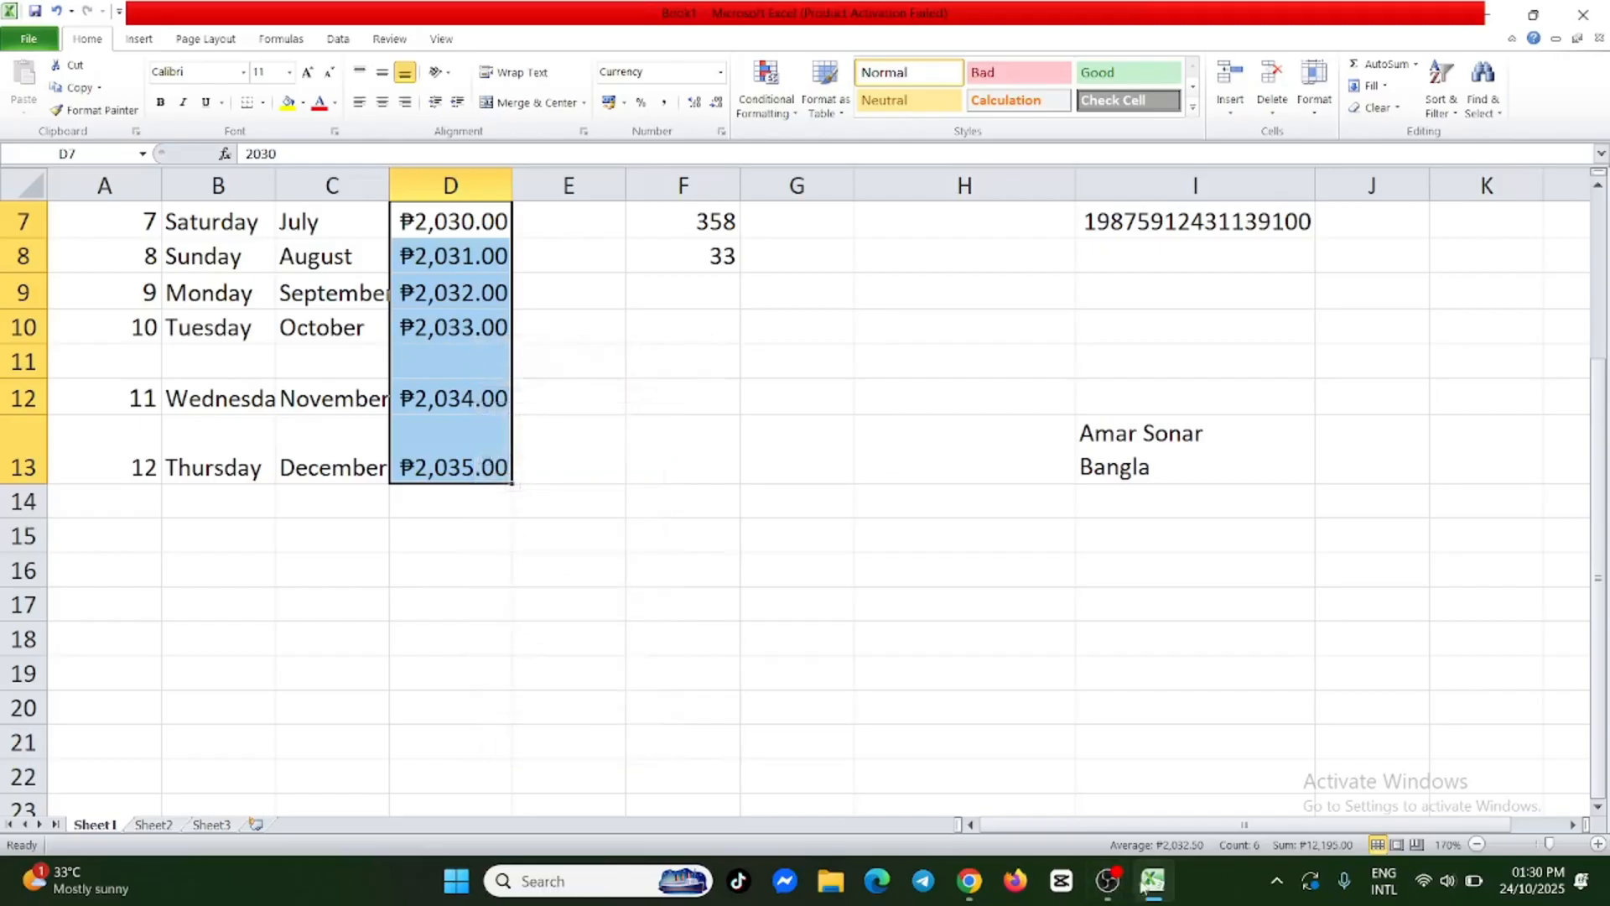